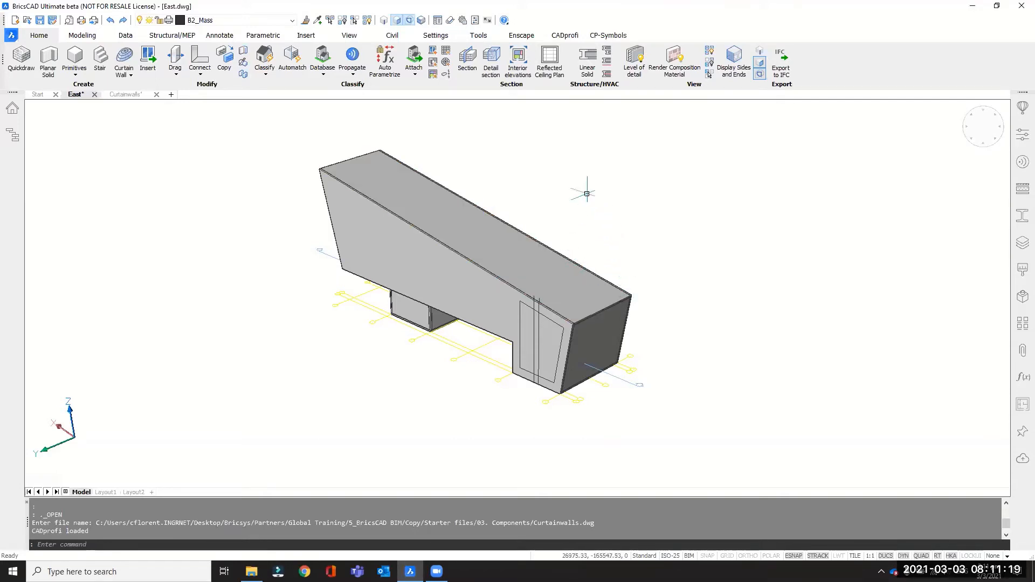
Display the drawing's structure tree and expand its Building Elements, Entities and Sections groups.
mouse_move(630, 291)
shift+middle_down()
mouse_move(425, 268)
mouse_move(513, 286)
mouse_move(621, 281)
shift+middle_up()
scroll(538, 283, up, 2)
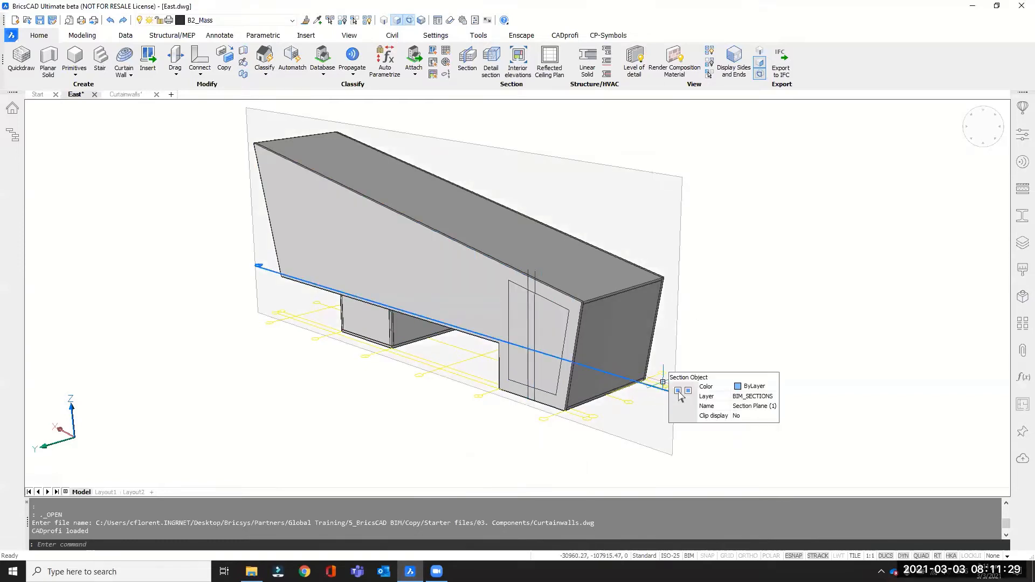
click(12, 135)
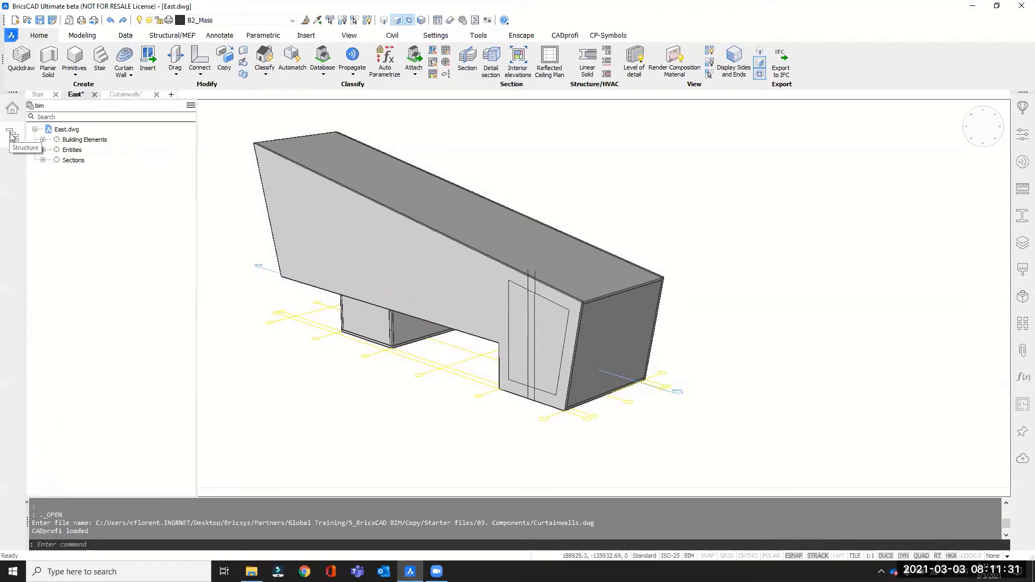
click(42, 139)
click(43, 160)
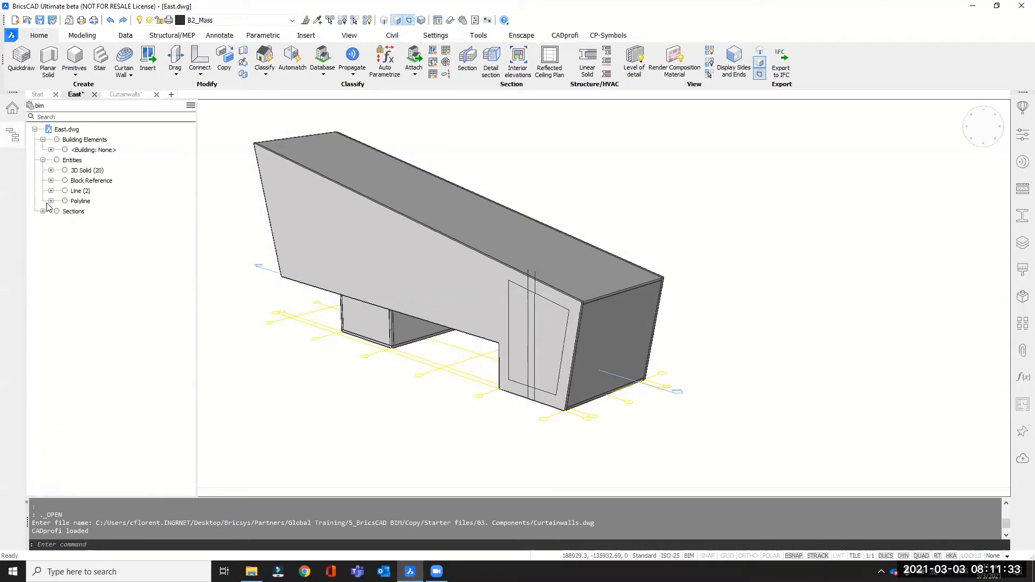
click(43, 211)
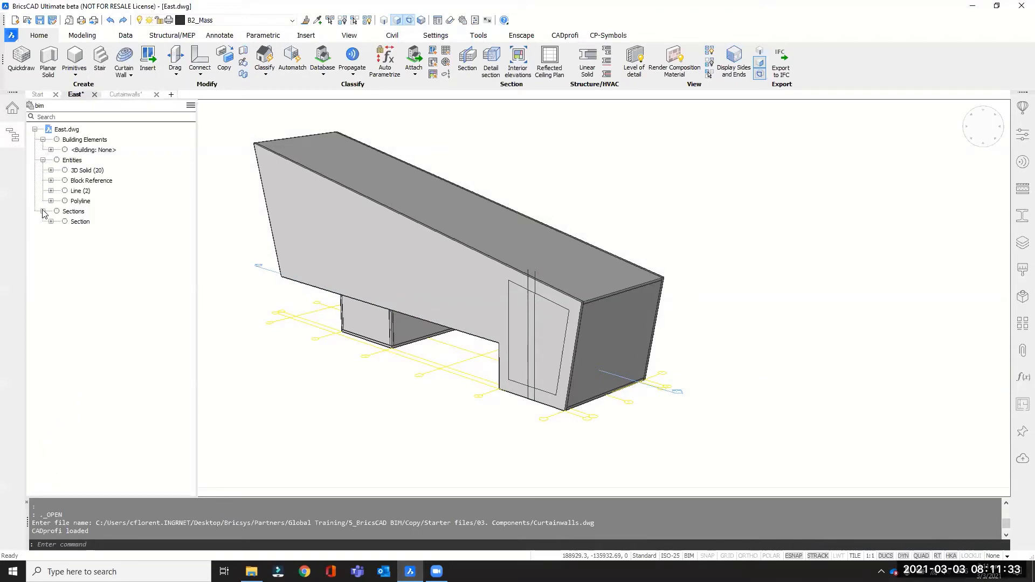
Highlight the entity groups from 3D Solid through Polyline in the structure tree, clear the selection and close the tree.
click(83, 172)
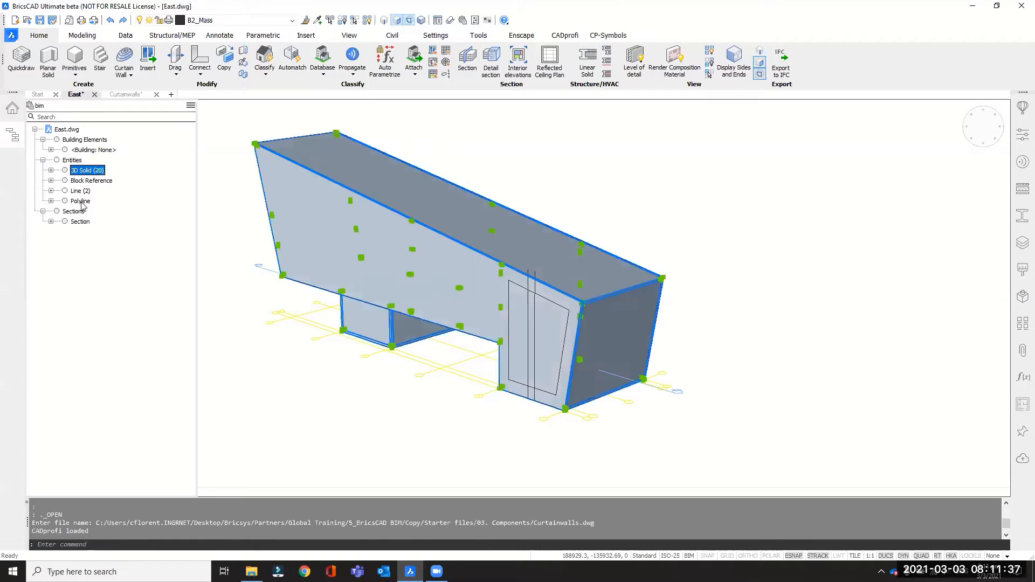
shift+click(82, 201)
right_click(82, 202)
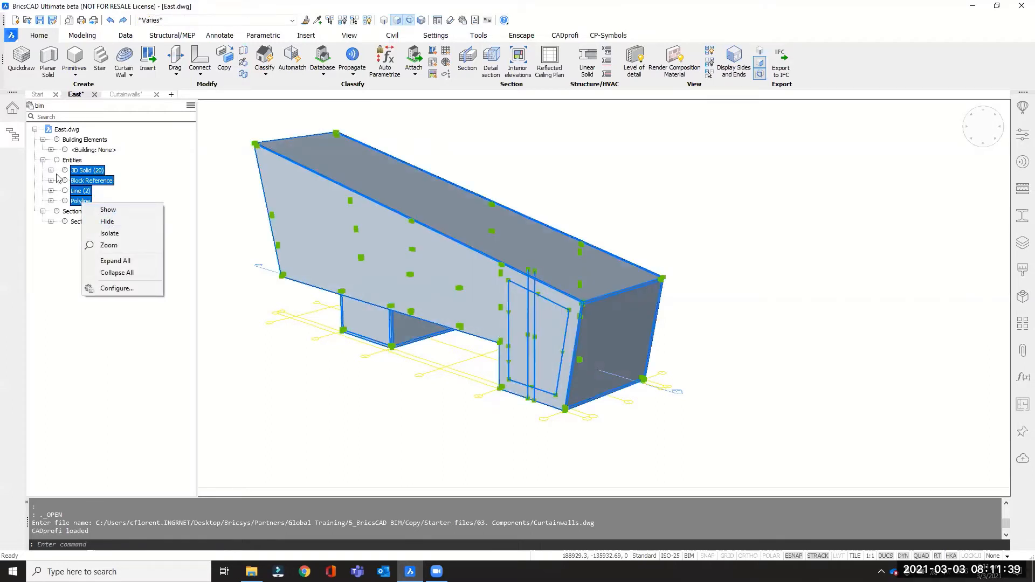
click(67, 294)
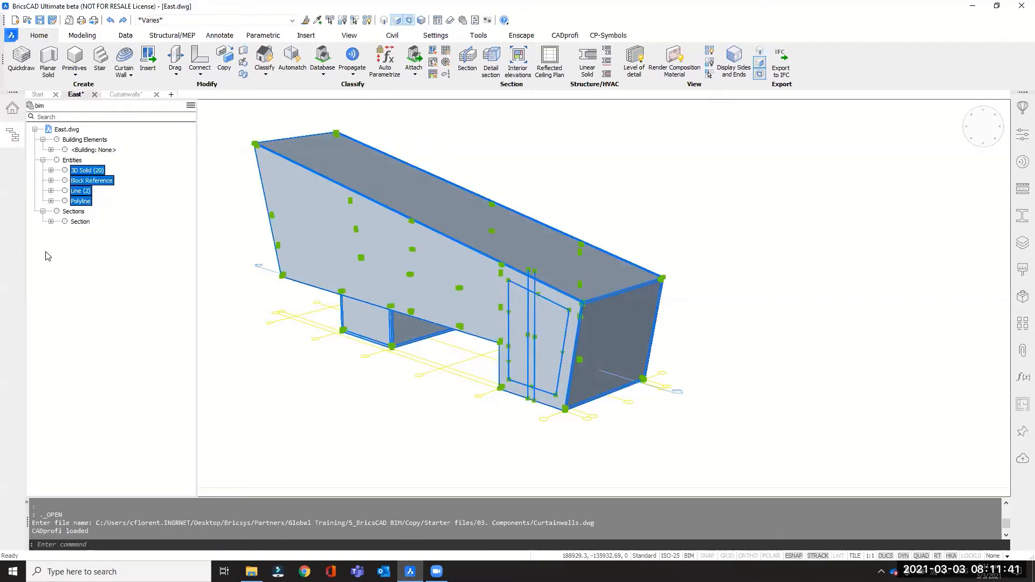
click(69, 262)
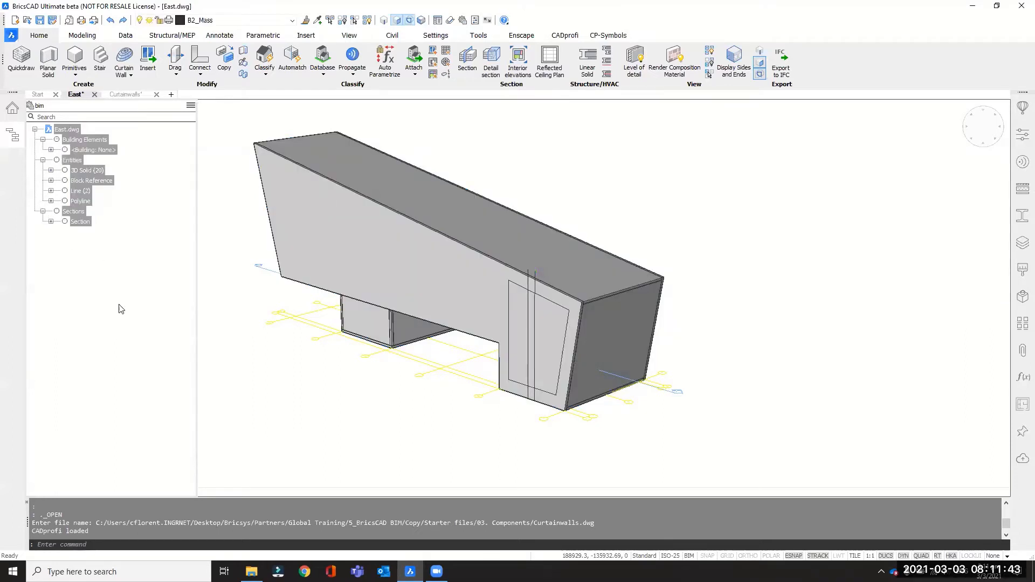
key(Escape)
click(13, 143)
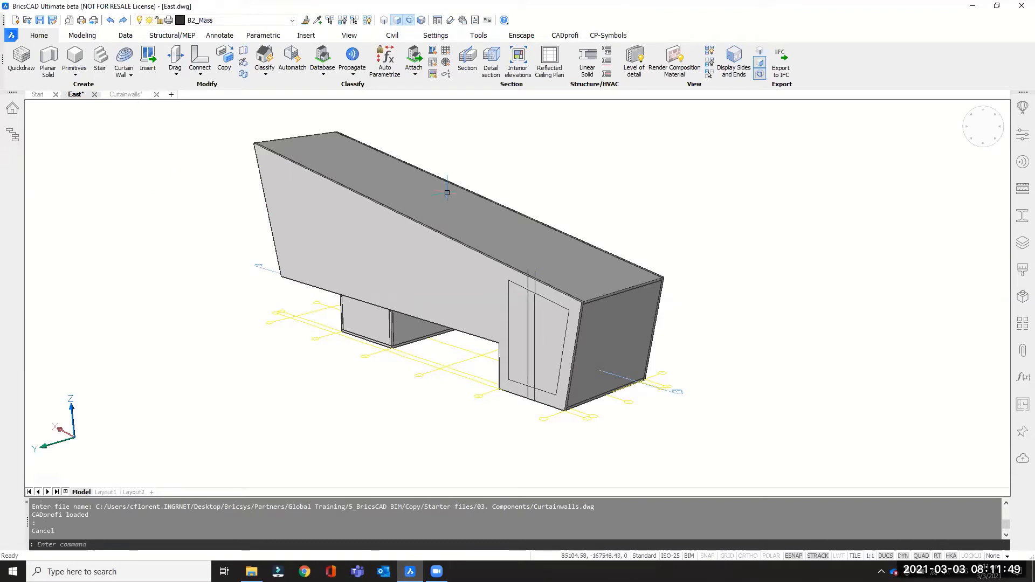
Open the component Library and review which other panels can be shown or hidden.
middle_drag(610, 169, 619, 184)
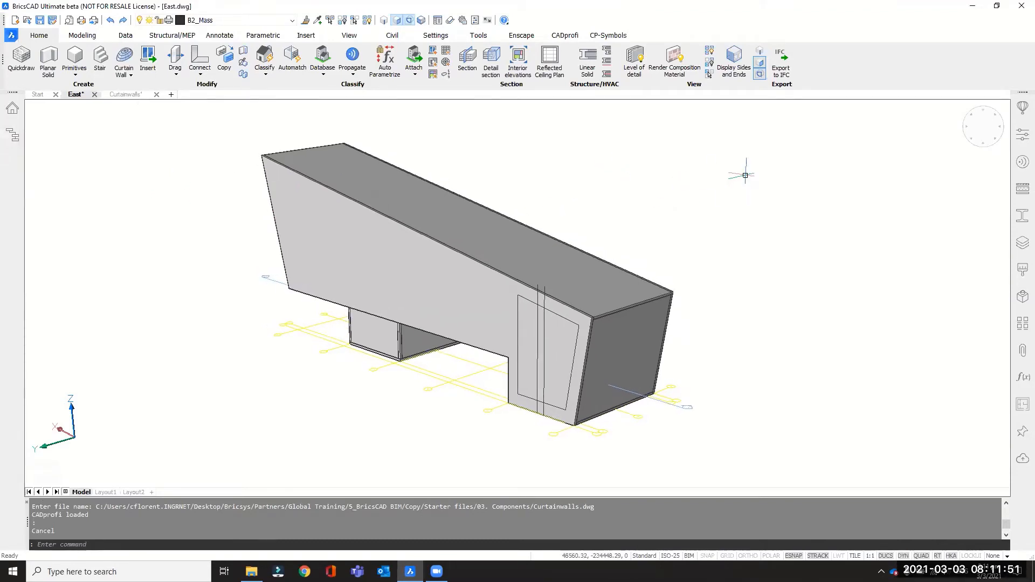
click(1020, 111)
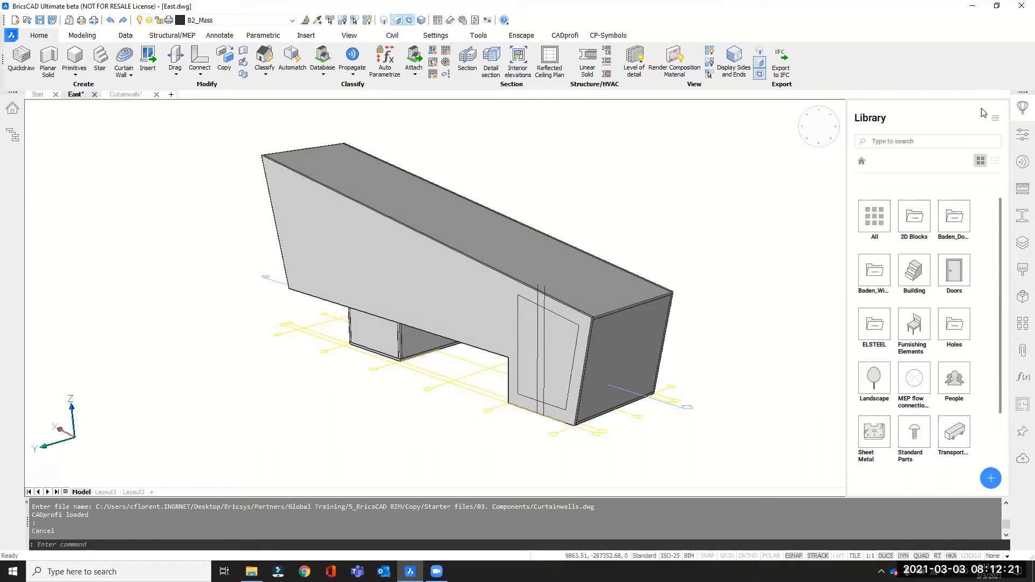
right_click(1020, 489)
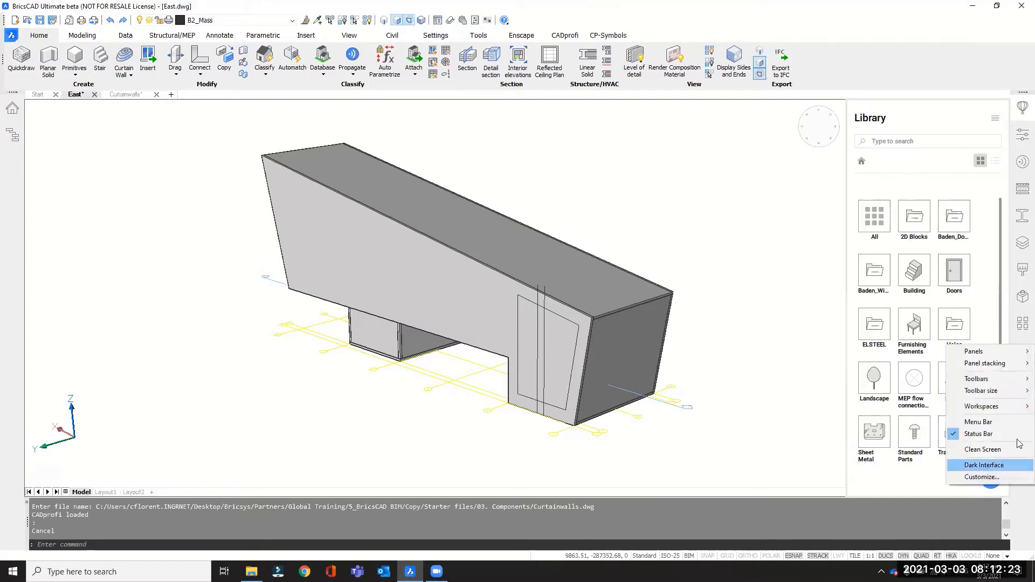
mouse_move(970, 354)
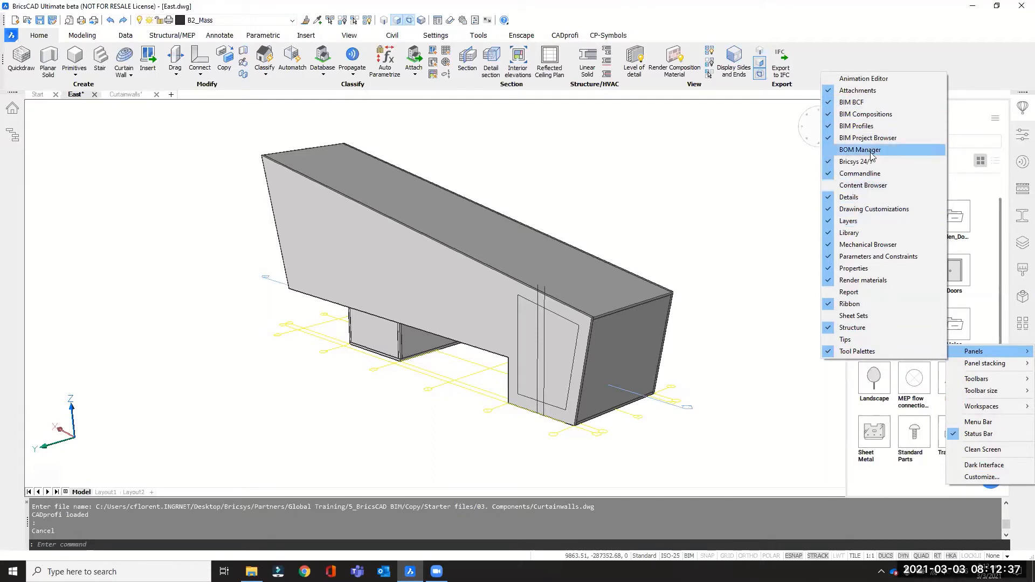
click(996, 66)
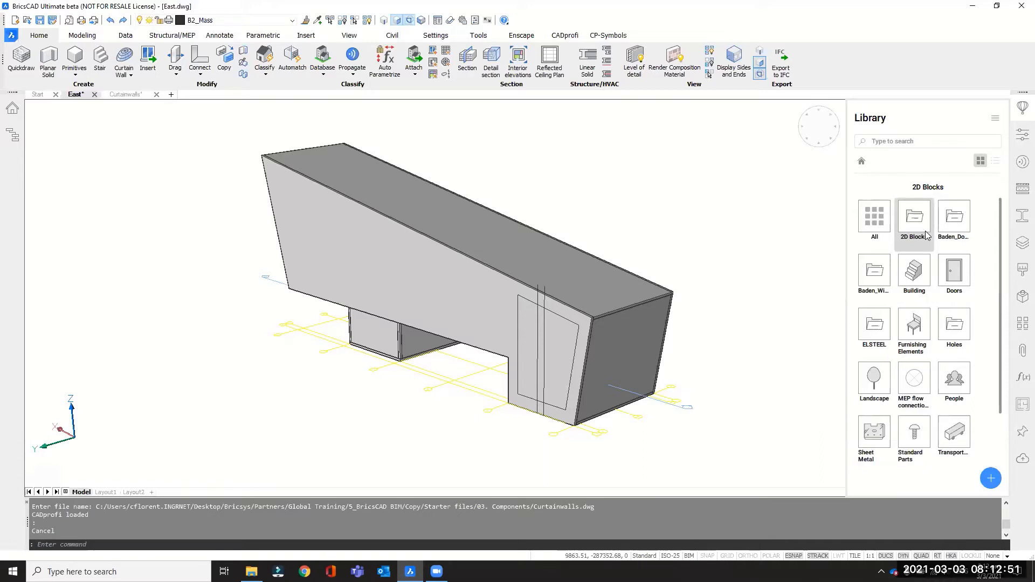
Show the library categories as a list and look through them.
click(995, 162)
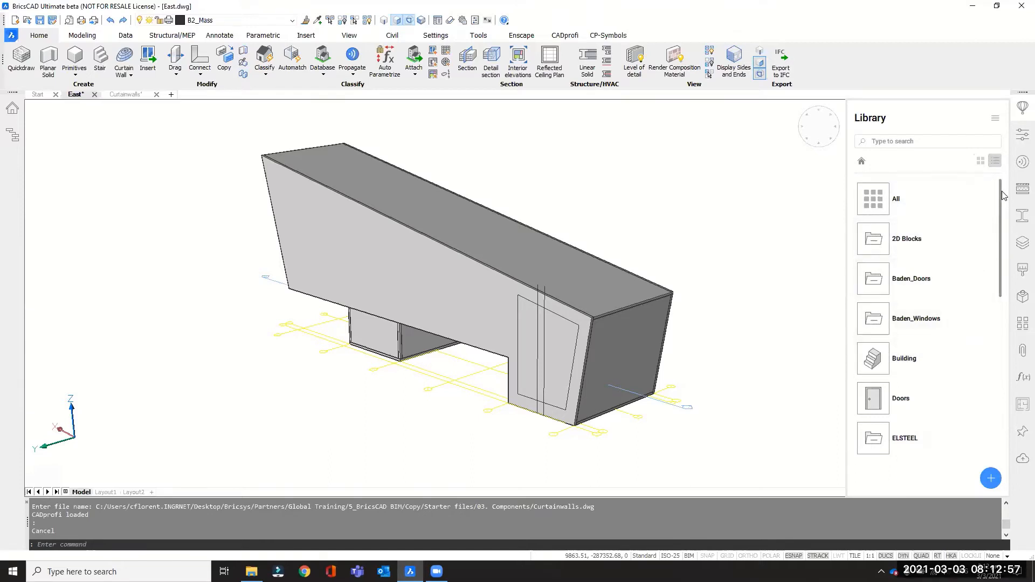
drag(1002, 191, 990, 232)
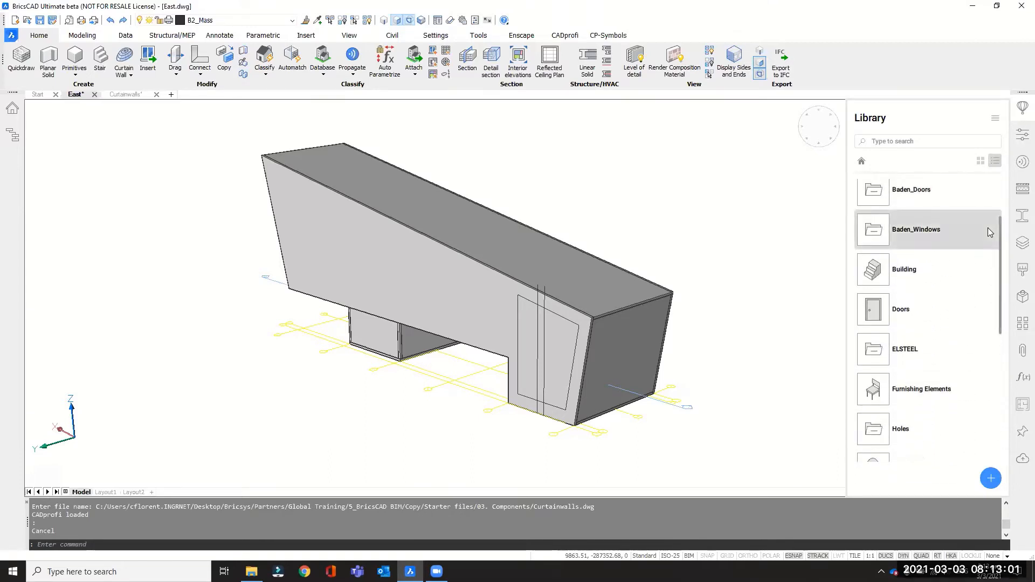
Open the library management settings and display the folder list of the Library directory path.
click(993, 123)
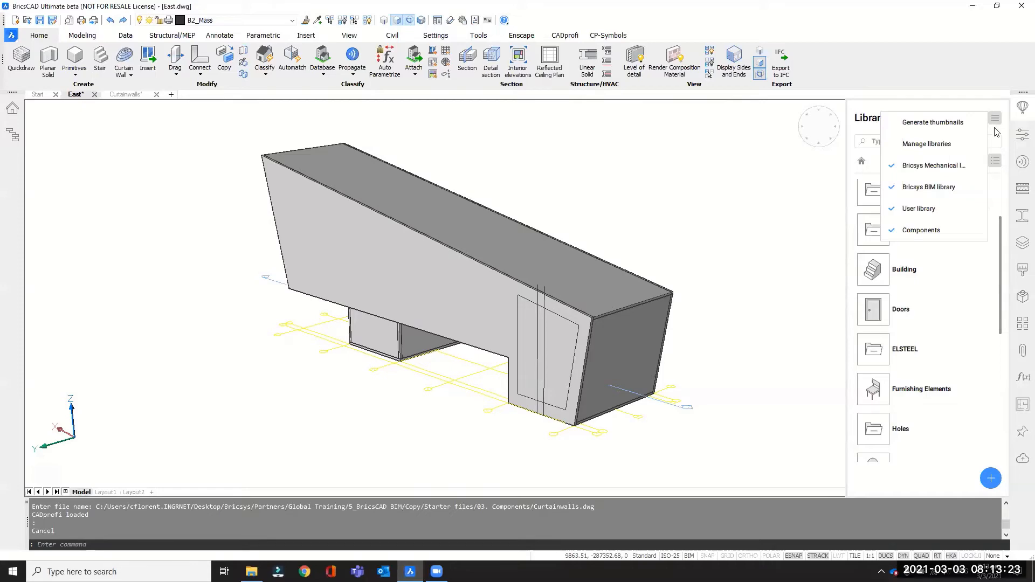
click(929, 146)
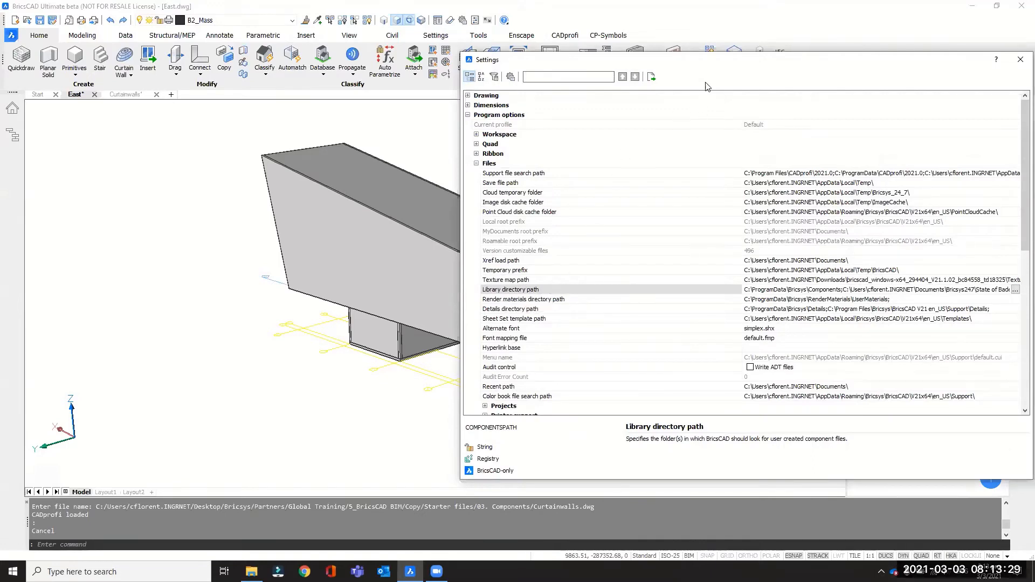
drag(708, 71, 484, 66)
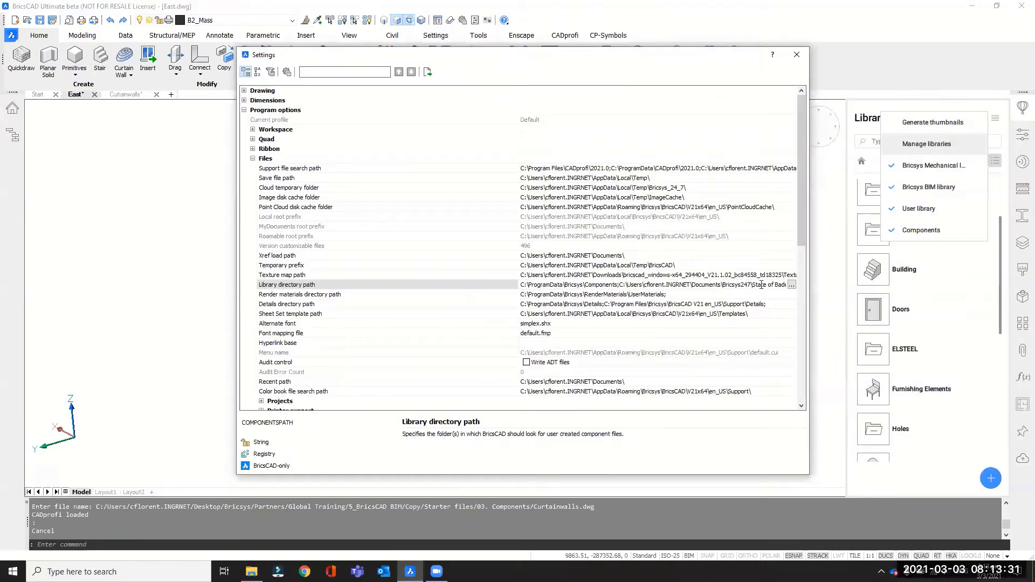
click(791, 286)
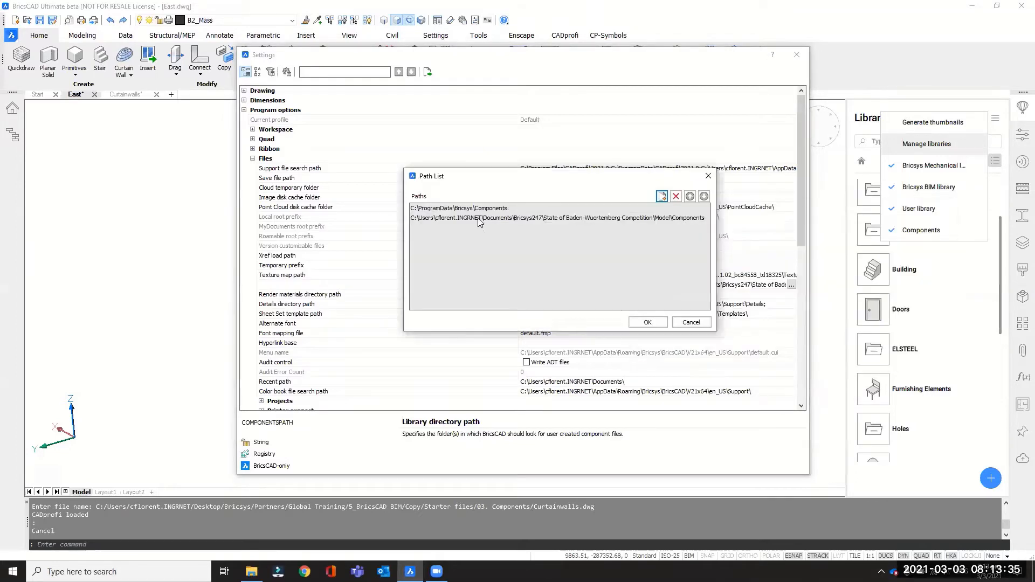
Try to add another folder to the Library directory path, and close the settings and the library options.
click(663, 197)
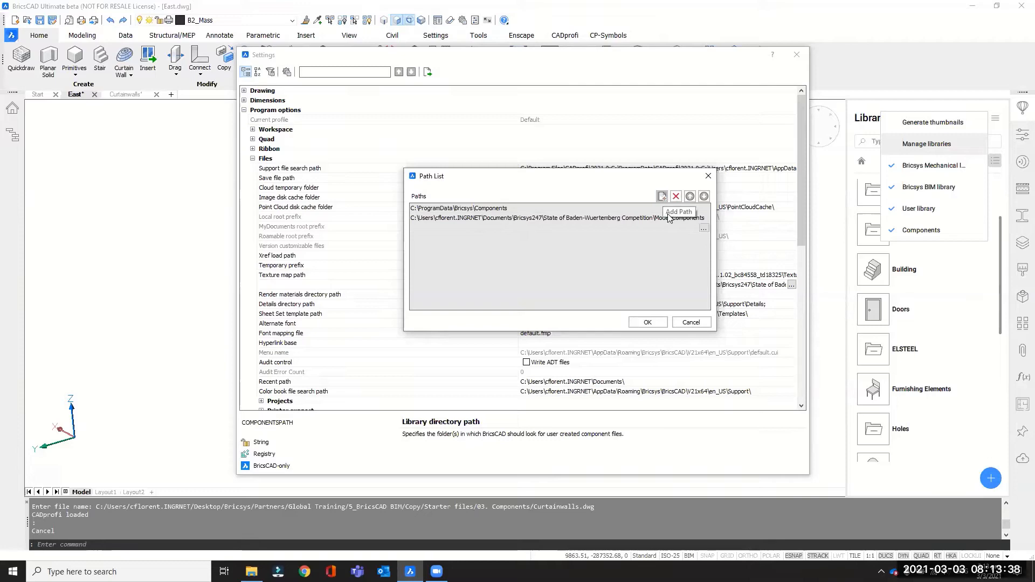
click(704, 229)
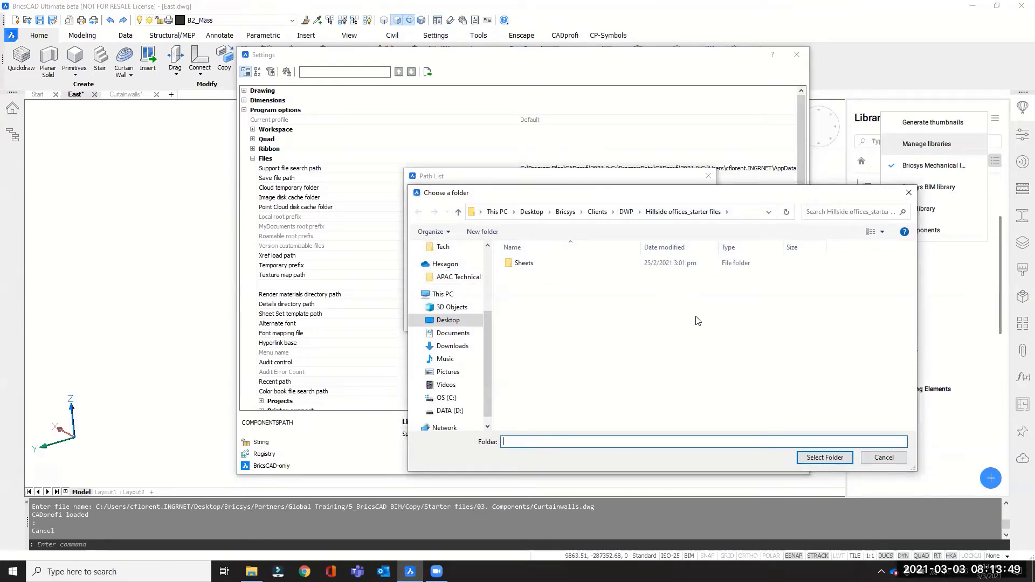
click(876, 465)
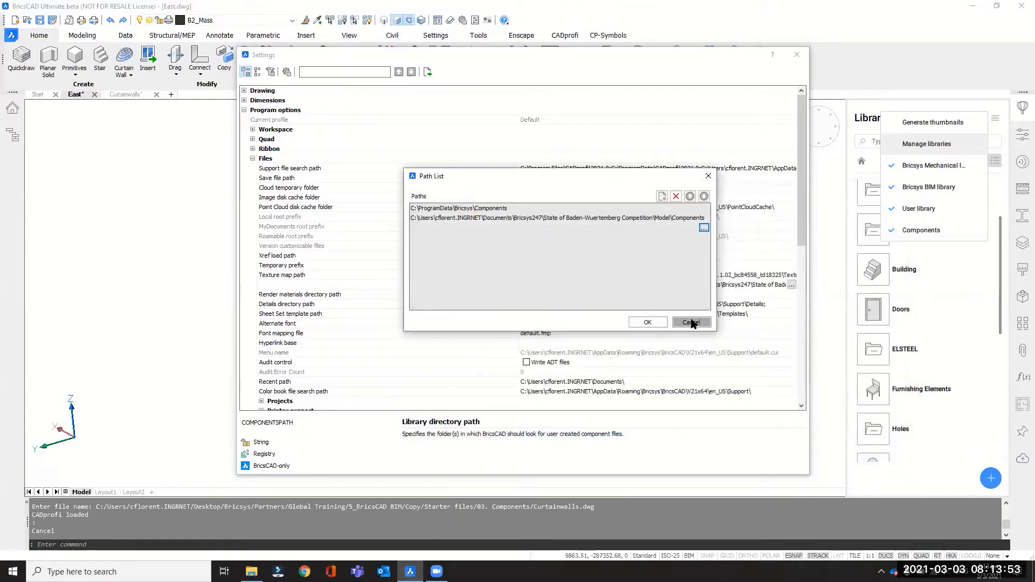
click(692, 322)
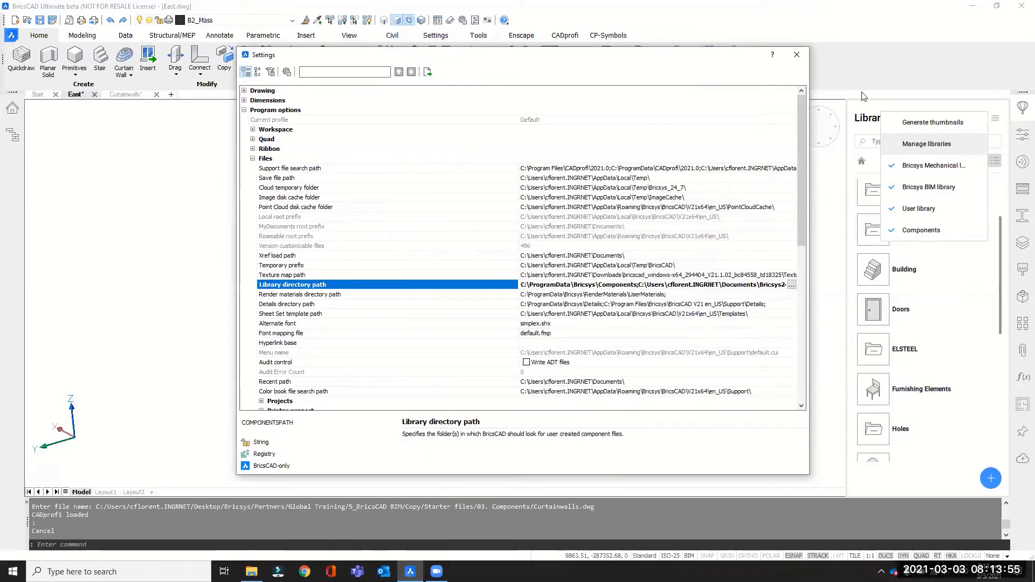
click(796, 56)
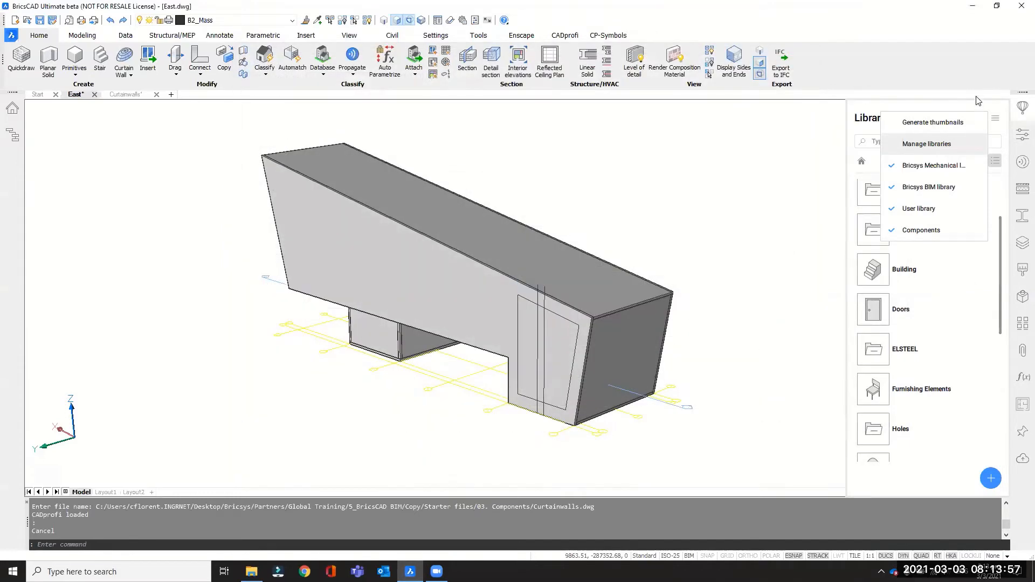
click(995, 118)
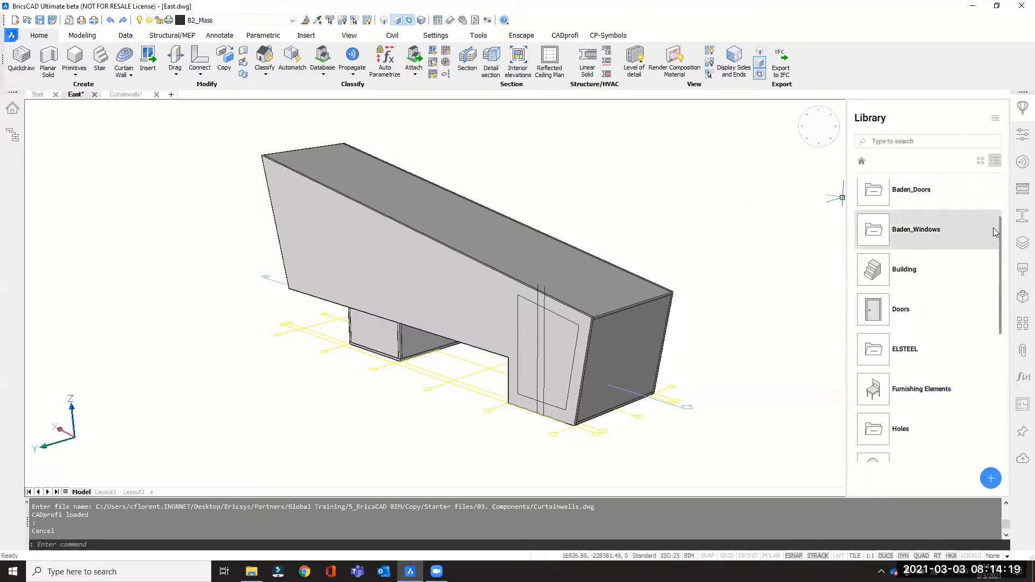
Browse the library categories, open Windows and find the Window 1x1 L component.
drag(1001, 230, 999, 190)
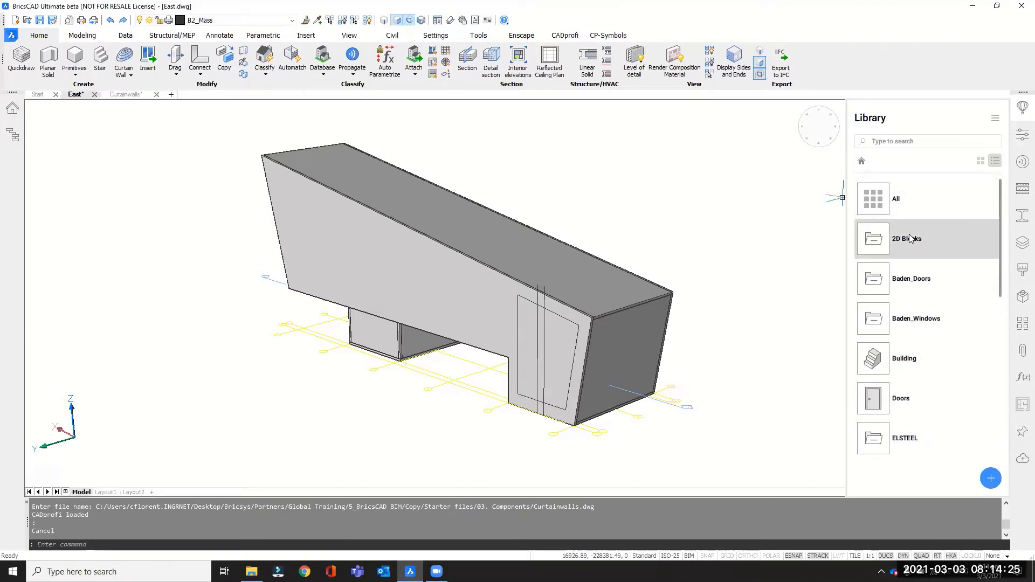
drag(998, 239, 998, 407)
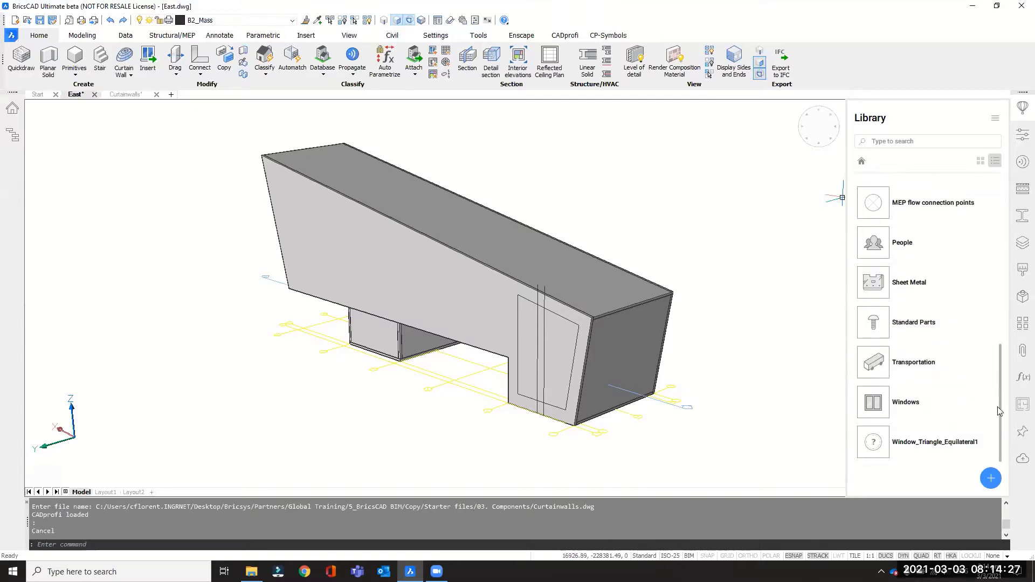
click(884, 402)
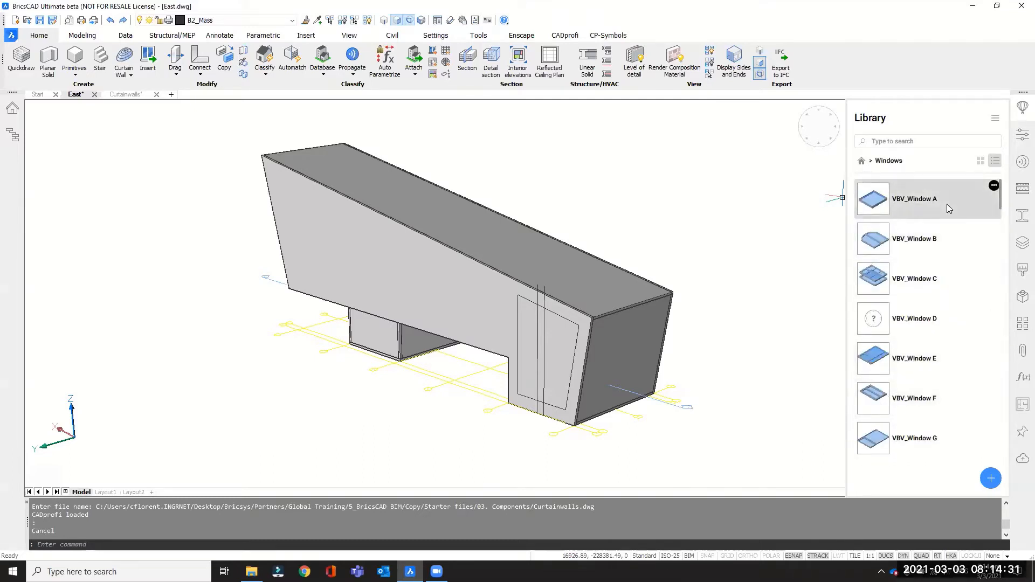
scroll(938, 265, down, 3)
scroll(937, 265, down, 3)
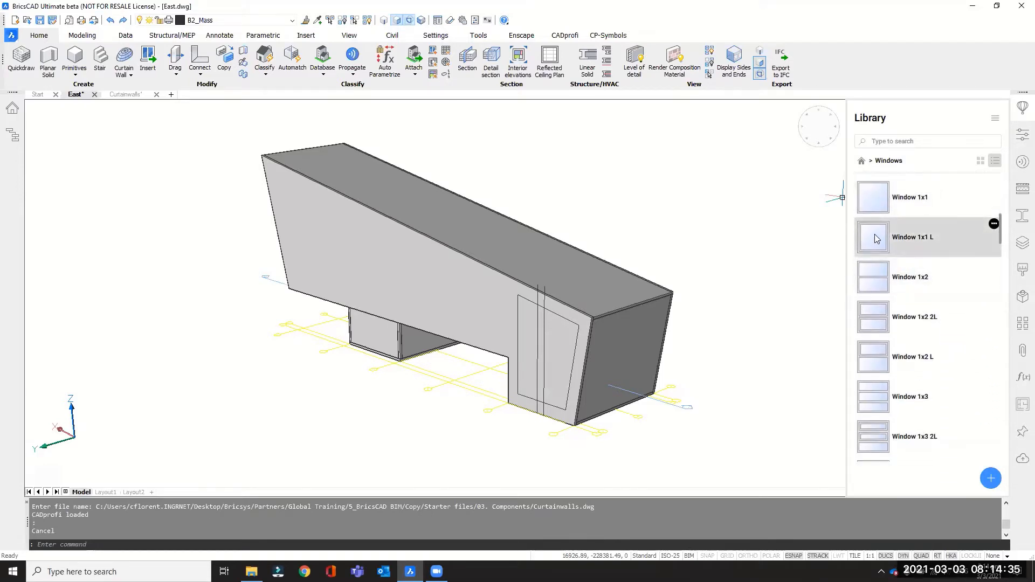
Try to place the Window 1x1 L component on the long facade and the end wall of the building.
click(875, 239)
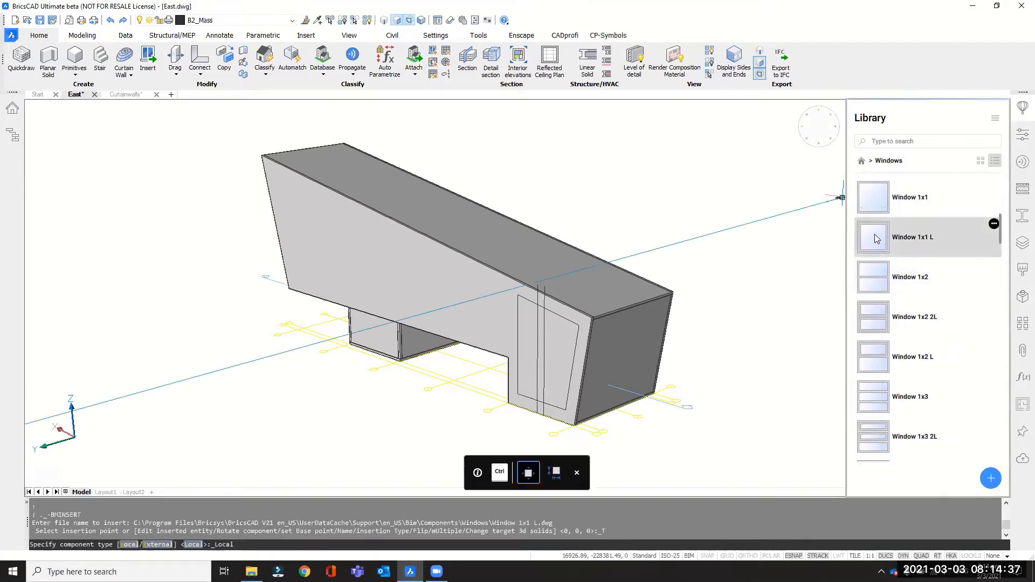
scroll(481, 294, up, 4)
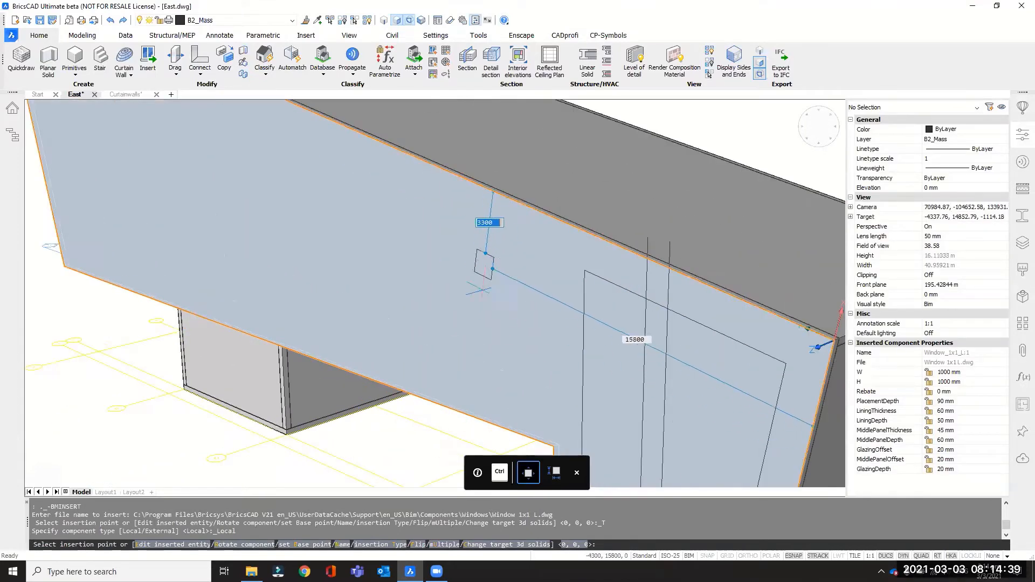
scroll(469, 225, up, 1)
shift+middle_drag(404, 238, 599, 345)
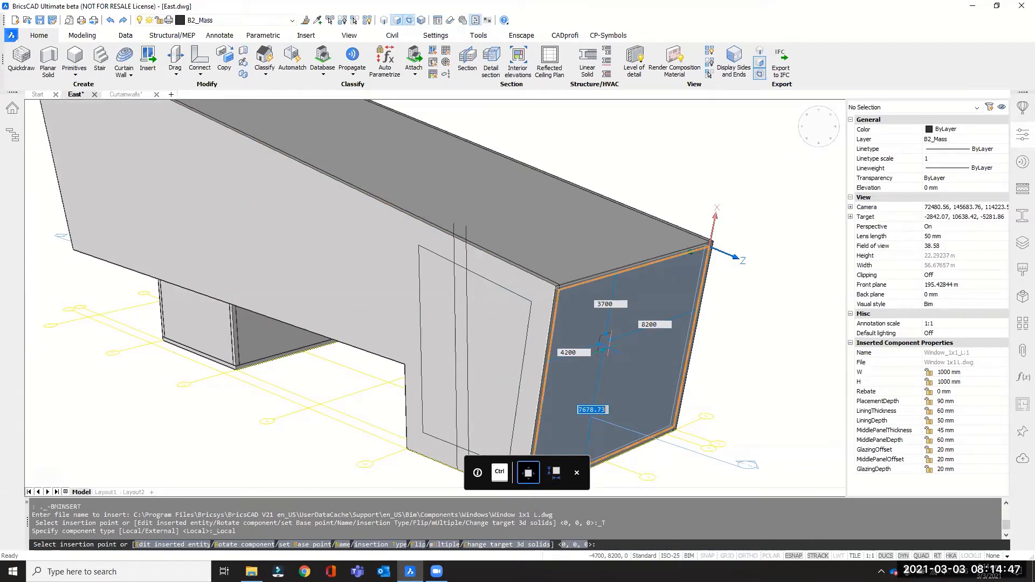
key(Escape)
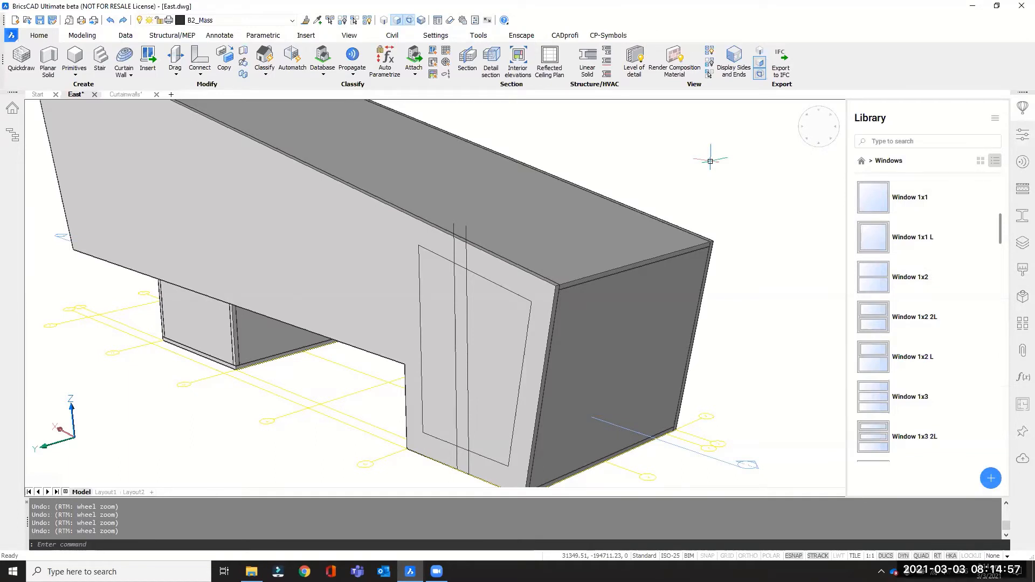
Run the BIMINSERT command to display the file selection for inserting a component, and close it without choosing a file.
mouse_move(710, 161)
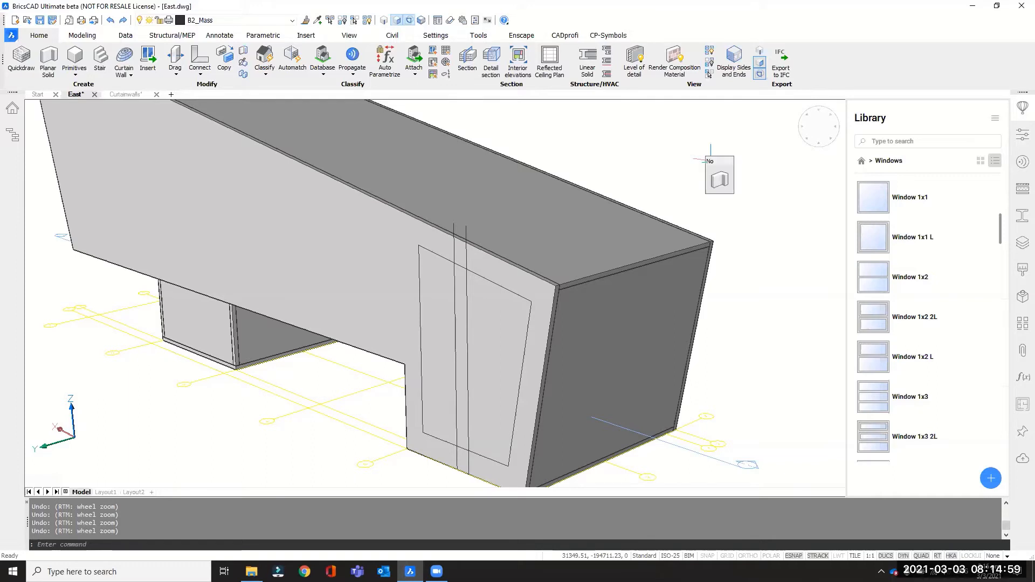
mouse_move(722, 178)
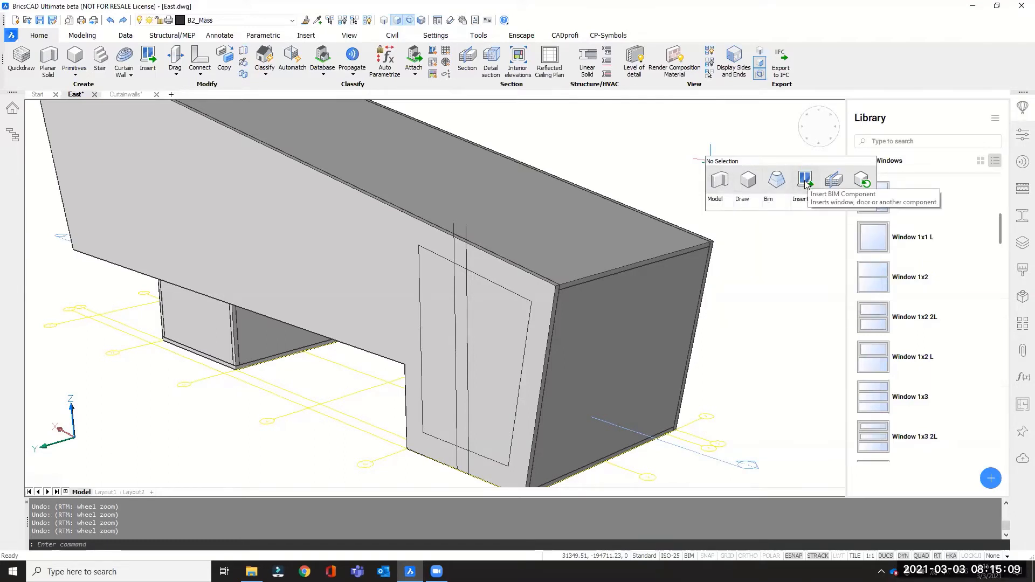
click(179, 541)
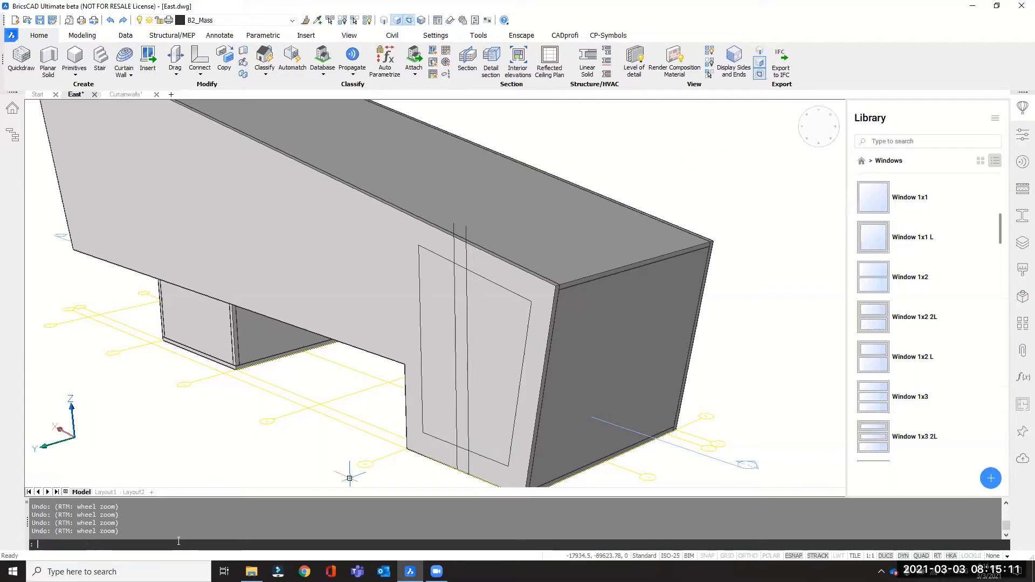
text(bi)
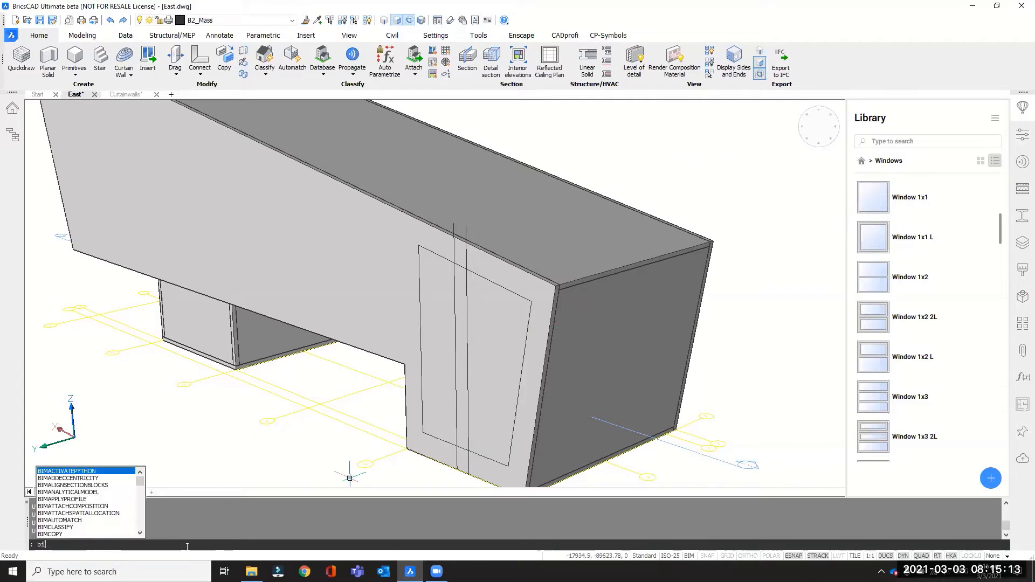
text(minsert)
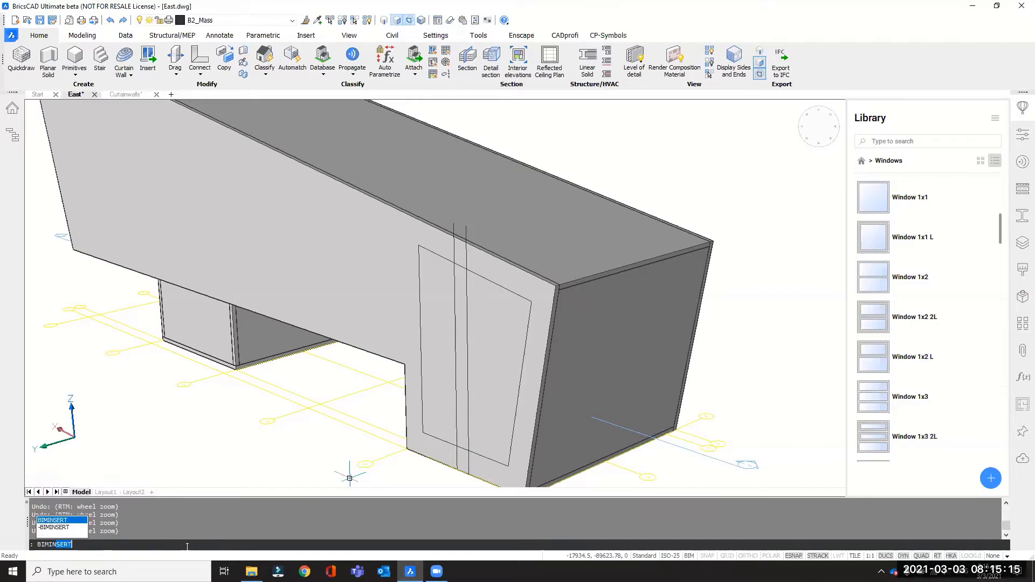
key(Return)
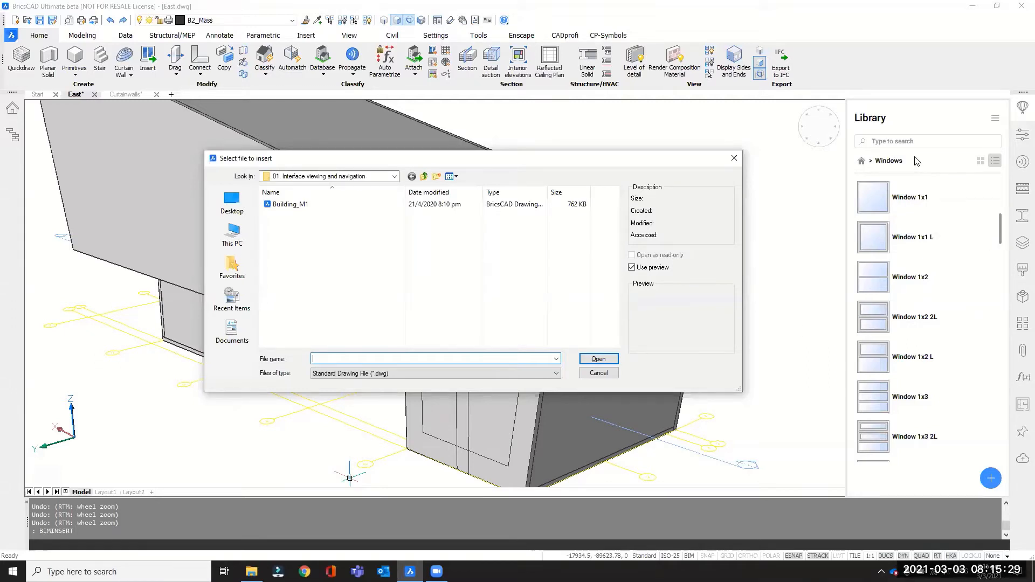
click(735, 159)
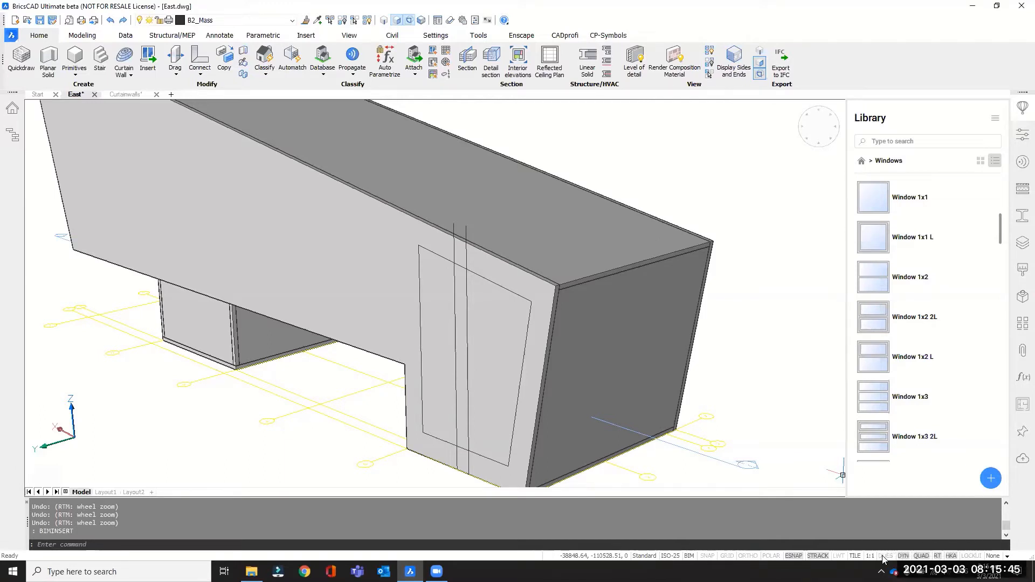
Try to place the Window 1x1 component on the end wall of the building, and cancel the insertion.
click(870, 200)
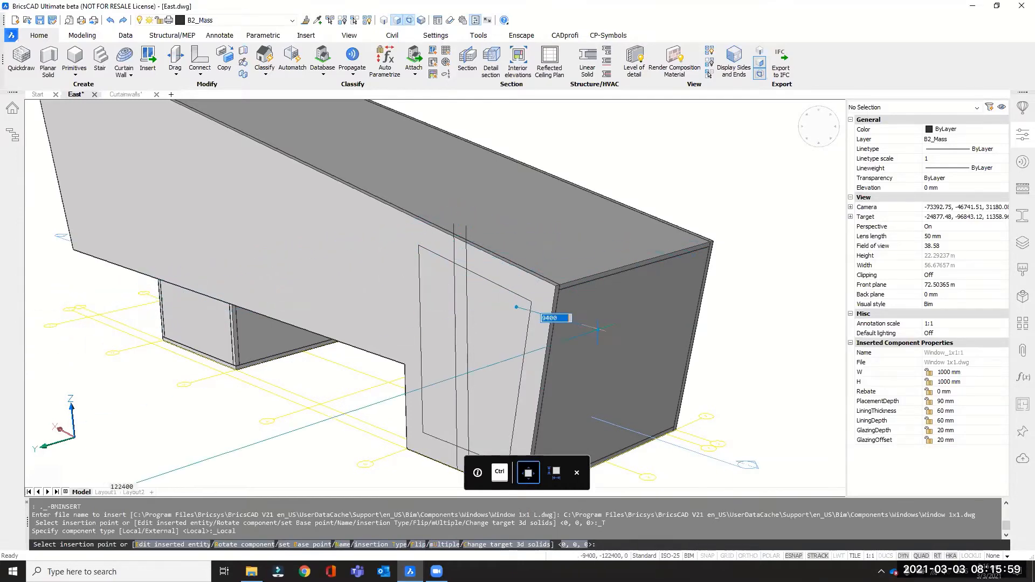
scroll(604, 326, down, 3)
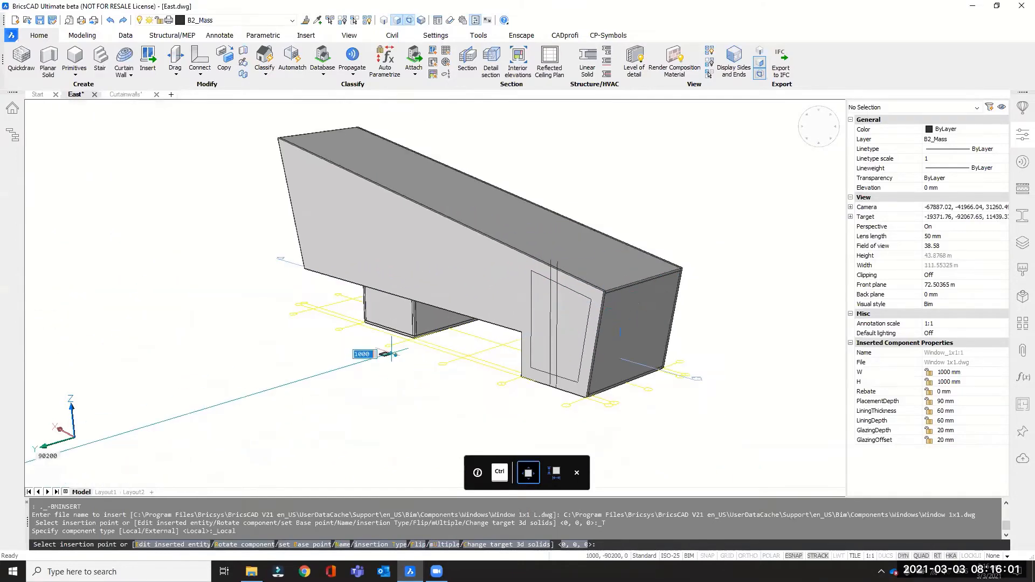
scroll(685, 237, up, 5)
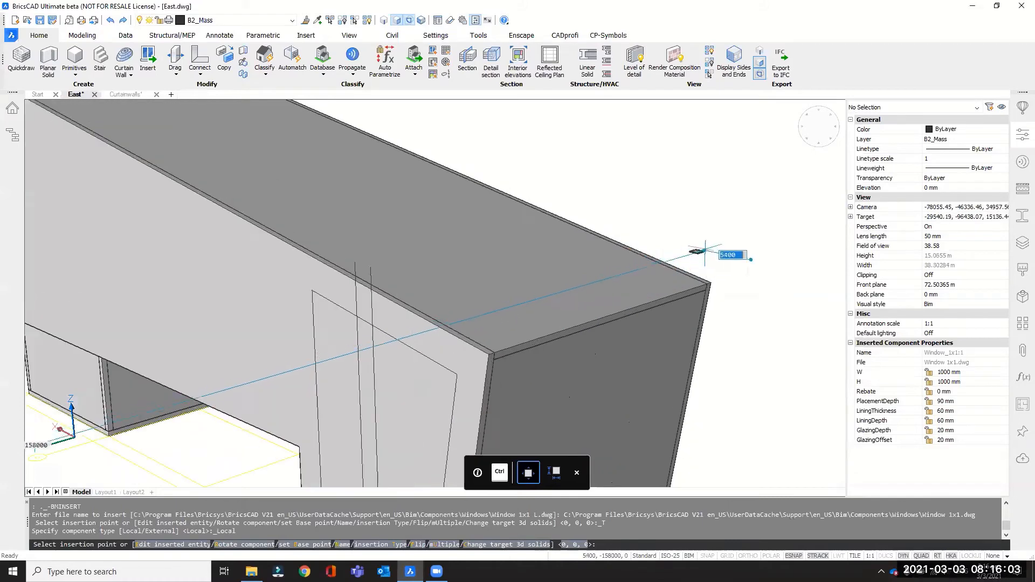
scroll(710, 251, up, 3)
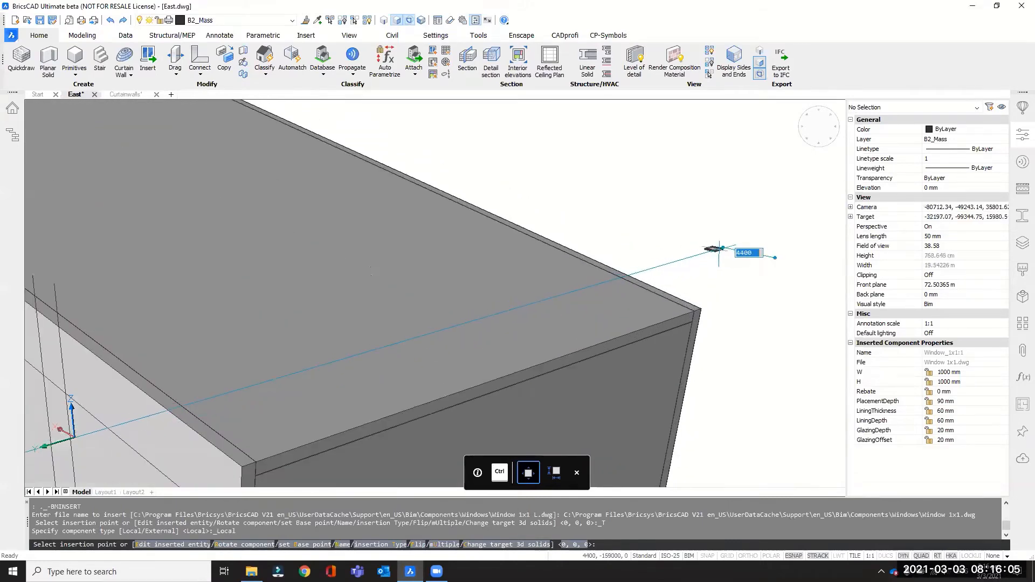
middle_drag(625, 283, 534, 278)
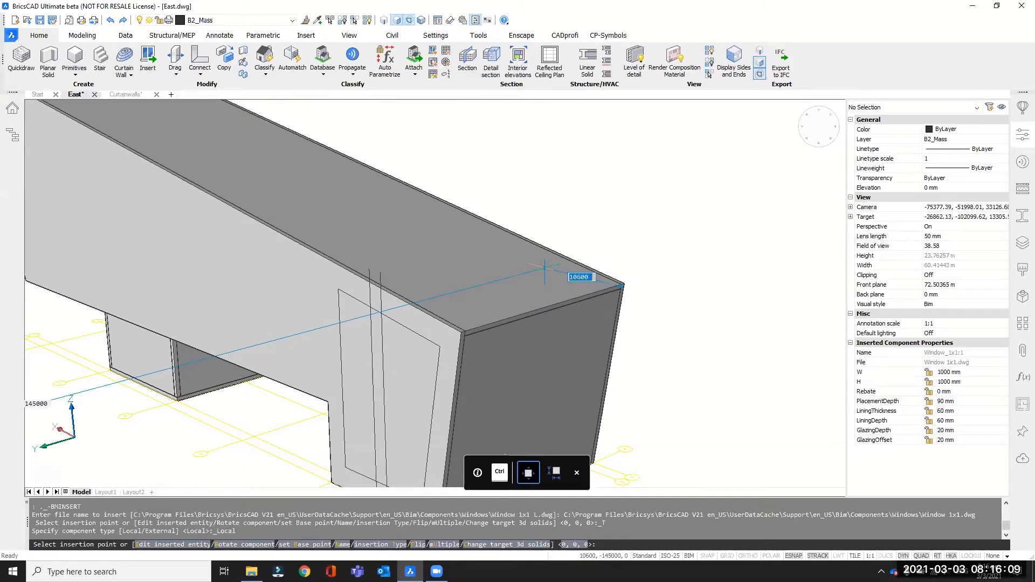
key(Escape)
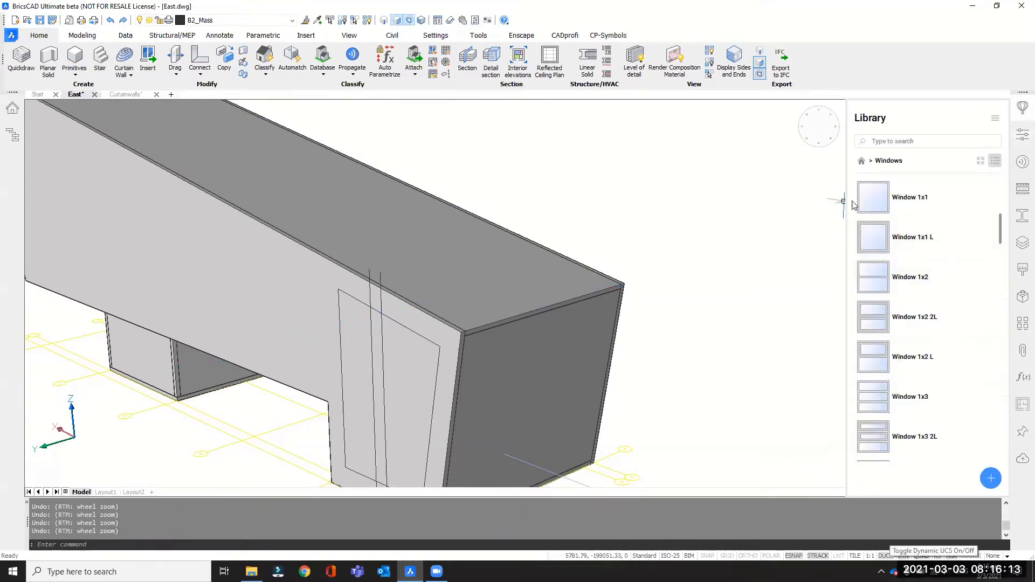
Start inserting the Window 1x1 component and preview it on the end wall against the wall's different edges.
click(873, 197)
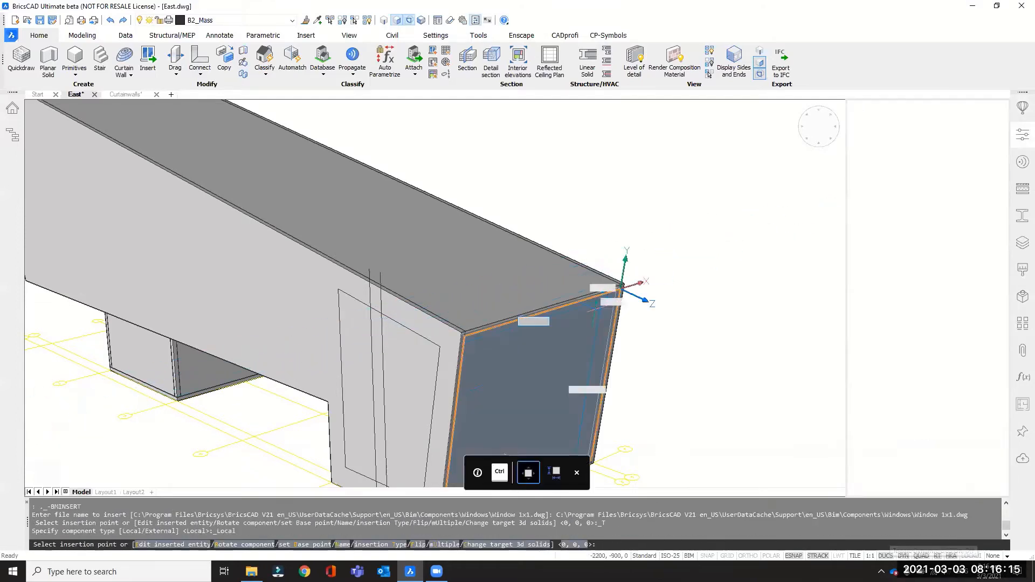
scroll(564, 349, up, 3)
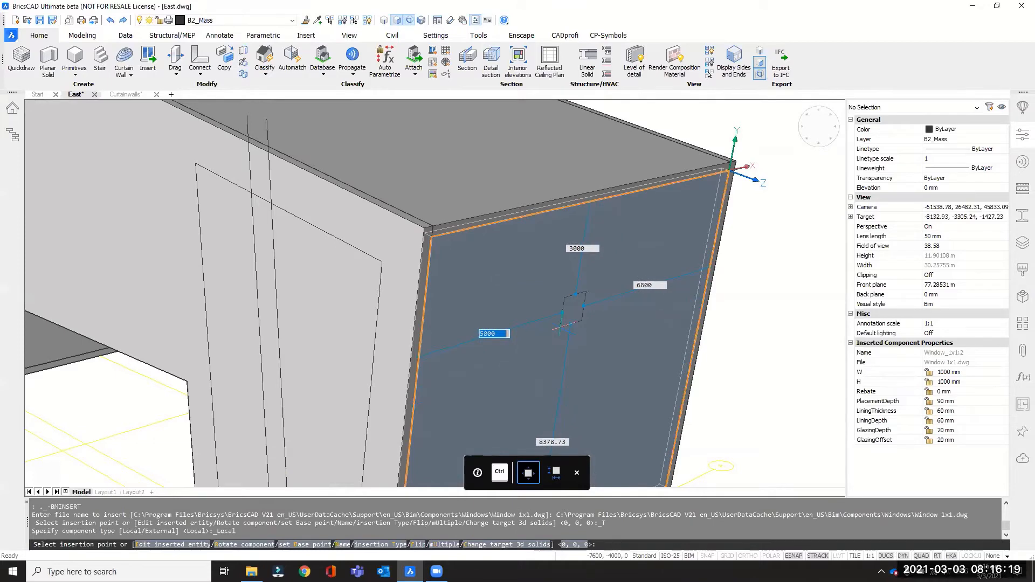
scroll(555, 302, down, 4)
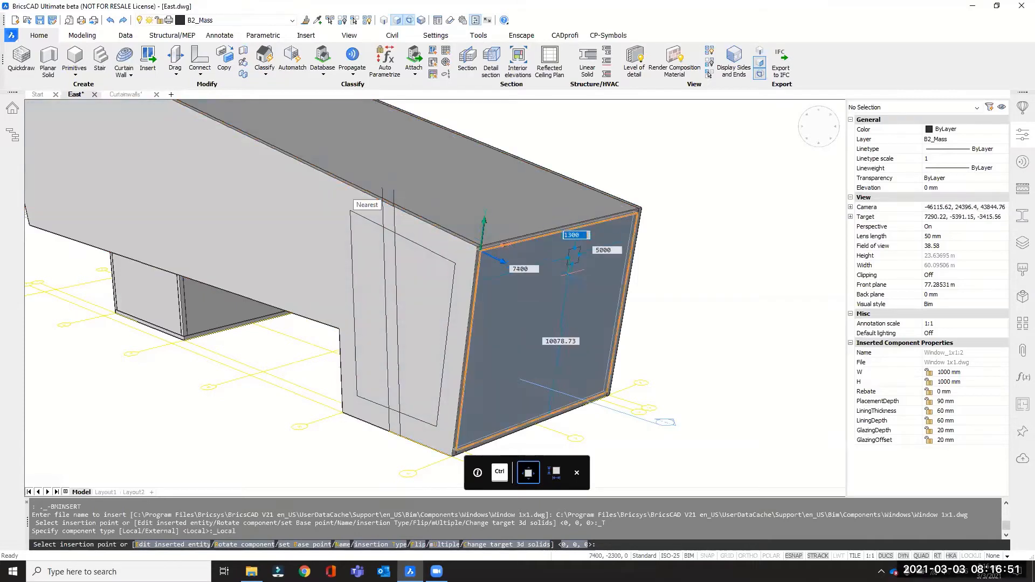
scroll(557, 252, down, 2)
scroll(557, 339, up, 2)
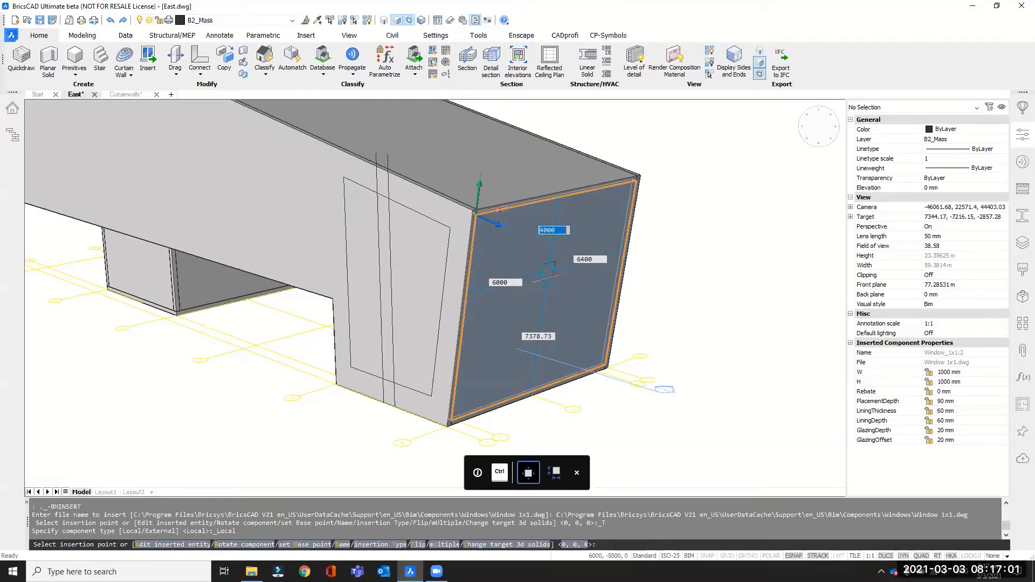
scroll(564, 291, up, 2)
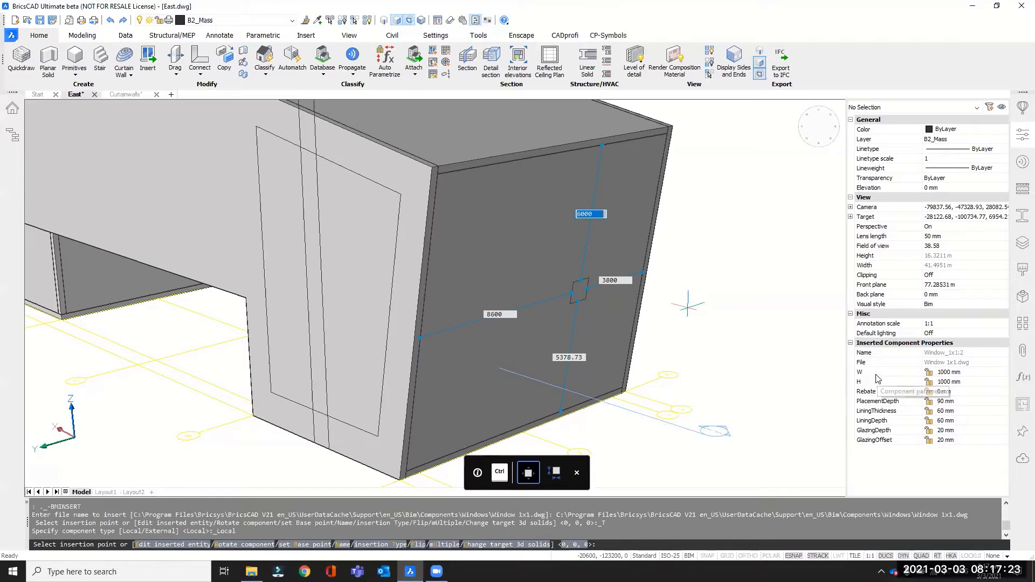
Set both the width W and the height H of the window being inserted to 10000 mm.
click(936, 372)
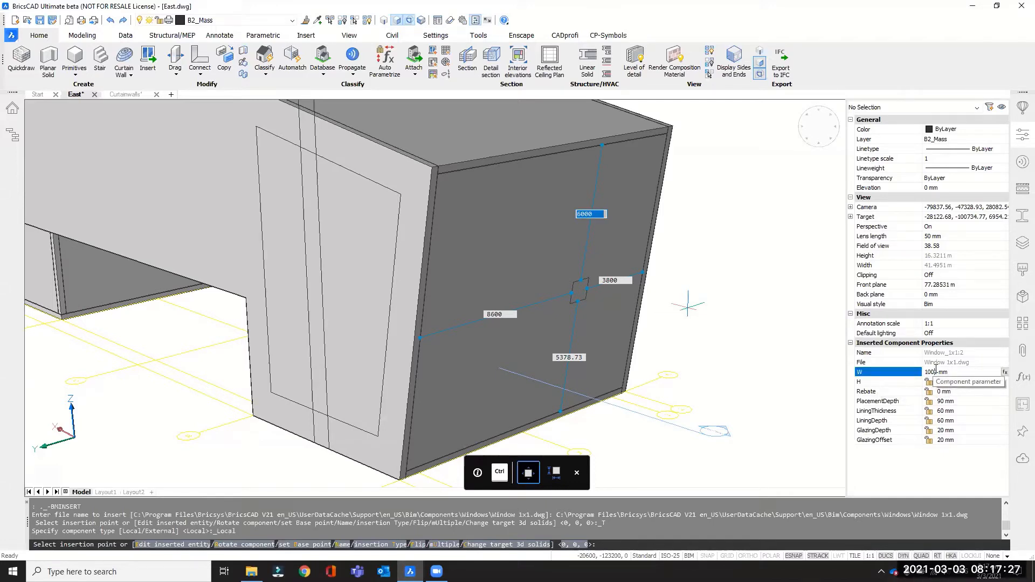
text(0)
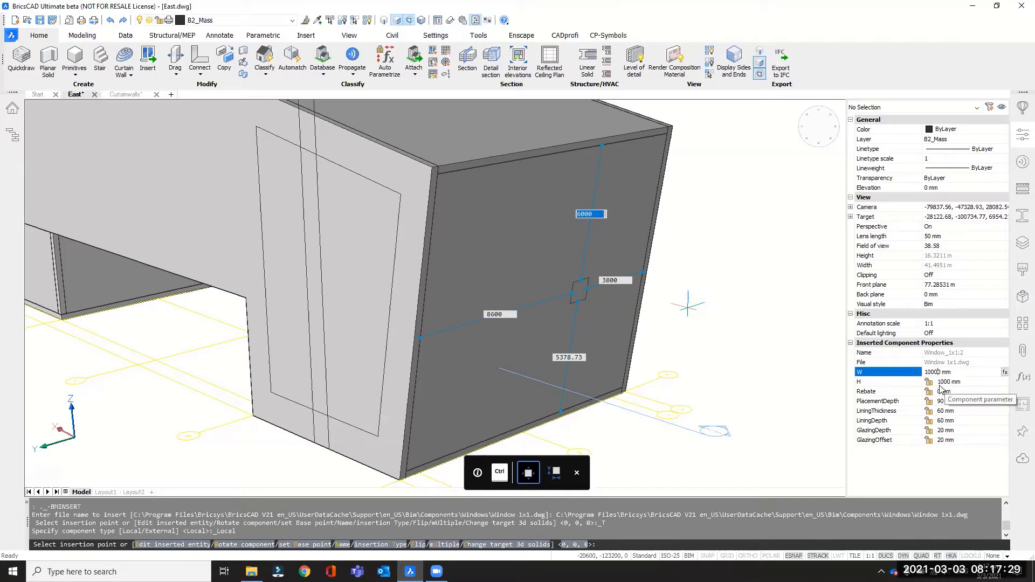
key(Tab)
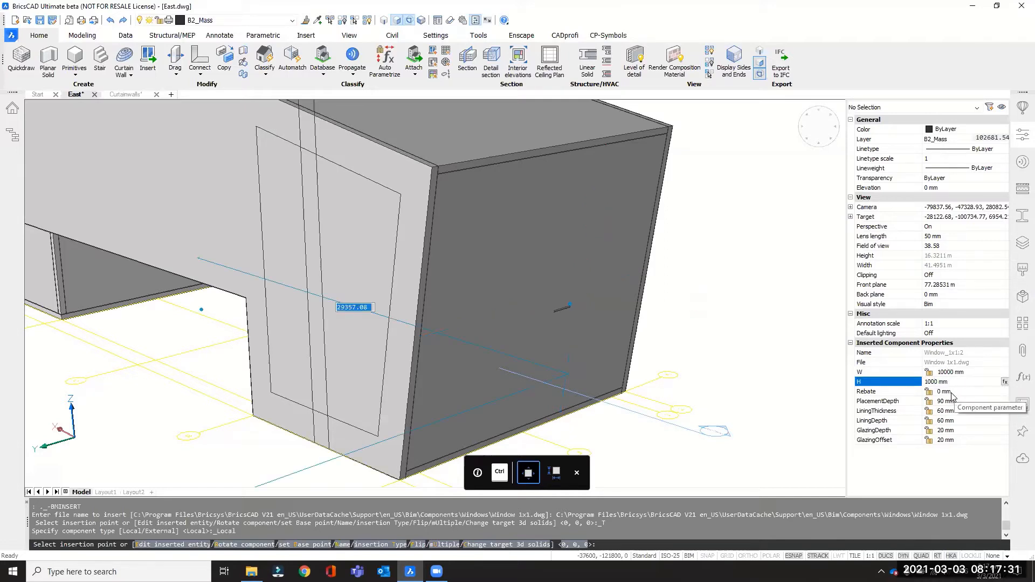
text(0)
key(Return)
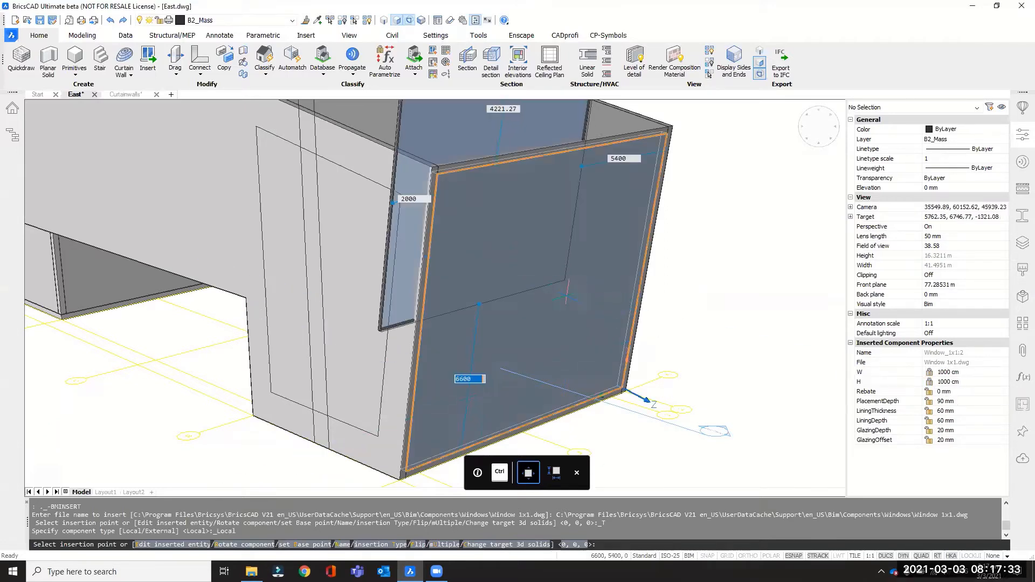
Position the window on the end wall and set its distance from the edge at the long facade to 1700 mm.
scroll(592, 352, down, 2)
scroll(593, 368, up, 2)
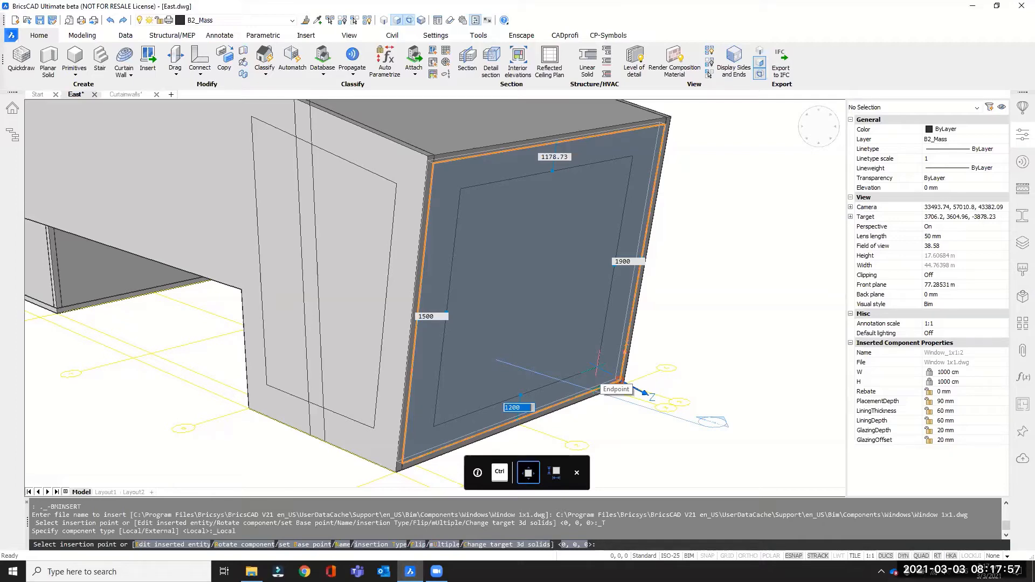
scroll(620, 380, up, 2)
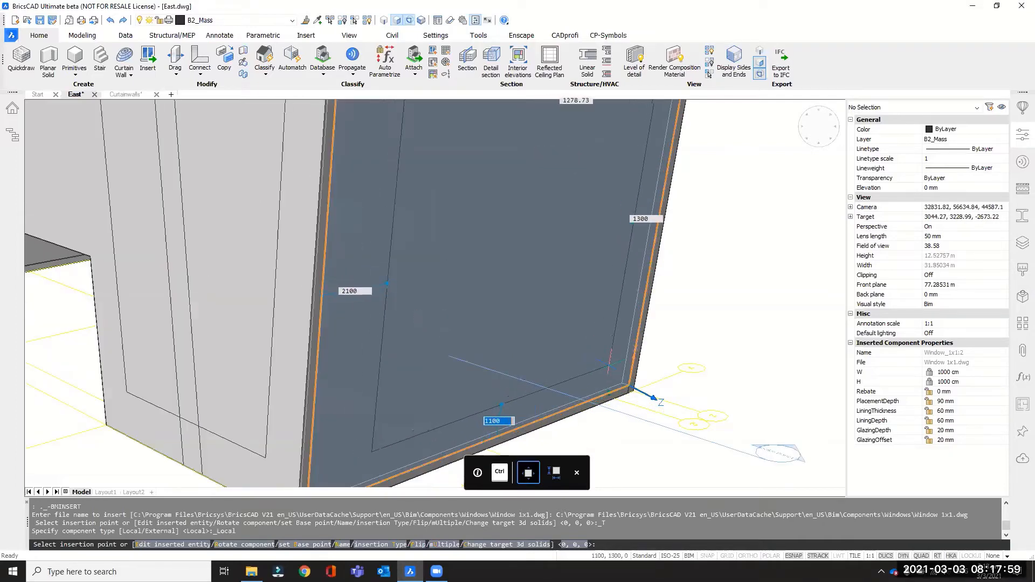
scroll(609, 366, down, 2)
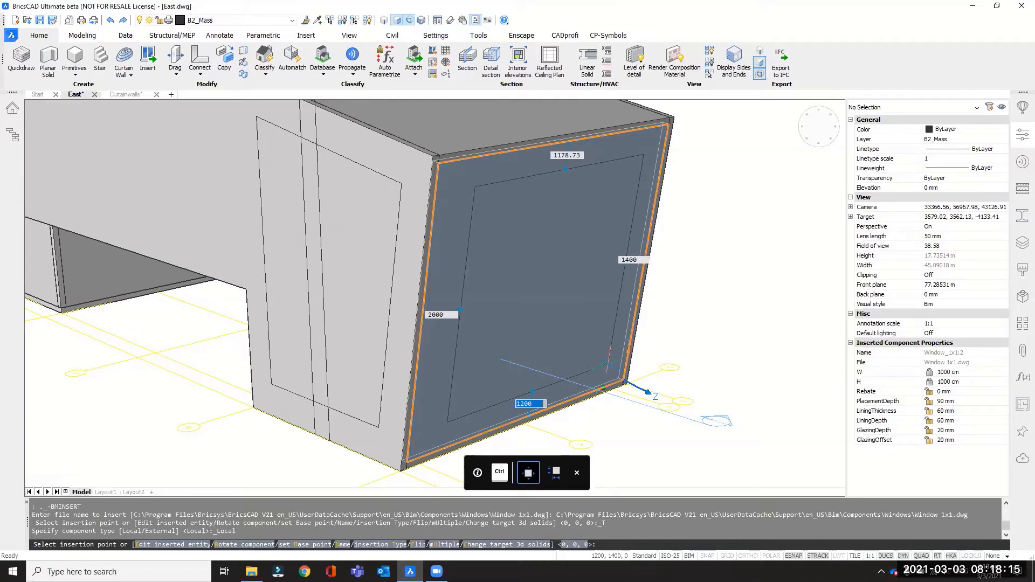
key(Tab)
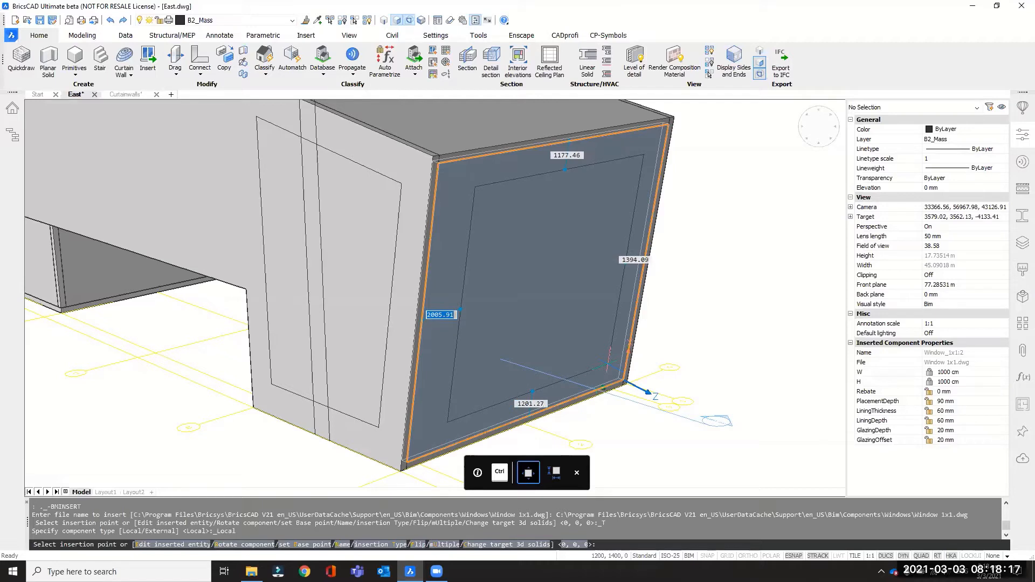
key(Tab)
key(Tab)
key(Tab)
key(Tab)
text(1700)
key(Tab)
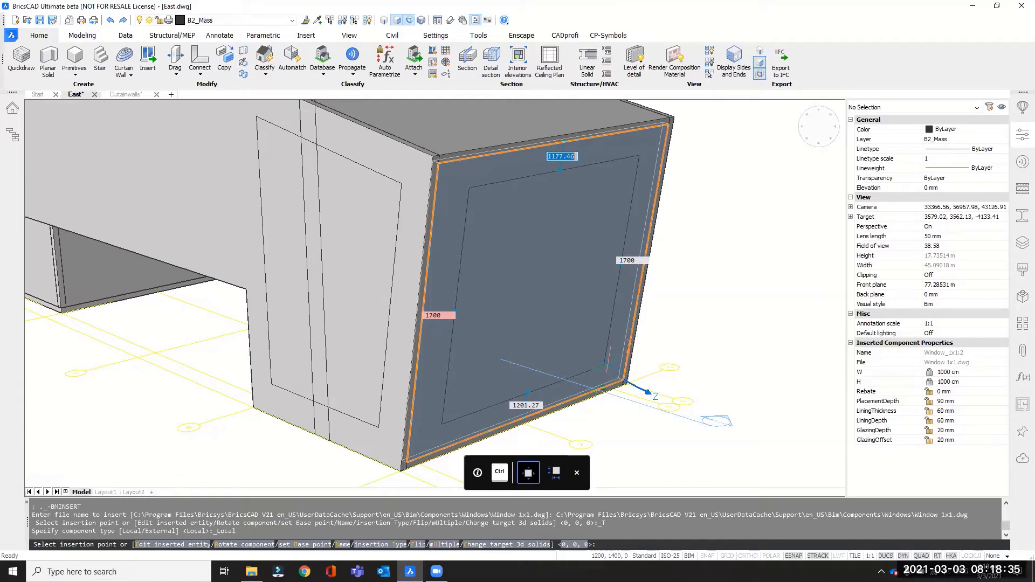
Cycle through the window's edge distances, check its width and height dimensions, and place the window in the end wall.
key(Tab)
key(Tab)
key(Tab)
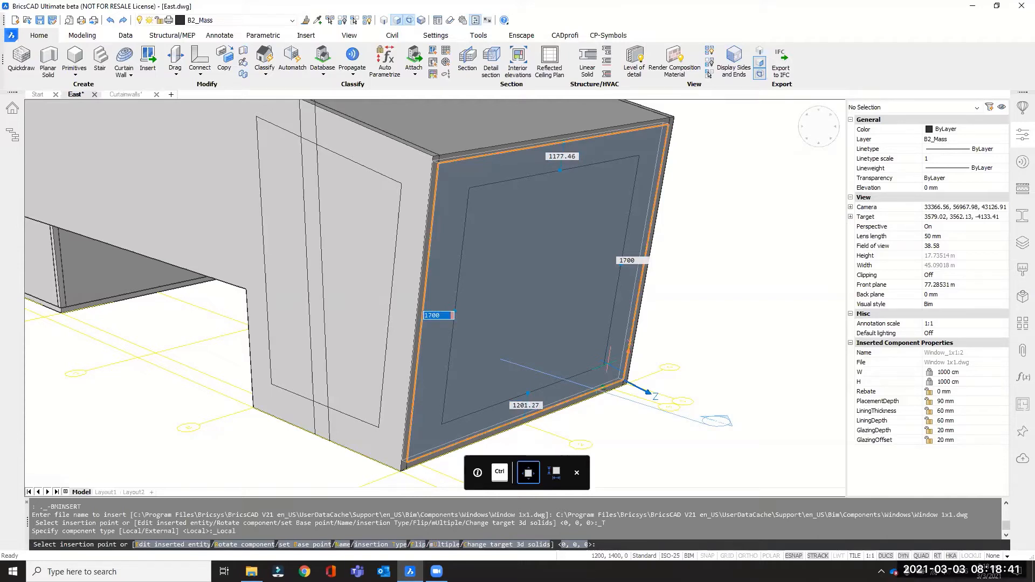
key(Tab)
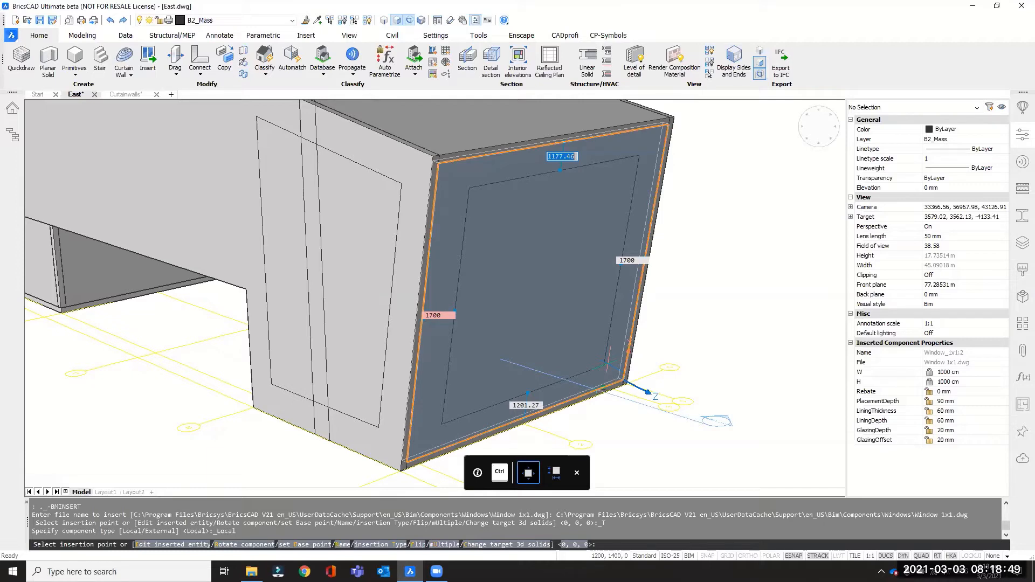
key(Tab)
key(Tab)
key(Tab)
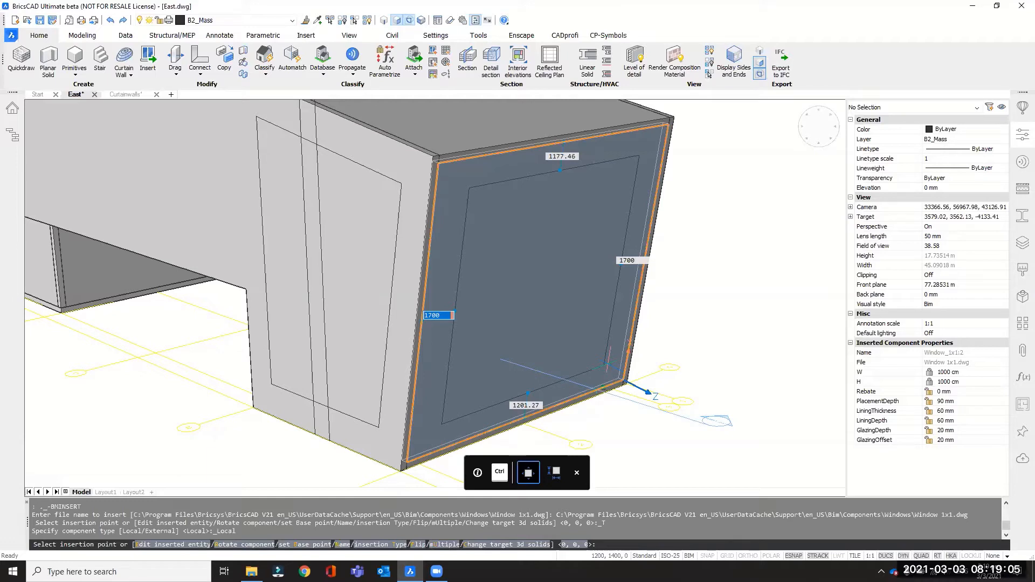
key(ctrl)
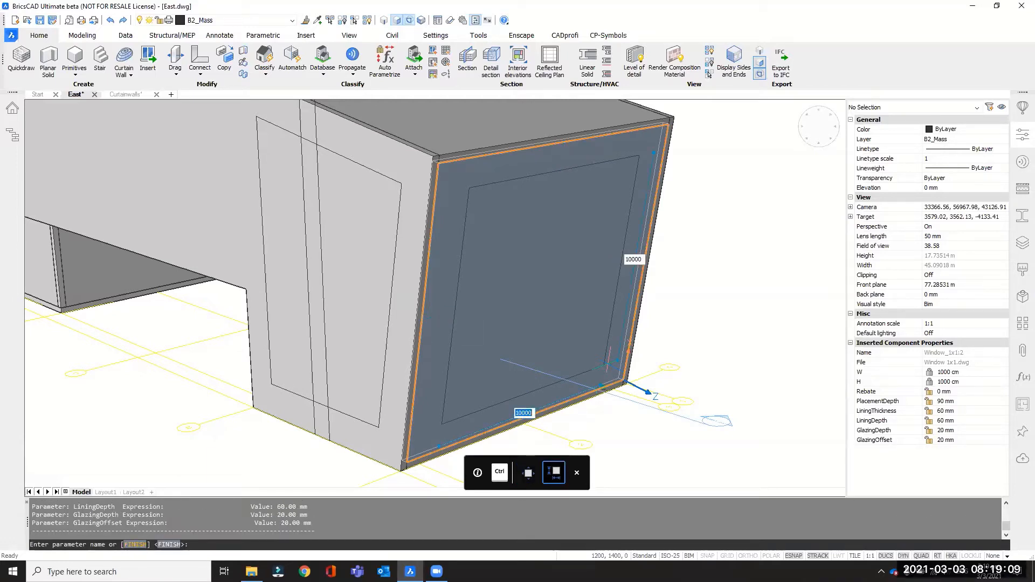
key(ctrl)
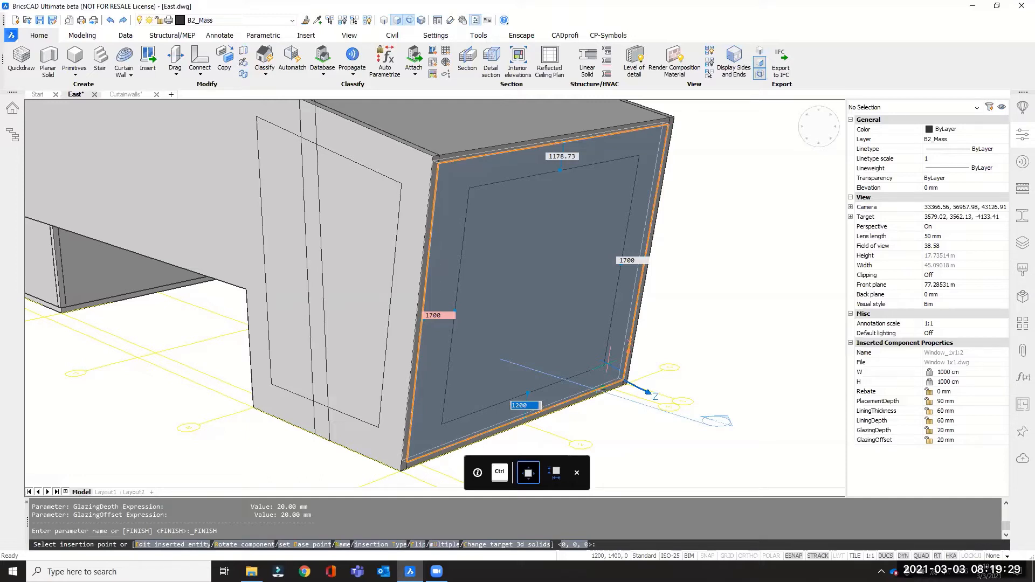
click(607, 366)
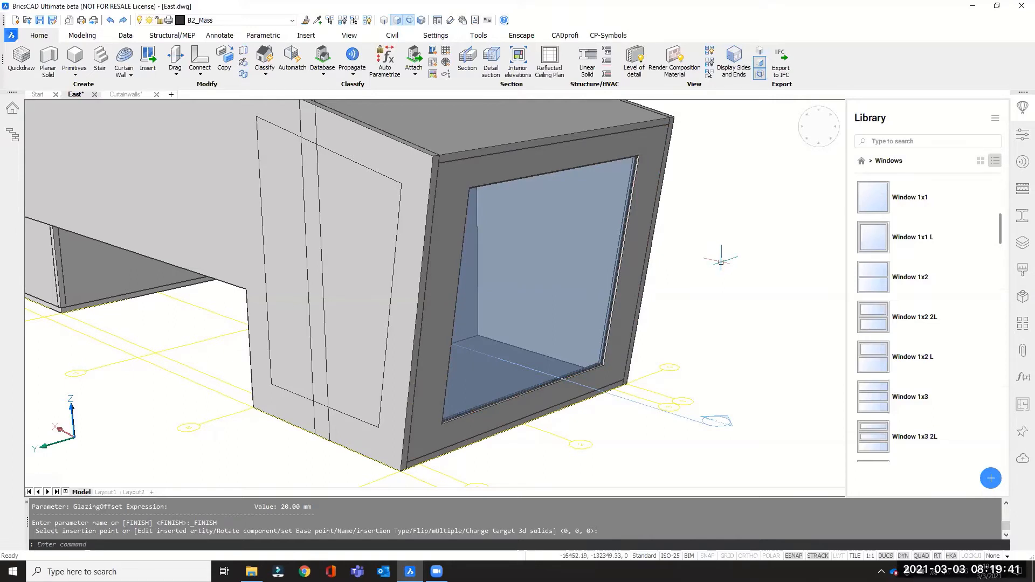
Select the window inserted in the end wall and display its properties.
scroll(727, 275, down, 3)
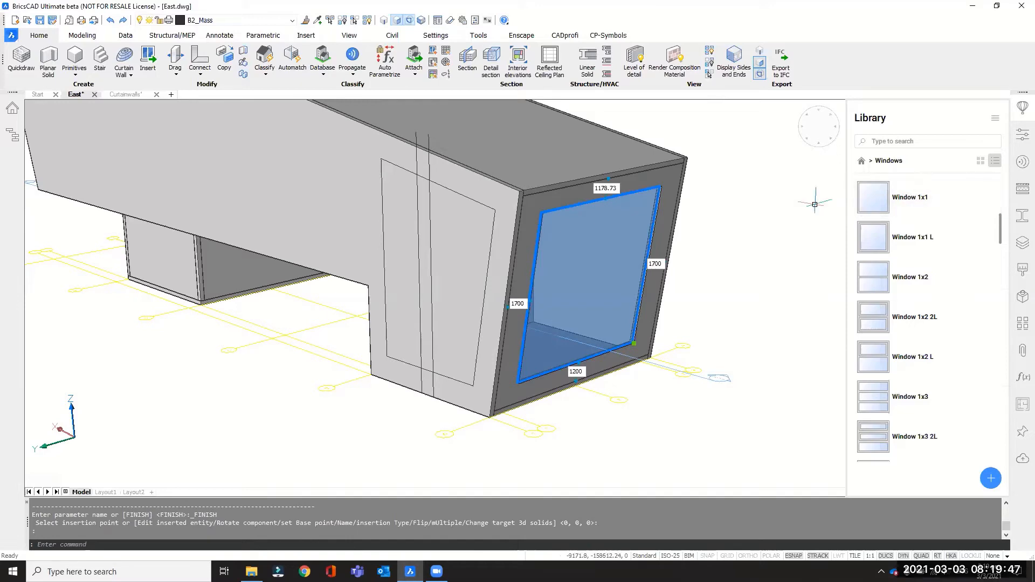
click(1022, 135)
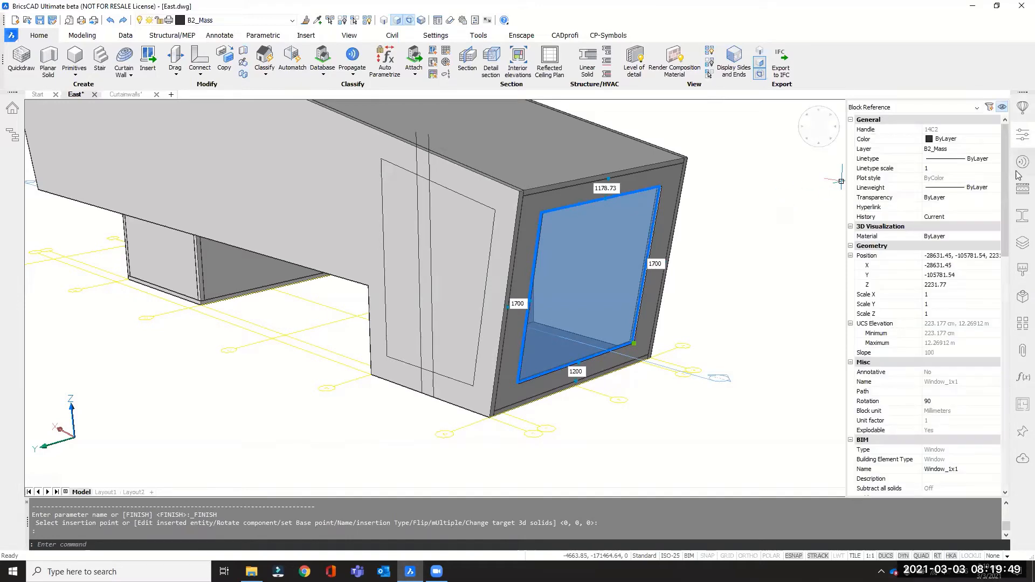
Set the height parameter H of the selected end-wall window to 600 cm, keeping its other parameters.
drag(1006, 178, 1012, 407)
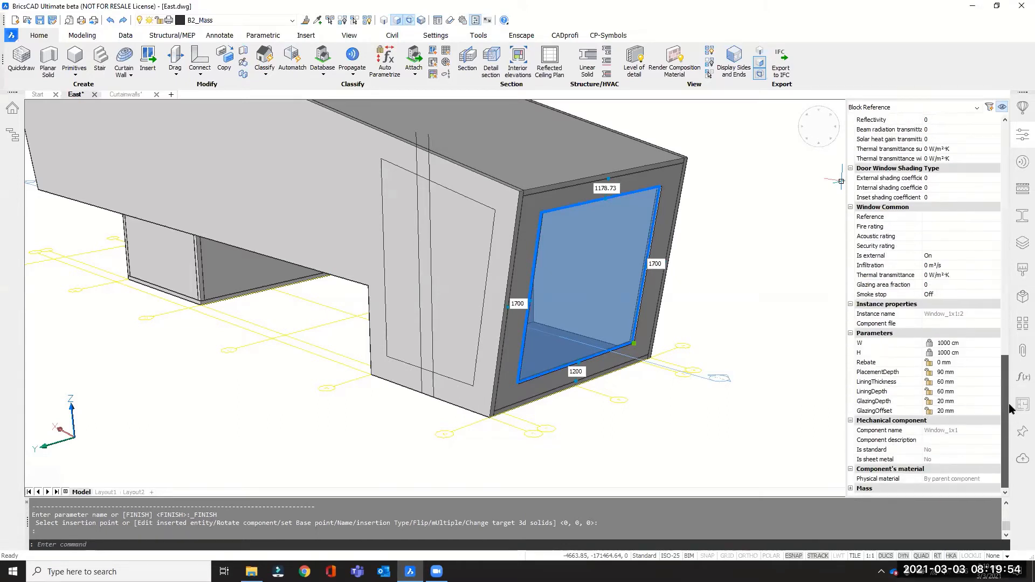
click(946, 353)
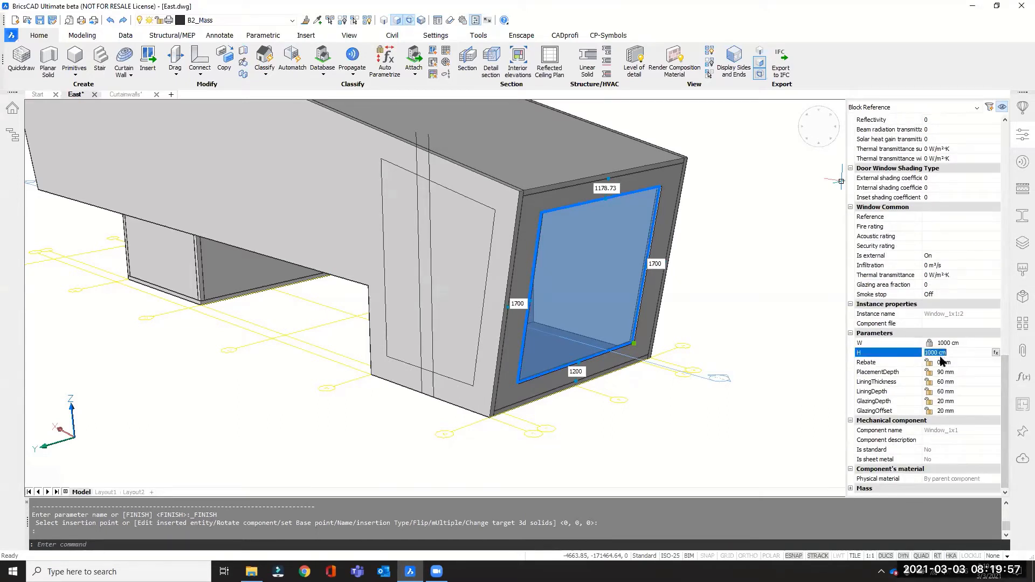
click(935, 353)
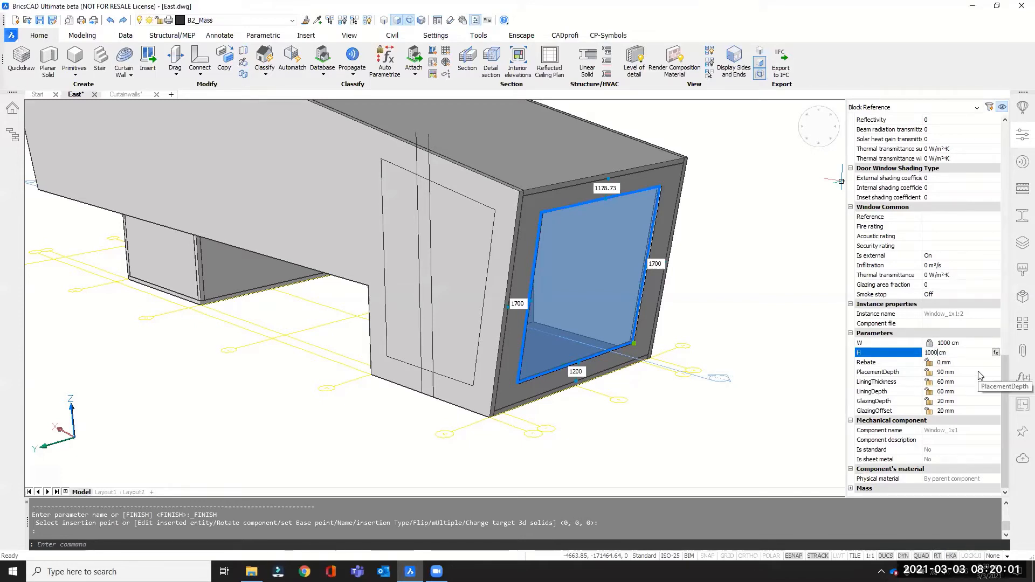
key(BackSpace)
key(BackSpace)
text(60)
key(Delete)
key(Delete)
key(Delete)
key(Delete)
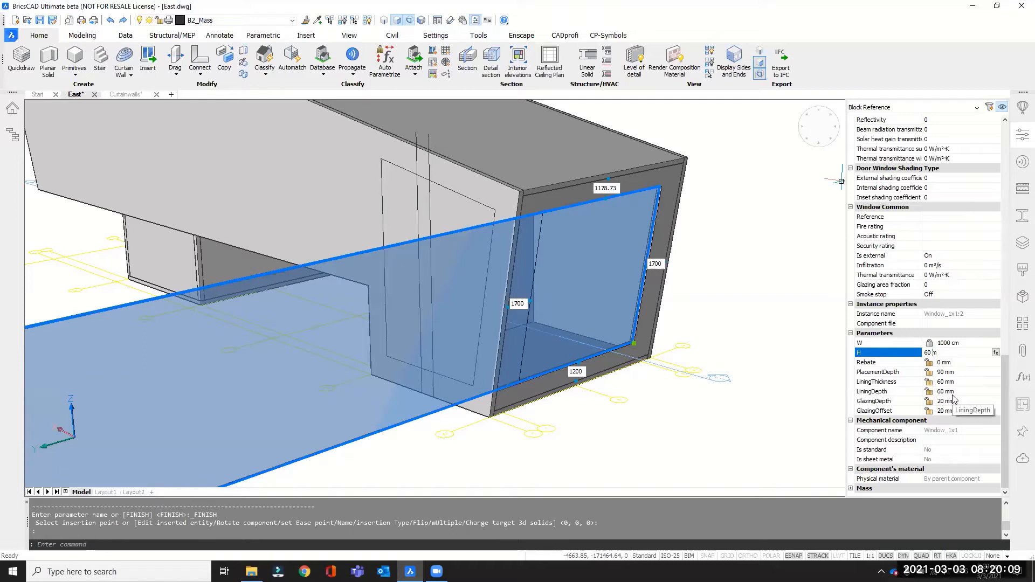
text(00)
key(Return)
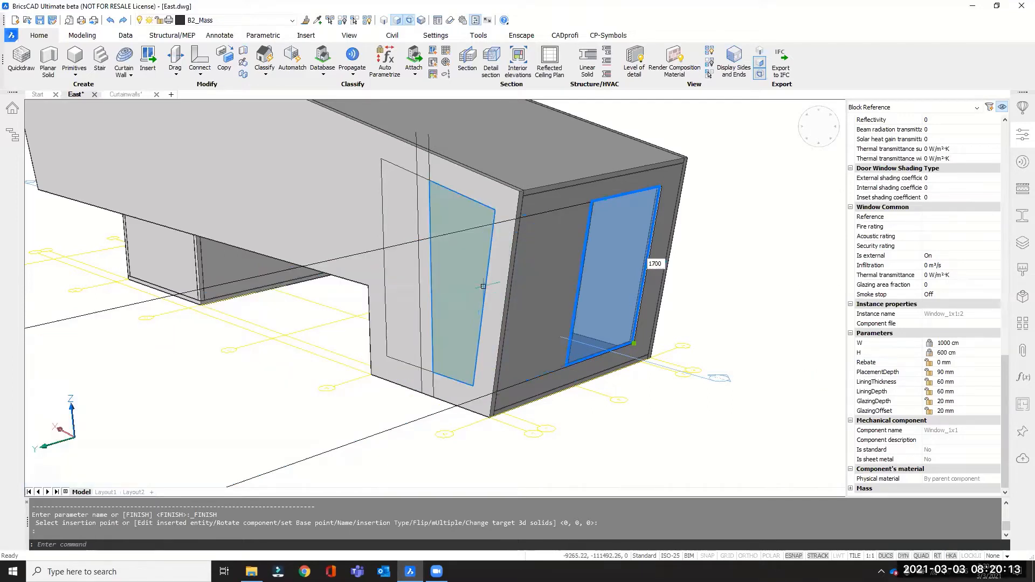
Reselect the resized window and check its distances to the four edges of the end wall.
key(Escape)
scroll(628, 261, up, 2)
click(632, 263)
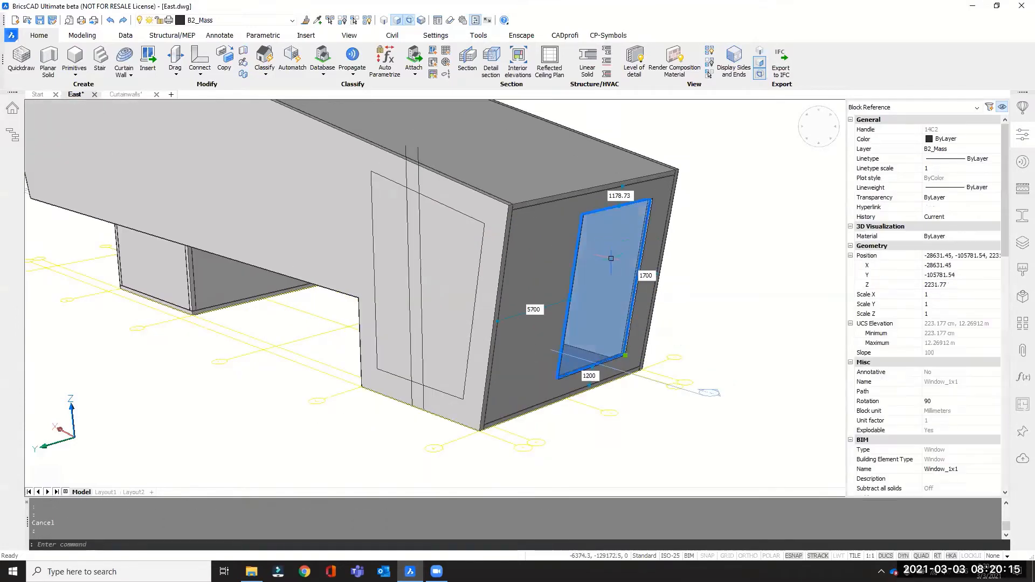
shift+middle_drag(632, 264, 523, 282)
shift+middle_drag(609, 296, 631, 270)
scroll(771, 280, down, 2)
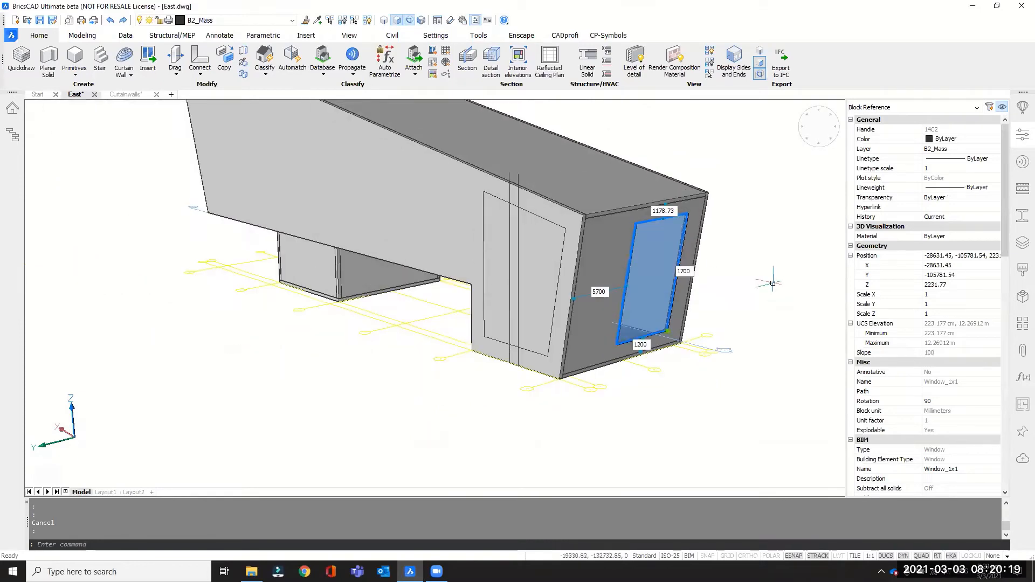
scroll(748, 153, up, 1)
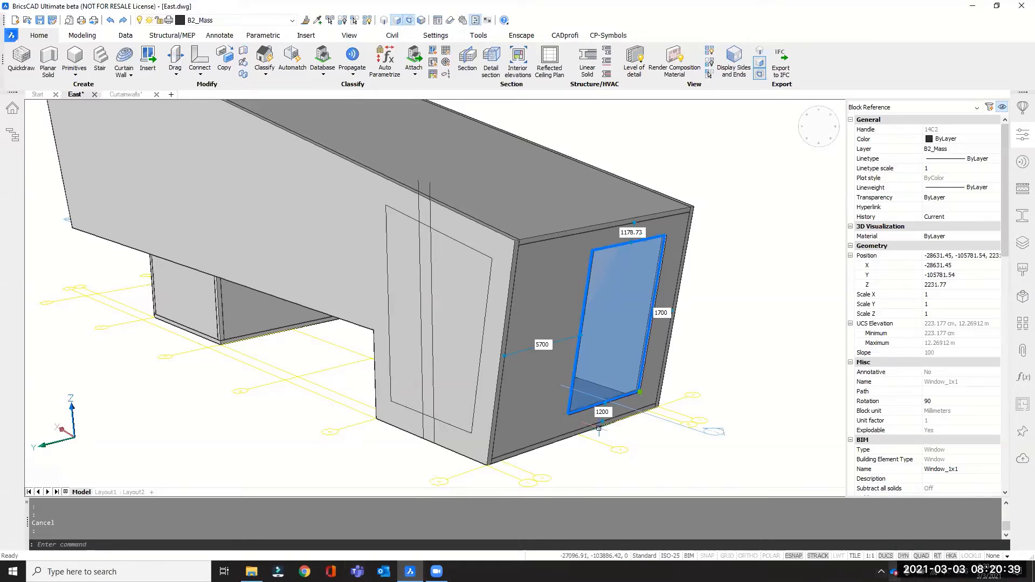
key(Escape)
Enable clip display for the section plane running lengthwise through the building to expose its interior.
shift+middle_drag(655, 144, 717, 295)
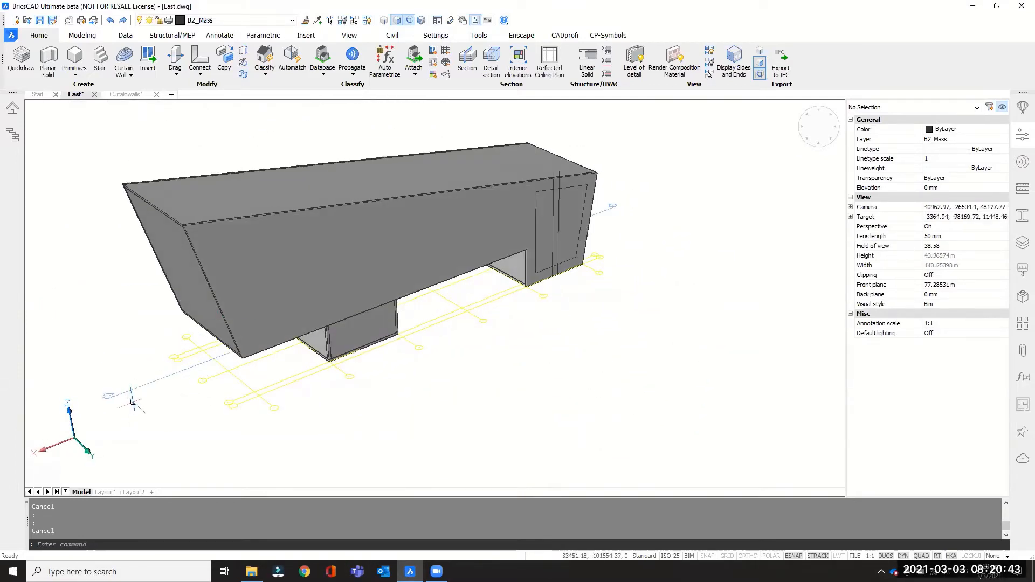
mouse_move(141, 386)
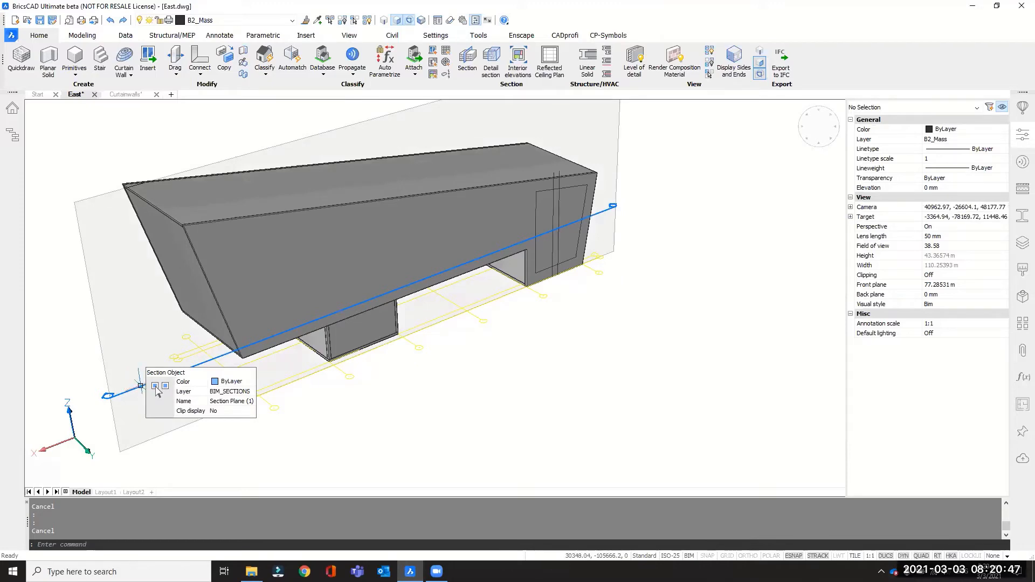
click(156, 386)
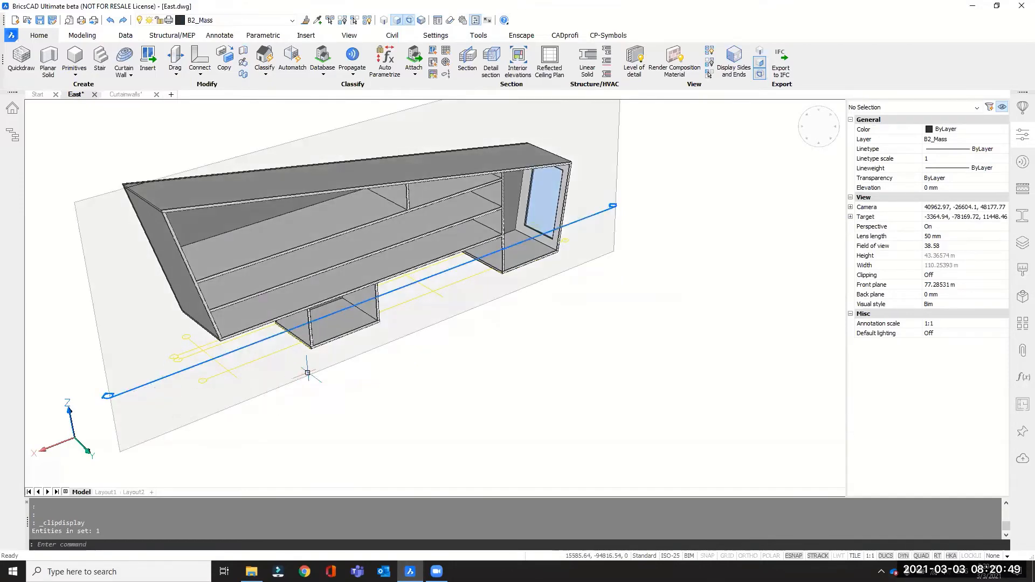
middle_drag(367, 276, 474, 351)
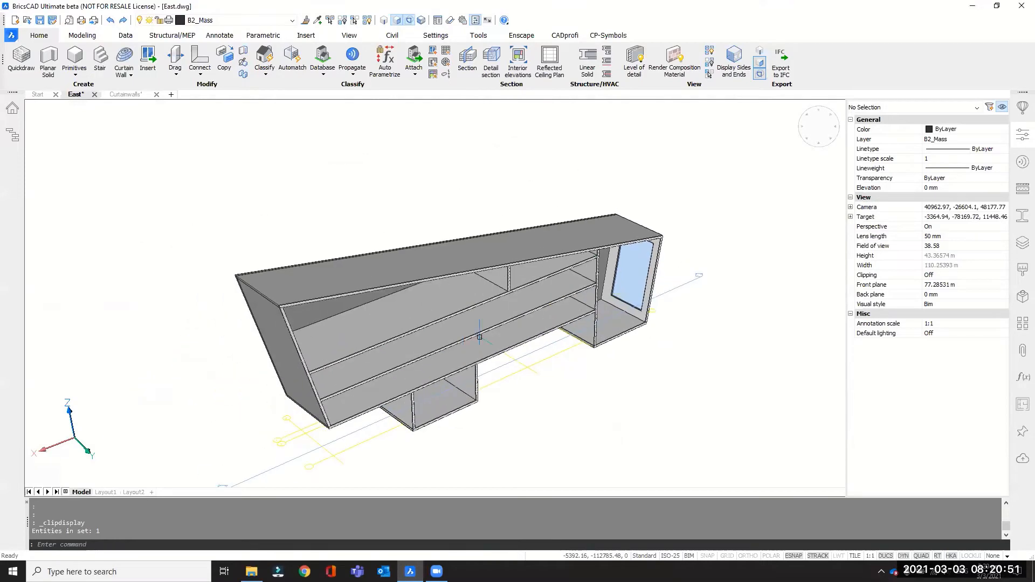
shift+middle_drag(380, 363, 396, 332)
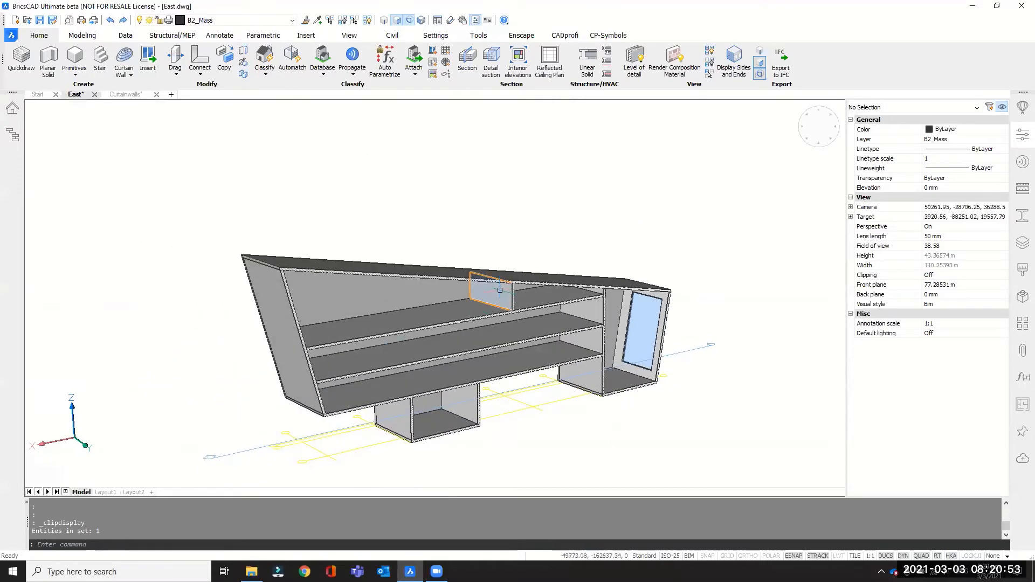
Open the library's Furnishing Elements category as a thumbnail grid and browse to the desks.
scroll(488, 303, up, 6)
scroll(463, 291, up, 2)
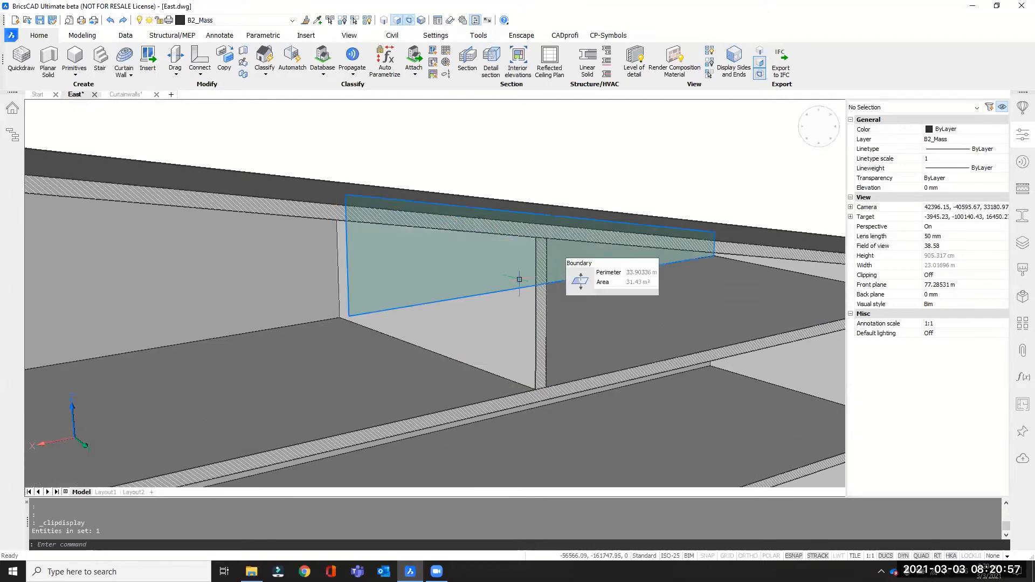
click(1020, 111)
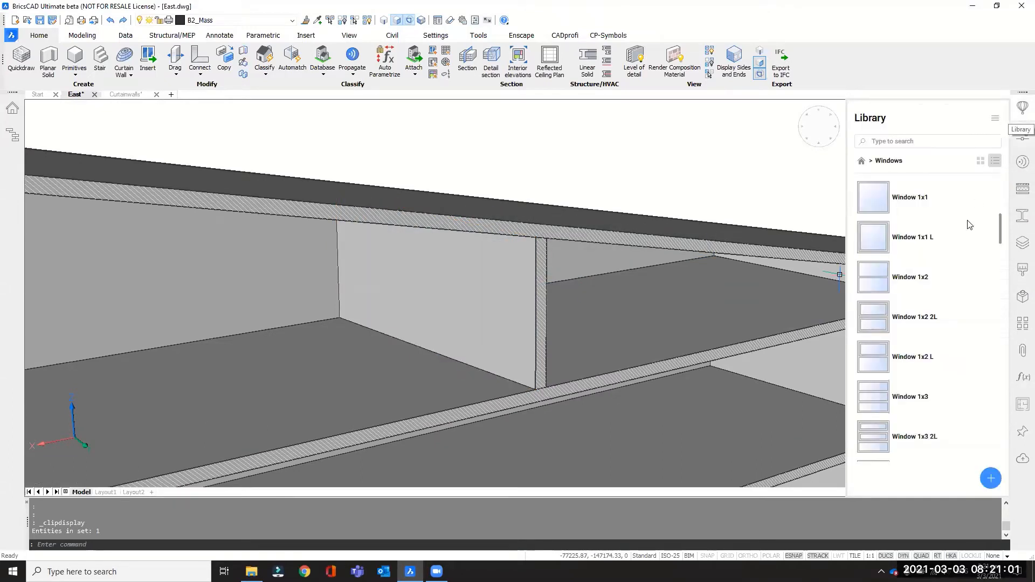
click(862, 160)
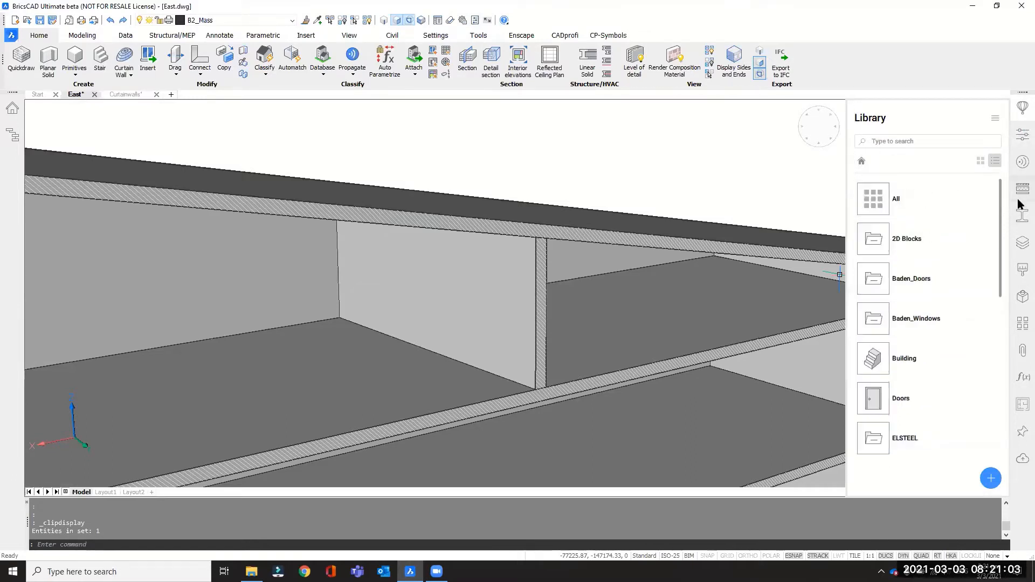
drag(1004, 193, 998, 286)
click(887, 266)
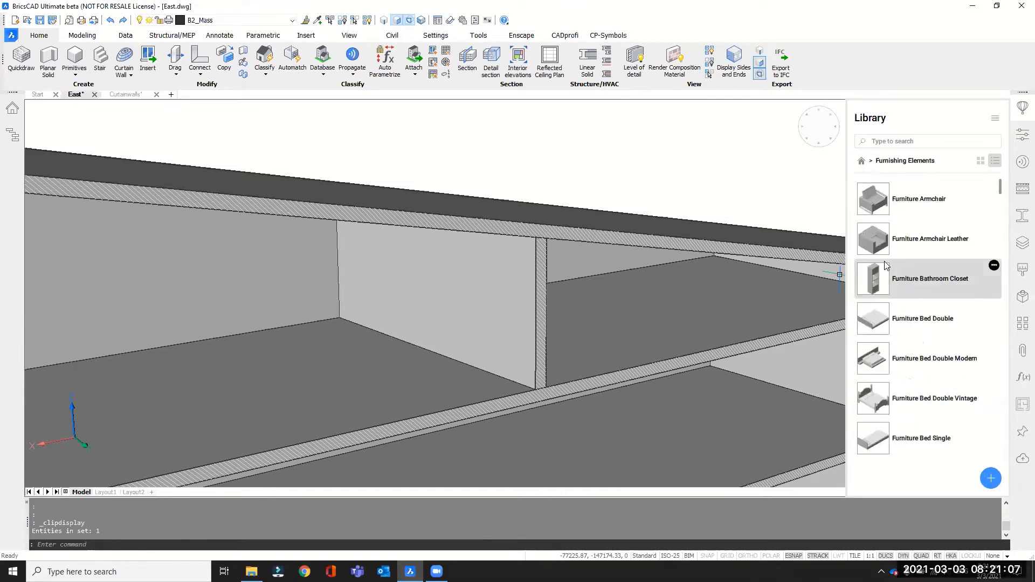
click(981, 162)
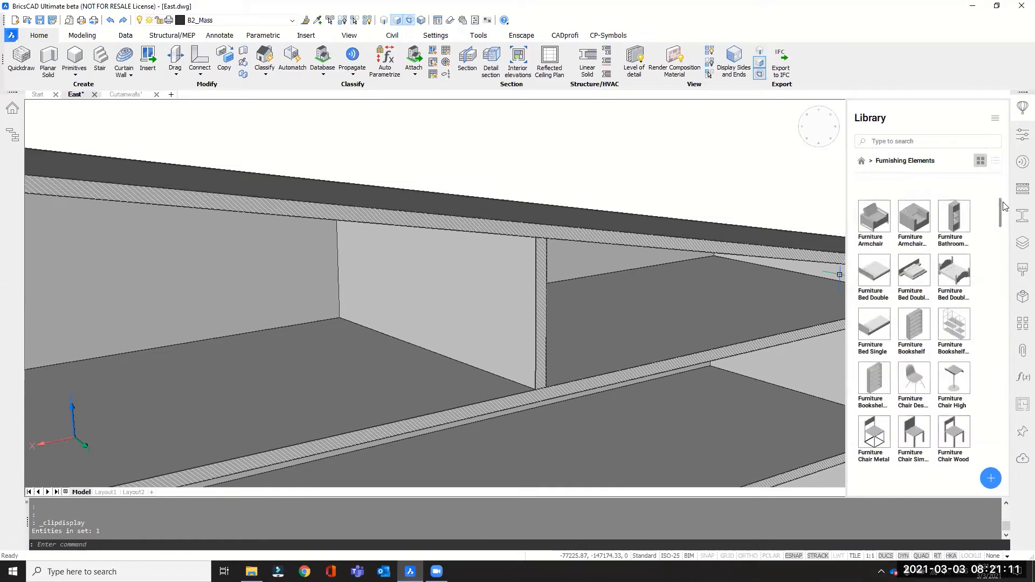
drag(1000, 215, 1000, 256)
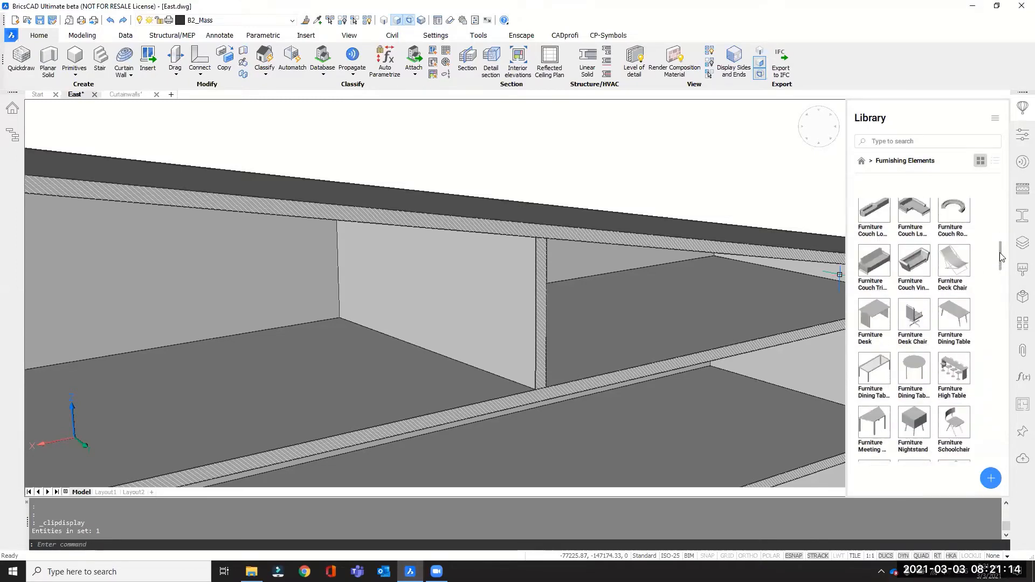
Insert a Furniture Desk on the uppermost floor beside the partition wall, about 4350 mm from the floor's far long edge.
click(875, 323)
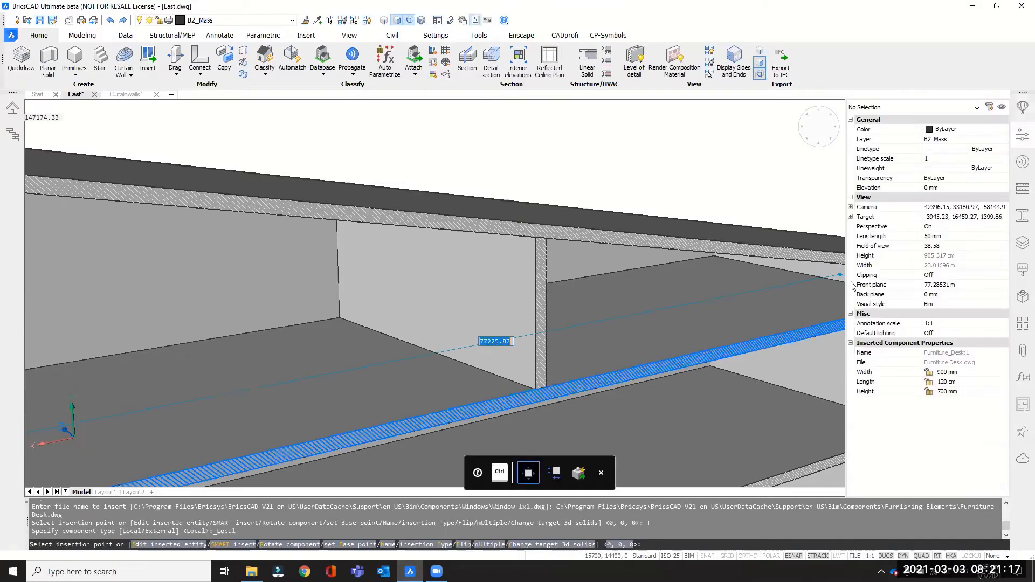
scroll(704, 324, down, 3)
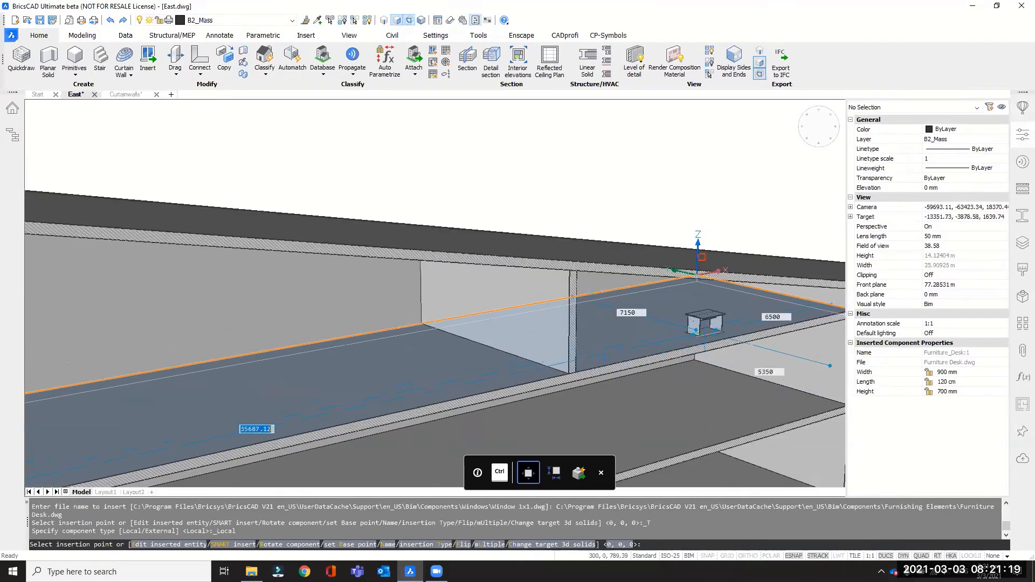
scroll(468, 366, up, 3)
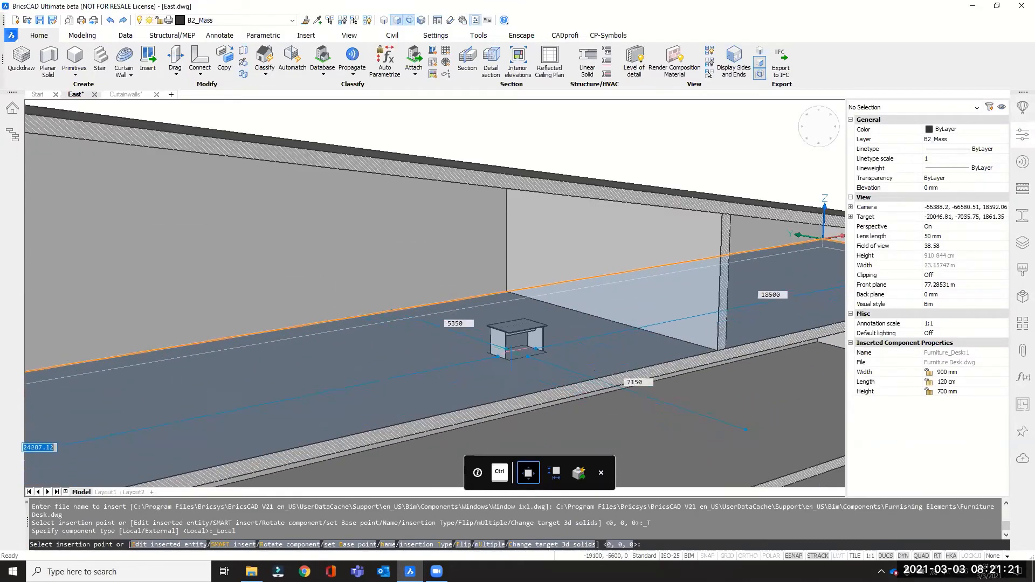
shift+middle_drag(530, 368, 528, 379)
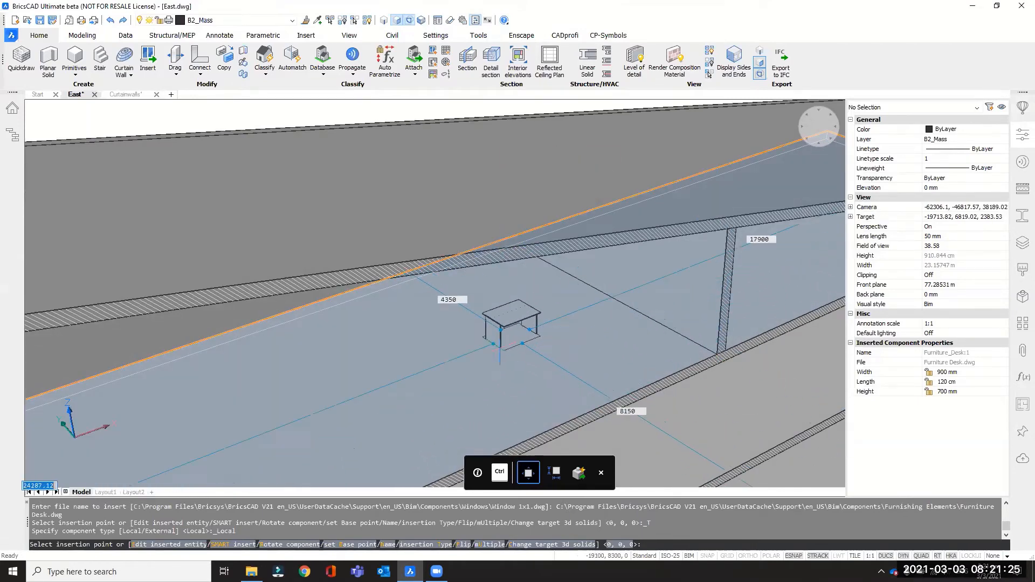
click(499, 348)
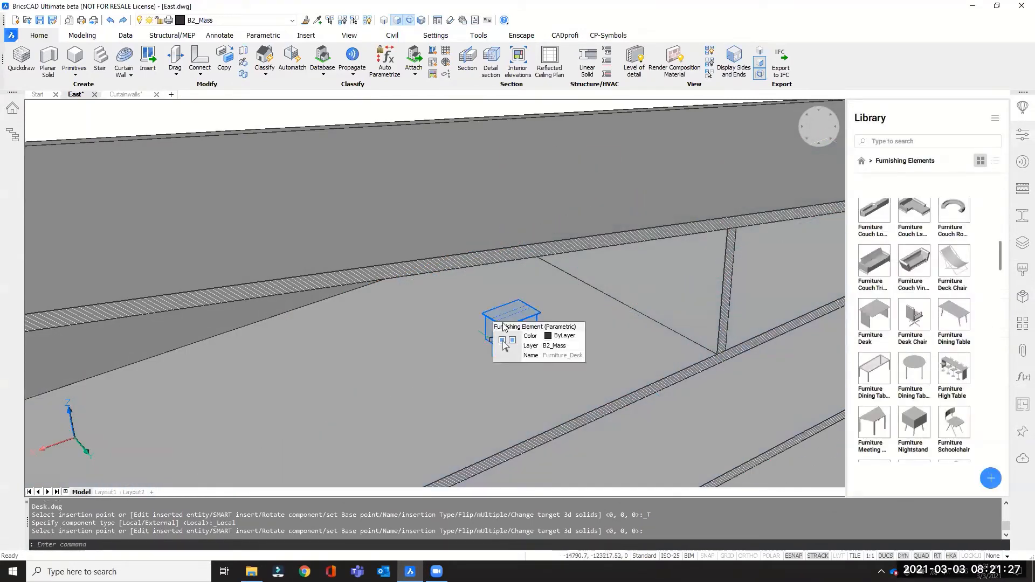
Open a copy of the inserted parametric desk component for editing in its own drawing.
scroll(501, 334, up, 3)
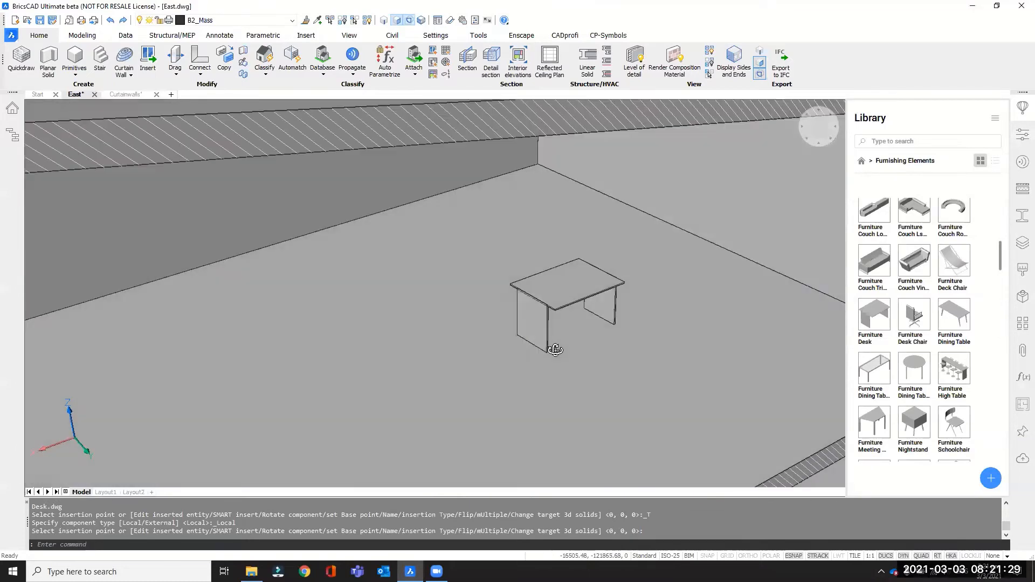
scroll(407, 295, down, 2)
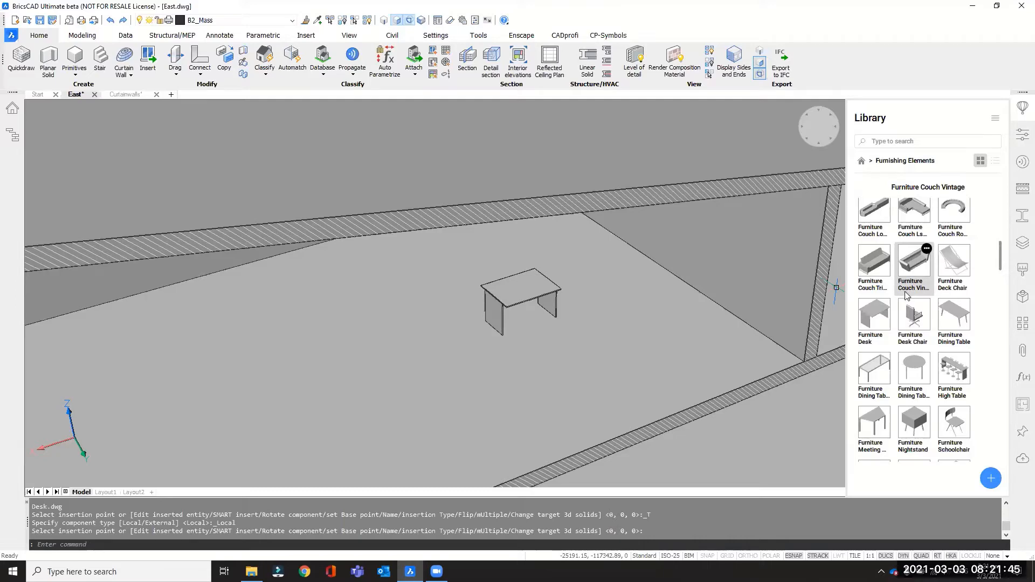
shift+middle_drag(536, 309, 536, 285)
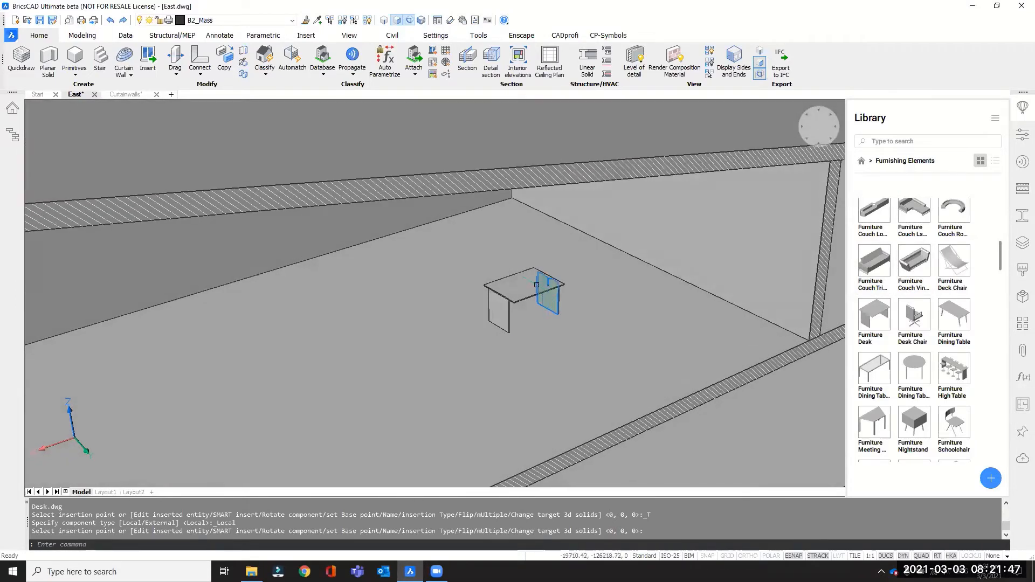
scroll(537, 285, up, 3)
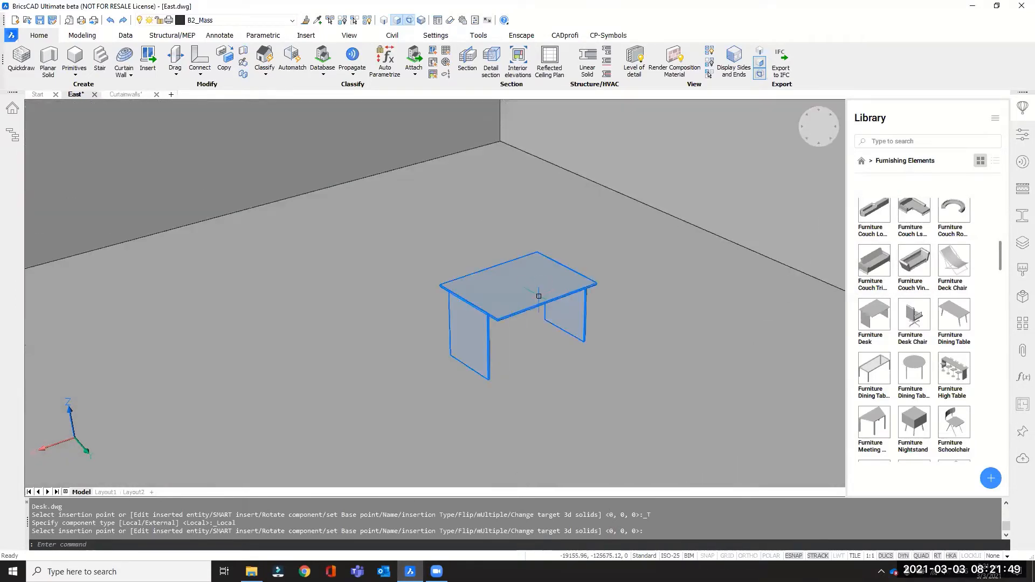
mouse_move(538, 296)
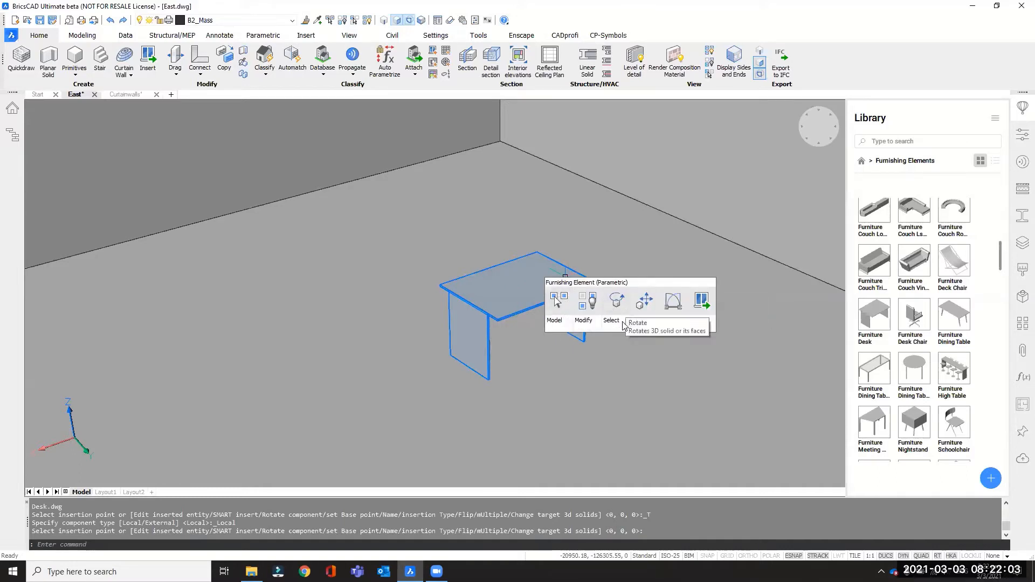
mouse_move(617, 321)
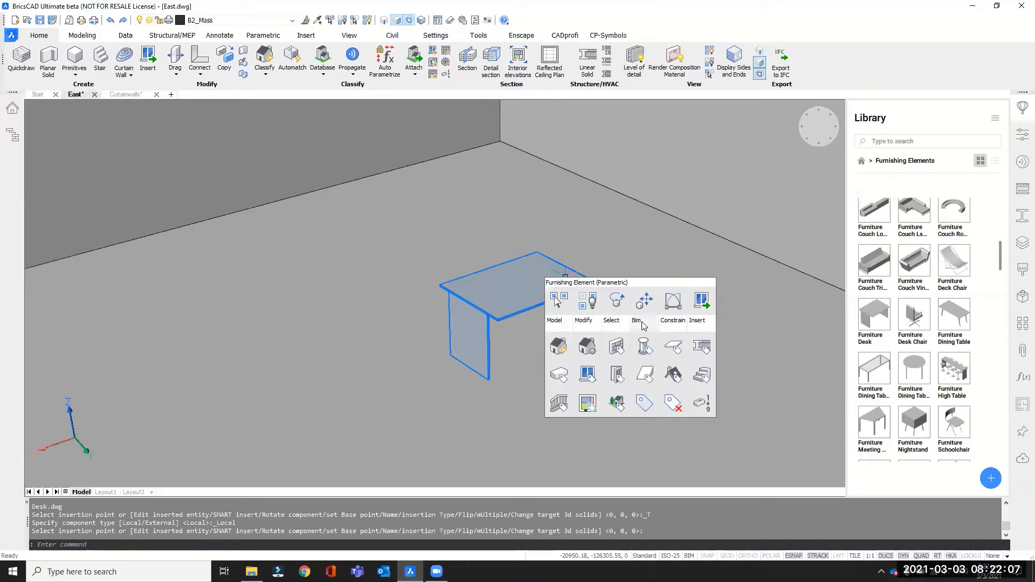
mouse_move(578, 327)
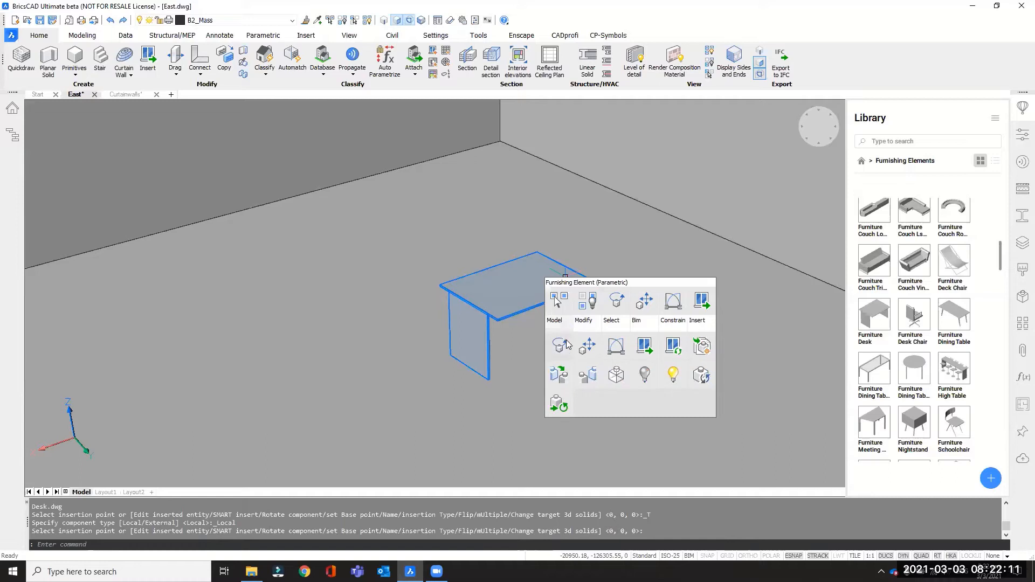
click(703, 350)
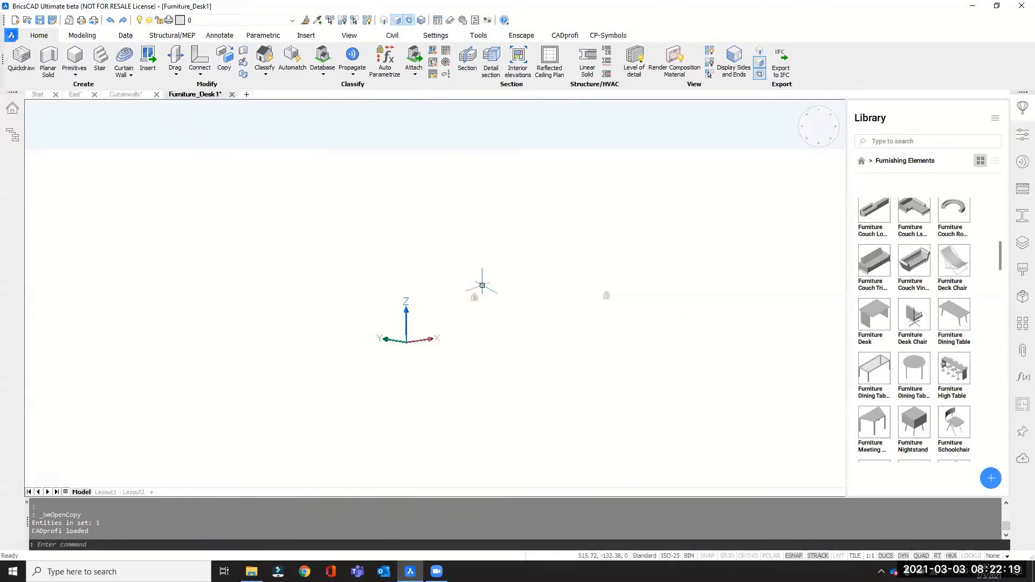
Examine the desk's Length and Width dimensional constraints and display the drawing's structure tree.
mouse_move(550, 315)
shift+middle_down()
mouse_move(509, 366)
mouse_move(573, 338)
mouse_move(370, 284)
mouse_move(573, 354)
mouse_move(555, 333)
shift+middle_up()
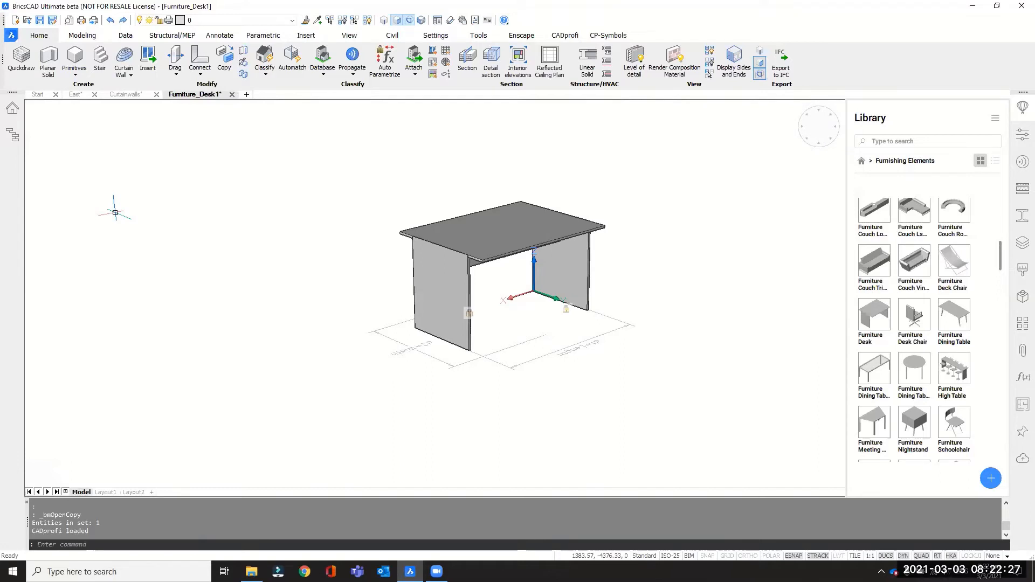
shift+middle_drag(329, 278, 324, 296)
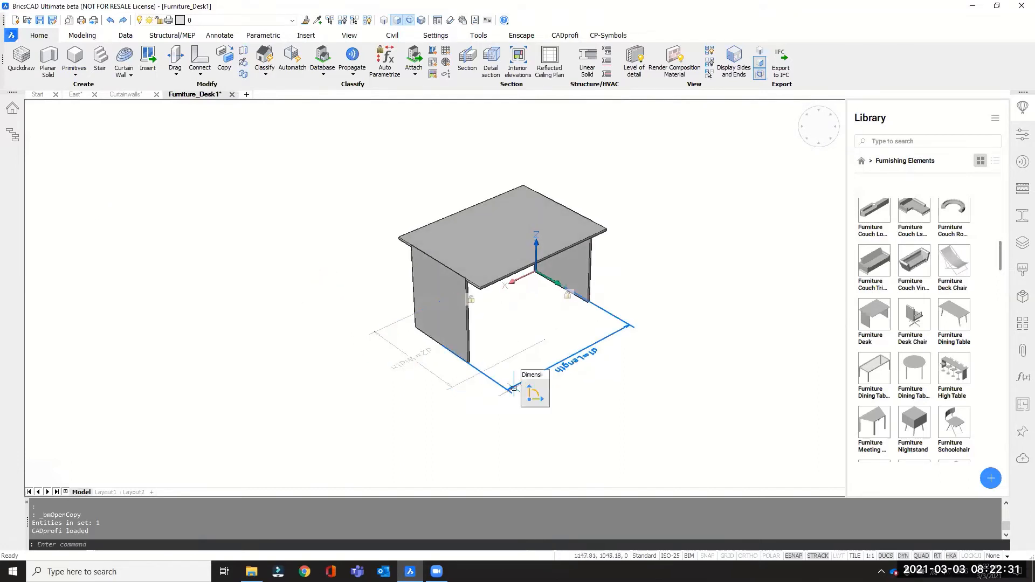
click(16, 141)
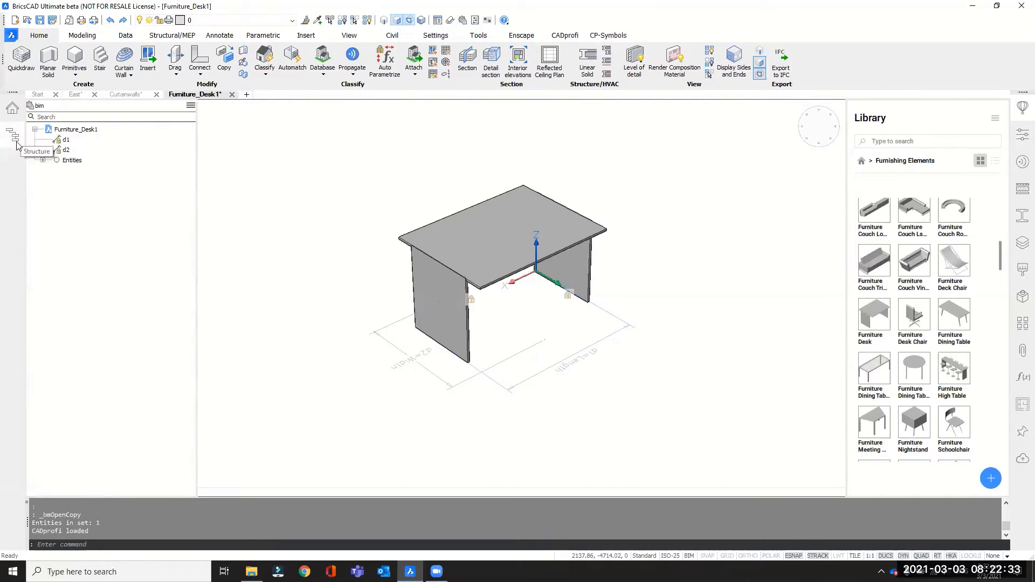
Hide the desk's d1 Length and d2 Width dimensional constraints from the drawing and close the structure tree.
click(65, 140)
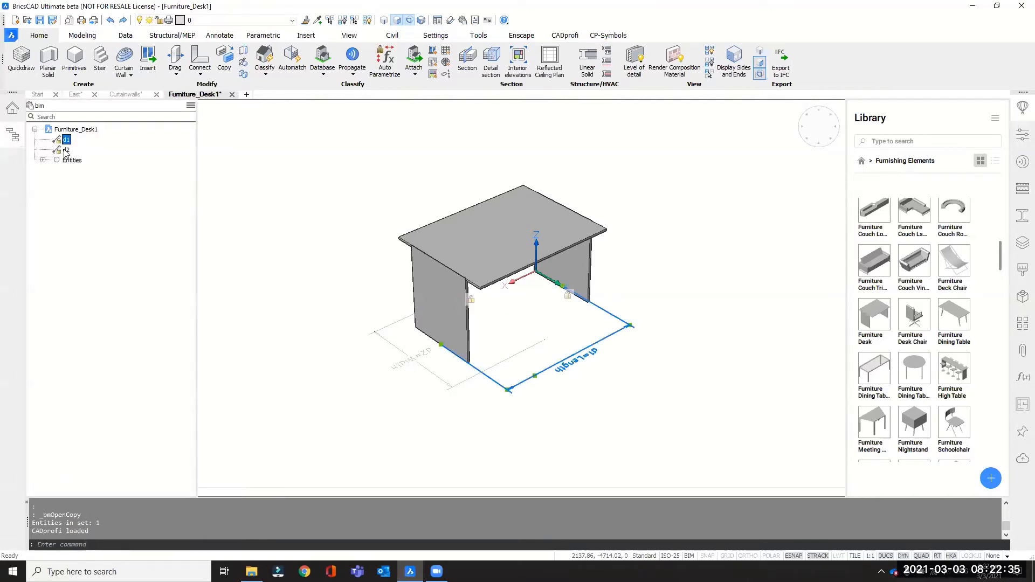
ctrl+click(65, 150)
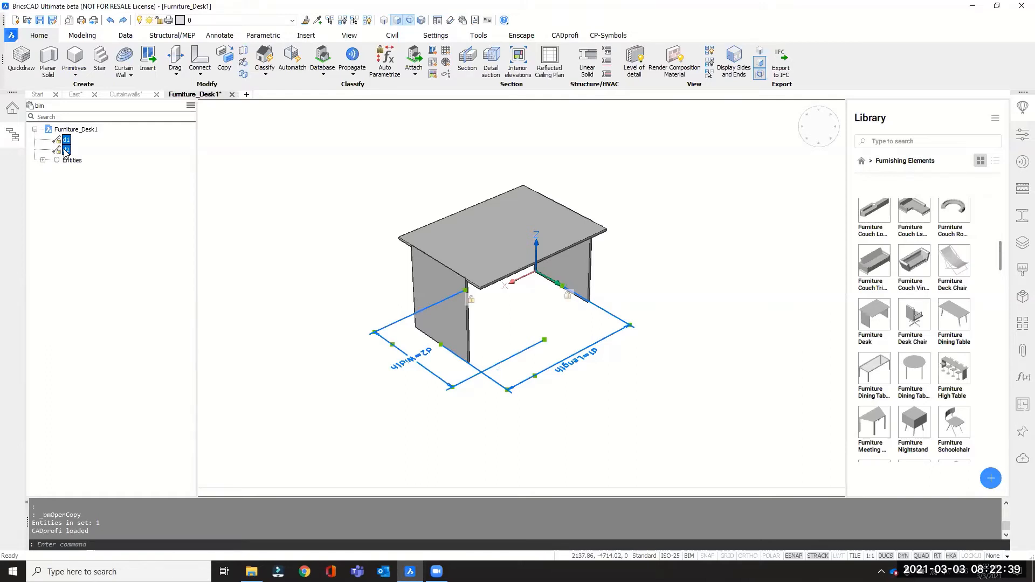
right_click(65, 151)
click(91, 165)
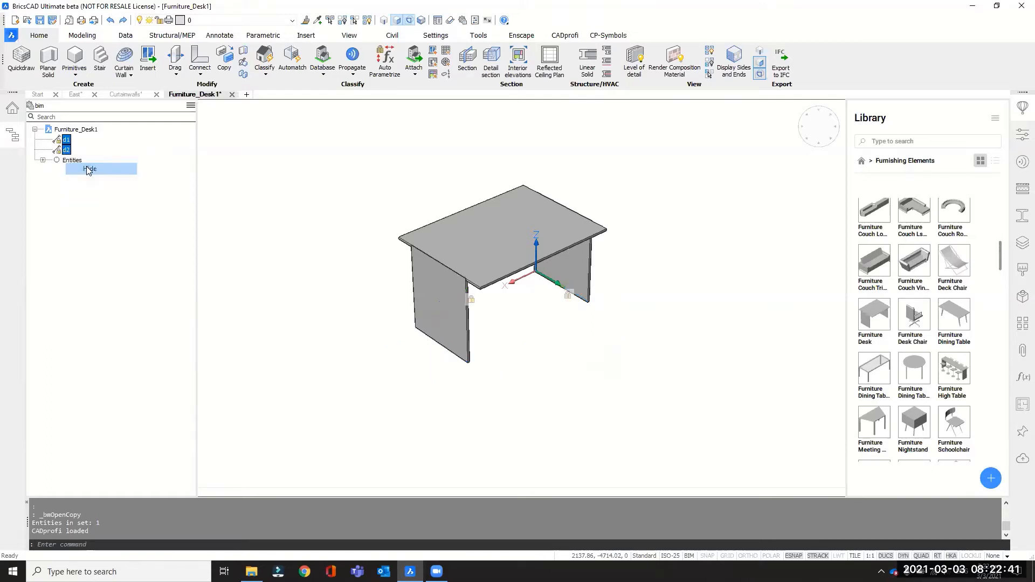
click(18, 139)
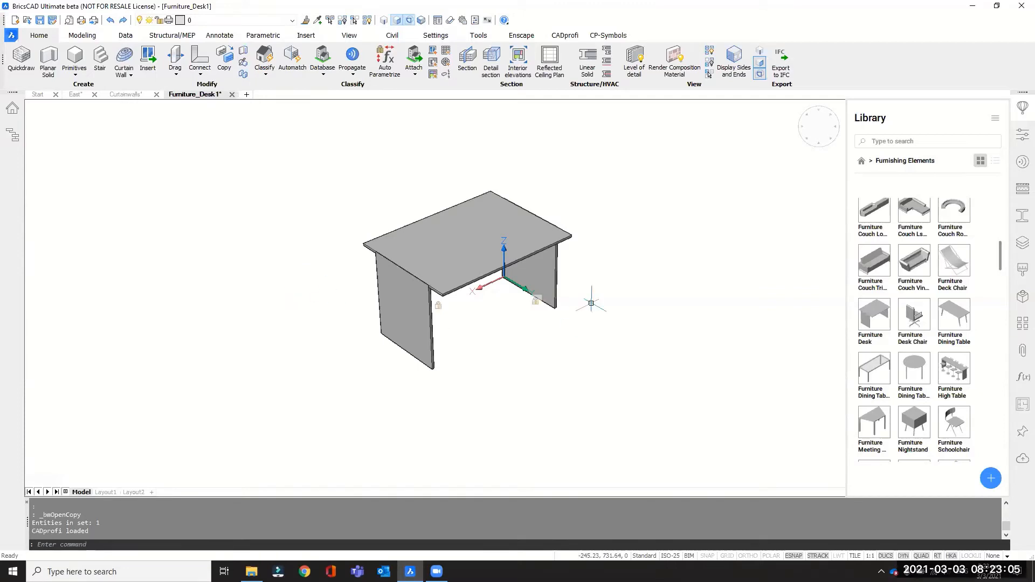
Apply the paler Light Wood variant from the Wood render materials to the top face of the desk.
click(1020, 272)
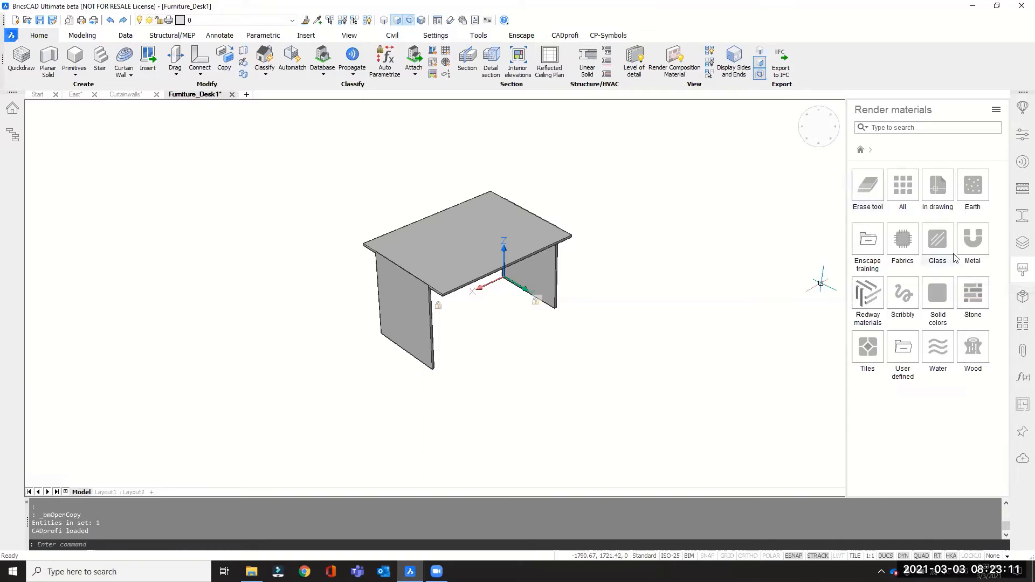
click(973, 353)
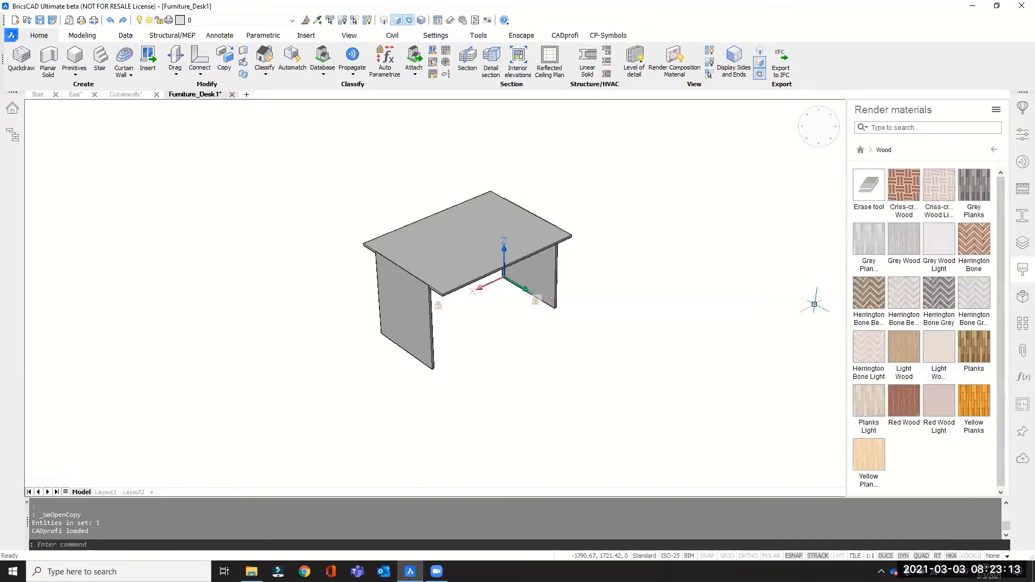
scroll(480, 229, up, 3)
mouse_move(468, 261)
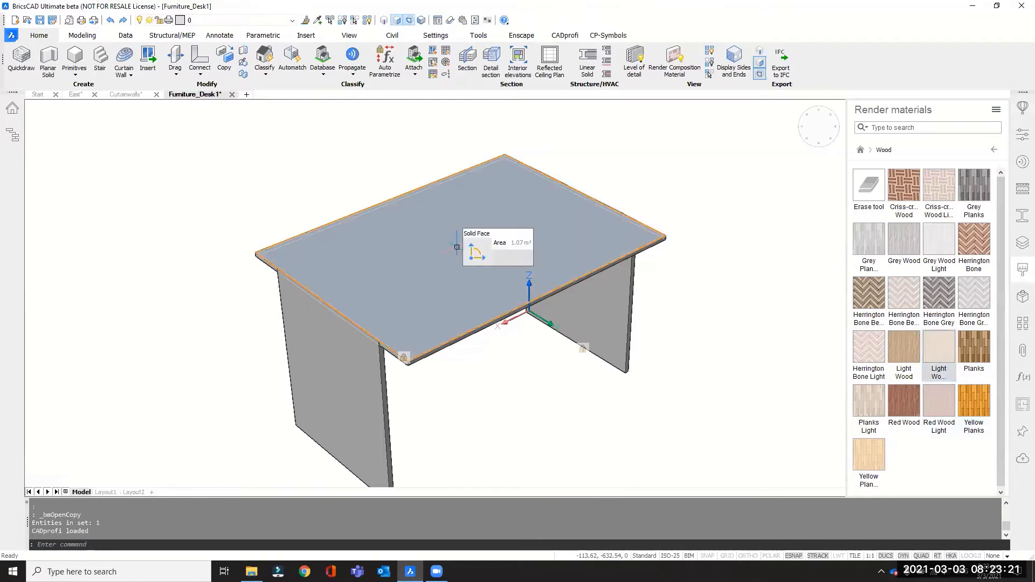
drag(938, 349, 521, 272)
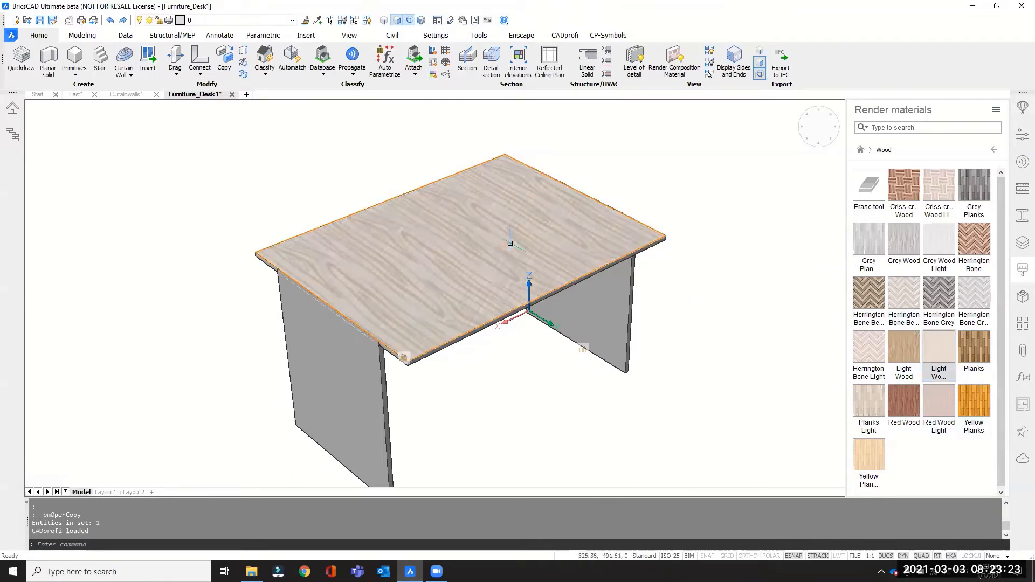
shift+middle_drag(458, 283, 489, 297)
scroll(483, 241, down, 3)
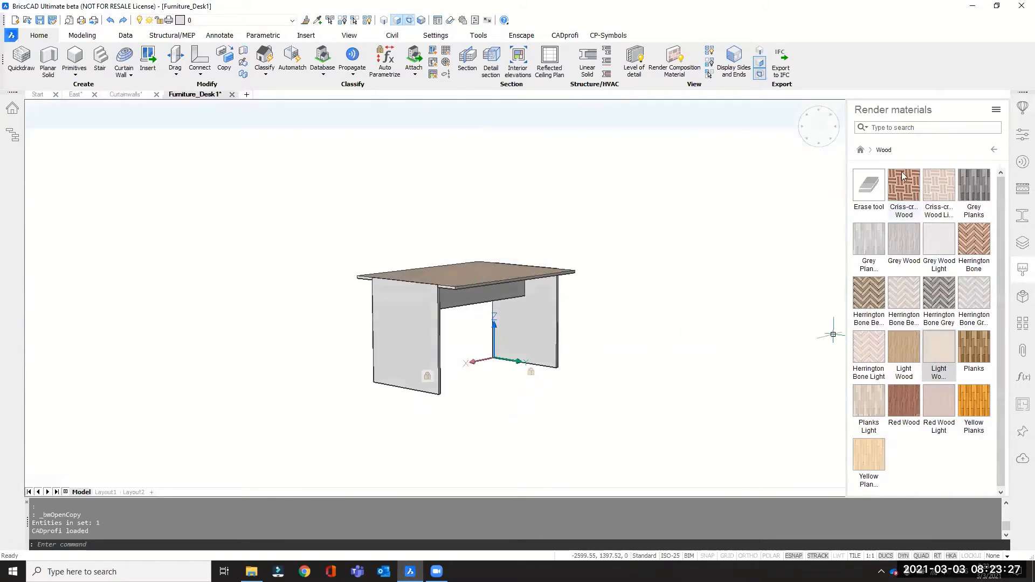
Open the Metal render materials and turn off face and boundary detection so that whole solids can be selected.
click(861, 150)
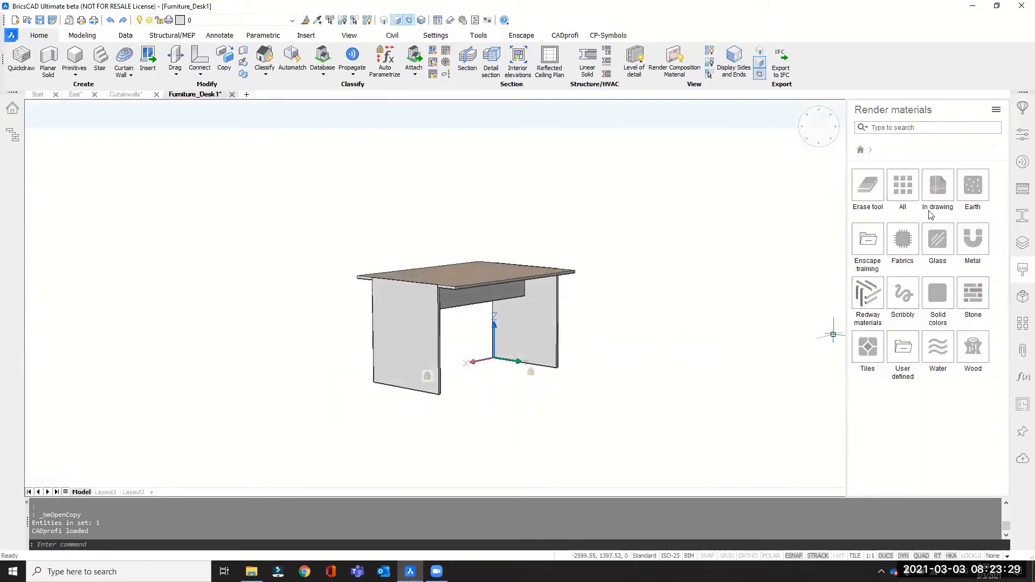
click(975, 245)
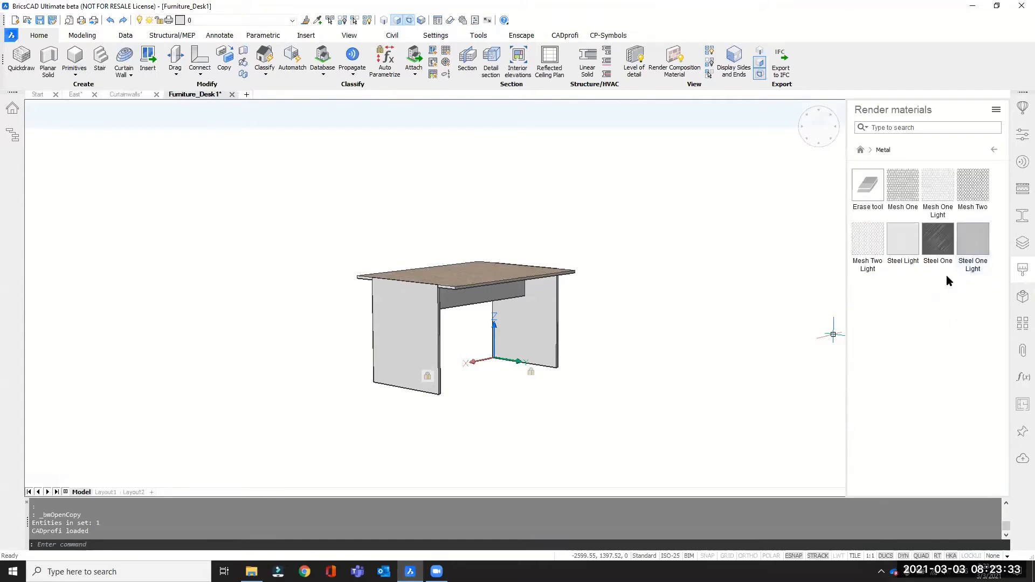
click(980, 249)
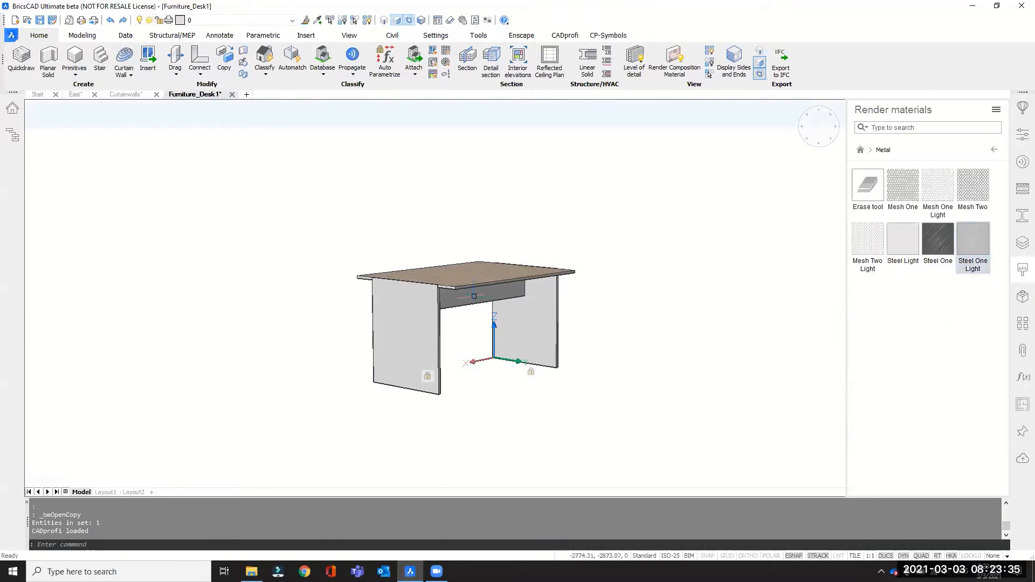
scroll(495, 312, up, 1)
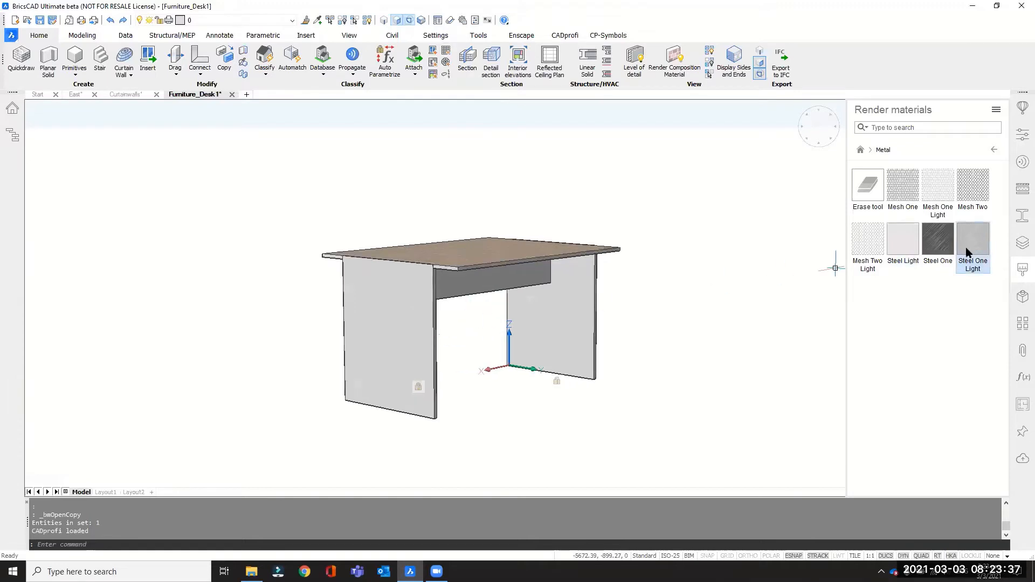
click(384, 324)
key(Escape)
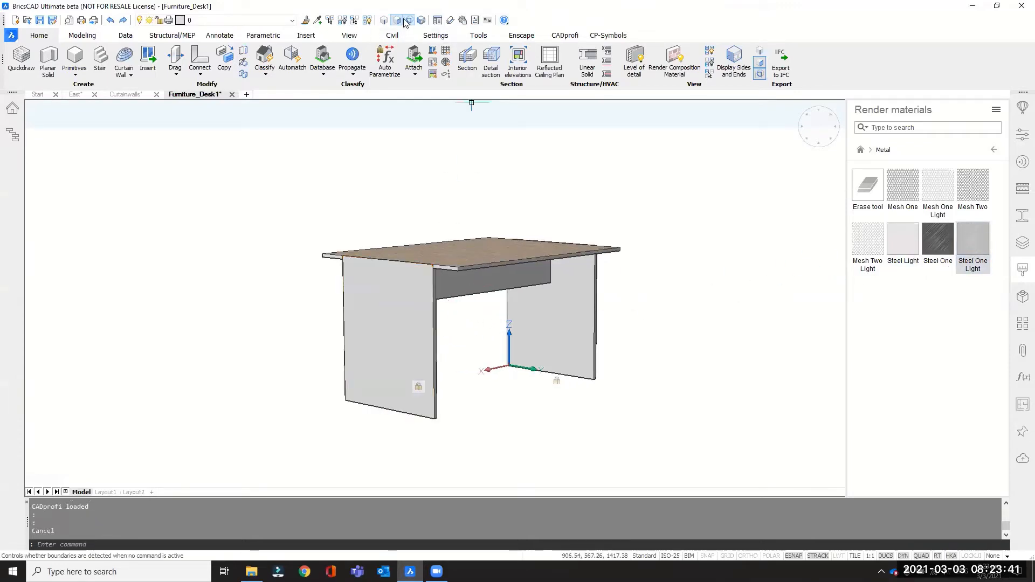
click(407, 20)
click(398, 21)
Apply the Steel One Light material to both side legs of the desk and clear the selection.
click(393, 323)
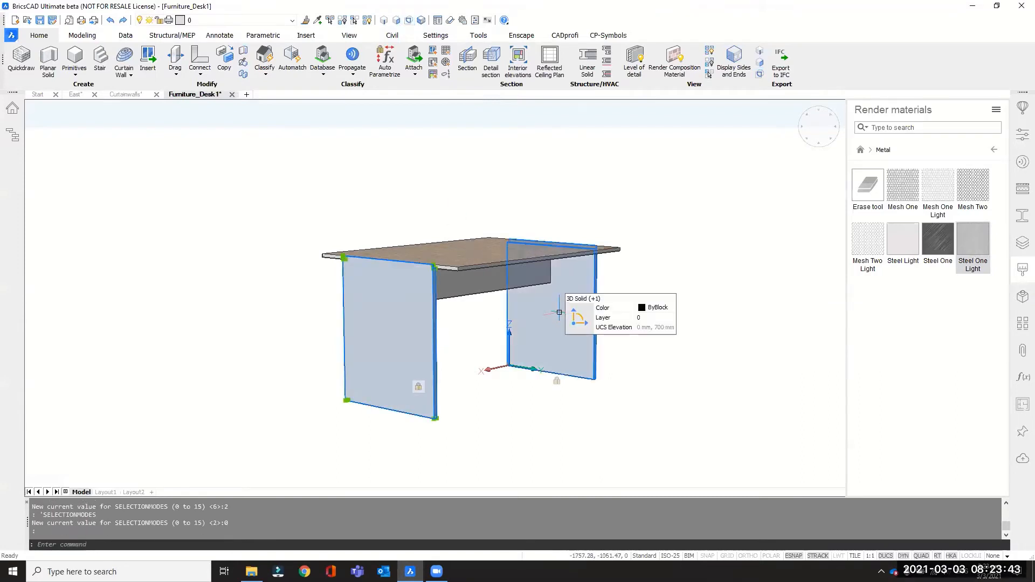
click(556, 315)
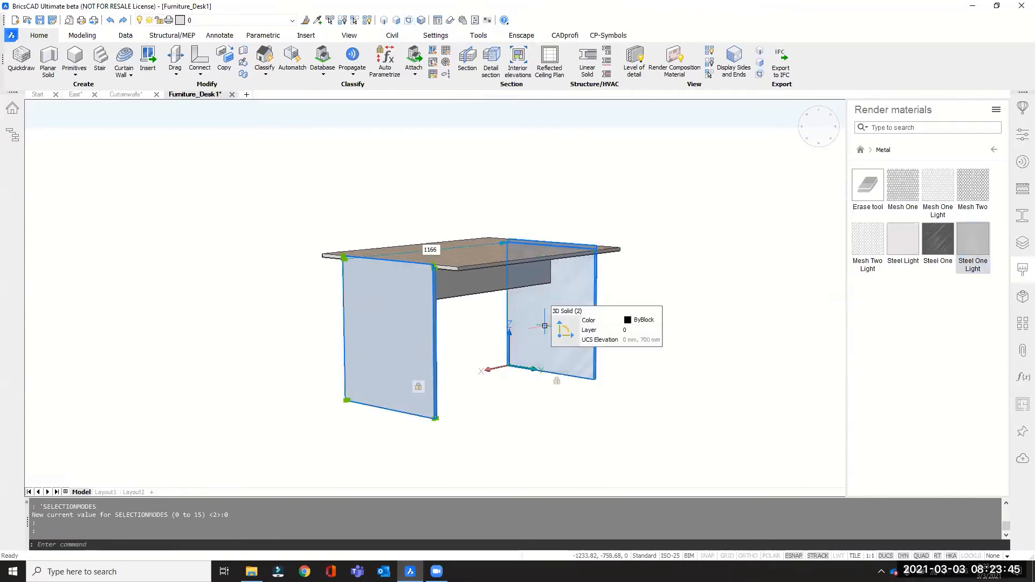
drag(971, 247, 426, 336)
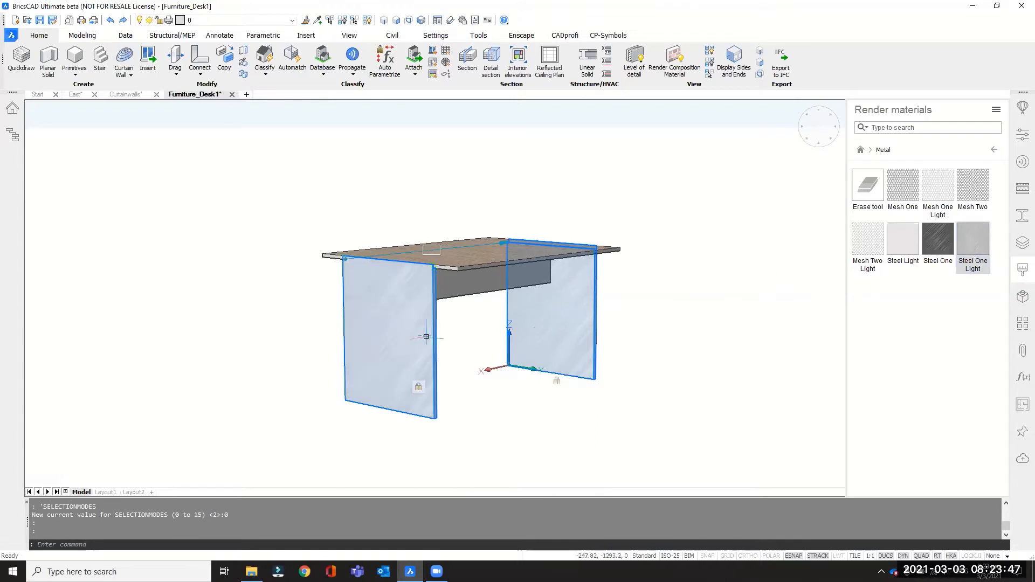
key(Escape)
Apply the Steel One Light material to the vertical panel and the horizontal board beneath the desktop.
shift+middle_drag(426, 337, 754, 347)
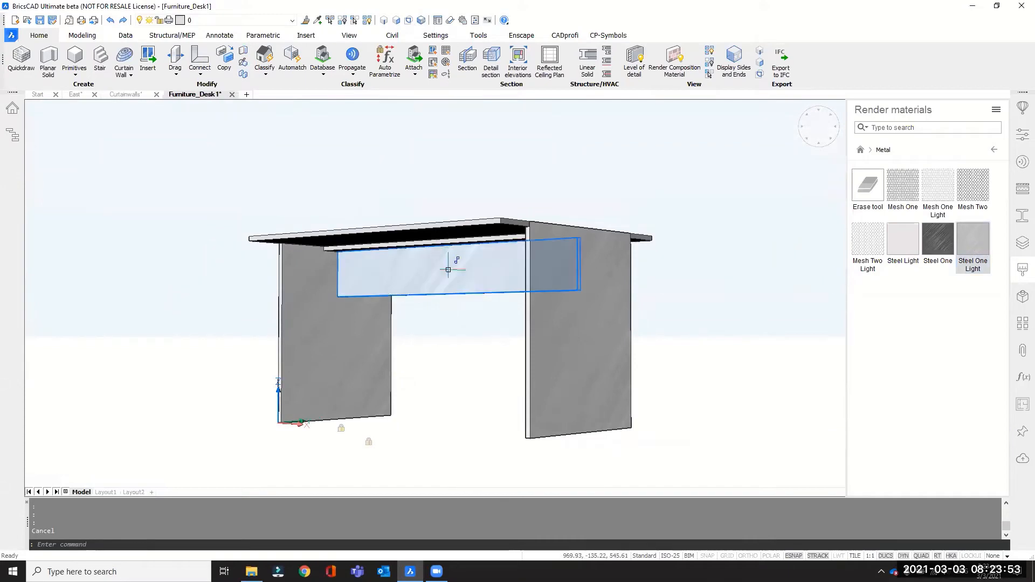
scroll(448, 270, up, 5)
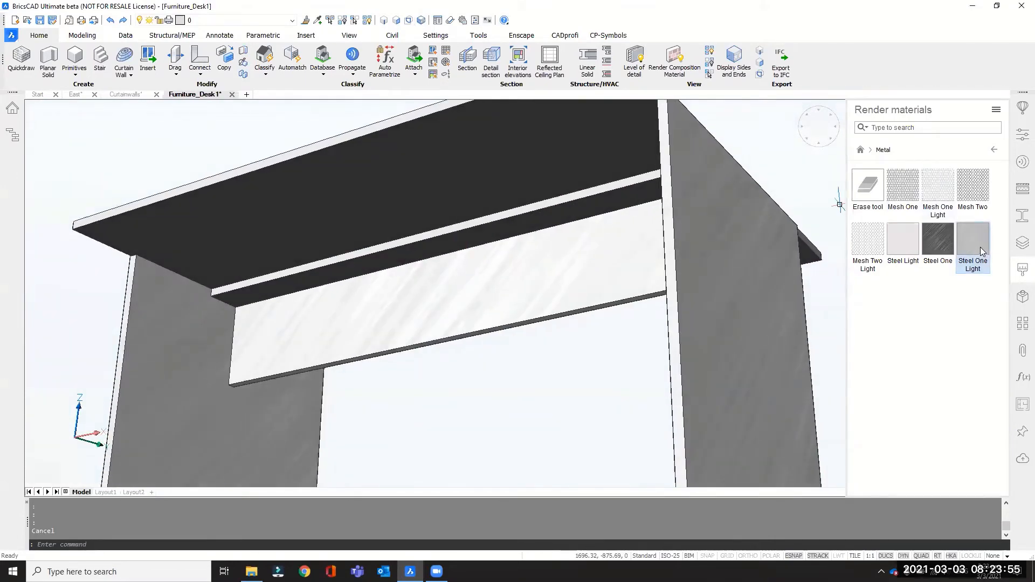
drag(981, 252, 618, 200)
scroll(491, 213, down, 4)
shift+middle_drag(531, 209, 584, 252)
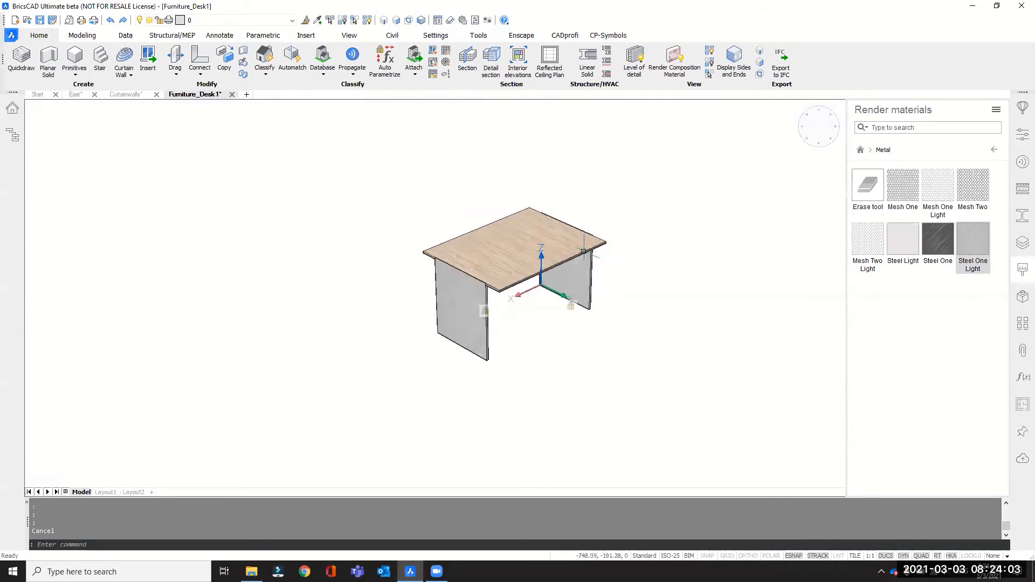
scroll(651, 218, up, 2)
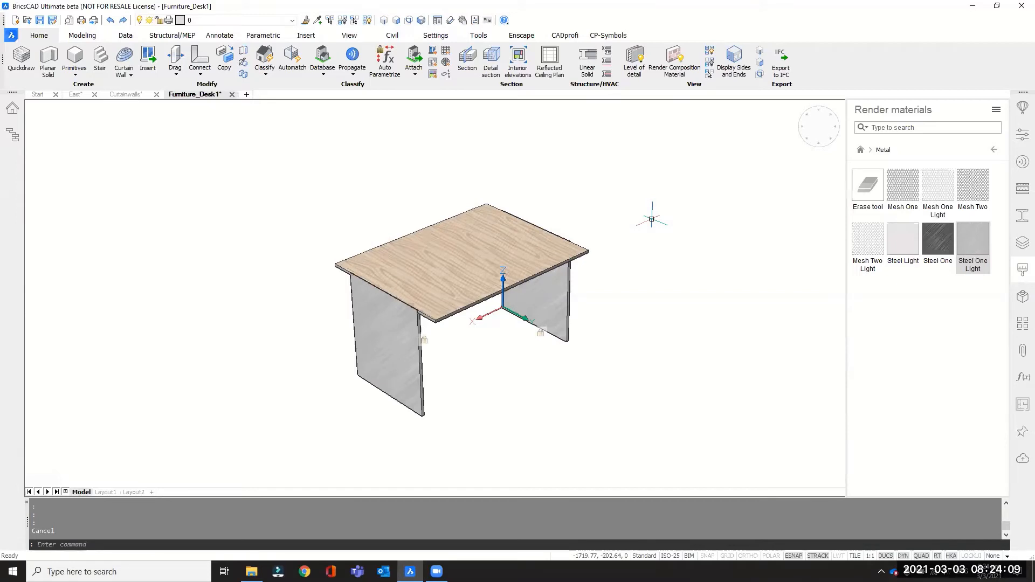
mouse_move(597, 286)
shift+middle_down()
mouse_move(647, 286)
mouse_move(580, 280)
shift+middle_up()
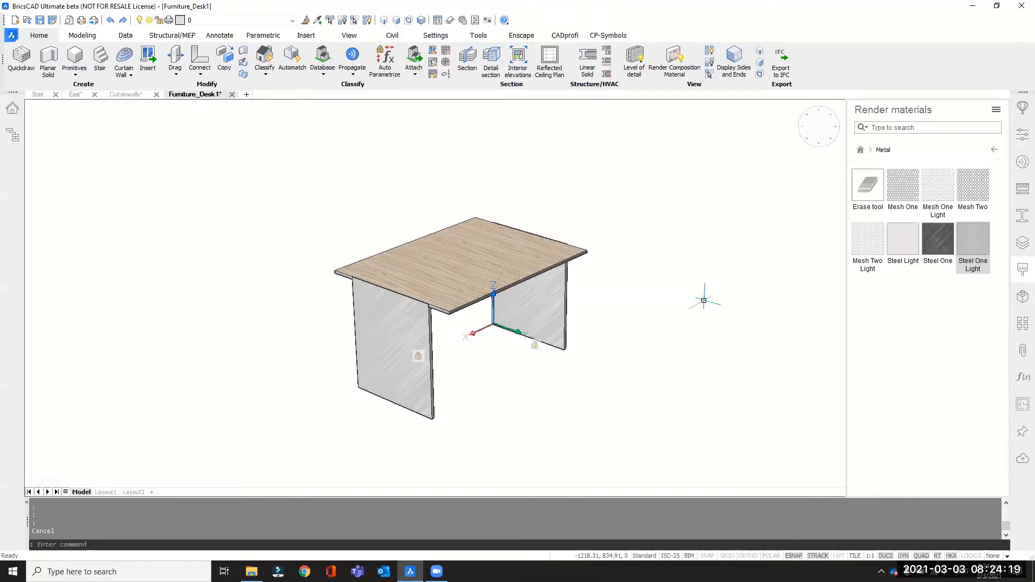
Set up a new library block from the entire drawing and name it Desk_TopWood_LegsMetal.
click(1021, 162)
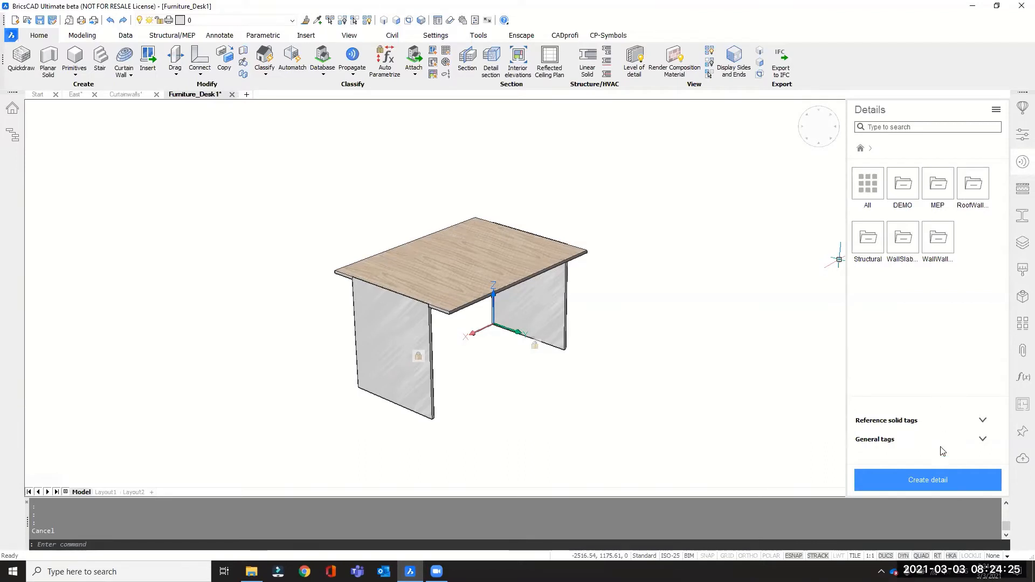
click(1022, 110)
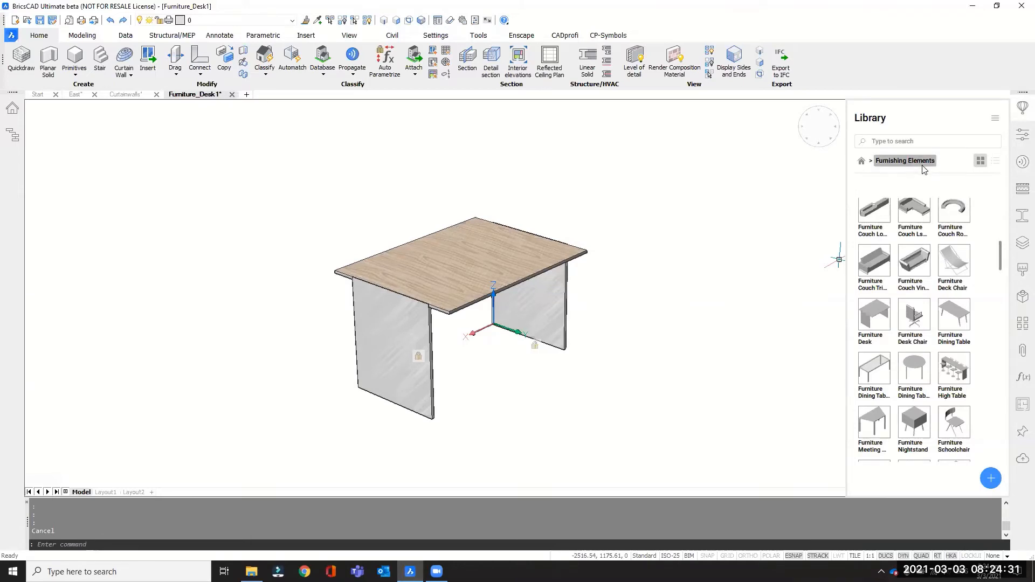
click(991, 478)
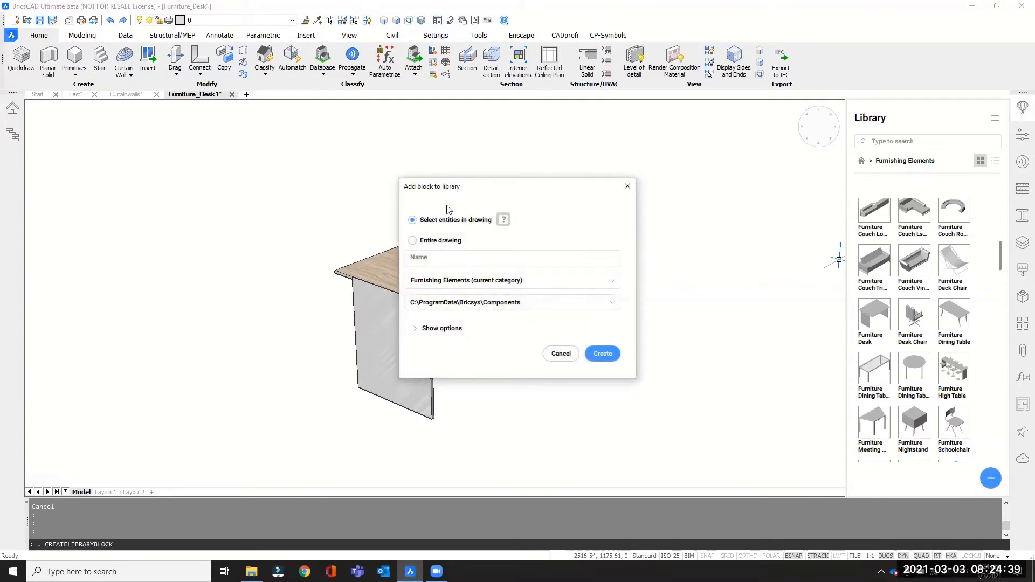
drag(466, 186, 664, 188)
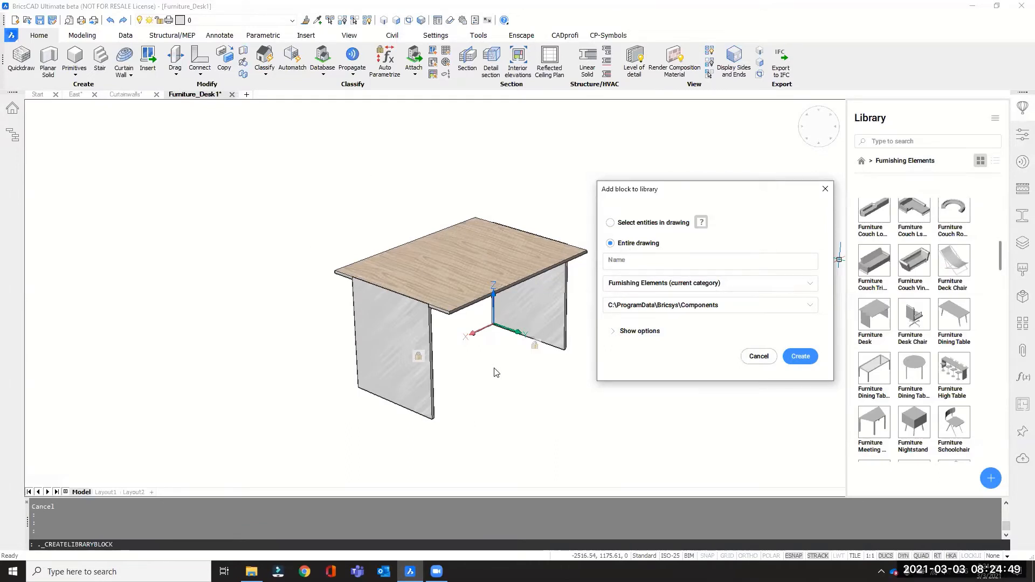
click(662, 262)
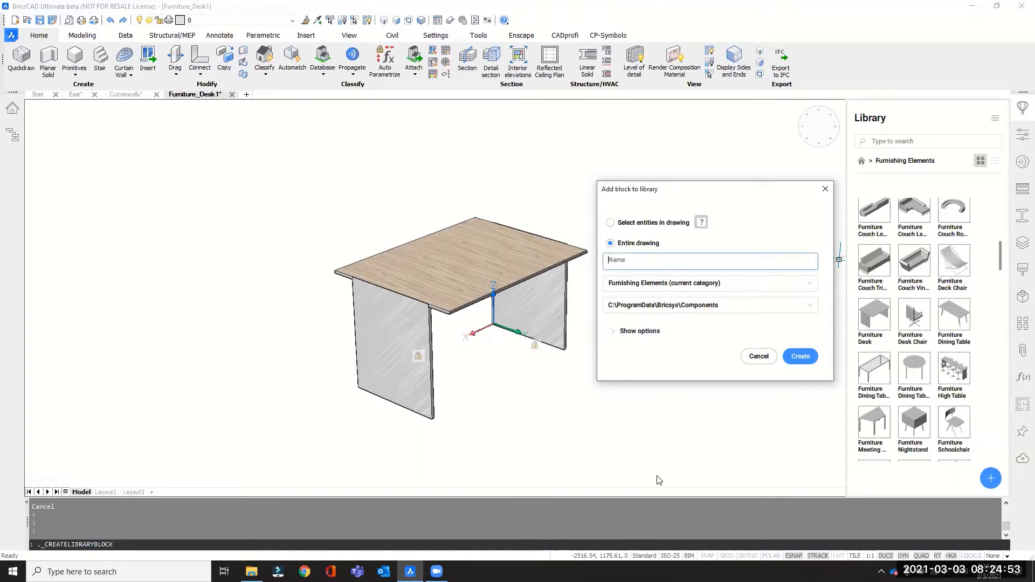
text(Desk_T)
text(Metal)
Review the new block's category choices and insertion units, keeping Furnishing Elements and Millimeters.
click(810, 290)
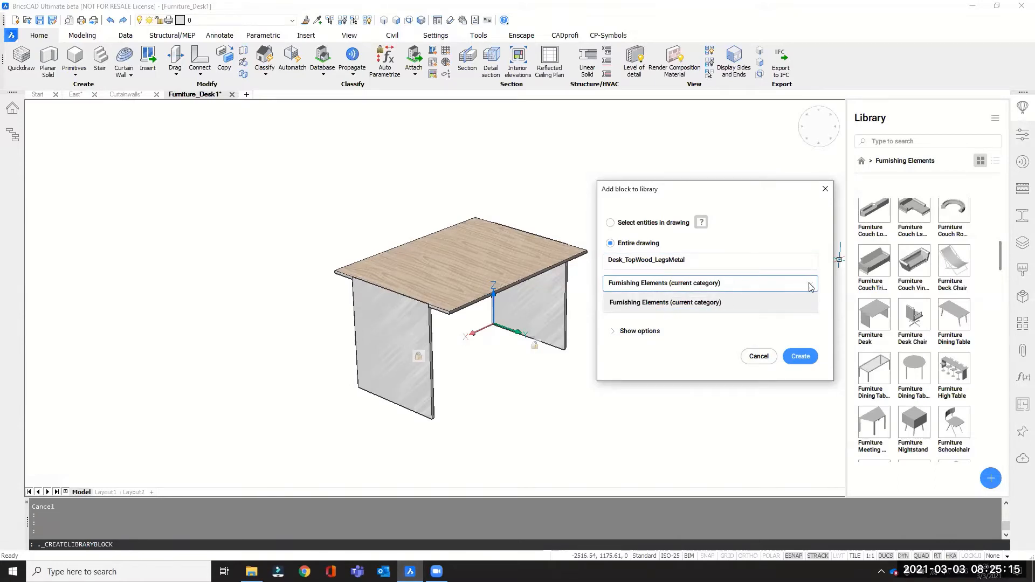
click(810, 287)
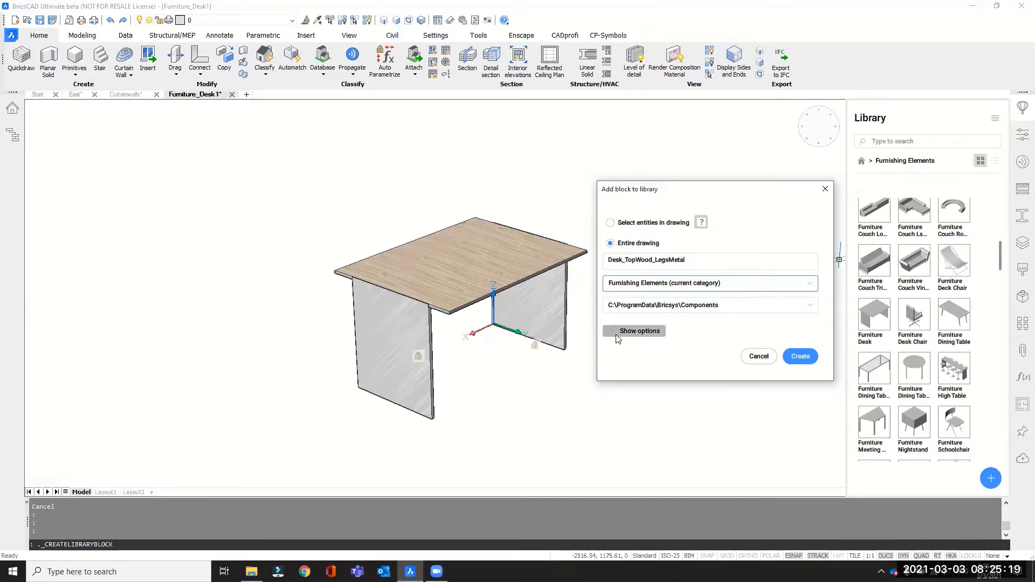
click(641, 331)
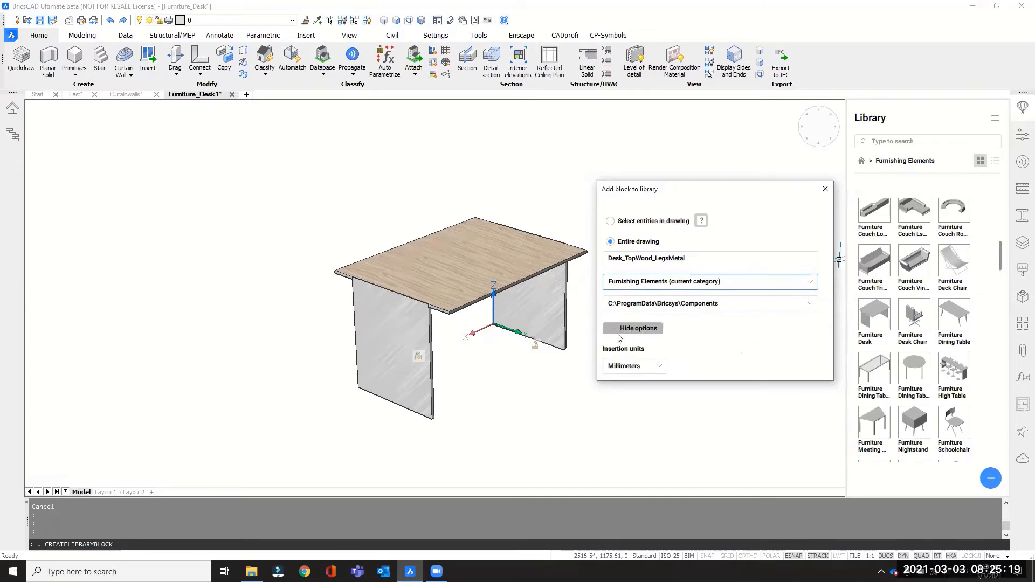
click(633, 365)
scroll(642, 366, down, 3)
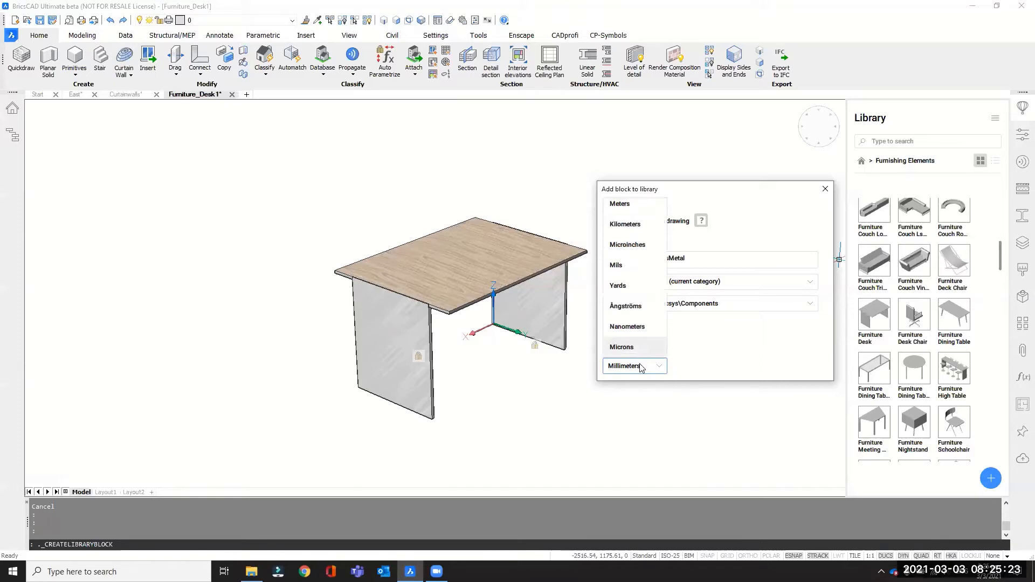
click(683, 334)
click(618, 331)
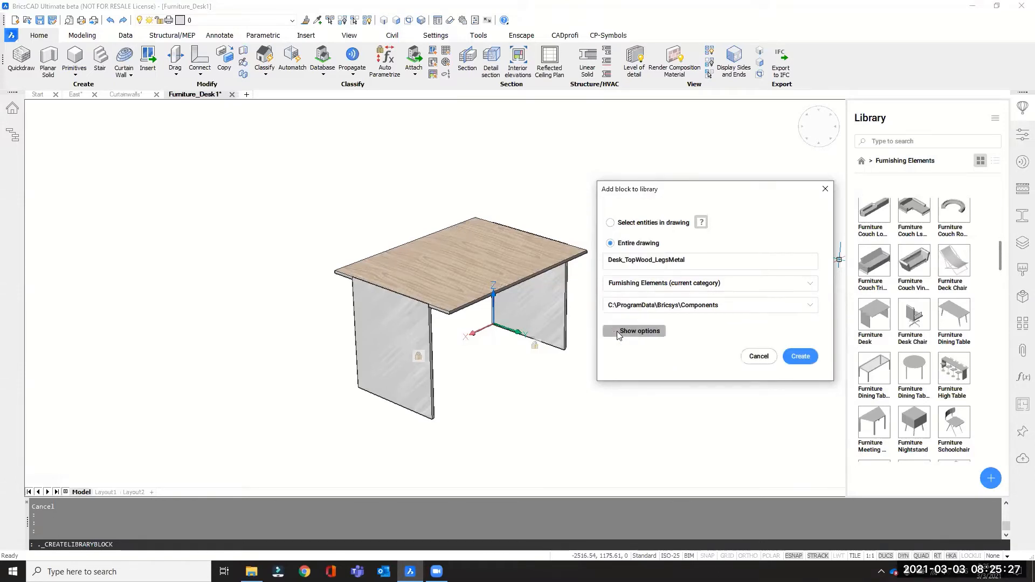
Create the library block and display the library's Furnishing Elements category as a list.
click(803, 356)
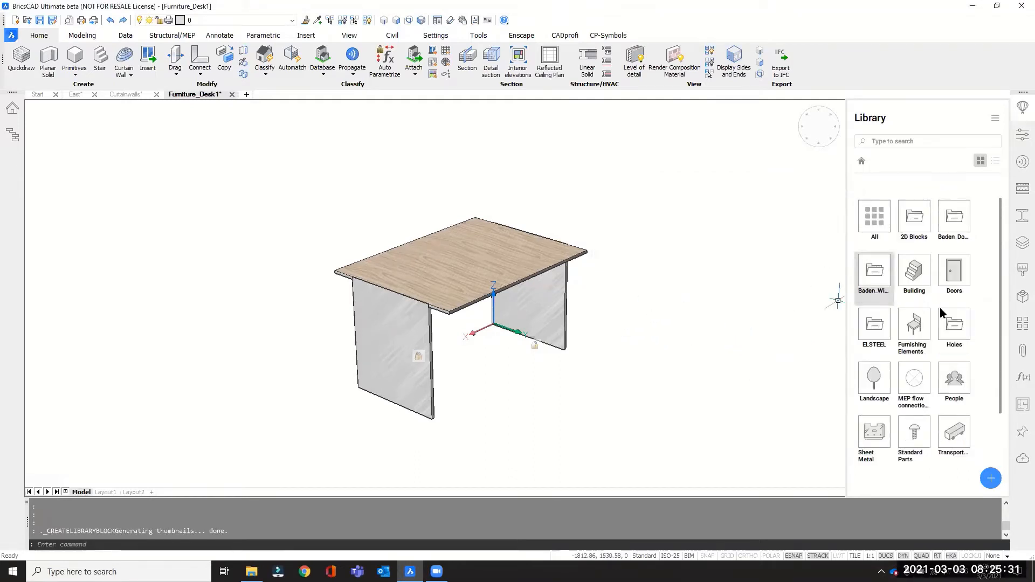
click(914, 326)
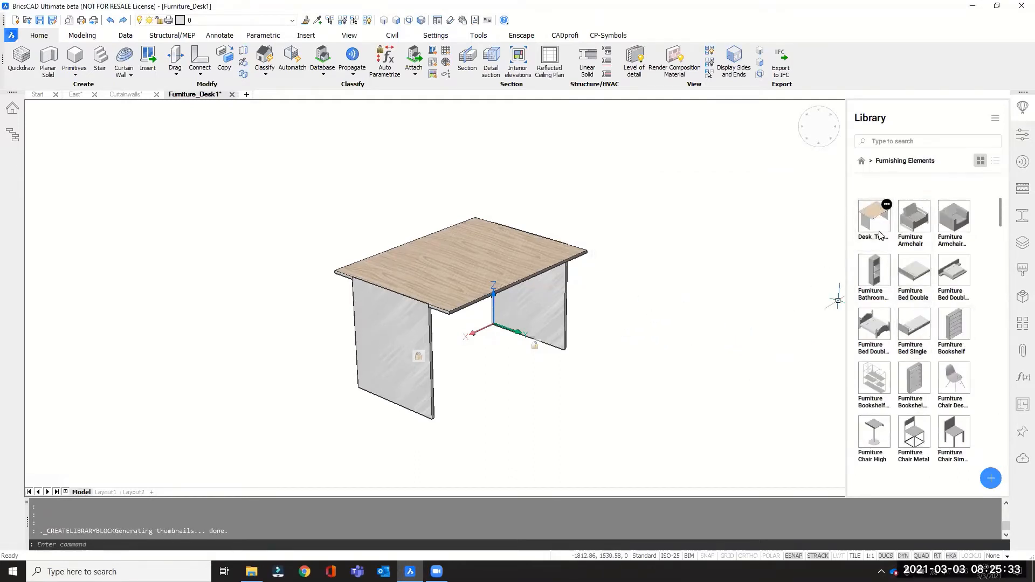
click(995, 162)
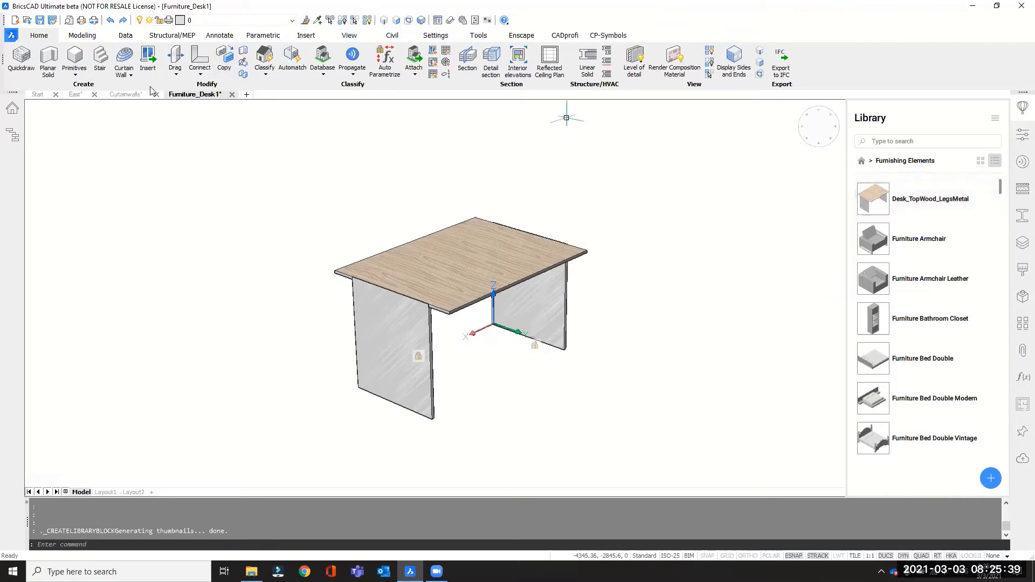
Switch to the East drawing and place the Desk_TopWood_LegsMetal component on the floor near the existing desk.
click(75, 95)
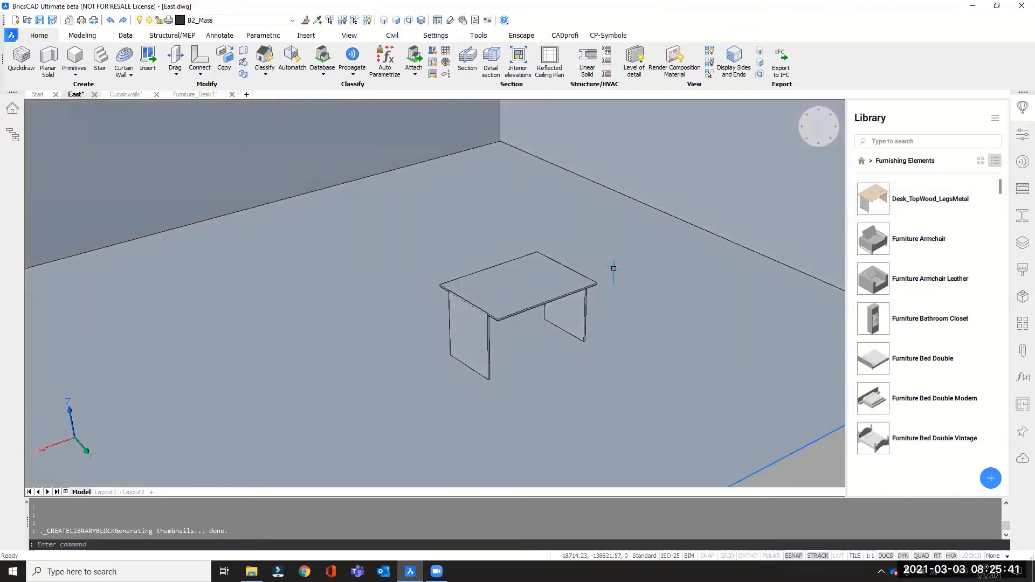
scroll(474, 242, down, 2)
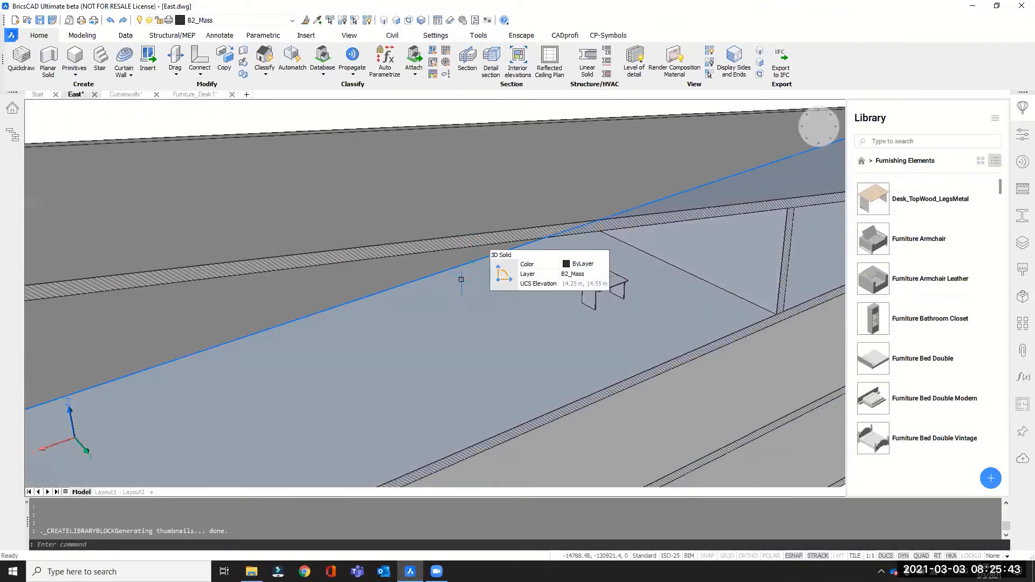
click(873, 203)
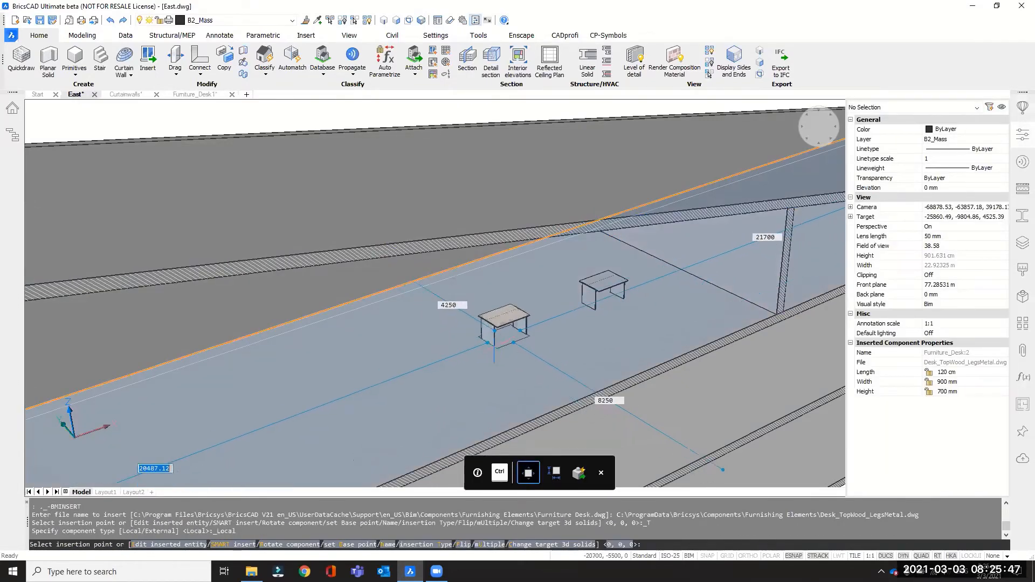
click(493, 342)
scroll(491, 345, up, 4)
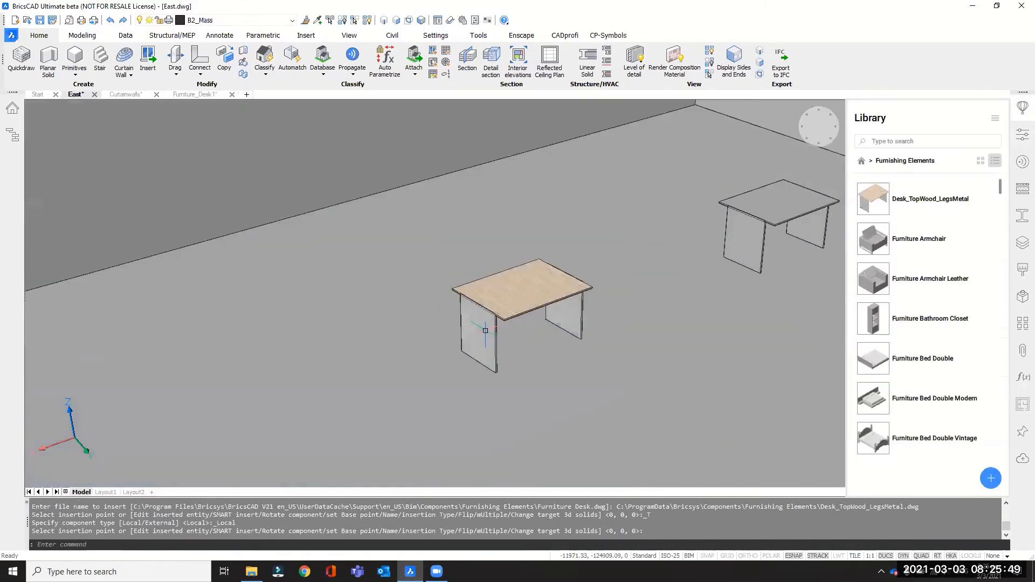
Examine the wood-topped desk beside the plain desk from several viewpoints in the room.
shift+middle_drag(495, 325, 544, 345)
scroll(544, 345, down, 3)
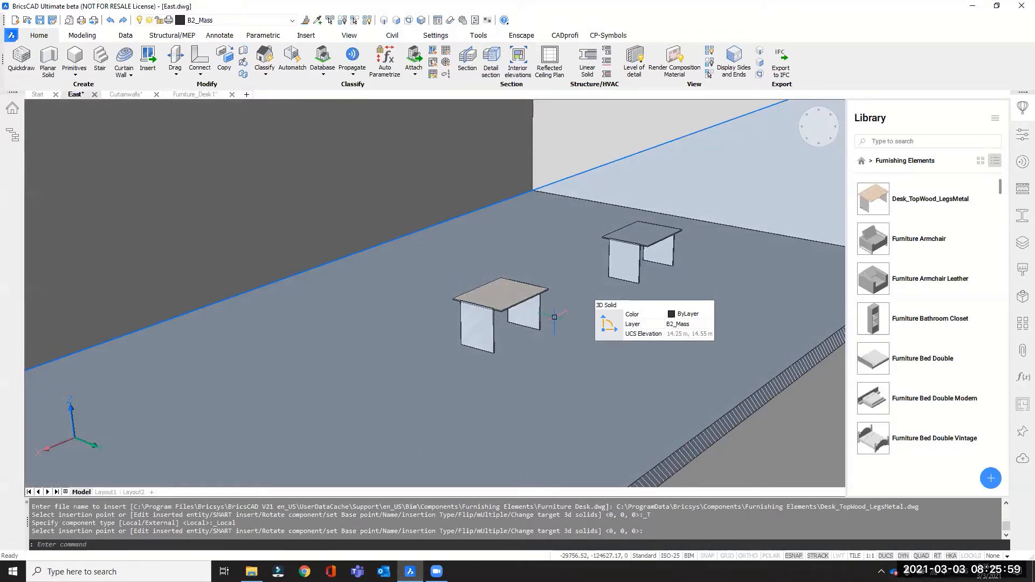
scroll(445, 341, down, 3)
shift+middle_drag(530, 295, 474, 291)
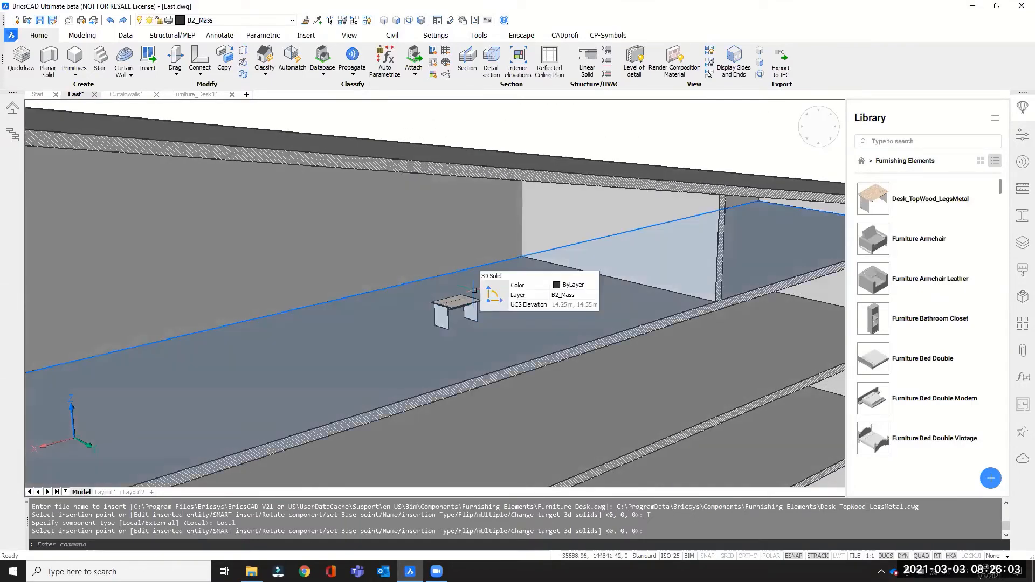
click(474, 292)
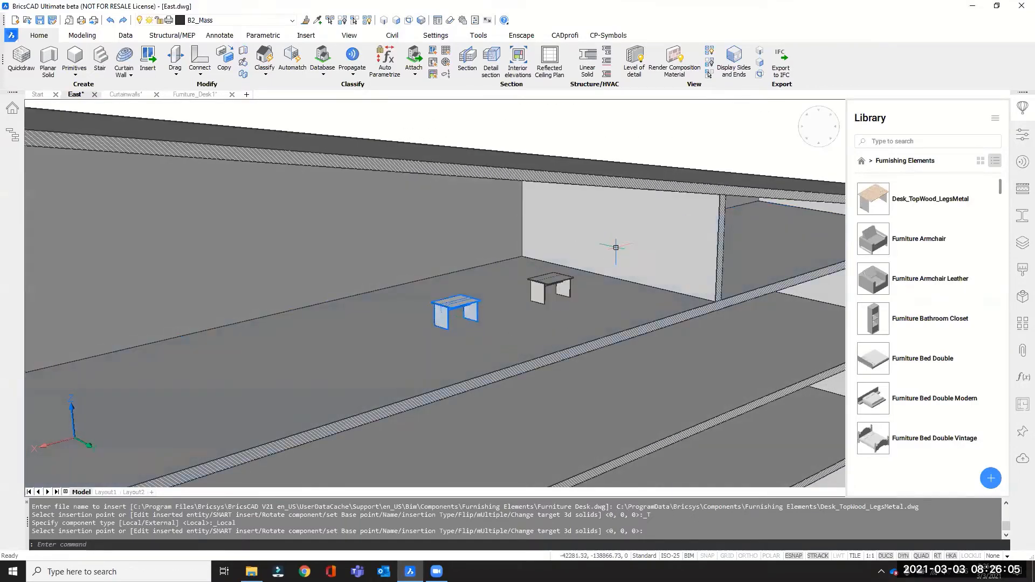
key(Escape)
shift+middle_drag(550, 283, 539, 285)
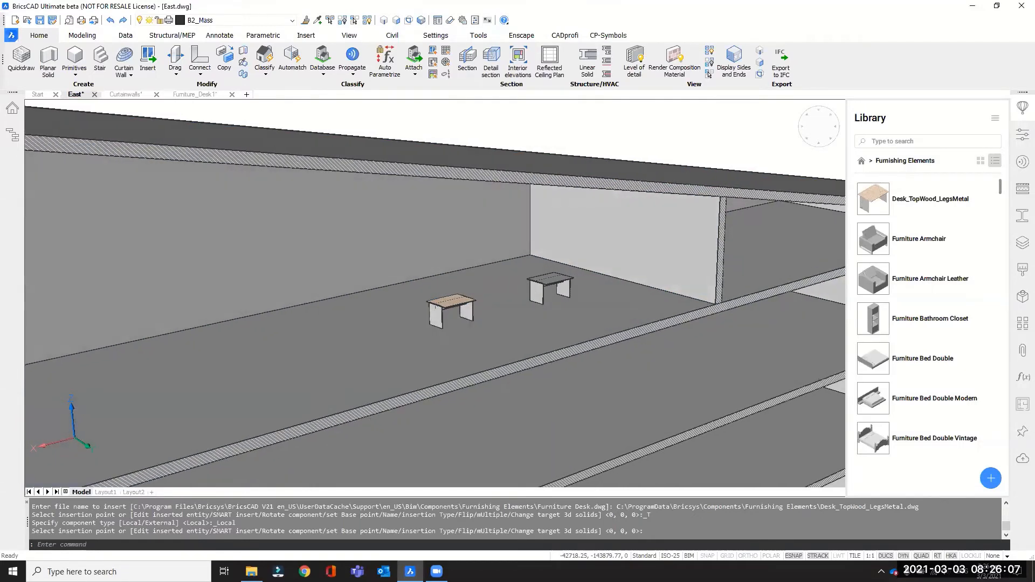
scroll(751, 178, up, 4)
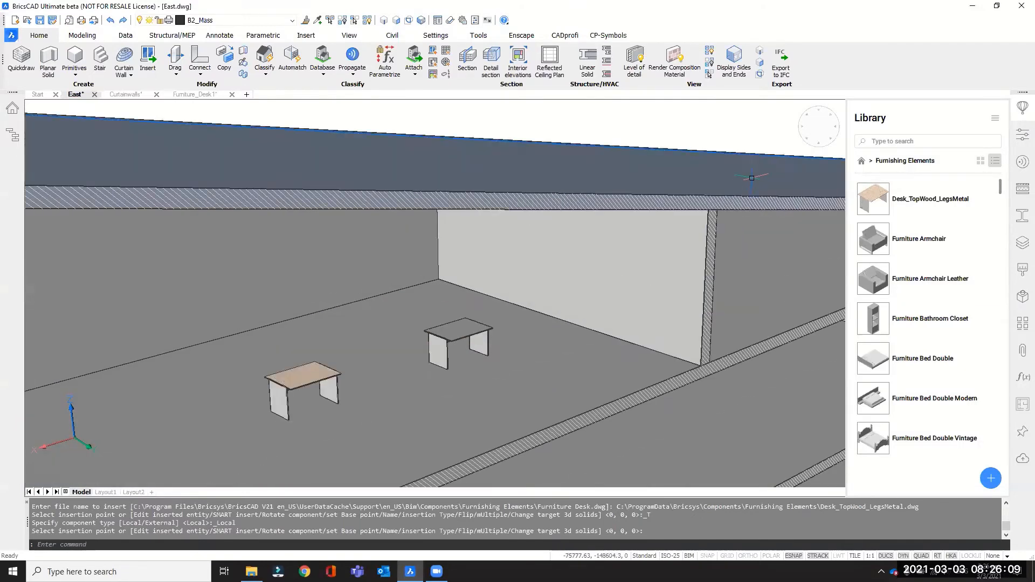
Browse the library's Doors category as thumbnails and start inserting Door SingleSwing 2.
click(861, 161)
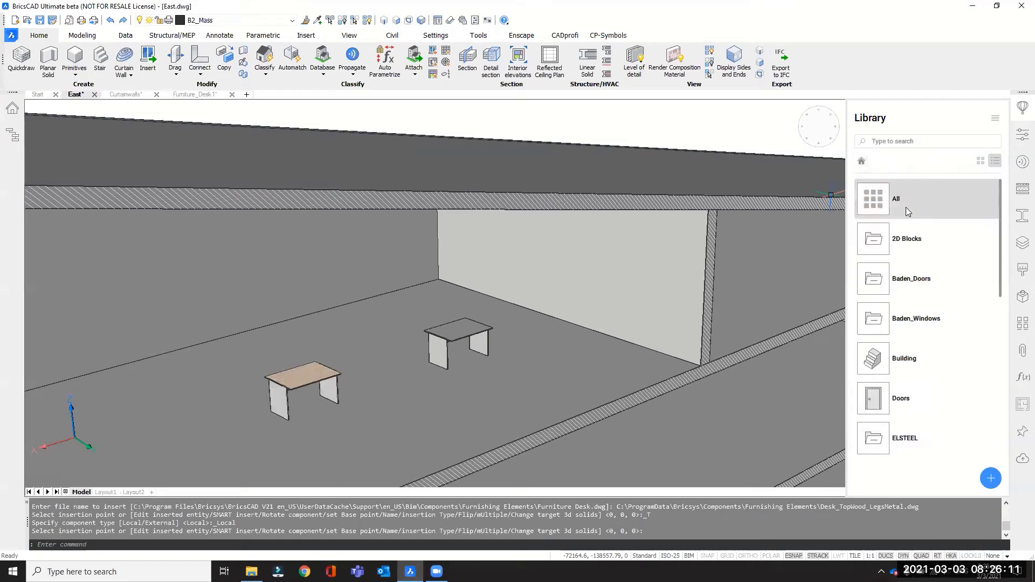
click(880, 400)
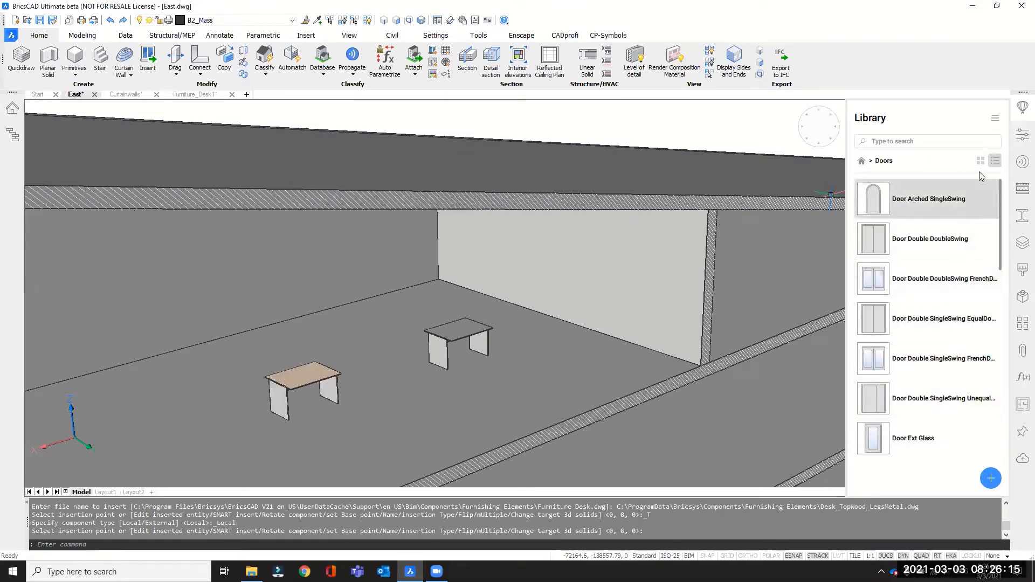
click(981, 160)
scroll(1002, 233, down, 2)
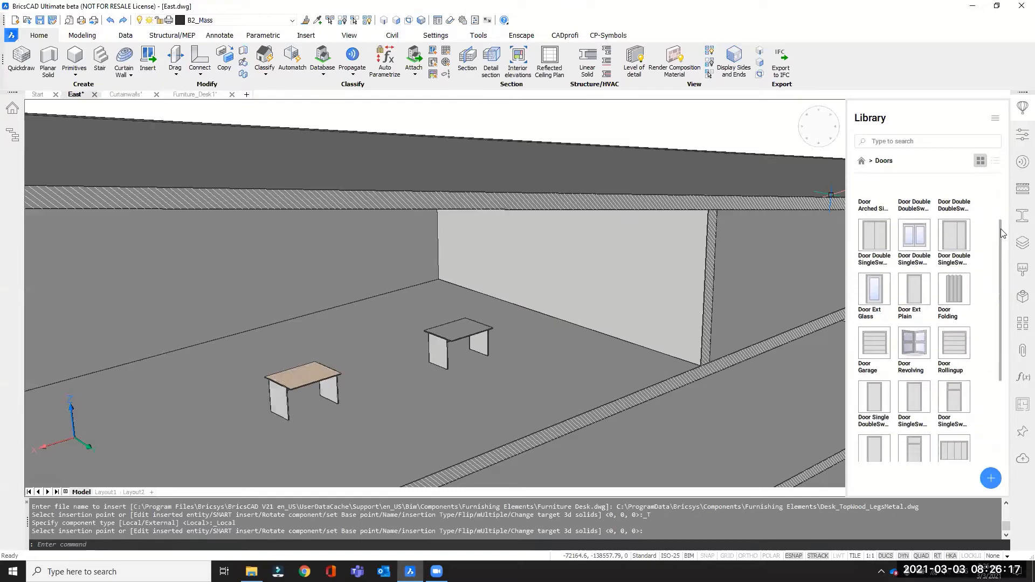
drag(1001, 233, 996, 278)
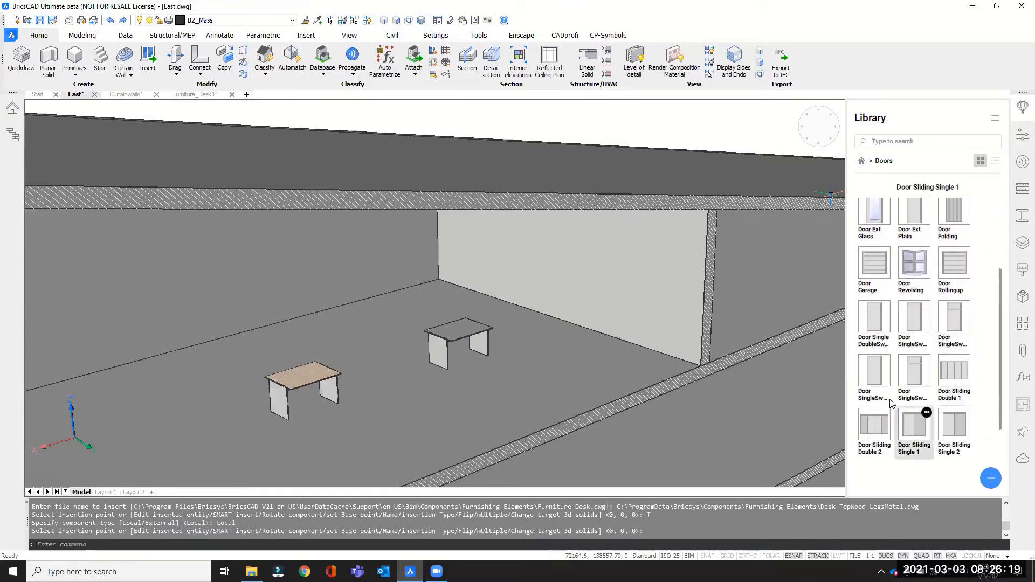
click(874, 372)
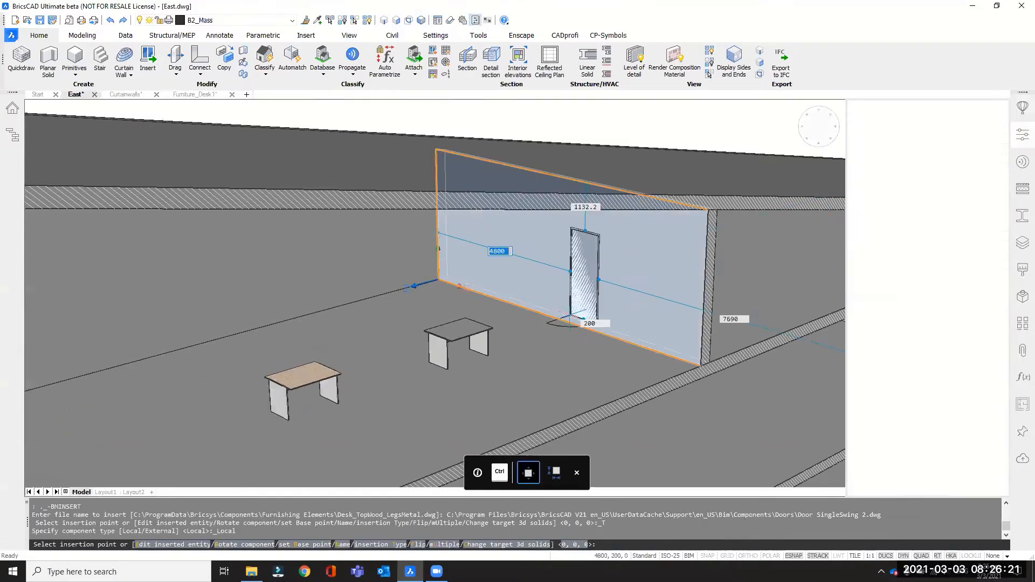
Place the door on the end wall 4000 mm from the wall's back corner and 0 mm above its bottom edge.
scroll(571, 318, up, 5)
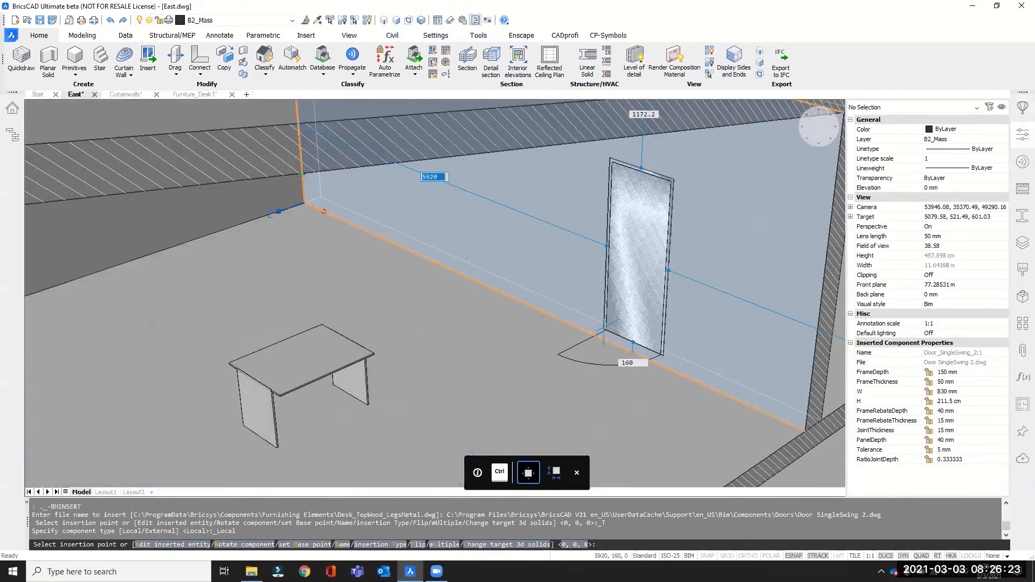
mouse_move(594, 324)
middle_down()
mouse_move(593, 305)
mouse_move(585, 319)
middle_up()
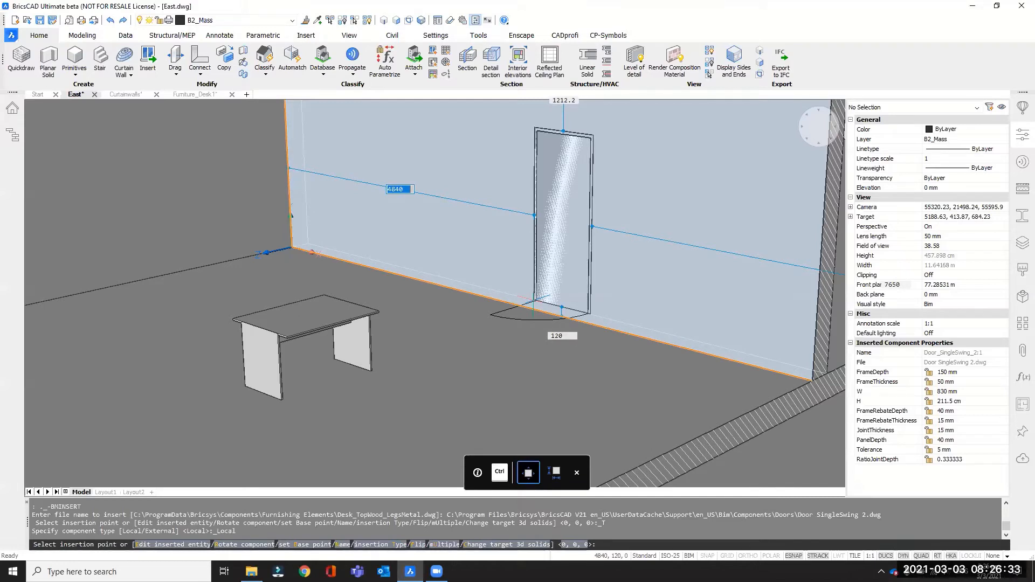
text(40)
key(Tab)
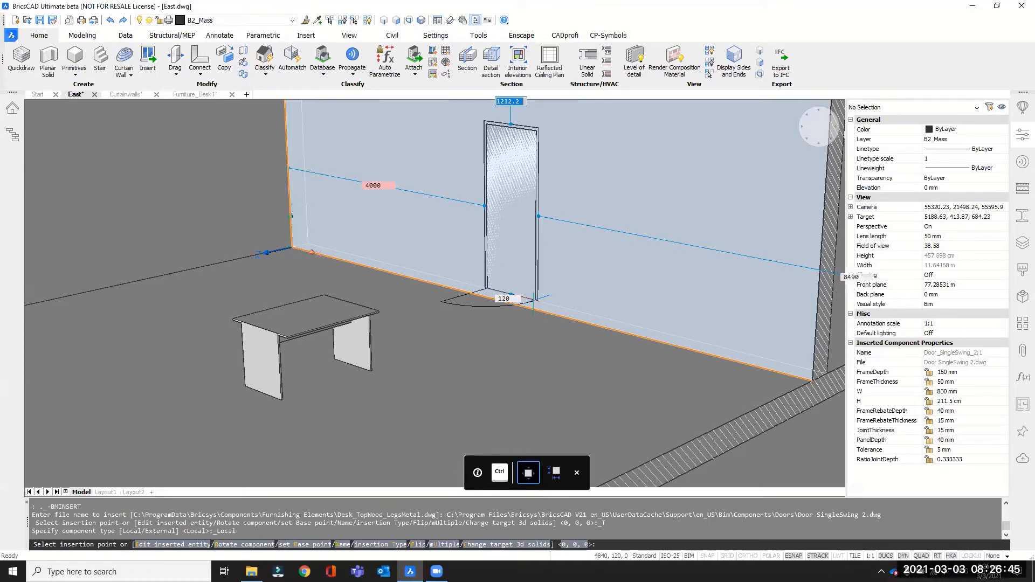
key(Tab)
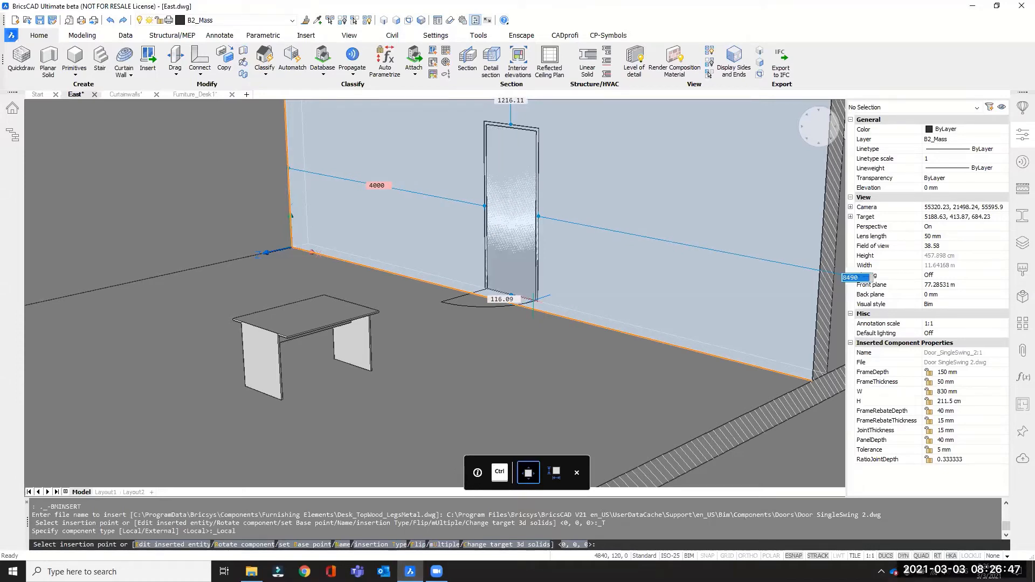
key(Tab)
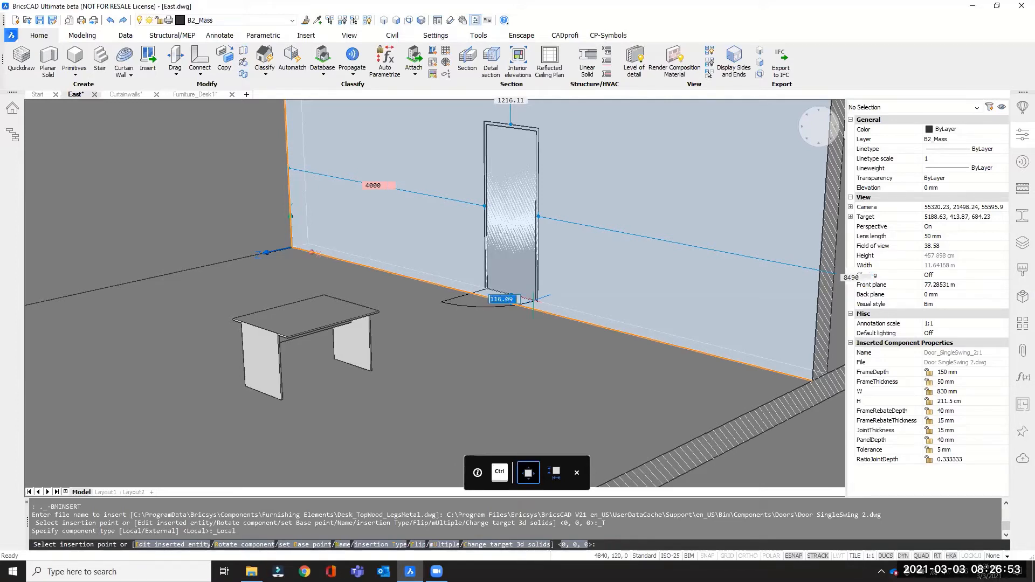
text(0)
key(Tab)
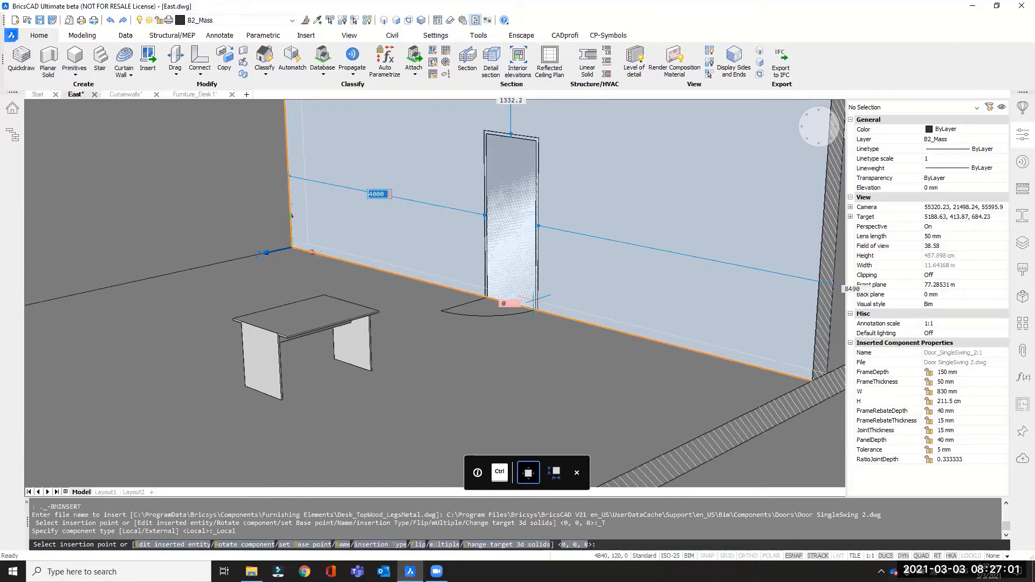
key(Return)
Flip the inserted door left-right to move its hinges to the opposite side.
shift+middle_drag(488, 301, 519, 308)
scroll(519, 308, up, 4)
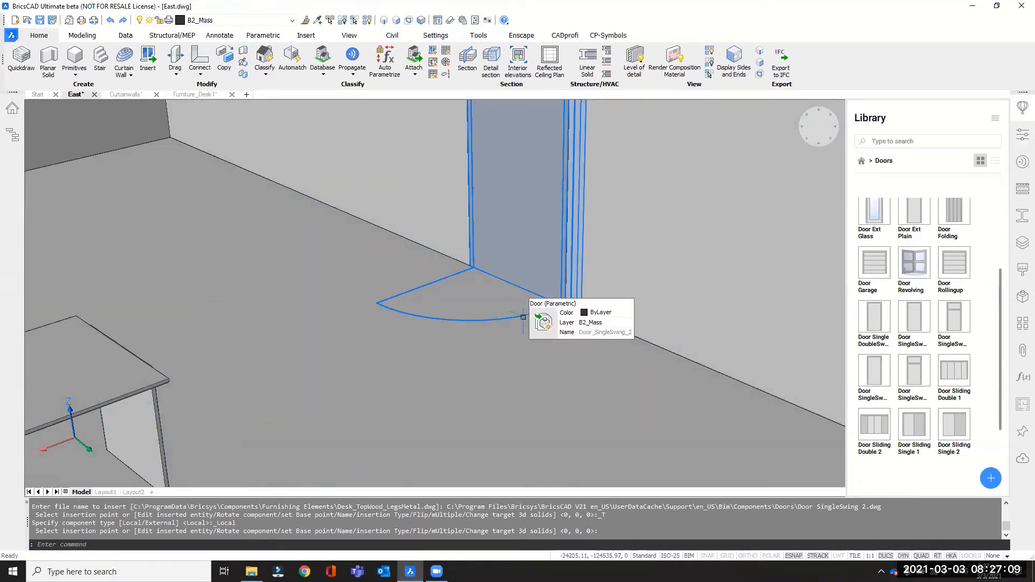
mouse_move(549, 327)
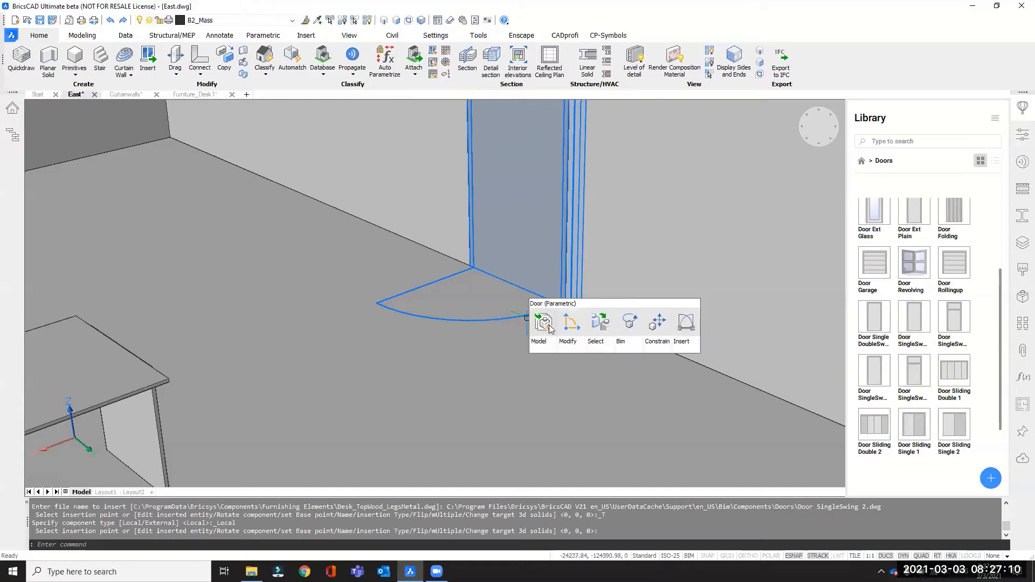
click(688, 327)
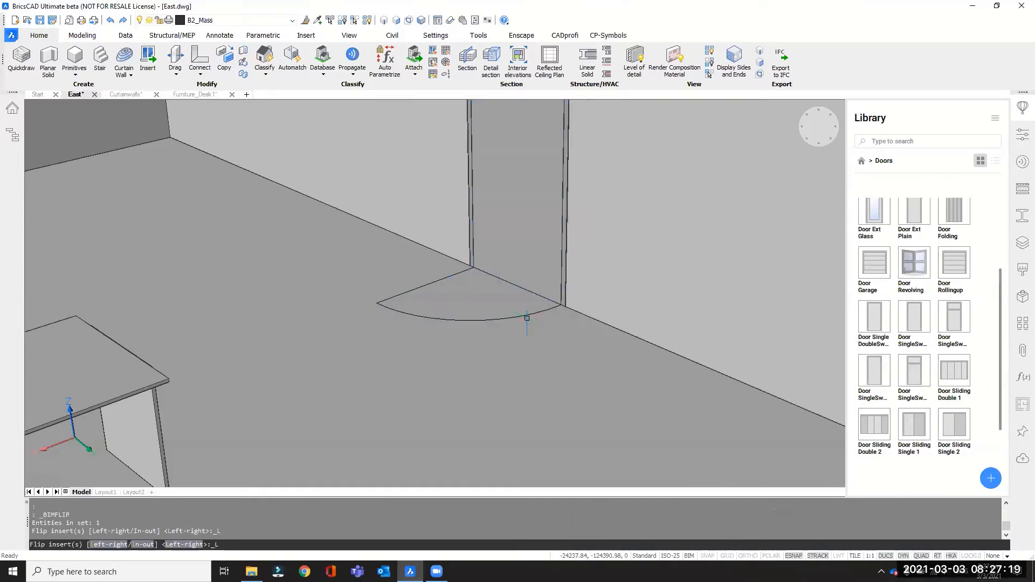
key(Escape)
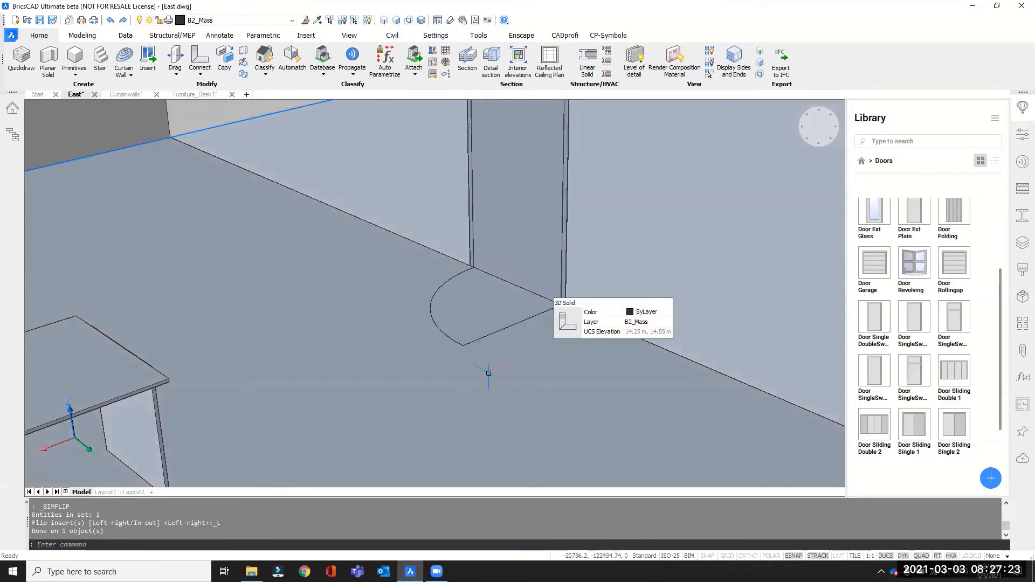
Flip the door in-out with BIM Flip so it swings toward the other side of the wall, and check both sides.
scroll(468, 345, down, 3)
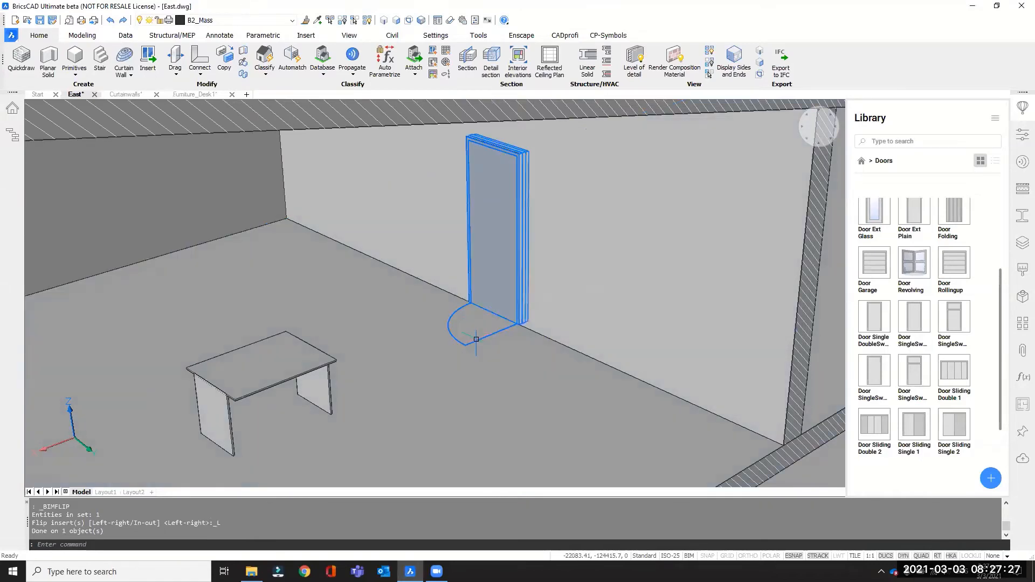
scroll(458, 337, down, 1)
scroll(431, 339, down, 2)
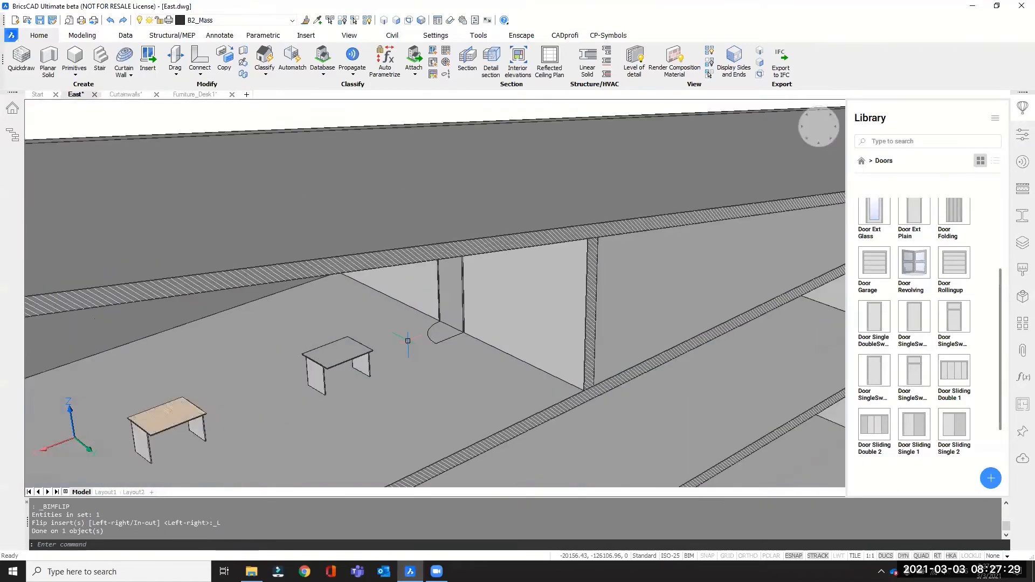
shift+middle_drag(474, 354, 339, 331)
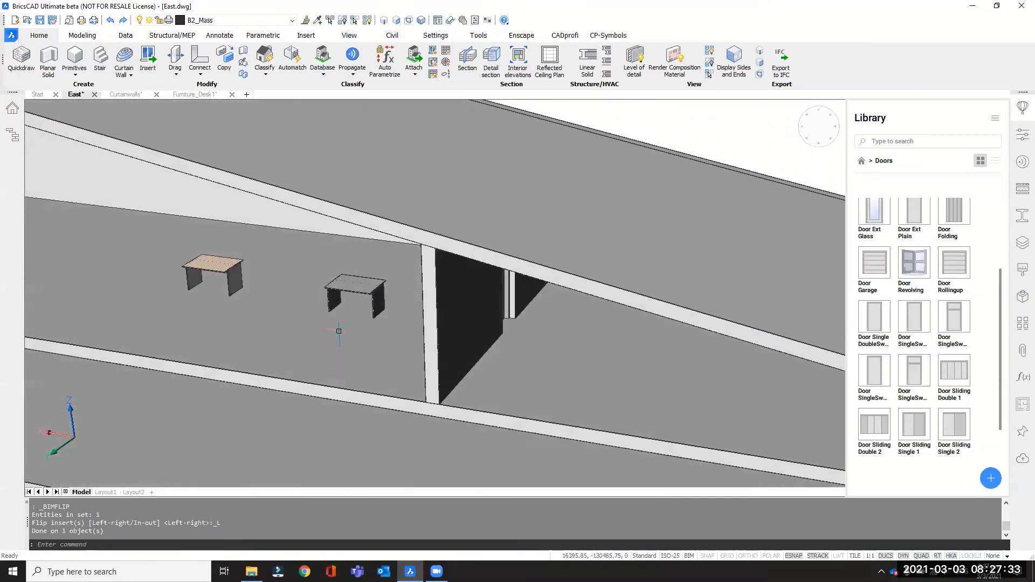
shift+middle_drag(469, 331, 445, 330)
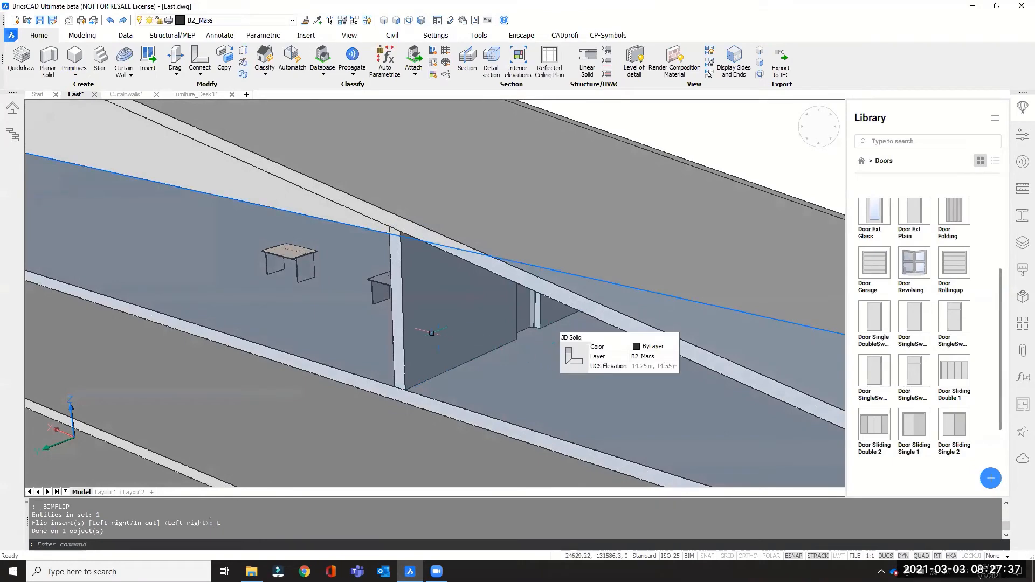
shift+middle_drag(572, 360, 558, 365)
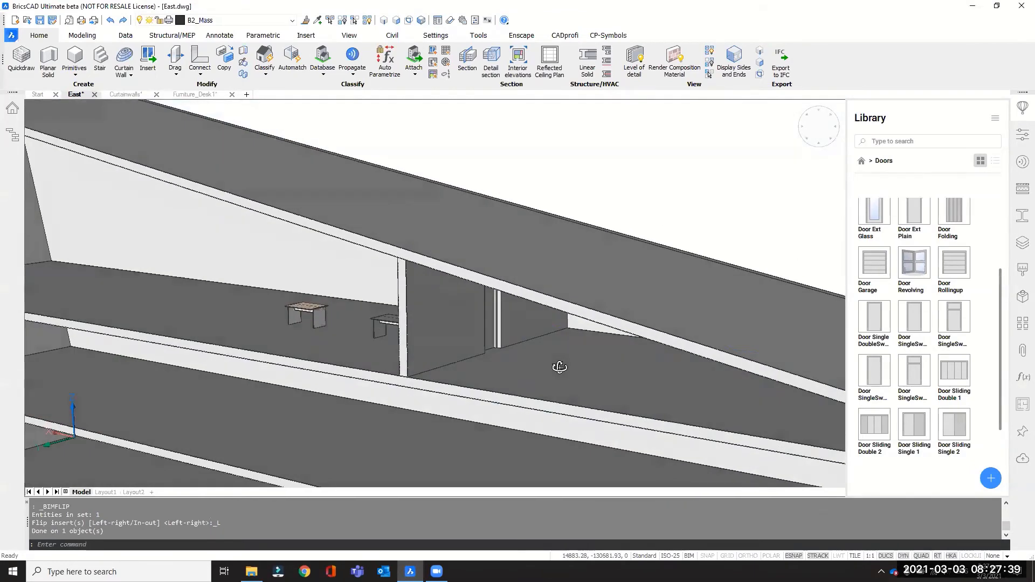
scroll(528, 330, up, 6)
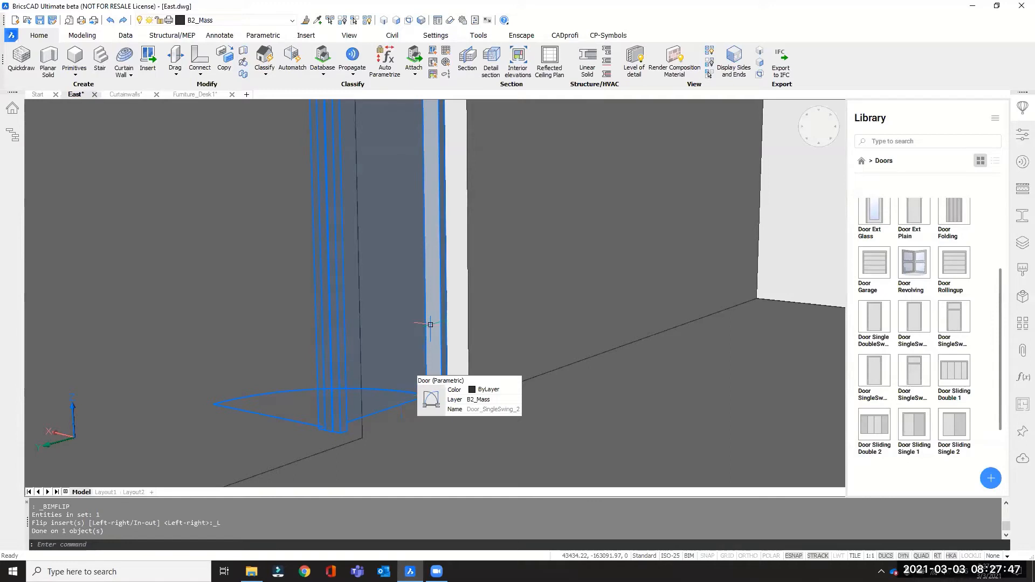
mouse_move(428, 385)
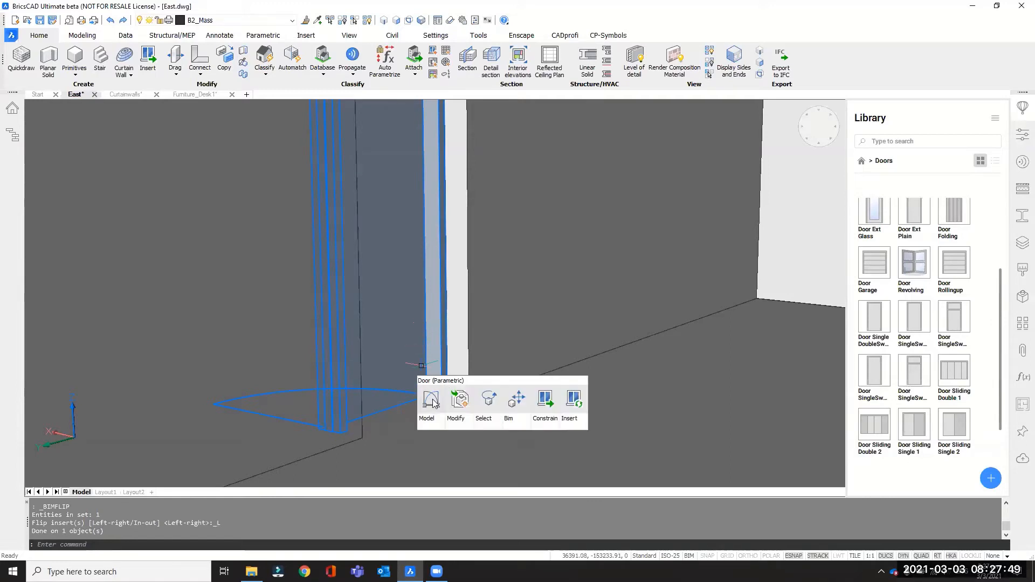
mouse_move(438, 429)
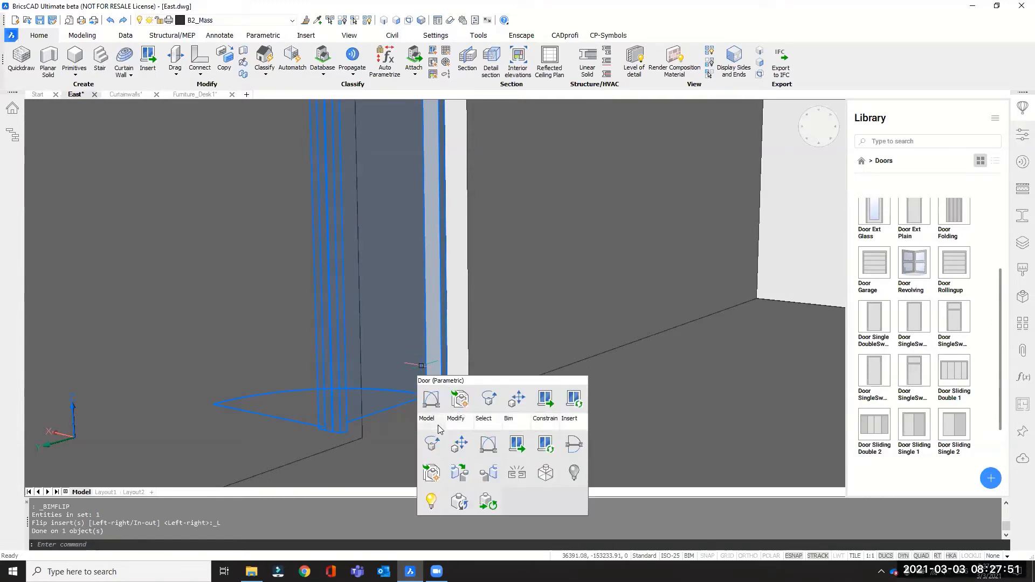
click(573, 447)
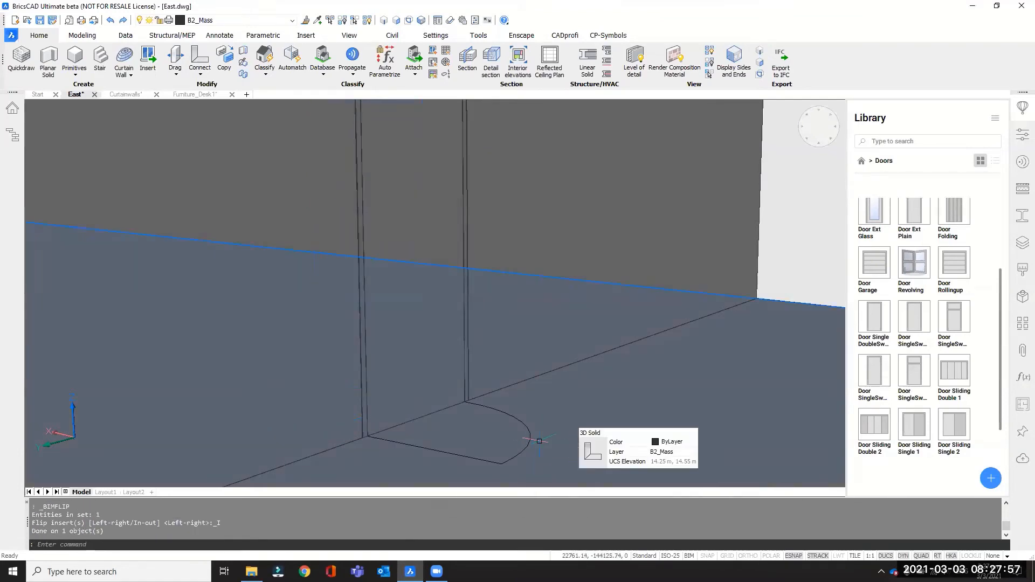
scroll(578, 341, down, 5)
shift+middle_drag(535, 381, 765, 378)
scroll(440, 367, up, 5)
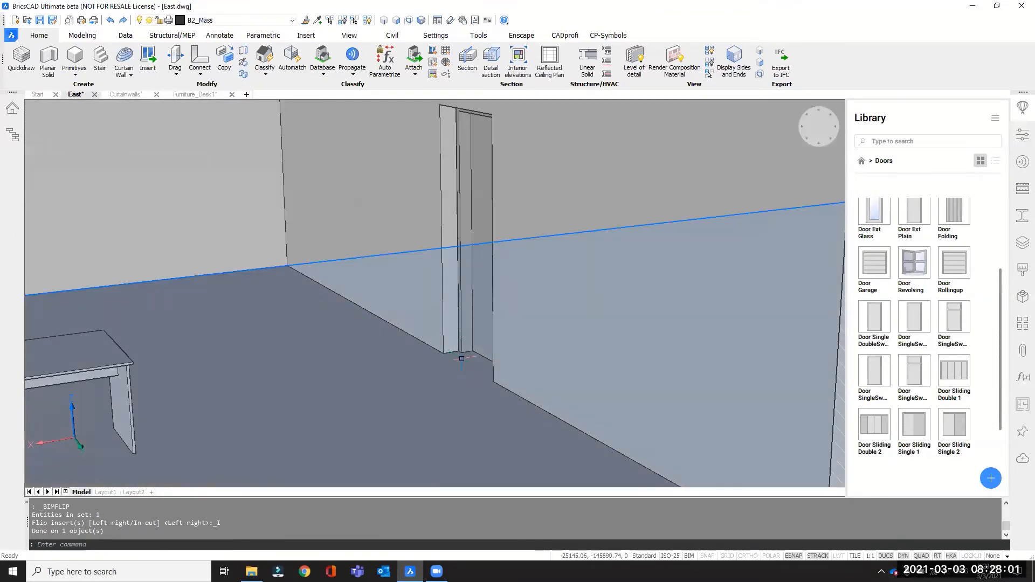
scroll(467, 347, down, 5)
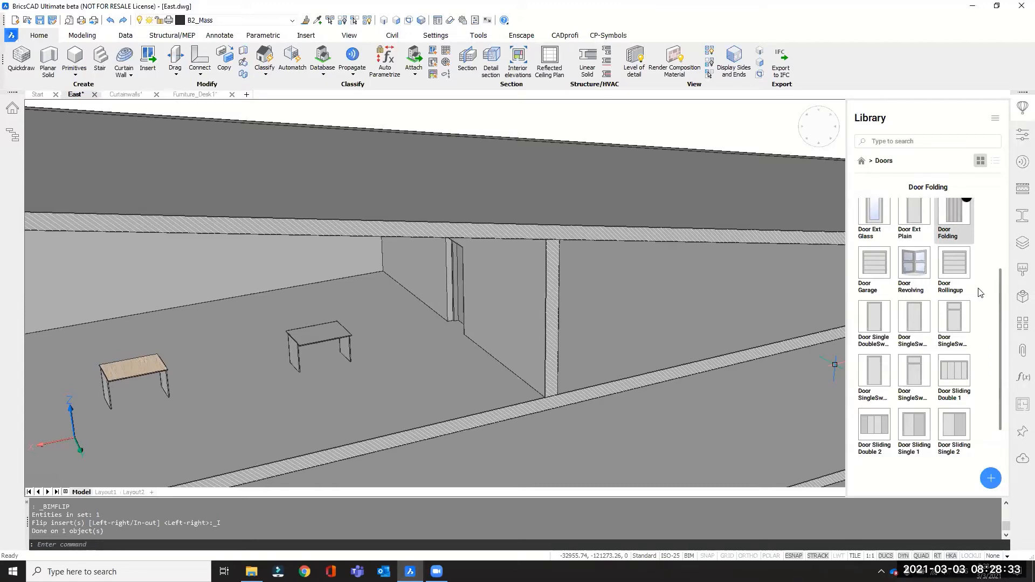
Create a new drawing from the BIM-Window-metric.dwt template without making that template the default.
click(45, 96)
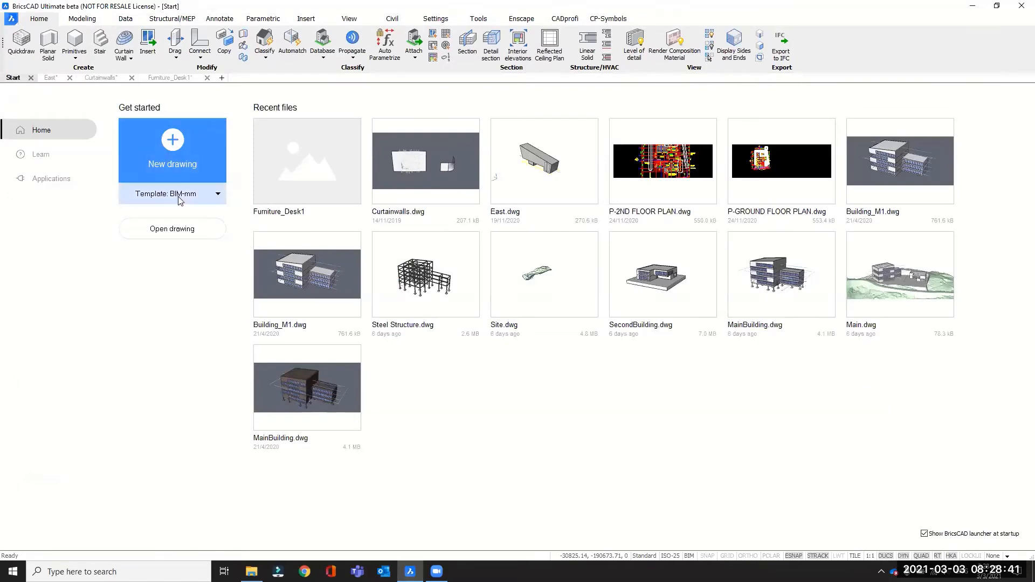
click(214, 197)
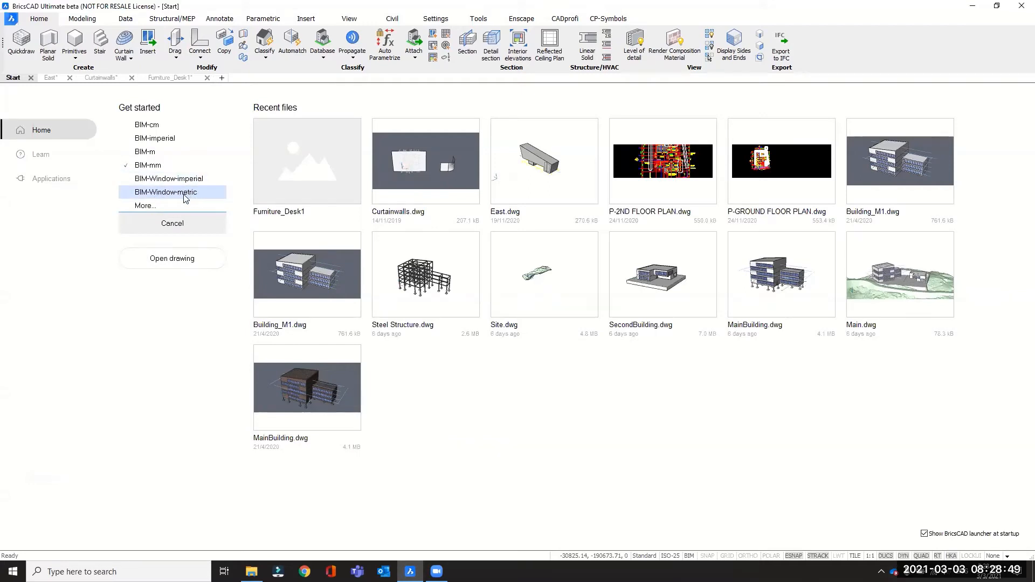
click(11, 21)
click(38, 49)
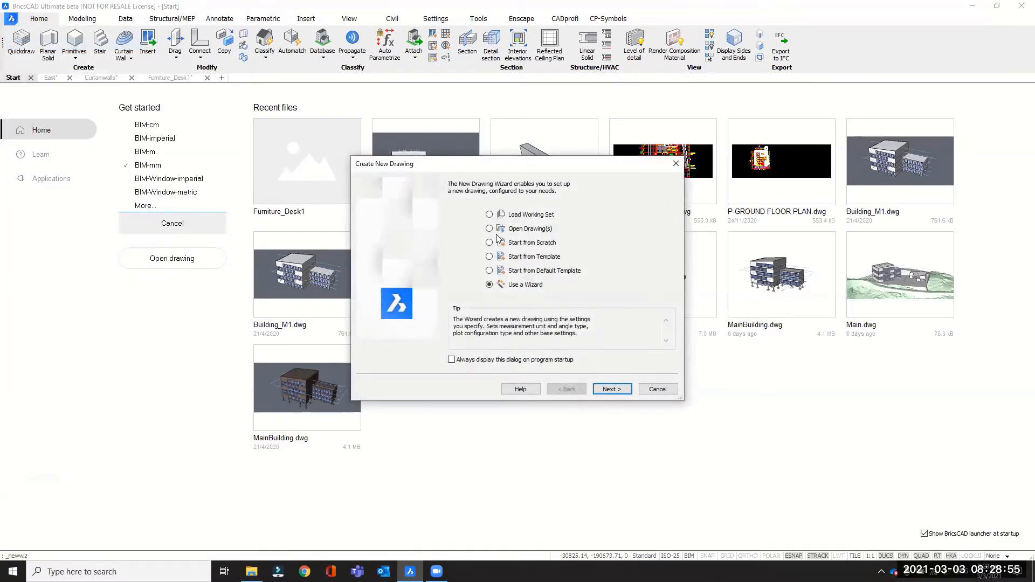
click(513, 259)
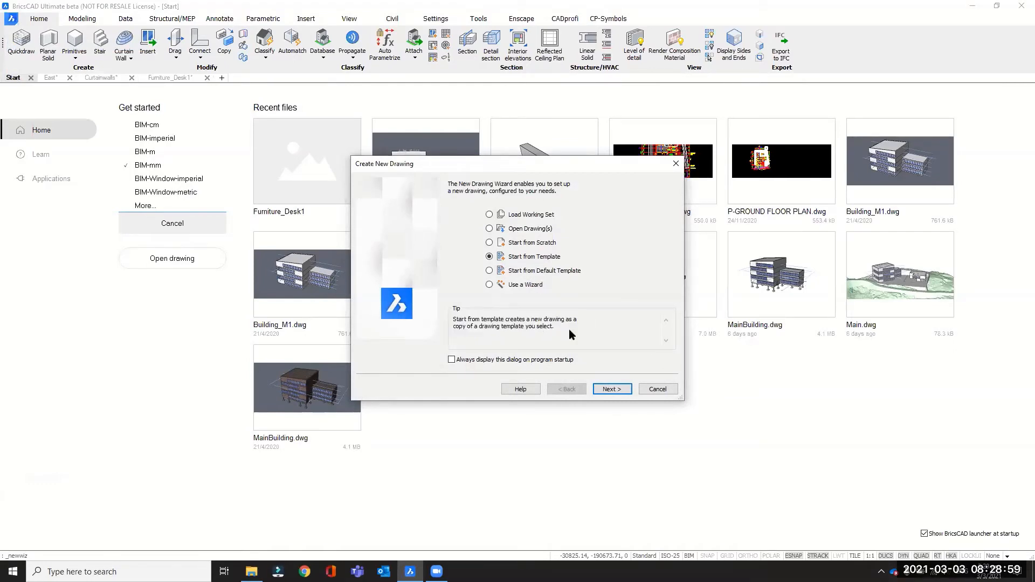
click(615, 390)
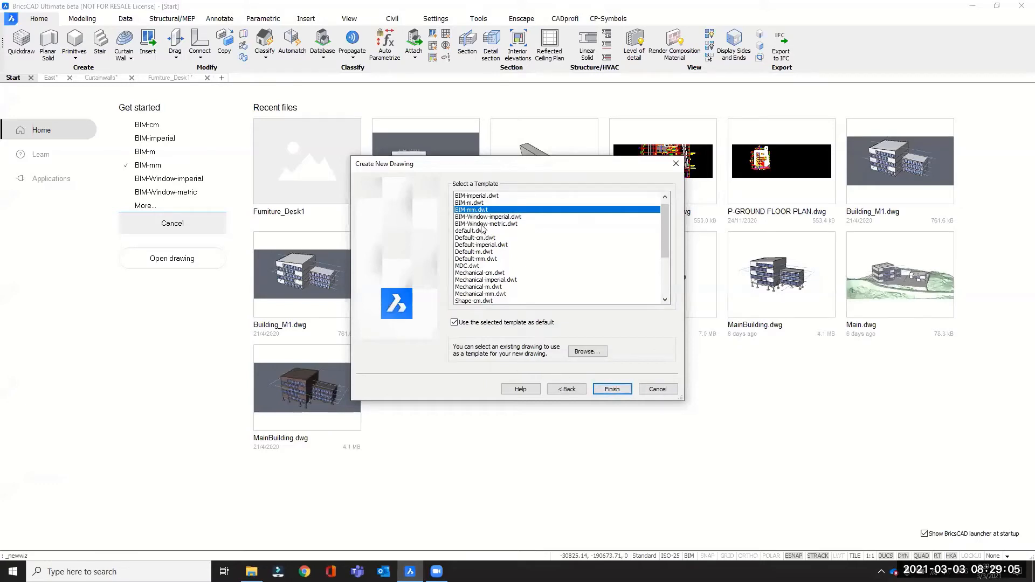
click(481, 225)
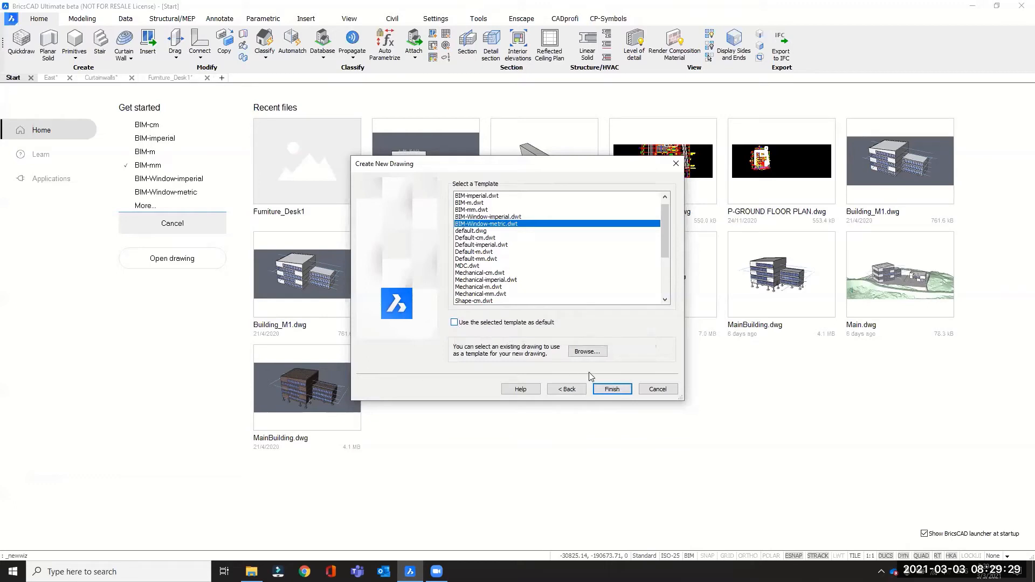
click(609, 388)
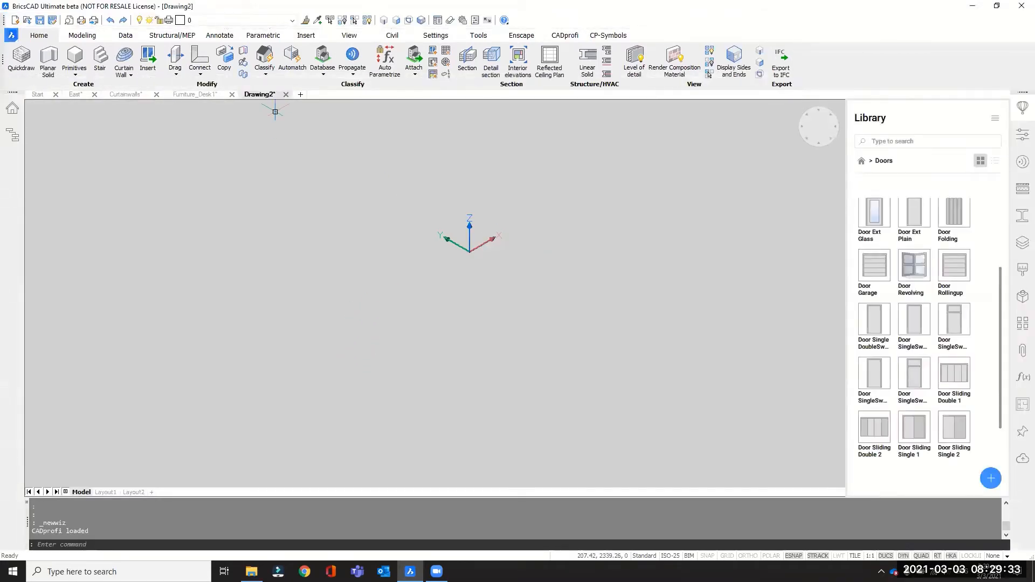
Show the new drawing's layer list and make BC_SUBTRACT the current layer.
scroll(435, 277, down, 3)
scroll(530, 184, up, 3)
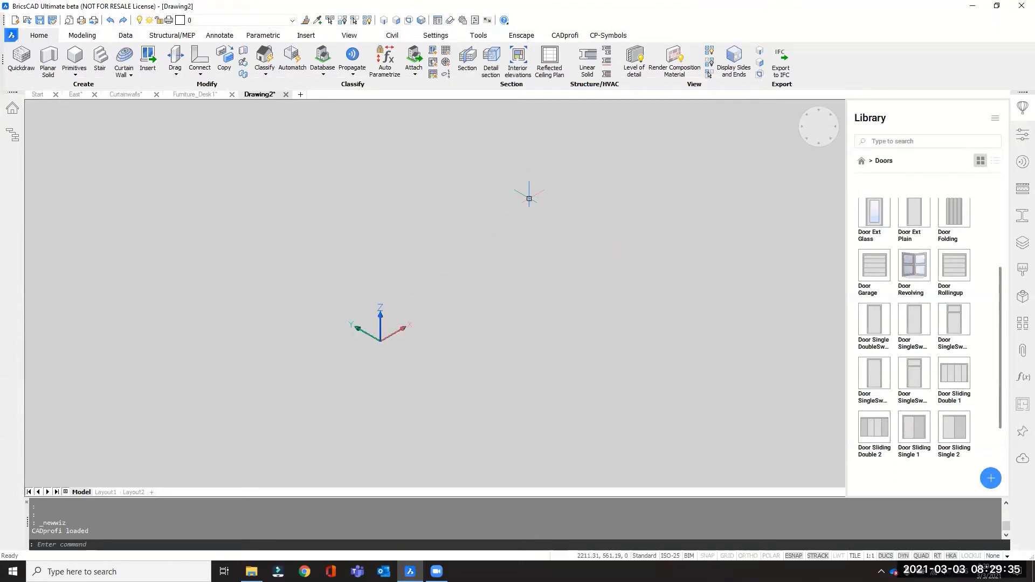
shift+middle_drag(449, 349, 406, 344)
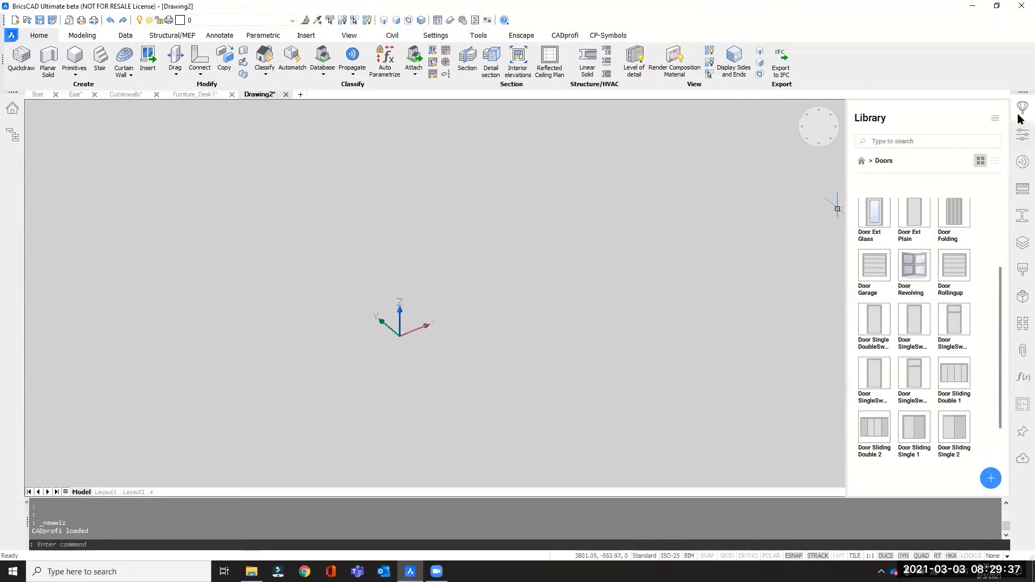
click(1021, 245)
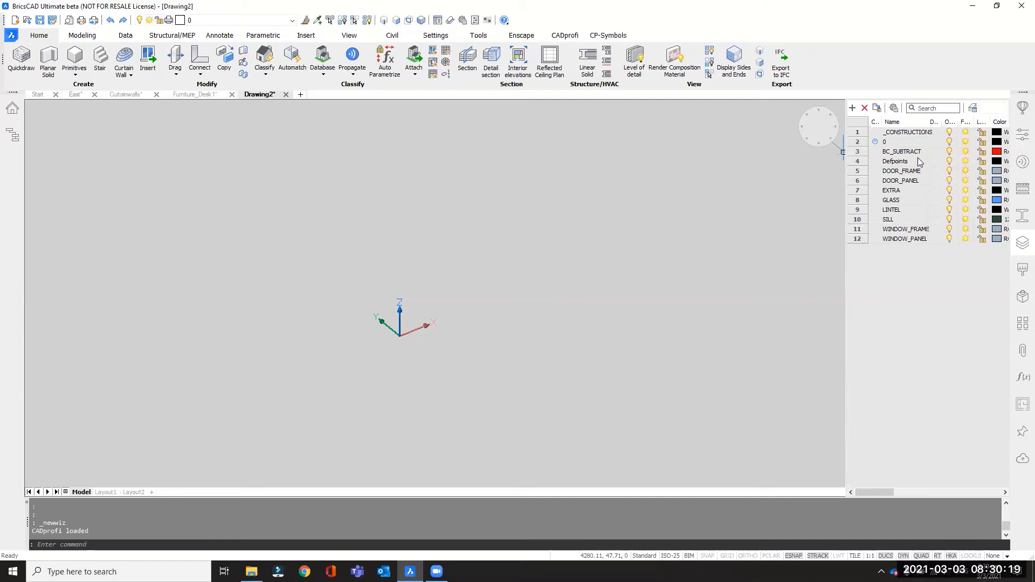
click(13, 135)
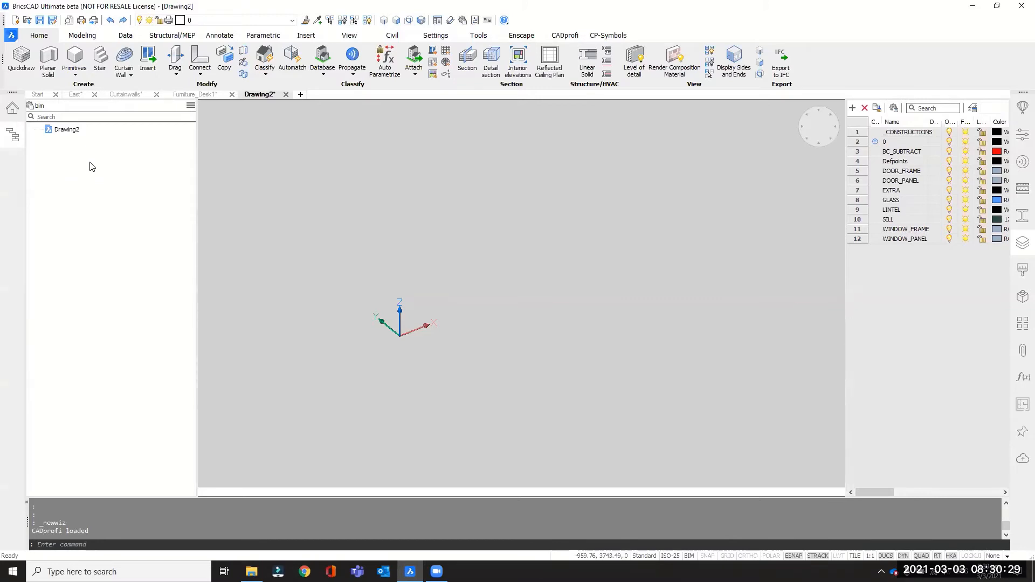
middle_drag(486, 263, 495, 301)
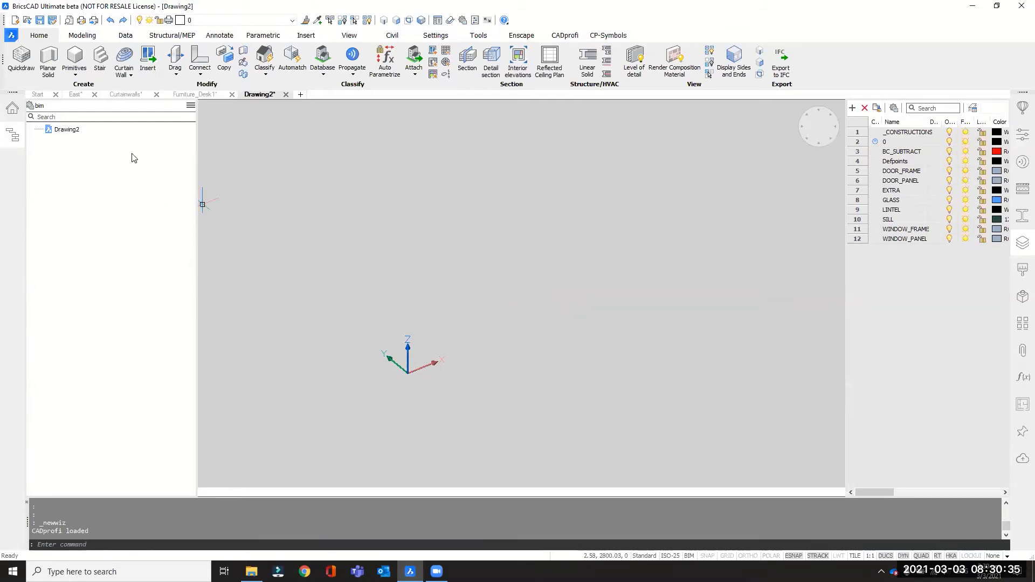
click(12, 135)
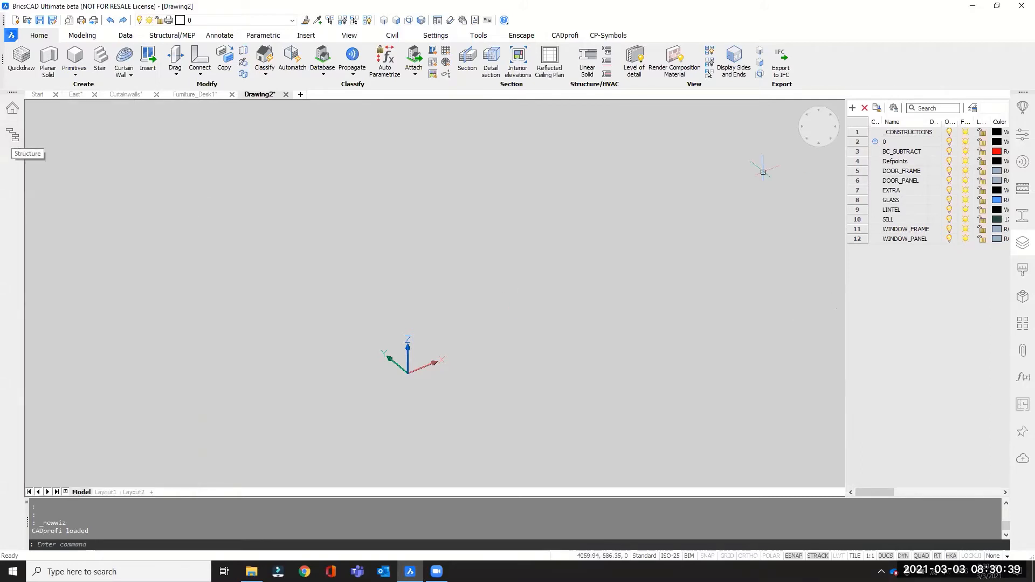
double_click(875, 152)
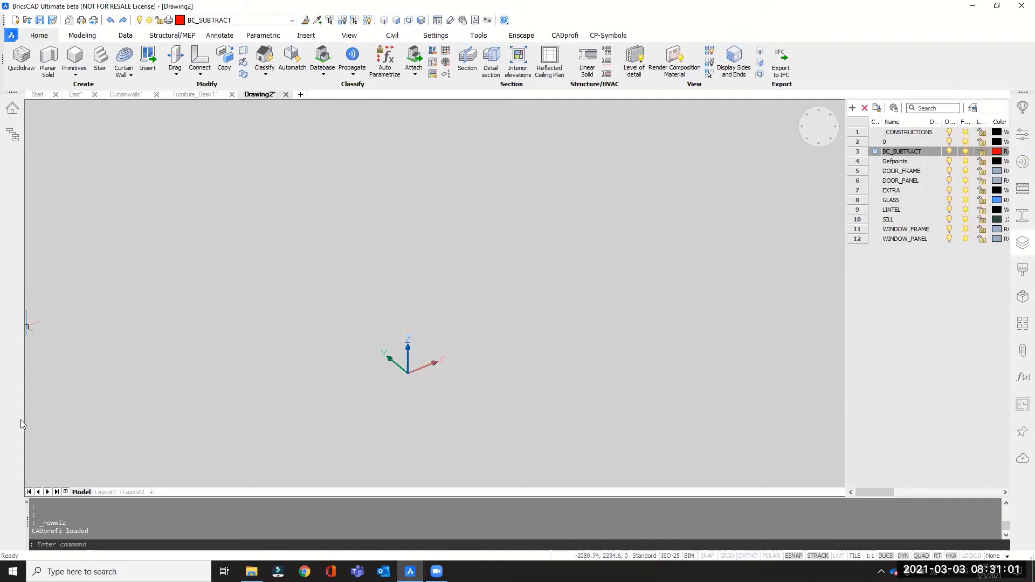
Start a box with its corner at 0,0,0 and a base of 700 mm along X by 1500 mm along Y.
click(76, 75)
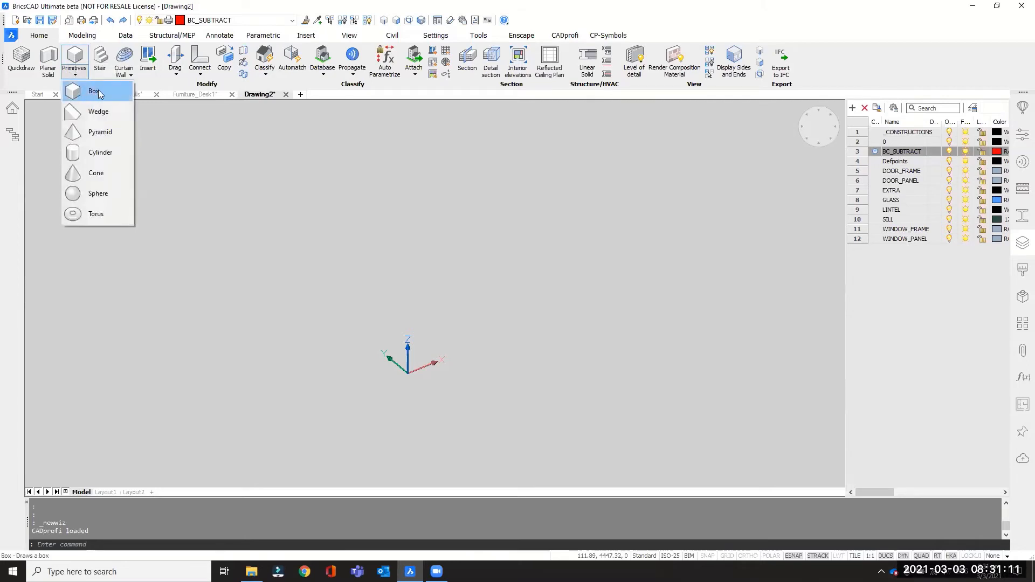
click(484, 256)
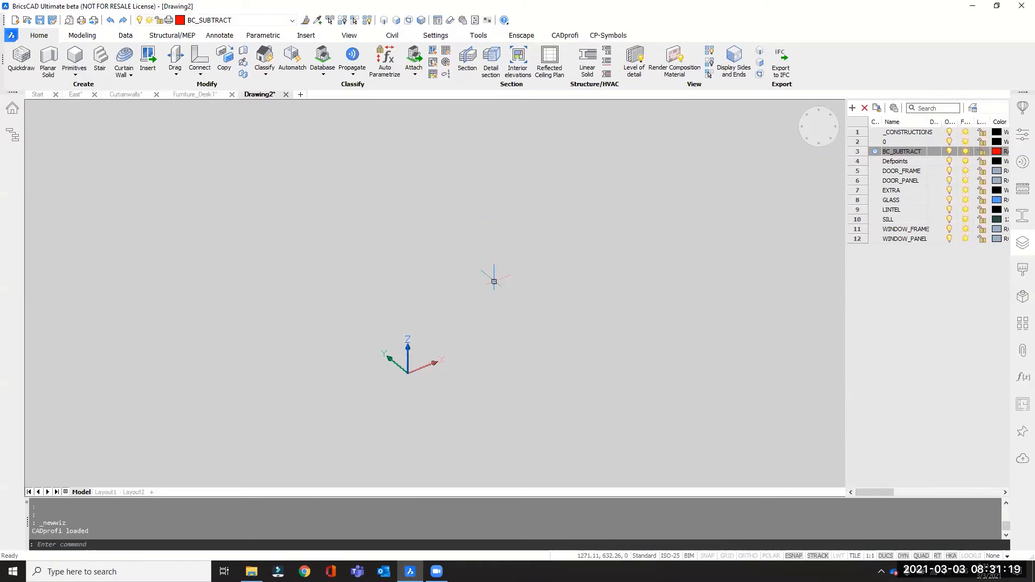
mouse_move(499, 256)
mouse_move(510, 300)
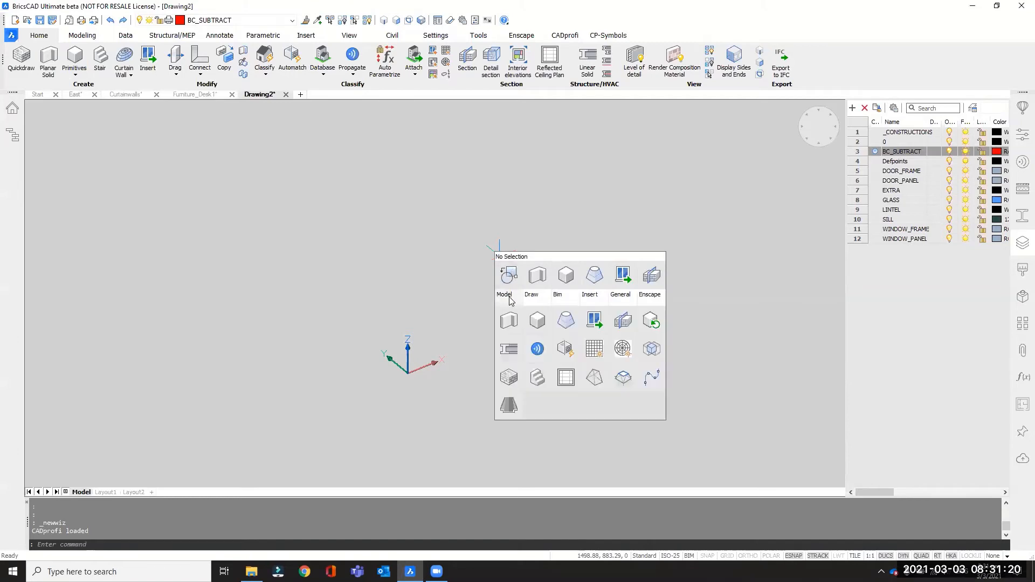
click(538, 321)
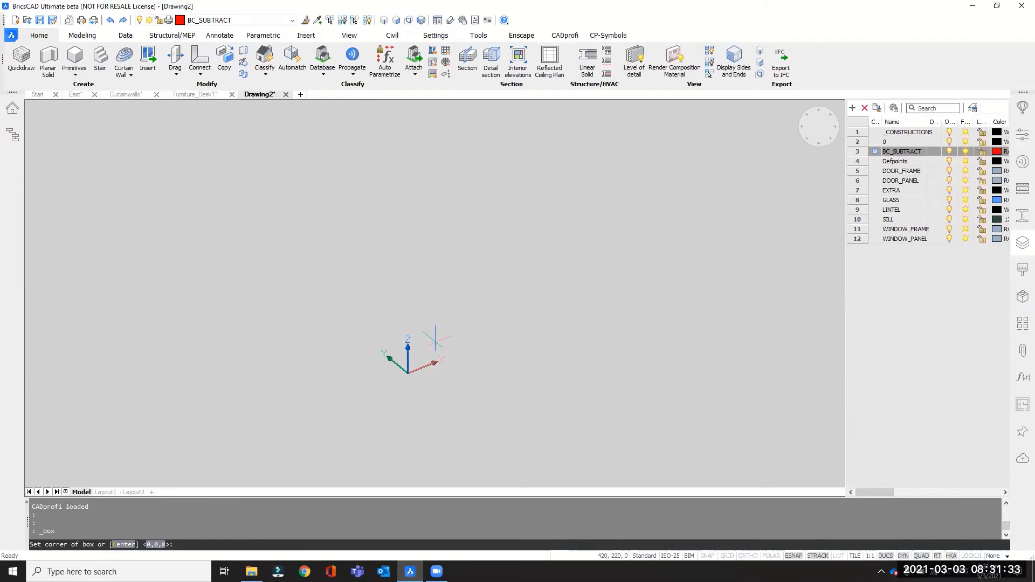
key(Return)
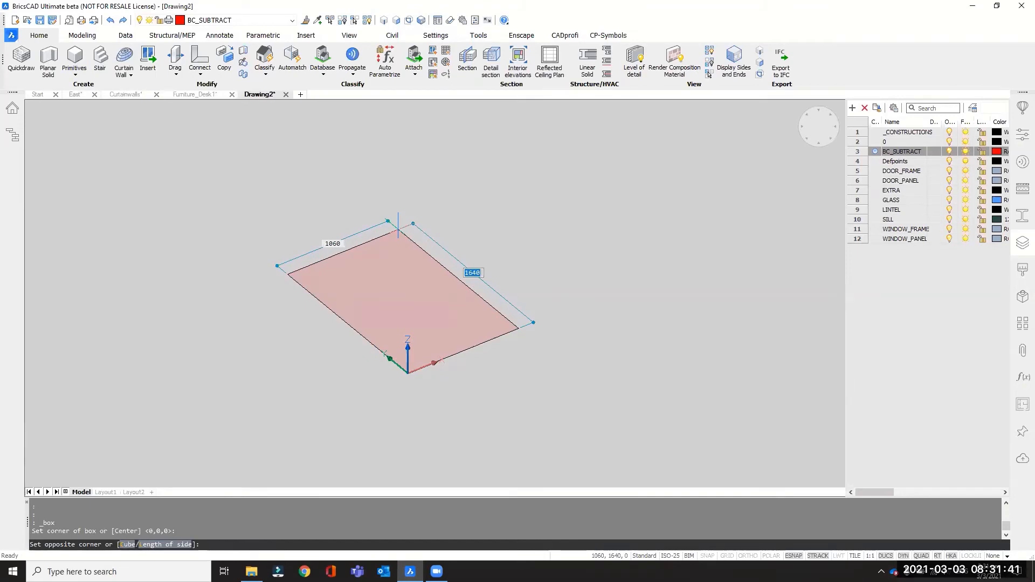
text(1500)
key(Tab)
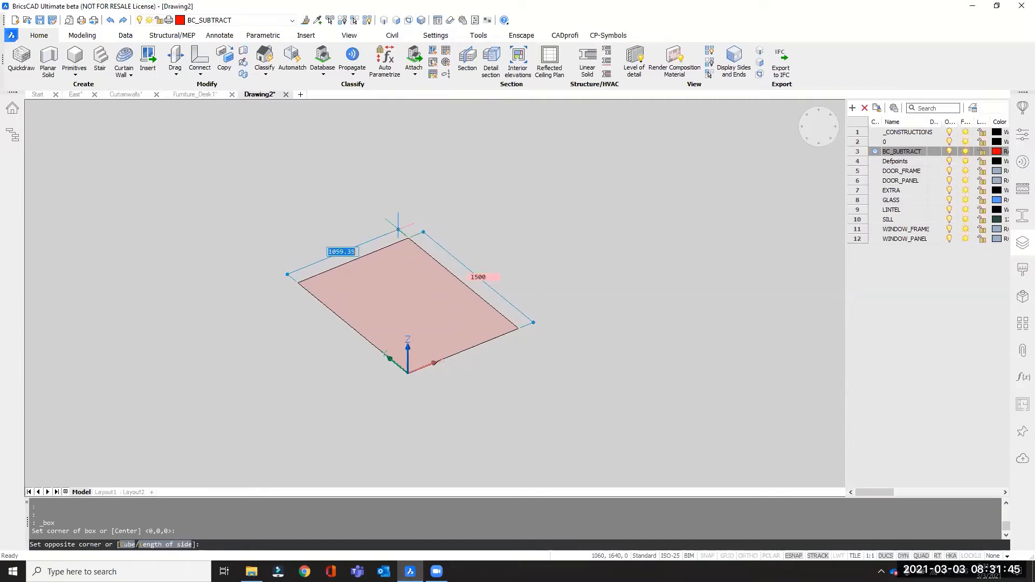
text(700)
key(Tab)
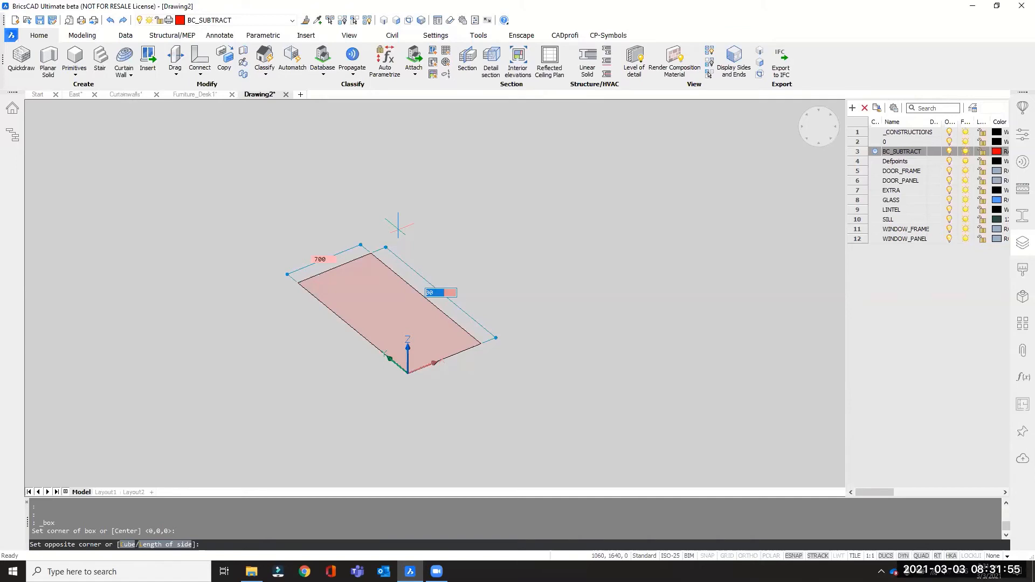
key(Return)
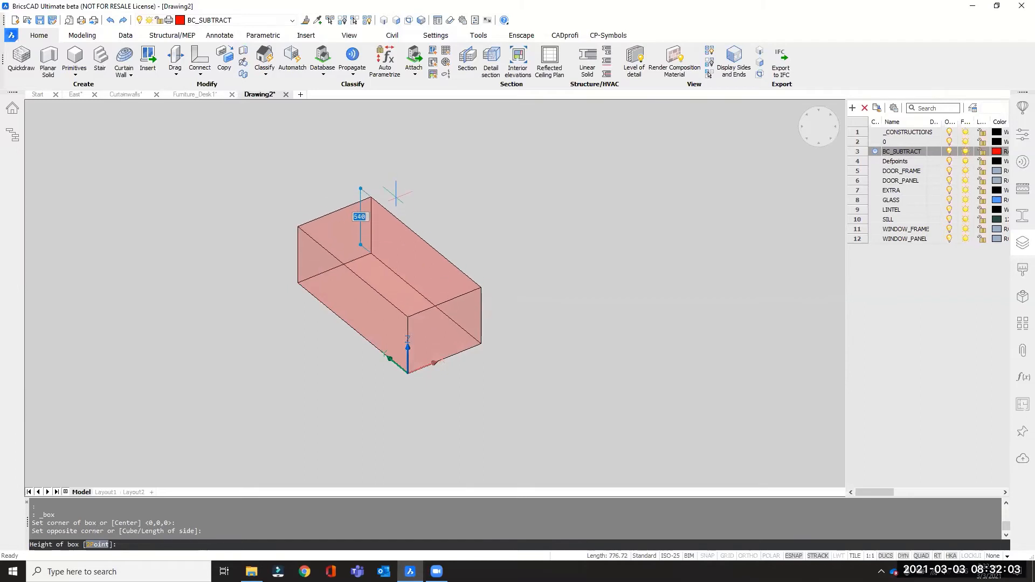
Extend the box 600 mm downward from its base at the origin plane.
shift+middle_drag(395, 193, 412, 199)
text(500)
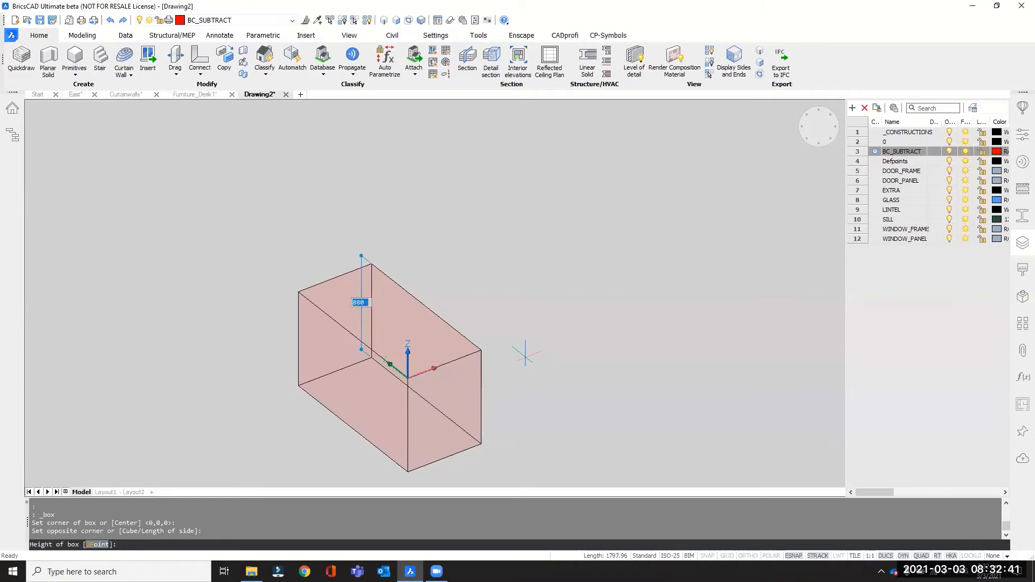
text(600)
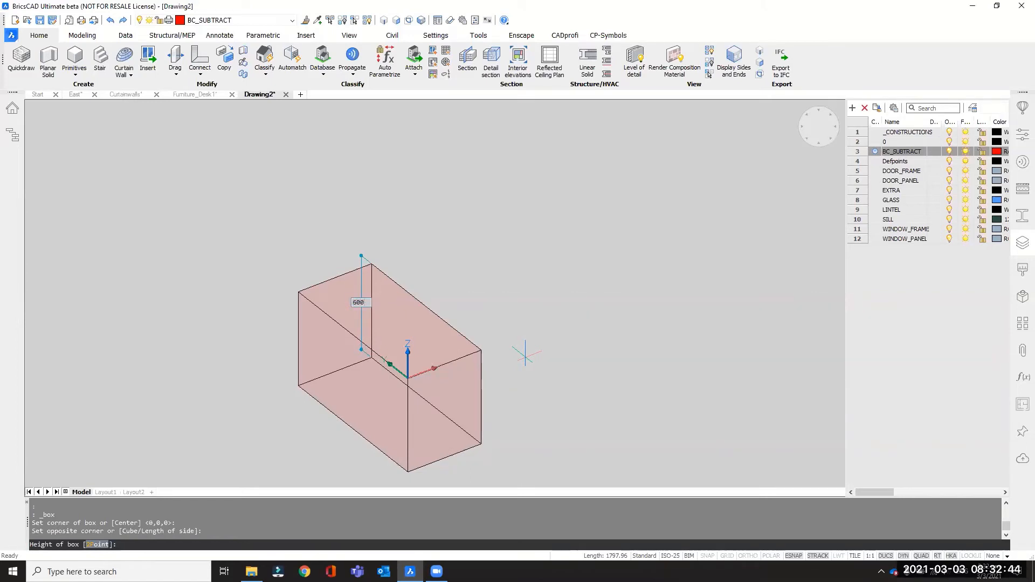
key(Return)
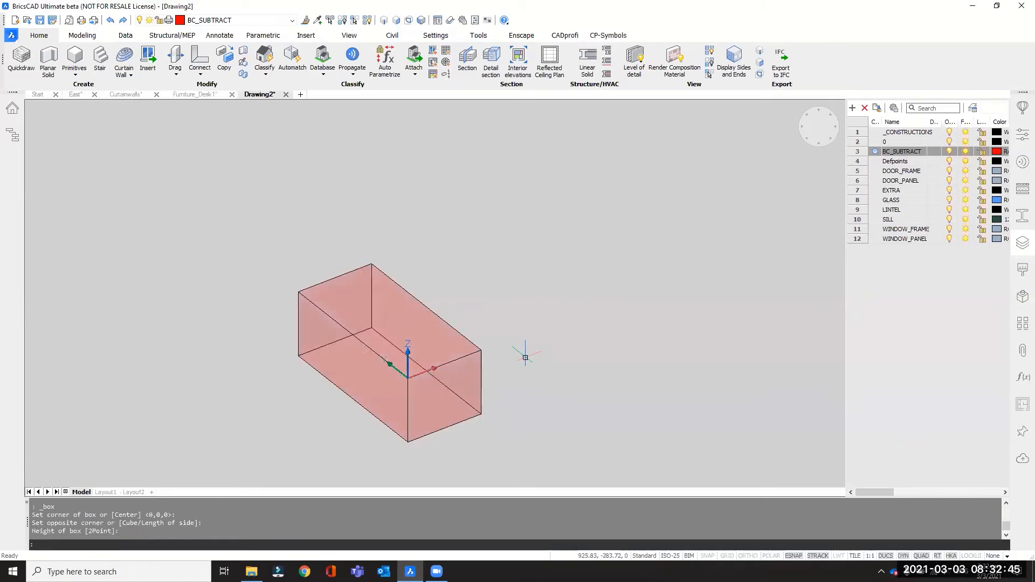
Examine the box's top face with face selection enabled, and turn face selection off again.
shift+middle_drag(525, 354, 521, 372)
scroll(371, 436, up, 3)
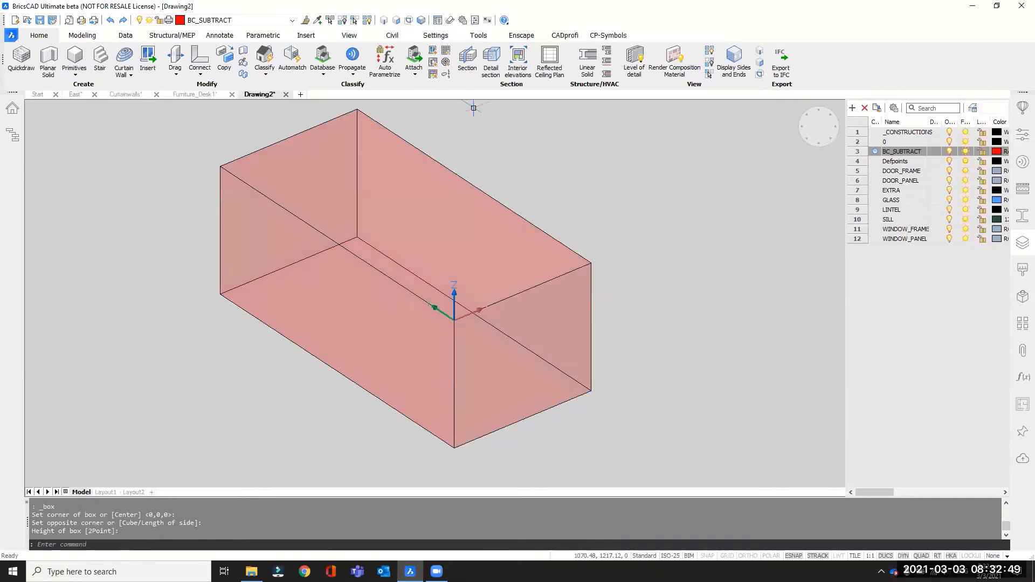
click(397, 20)
mouse_move(461, 258)
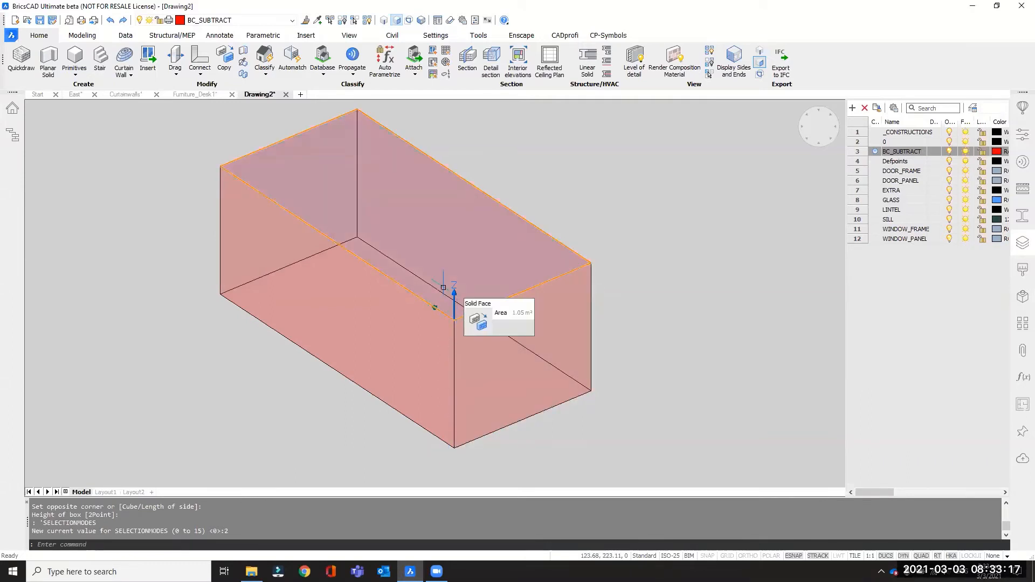
scroll(444, 305, down, 2)
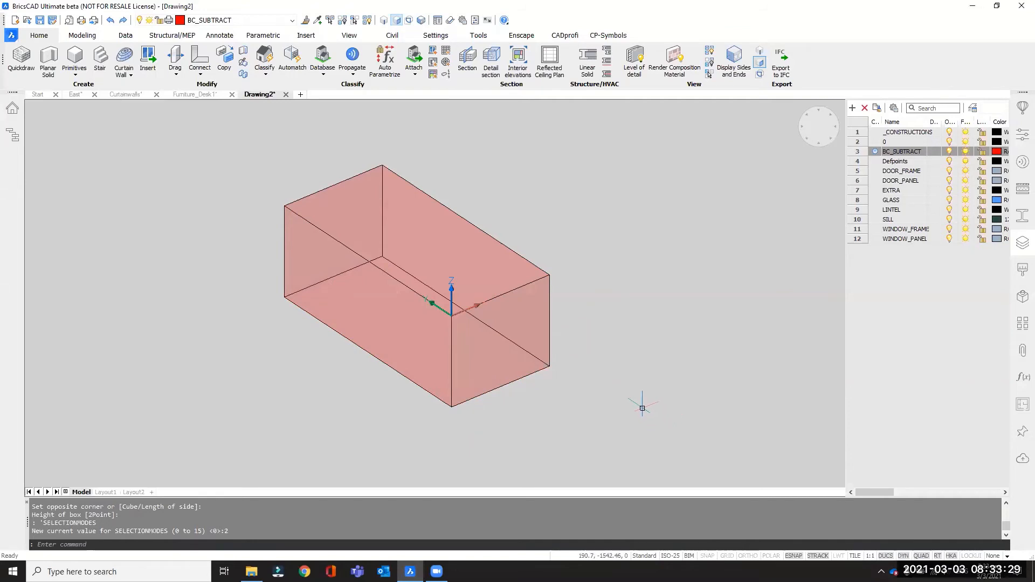
middle_drag(641, 407, 654, 419)
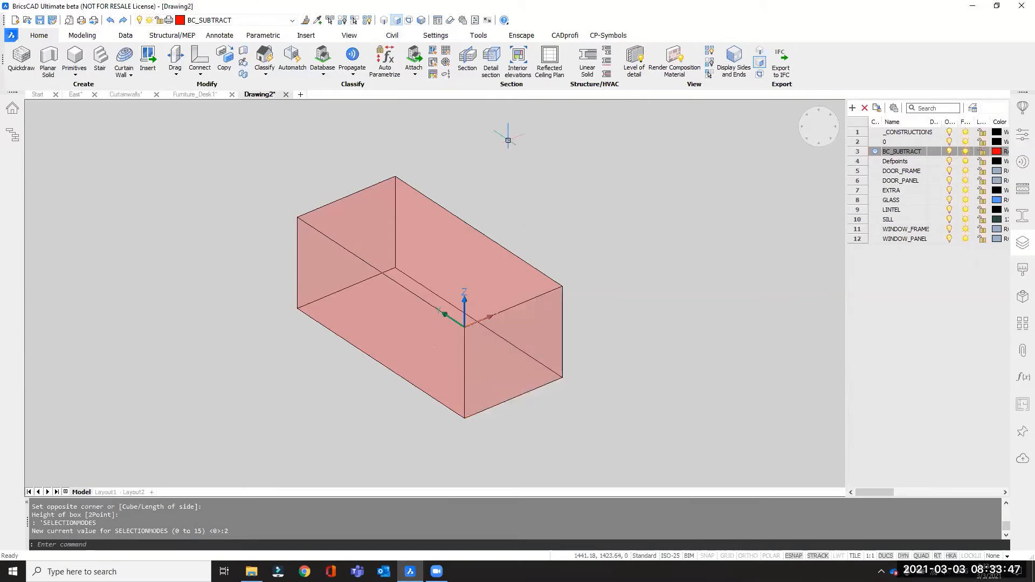
click(396, 19)
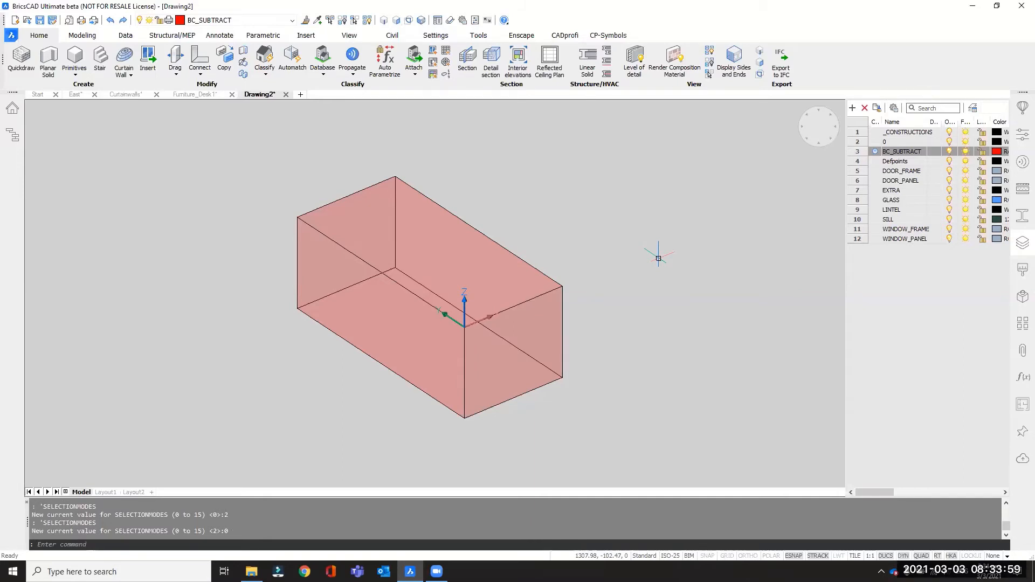
Make WINDOW_FRAME the current layer and enable both boundary detection and face selection.
click(875, 232)
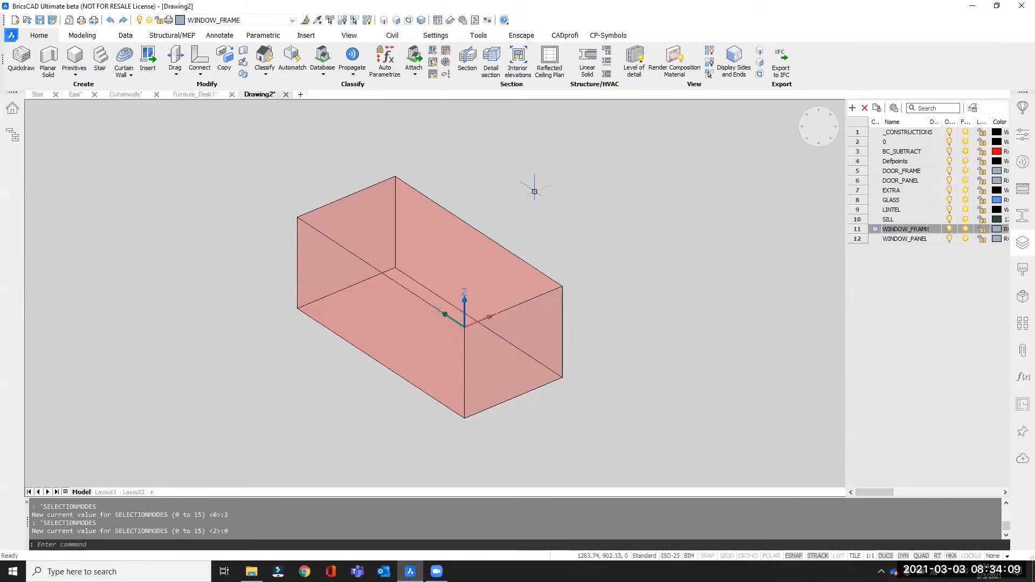
scroll(367, 162, up, 2)
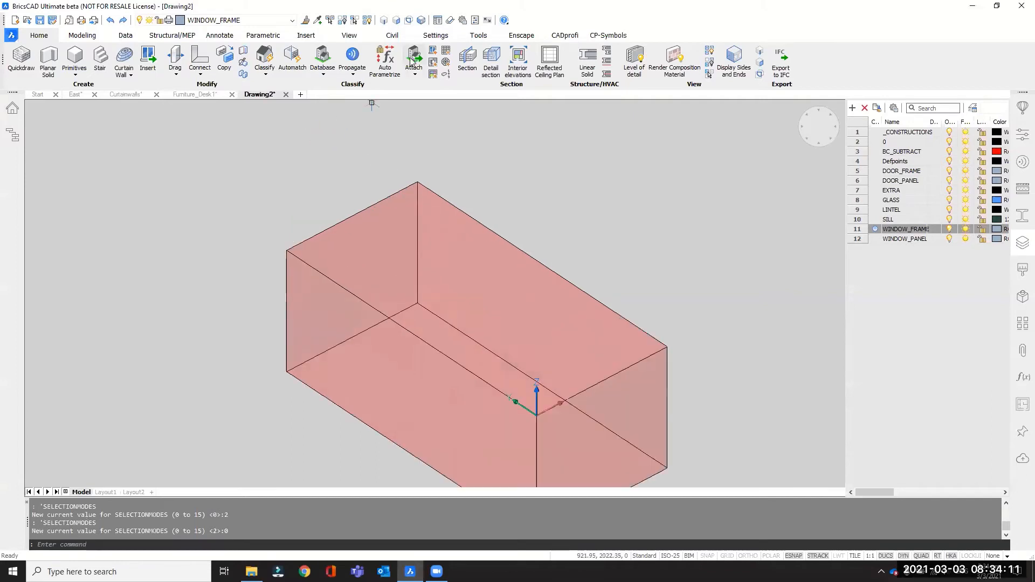
click(408, 21)
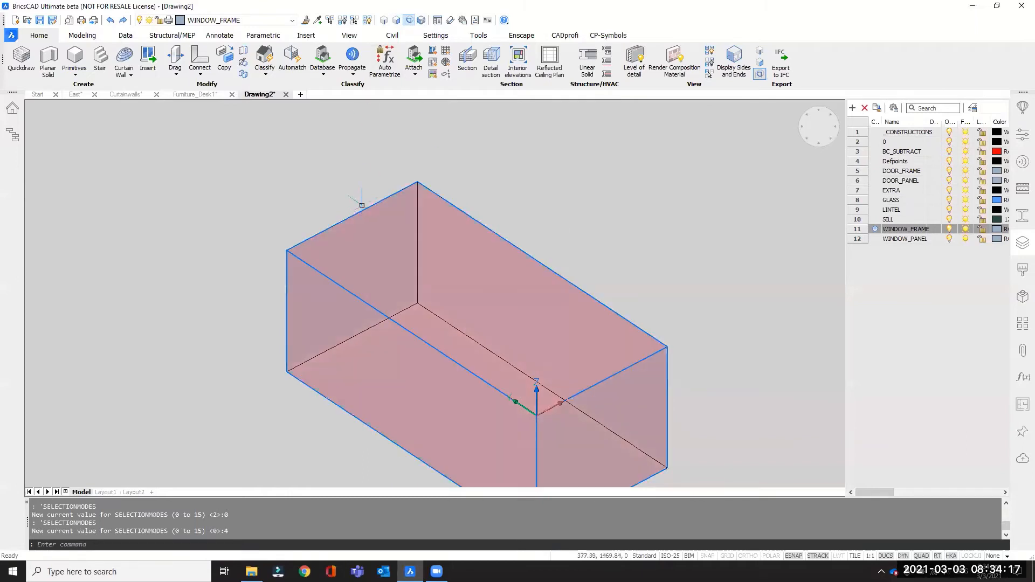
click(397, 20)
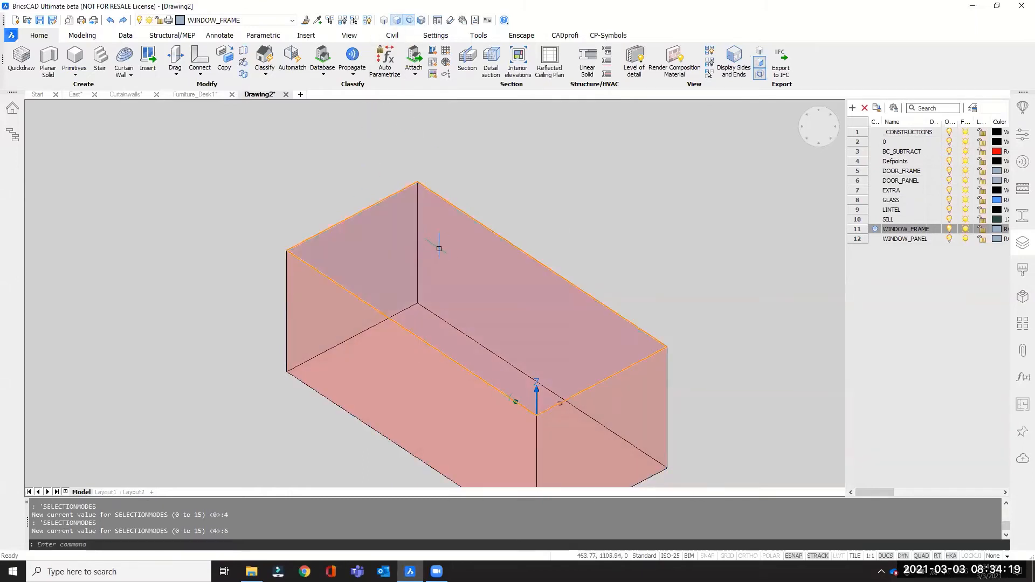
Offset the outer edges of the box's top face 40 mm inward to outline the window frame.
mouse_move(446, 250)
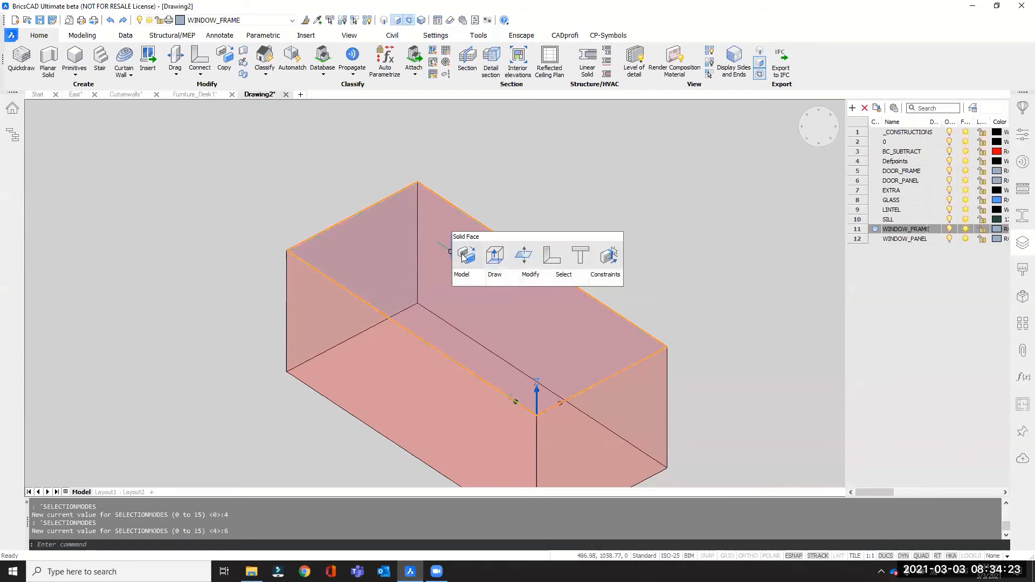
mouse_move(470, 282)
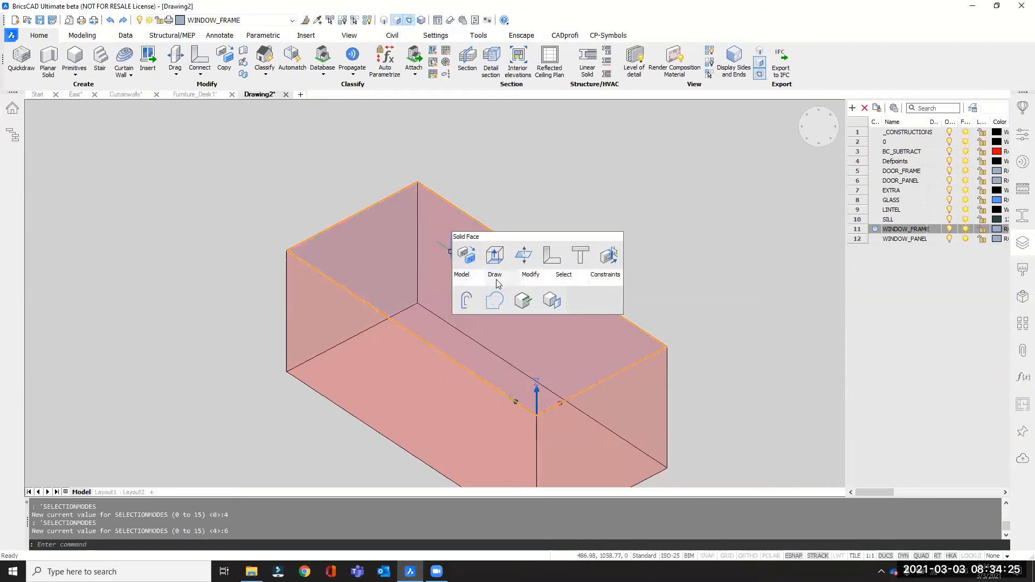
click(464, 303)
scroll(485, 272, up, 3)
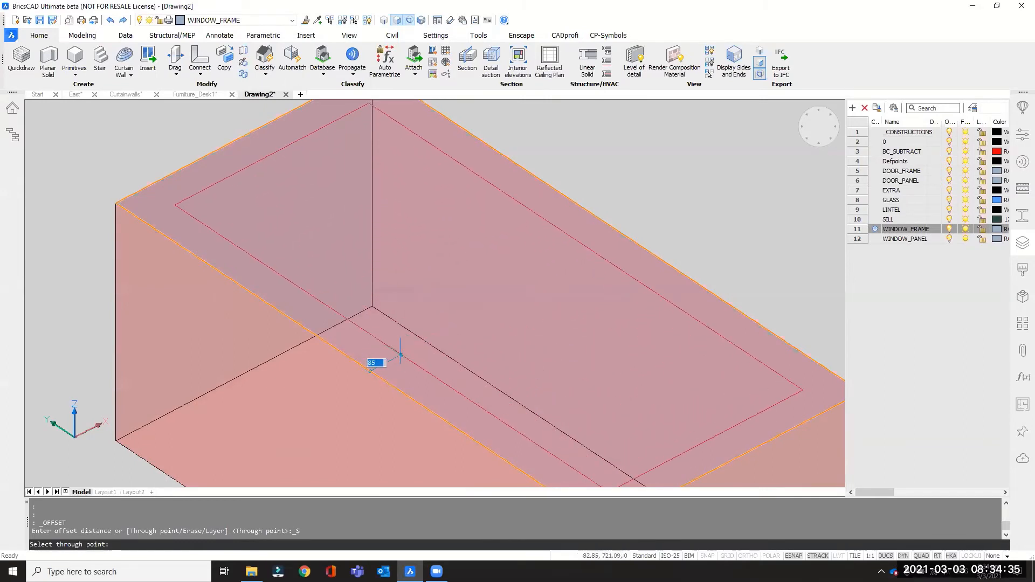
text(40)
key(Return)
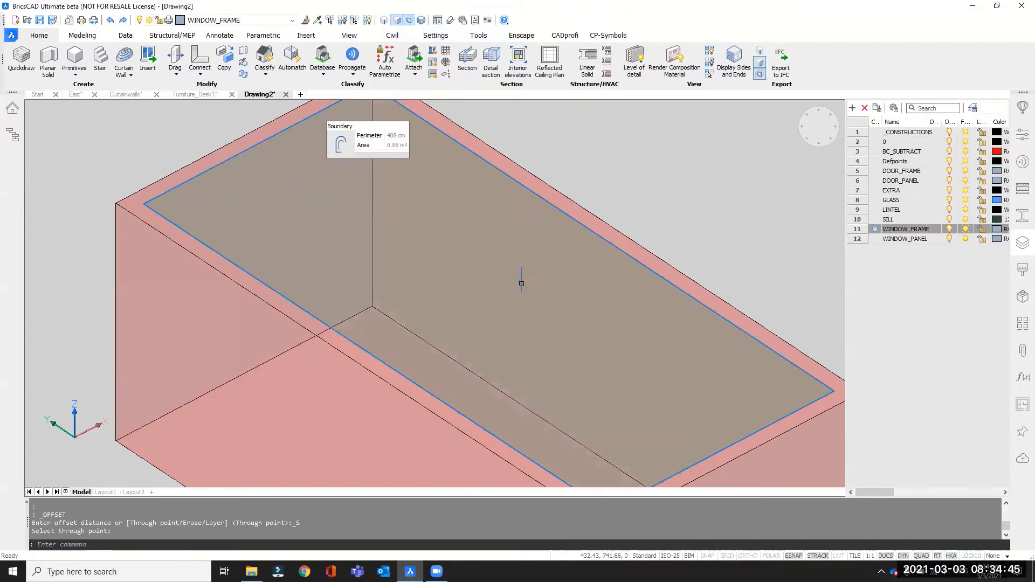
Extrude the ring between the box edge and the offset outline 100 mm downward as a separate solid, using the Create option.
scroll(521, 283, down, 5)
scroll(240, 222, up, 6)
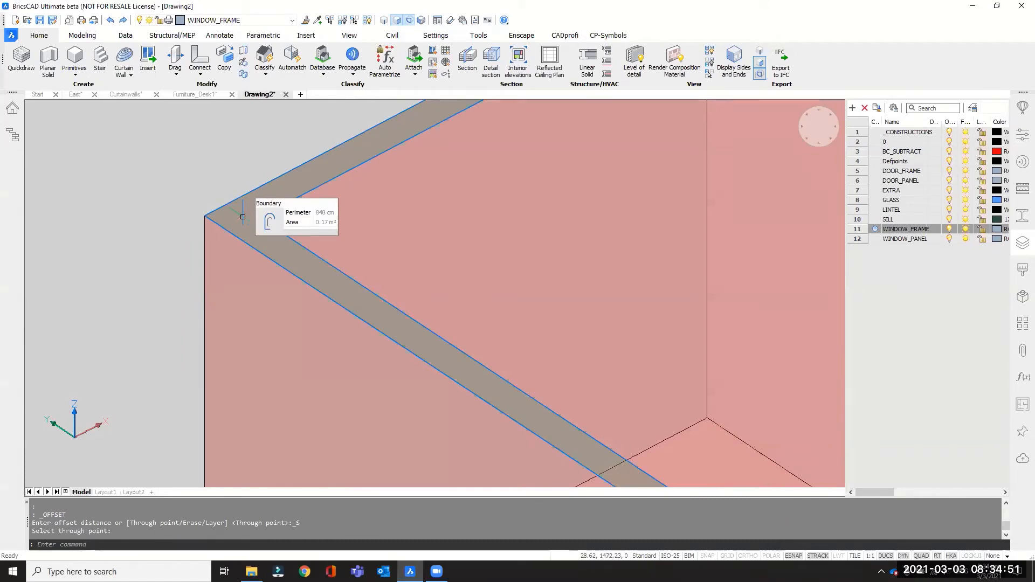
mouse_move(275, 224)
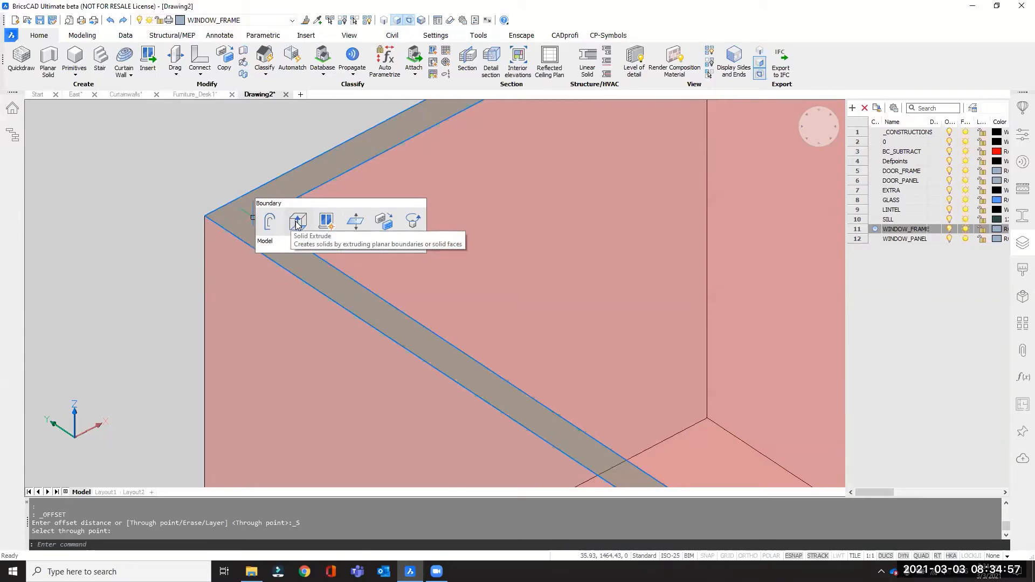
click(297, 225)
scroll(273, 238, down, 5)
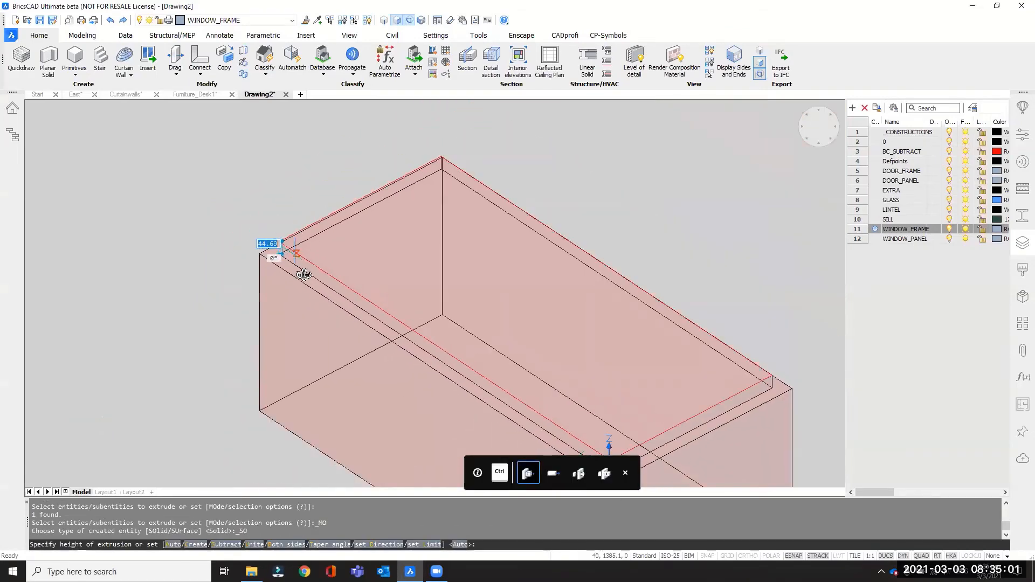
scroll(292, 258, up, 3)
scroll(297, 253, up, 3)
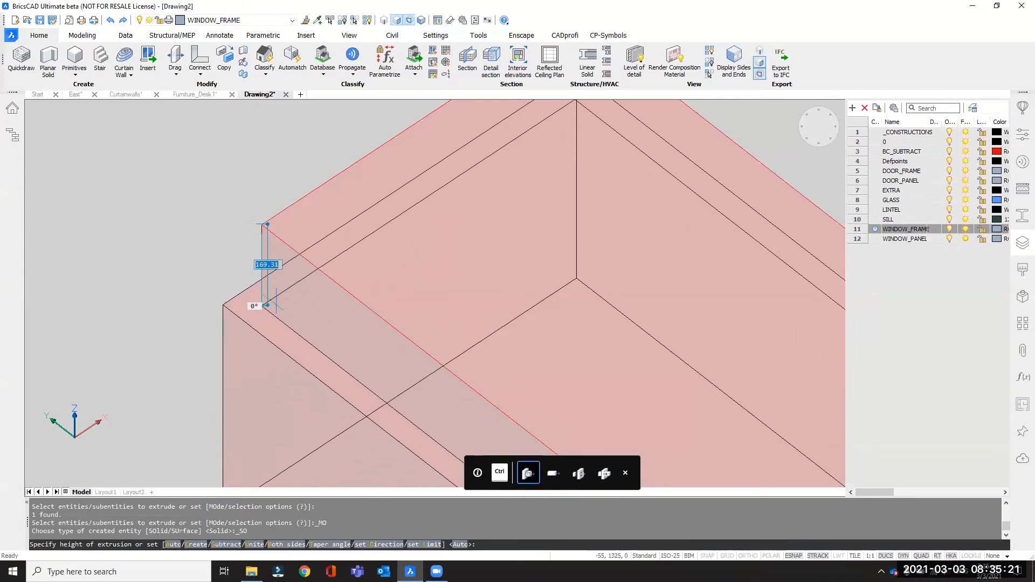
key(ctrl)
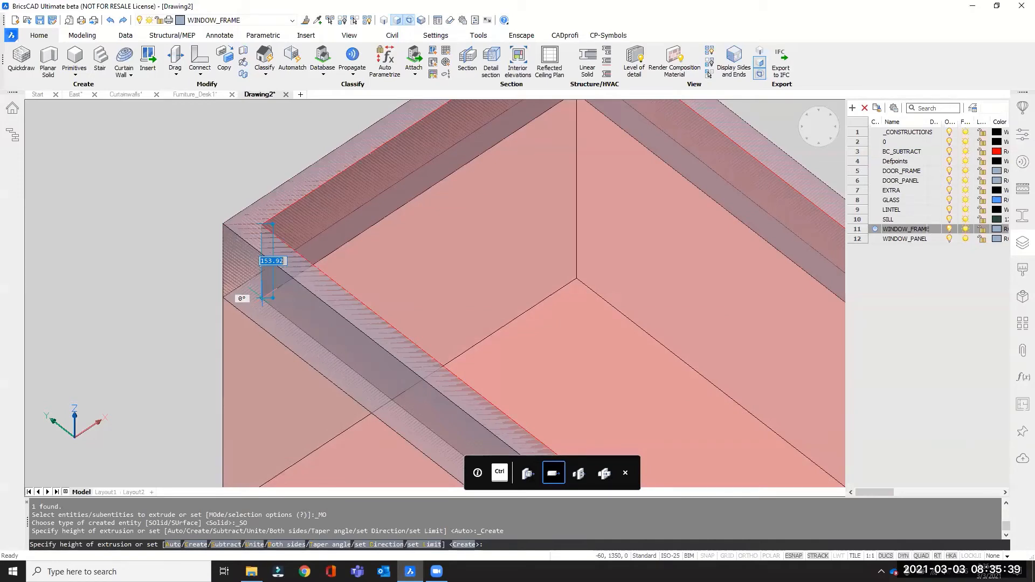
text(100)
key(Return)
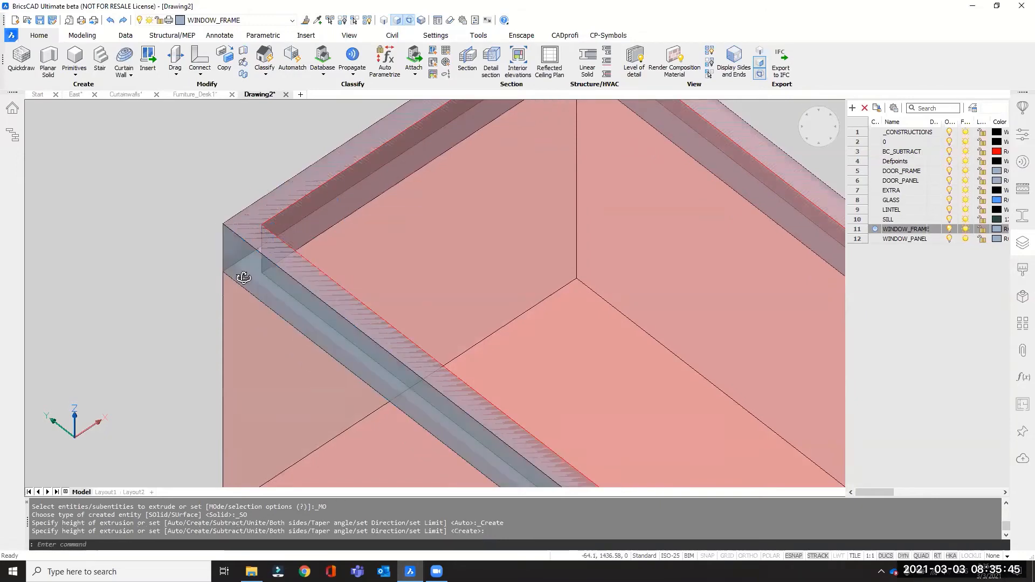
List the drawing's 3D solids in its structure tree and highlight the subtraction box and the window frame in turn.
shift+middle_drag(243, 277, 279, 263)
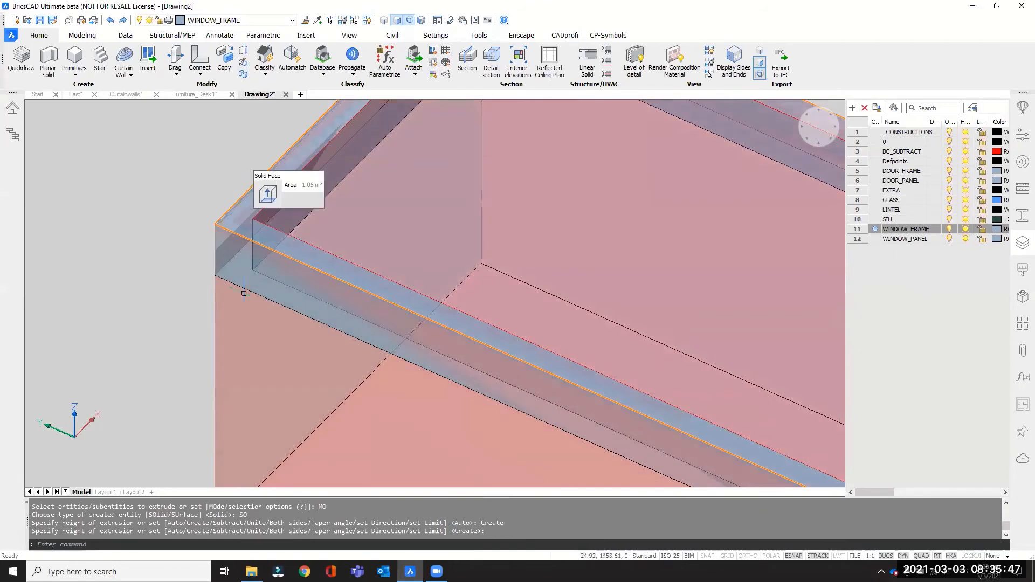
click(12, 134)
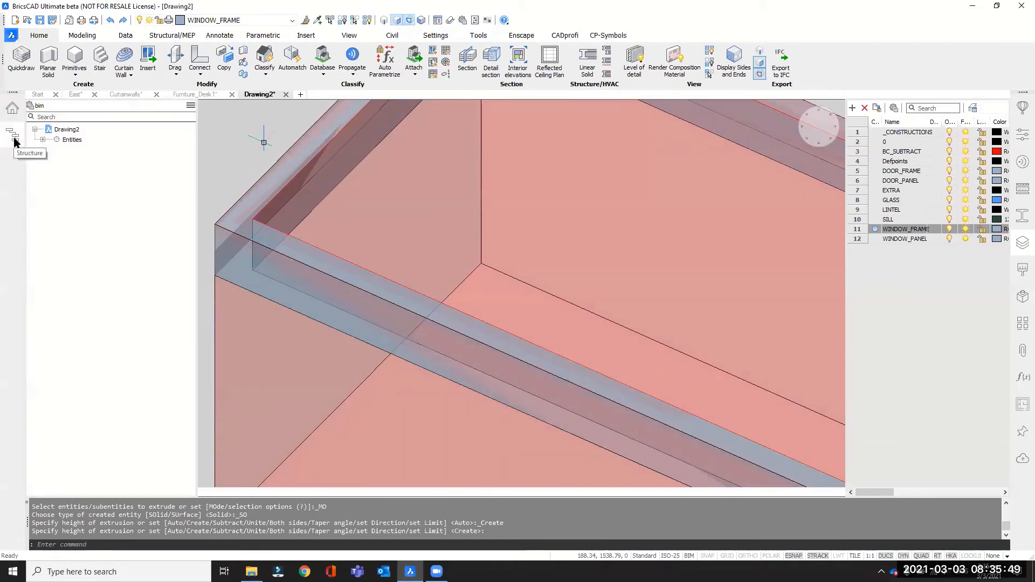
click(42, 140)
click(50, 150)
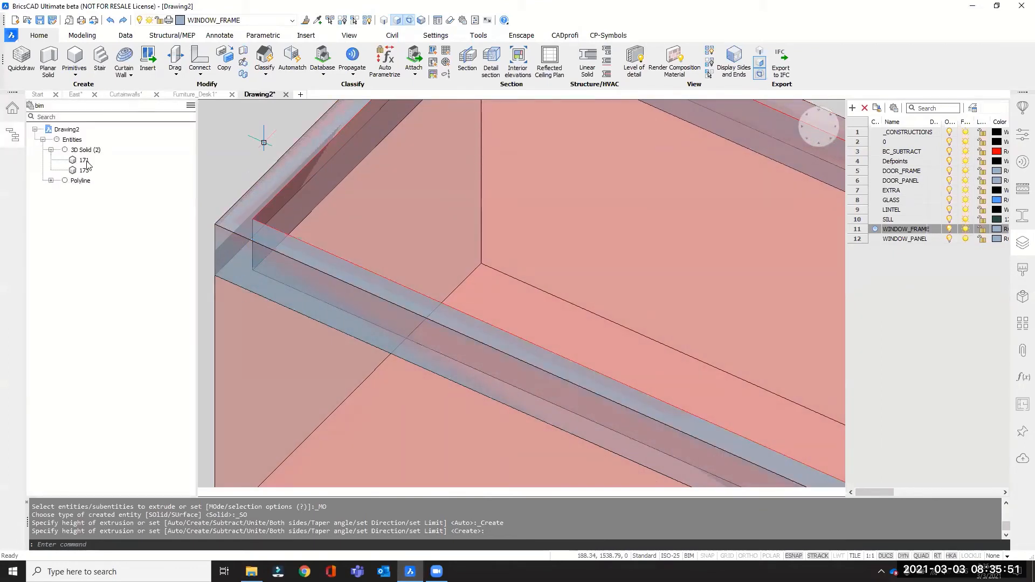
scroll(351, 278, down, 2)
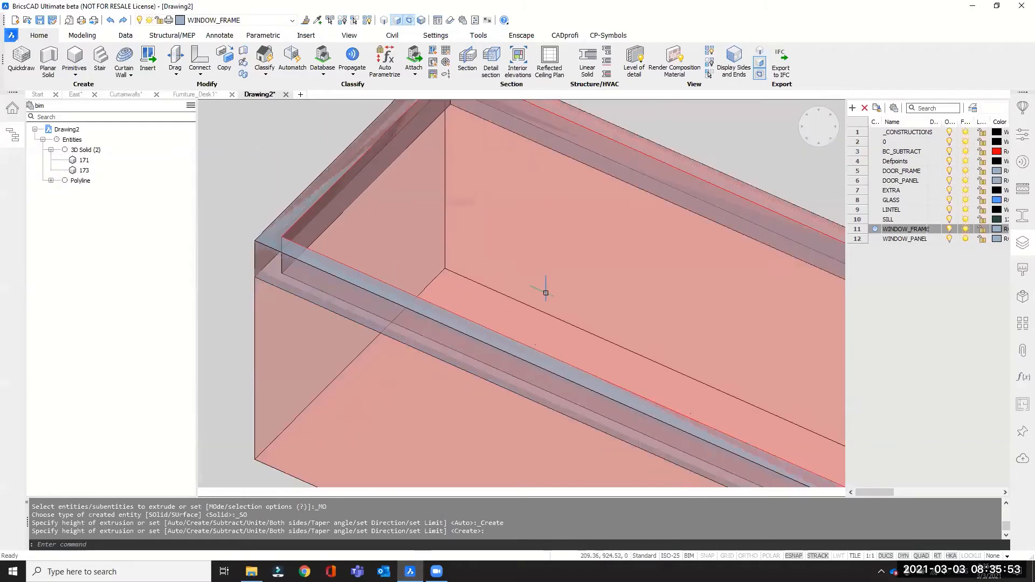
shift+middle_drag(565, 319, 390, 238)
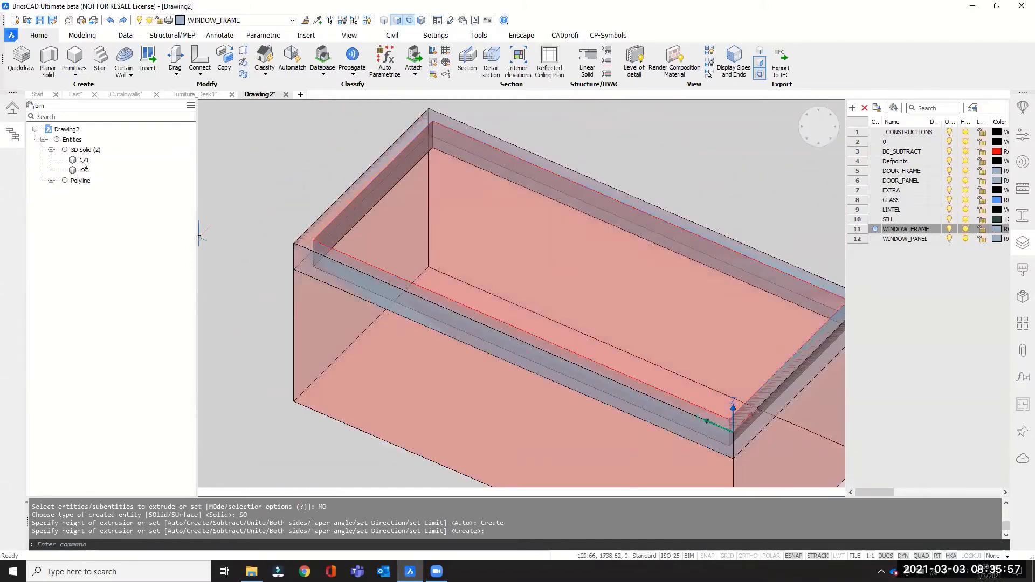
click(83, 160)
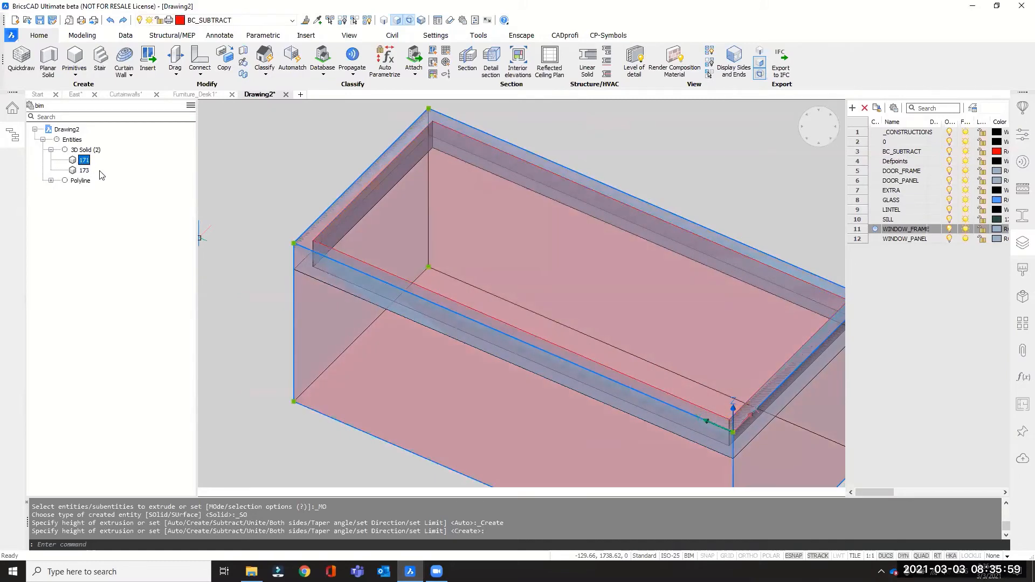
key(Escape)
click(84, 170)
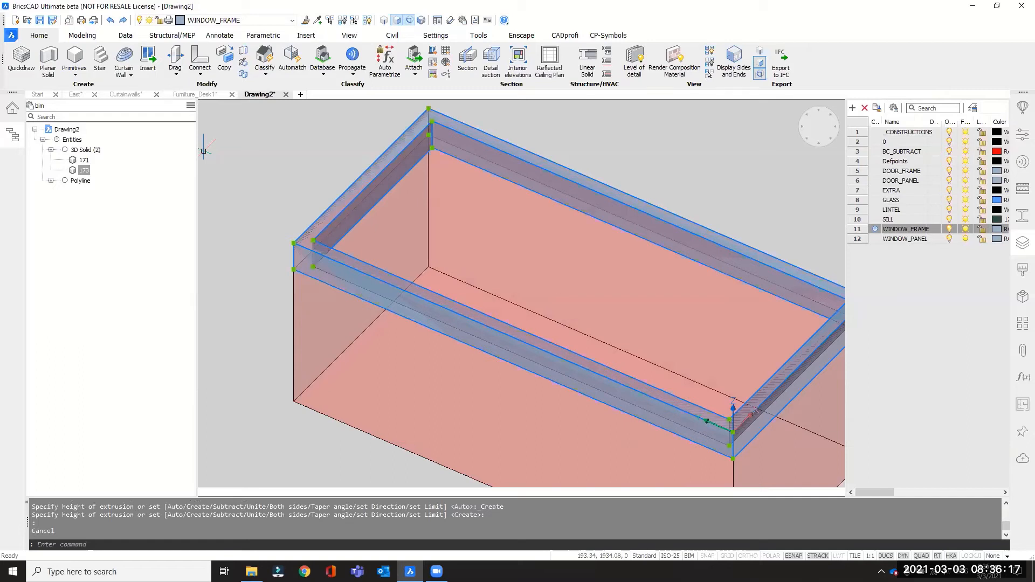
key(Escape)
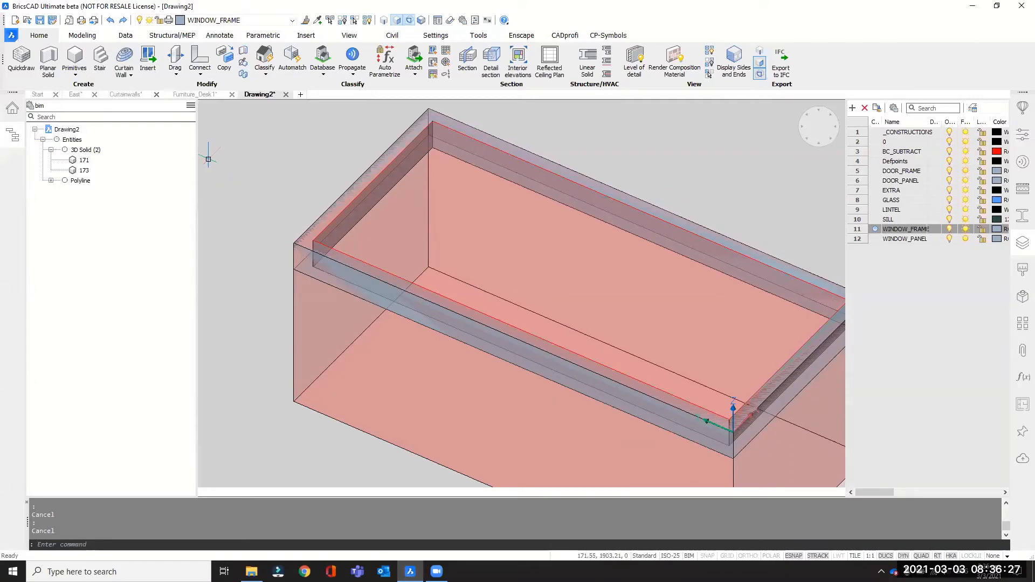
click(83, 160)
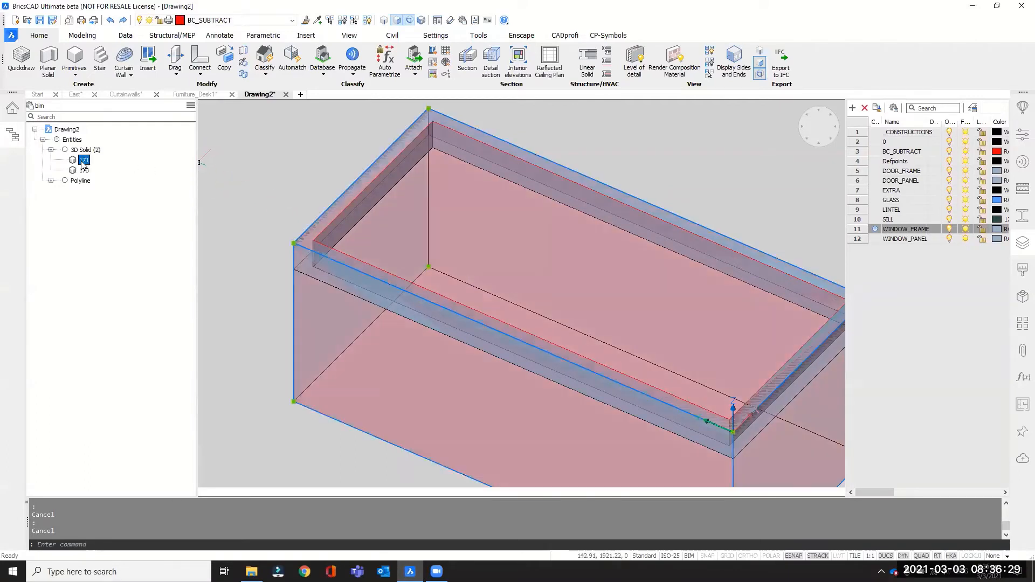
right_click(83, 162)
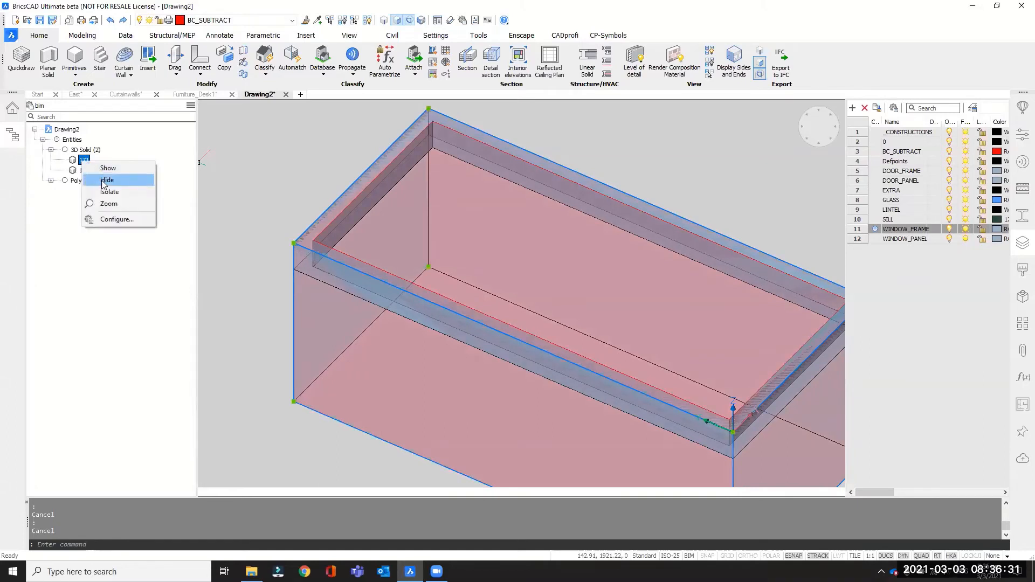
click(231, 161)
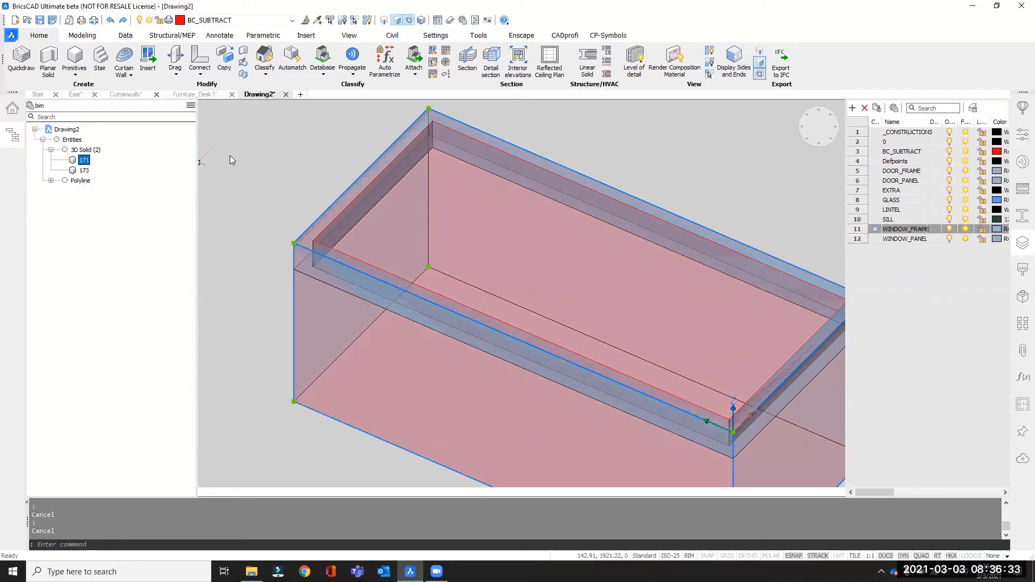
click(252, 160)
key(Escape)
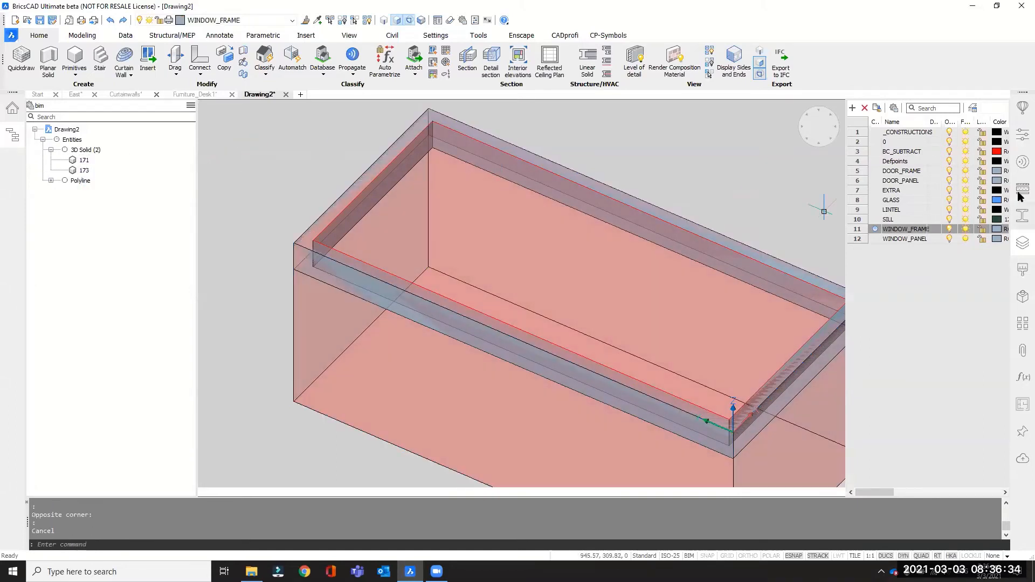
Switch off the BC_SUBTRACT layer to isolate the window frame, and close the structure tree.
click(949, 152)
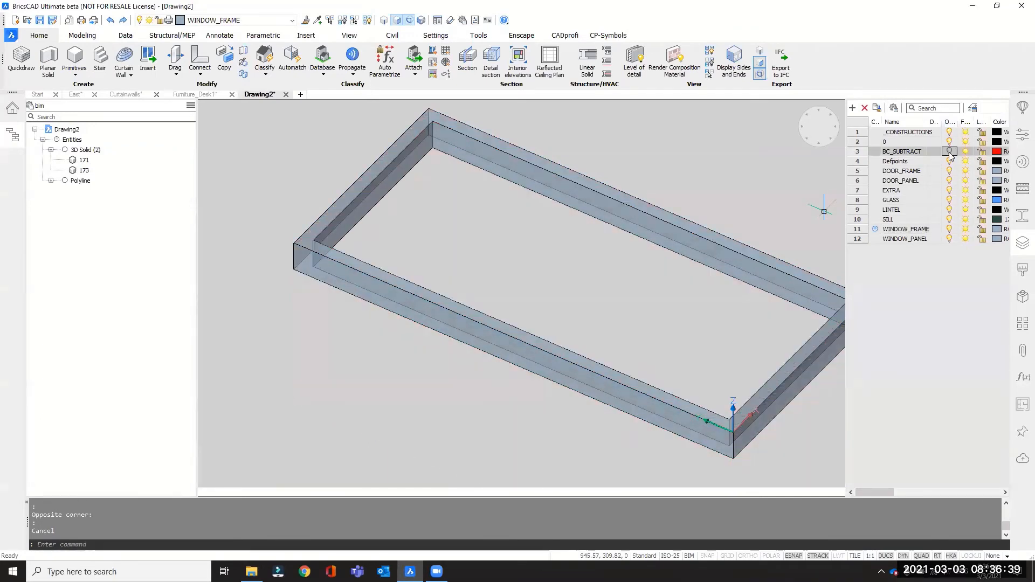
scroll(566, 261, down, 3)
mouse_move(566, 261)
shift+middle_down()
mouse_move(622, 256)
mouse_move(547, 275)
mouse_move(573, 269)
shift+middle_up()
click(12, 136)
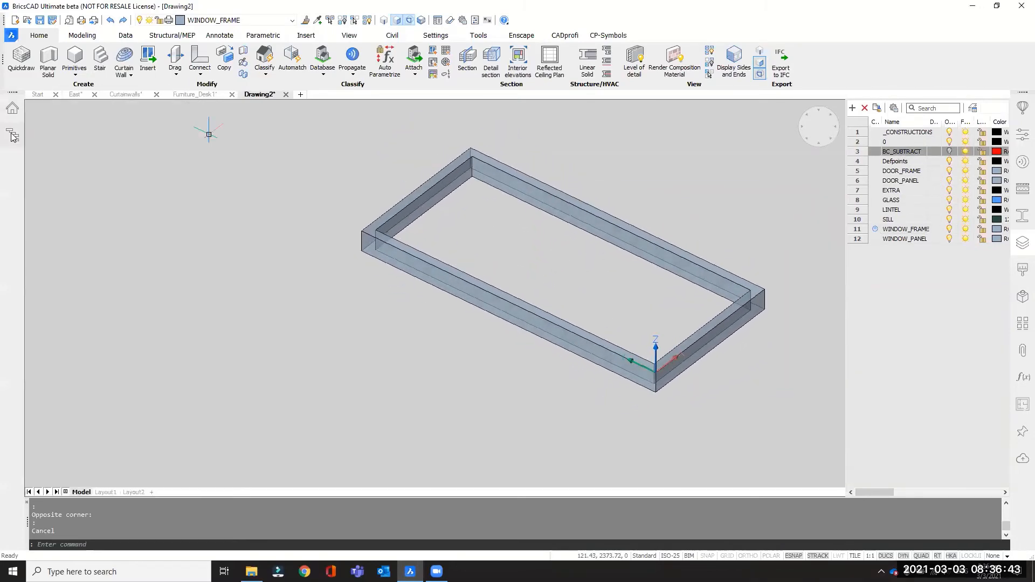
Make GLASS the current layer and extrude the boundary inside the frame 25 mm upward as the glass pane.
scroll(506, 258, down, 1)
scroll(707, 220, up, 1)
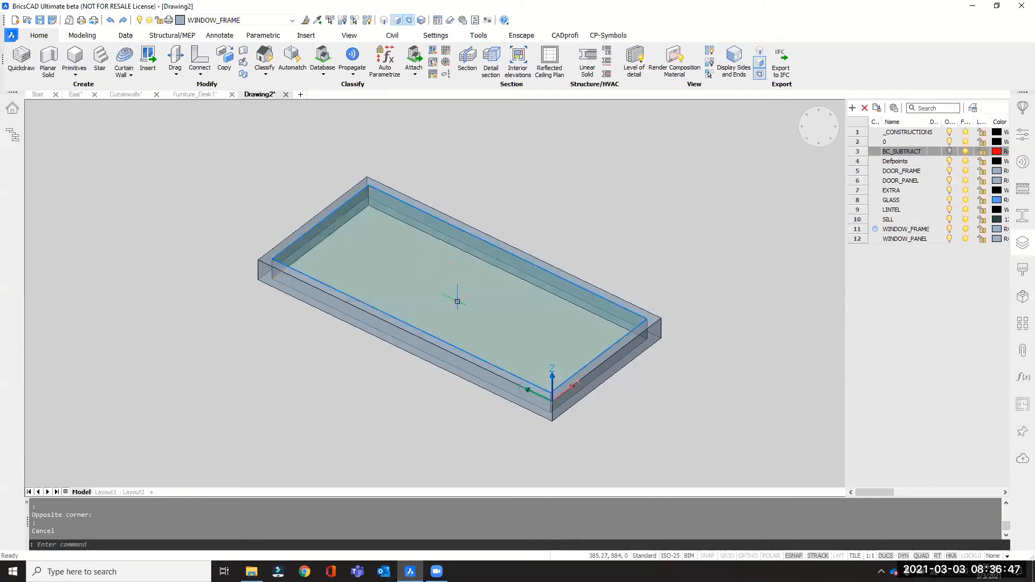
mouse_move(448, 283)
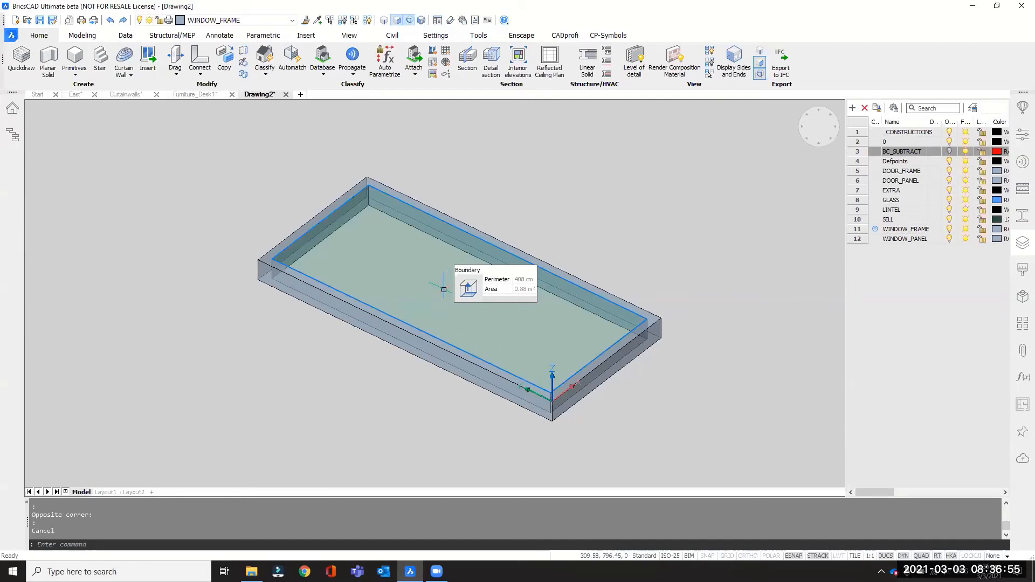
click(877, 201)
click(878, 200)
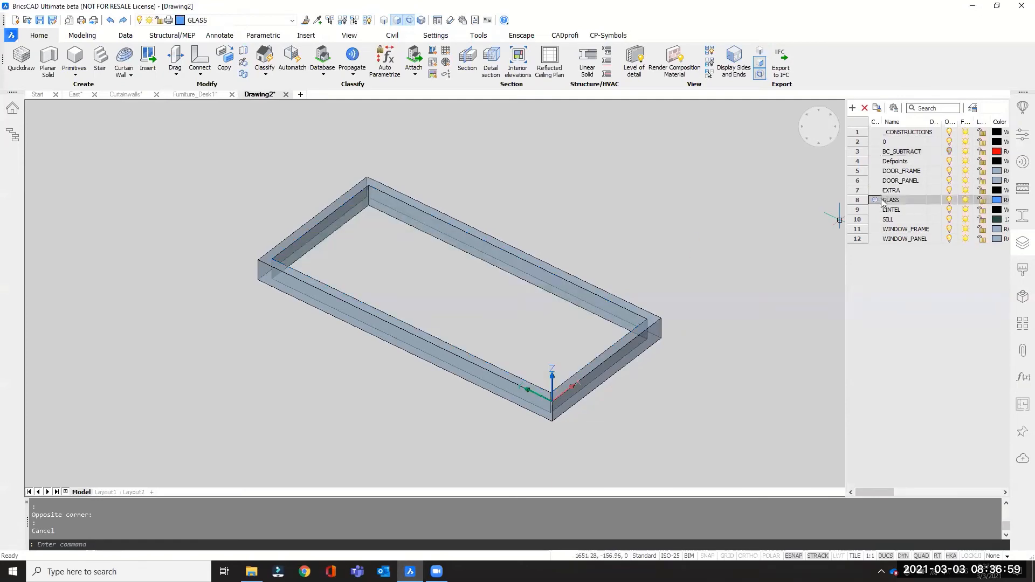
click(427, 290)
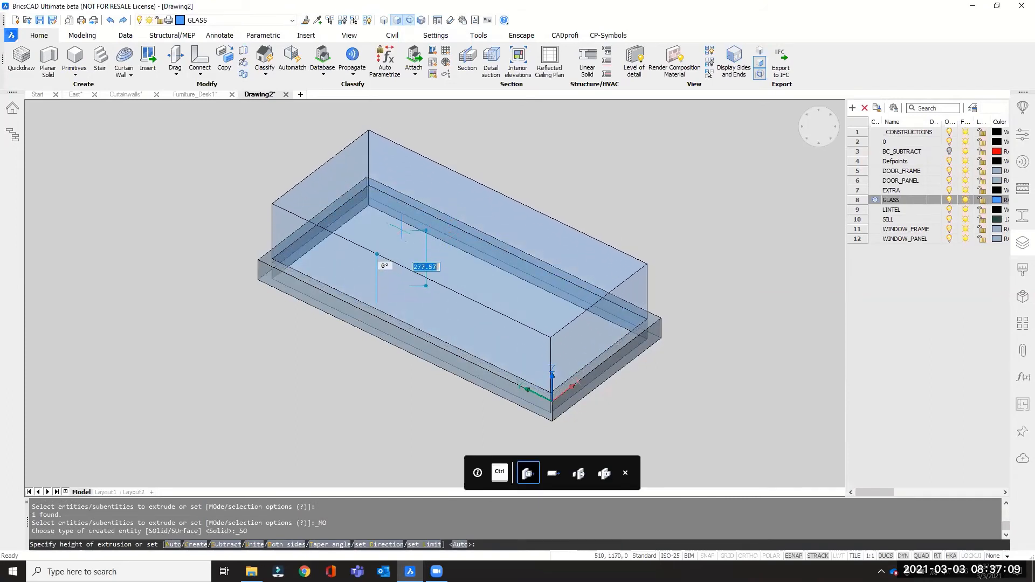
text(25)
key(Return)
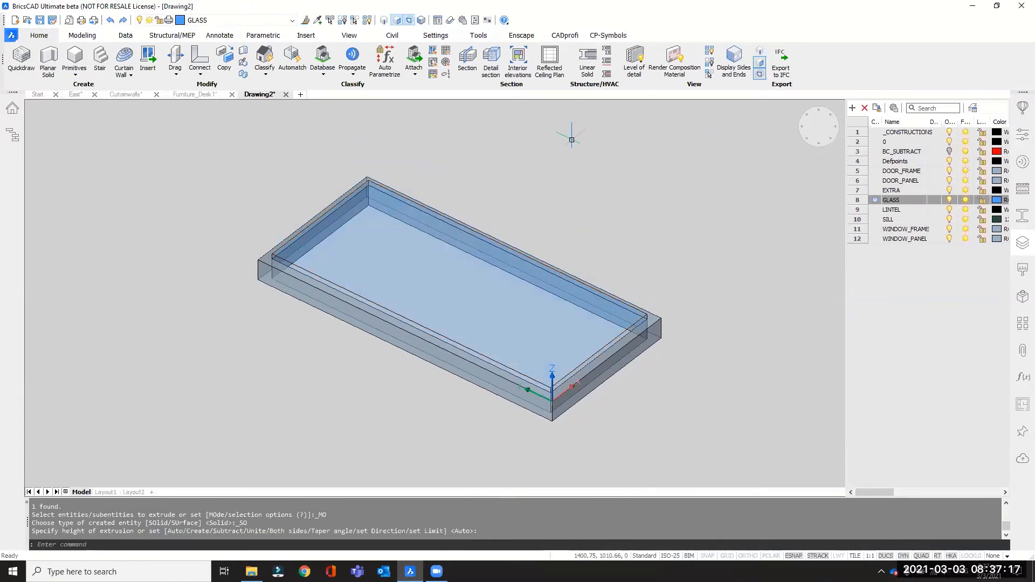
Enable face detection in the selection modes so faces of the window solids can be highlighted.
middle_drag(577, 140, 601, 144)
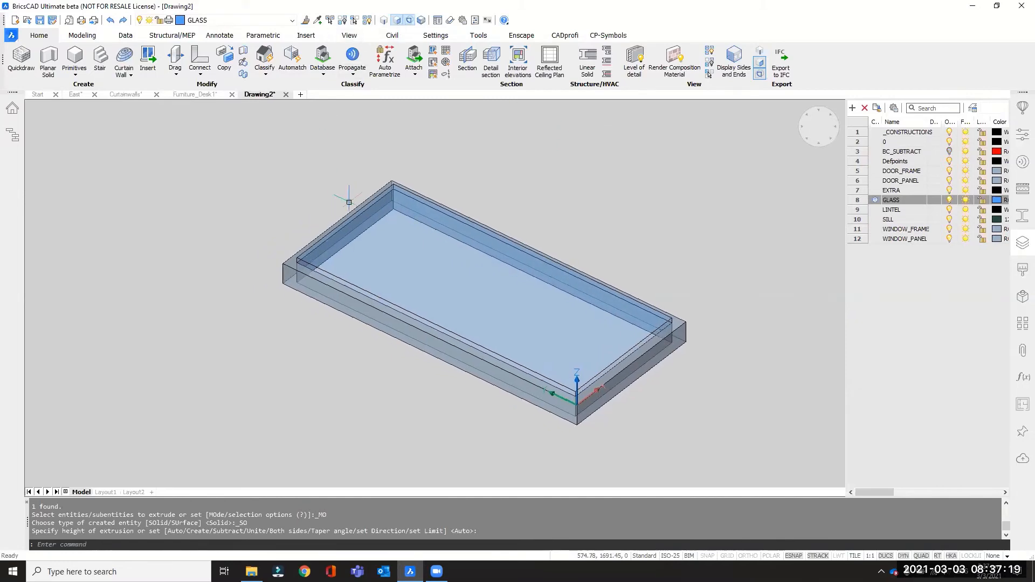
middle_drag(347, 197, 356, 217)
scroll(345, 264, up, 4)
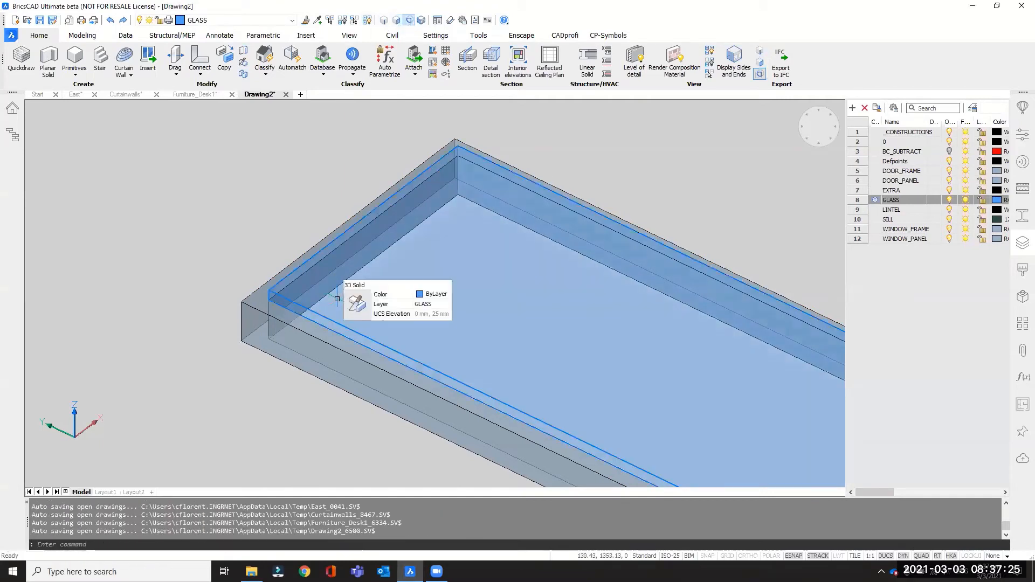
click(396, 21)
scroll(371, 246, up, 2)
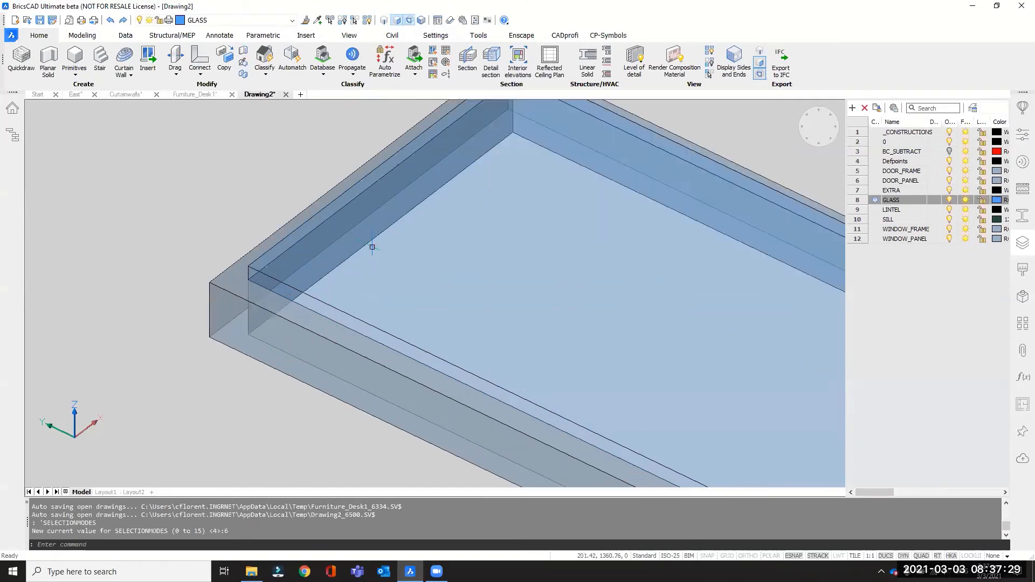
Select the whole glass pane solid and move it 75 mm straight down inside the window frame.
key(Tab)
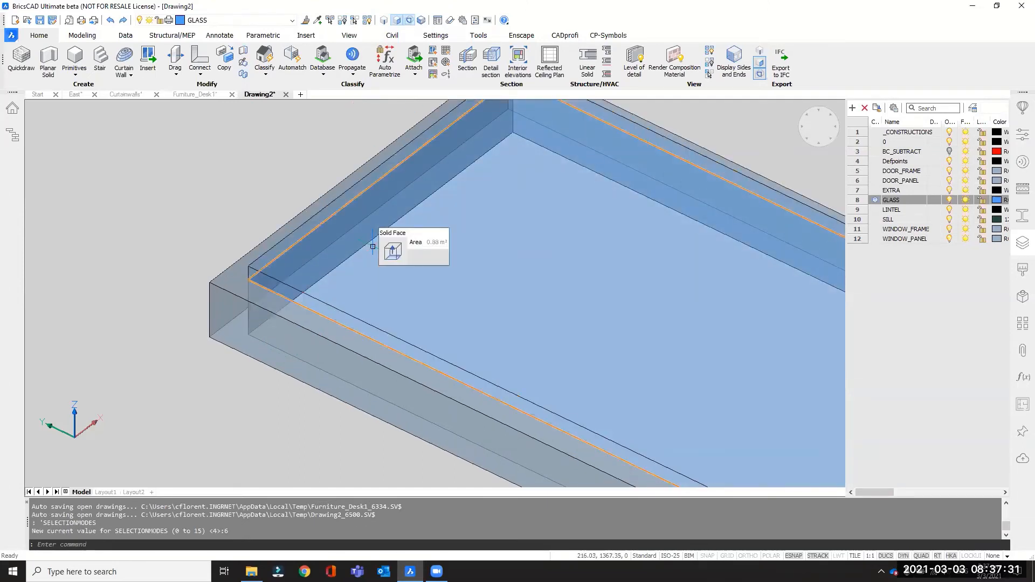
key(Tab)
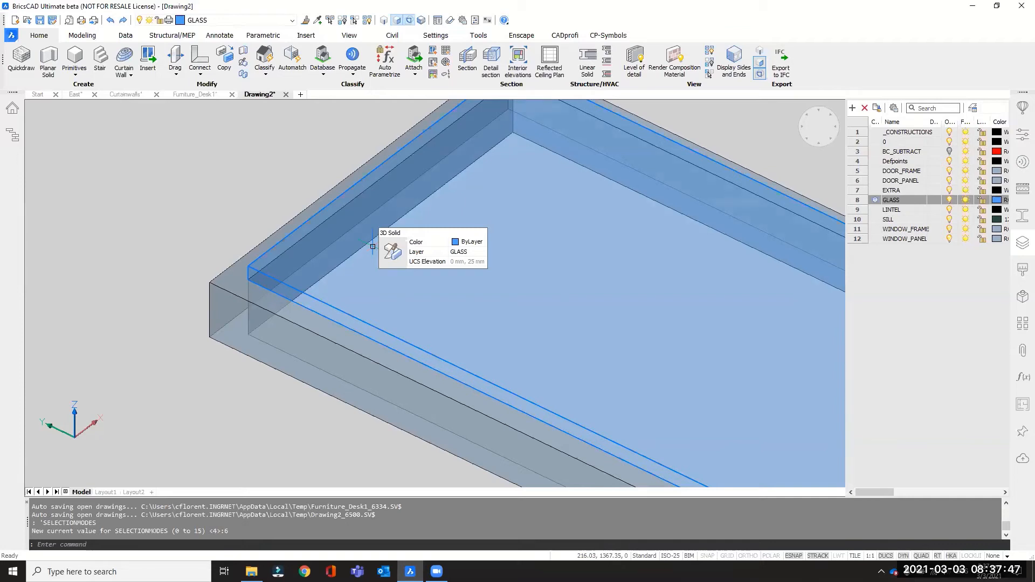
click(372, 246)
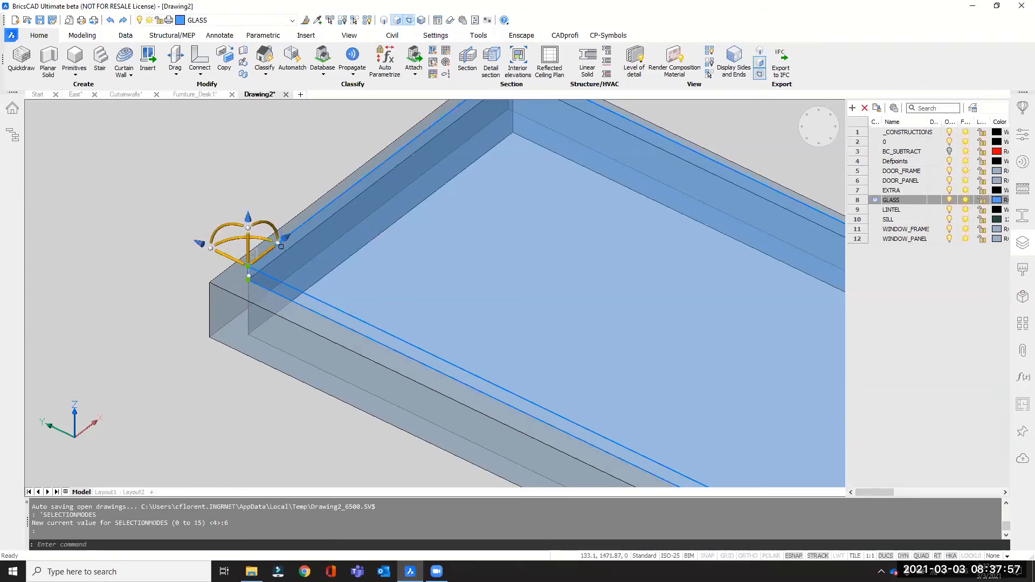
shift+middle_drag(523, 313, 529, 309)
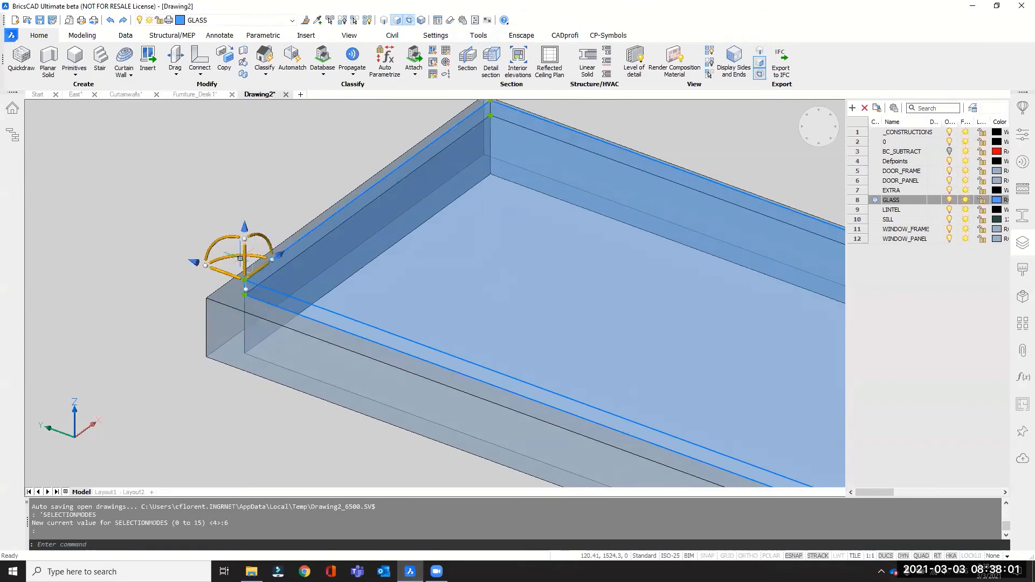
drag(245, 257, 209, 400)
text(75)
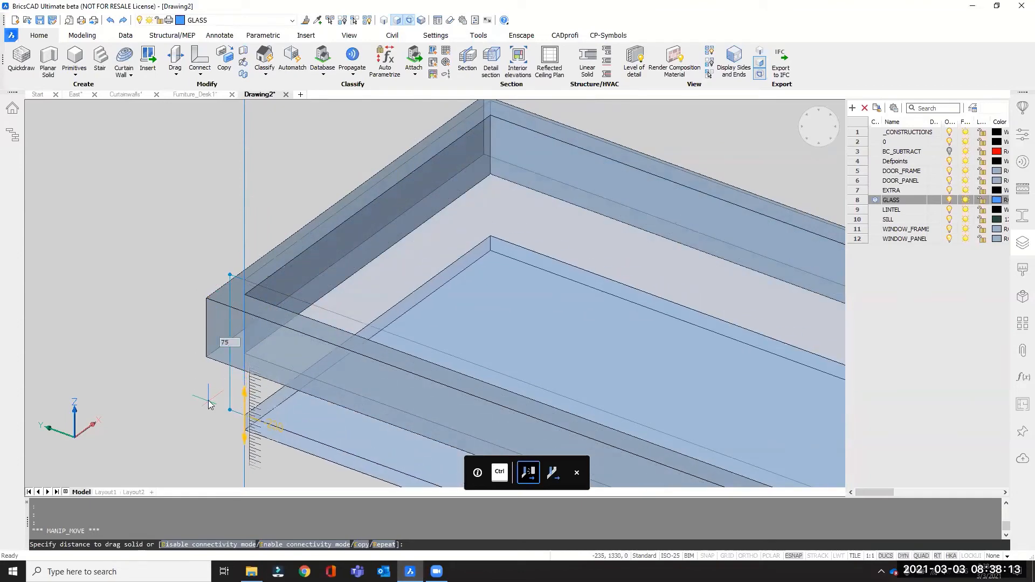
key(Return)
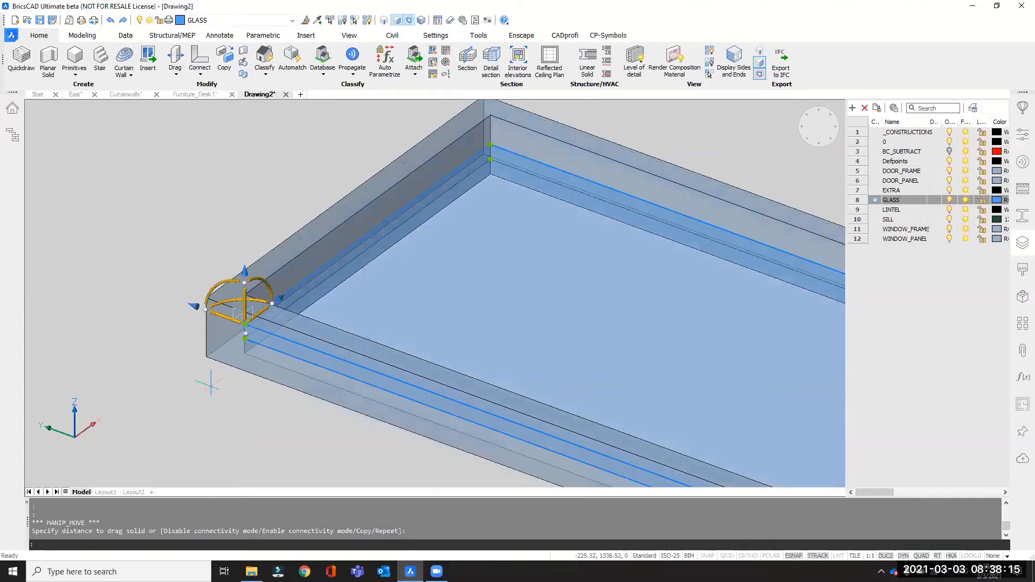
shift+middle_drag(451, 335, 458, 312)
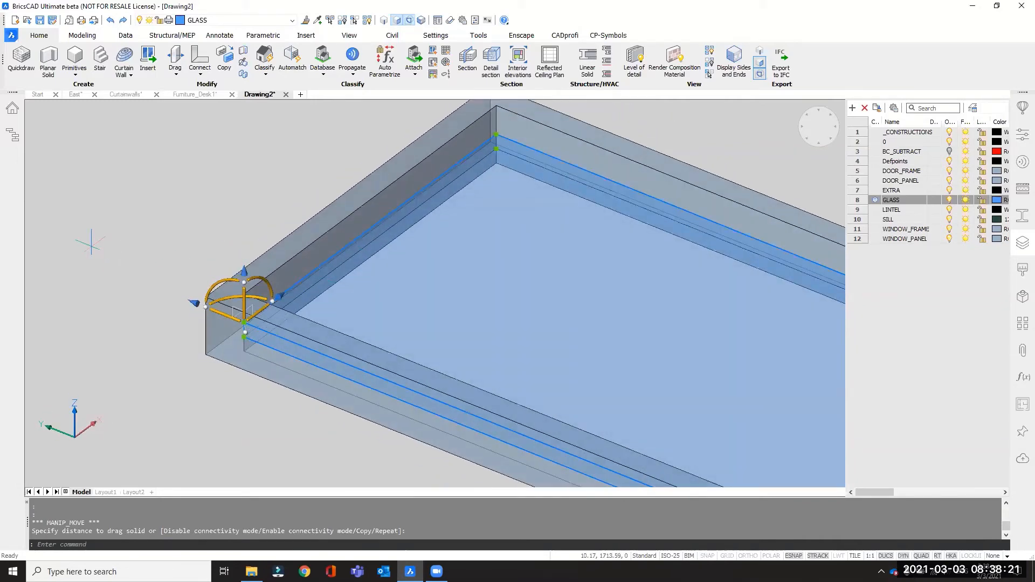
key(Escape)
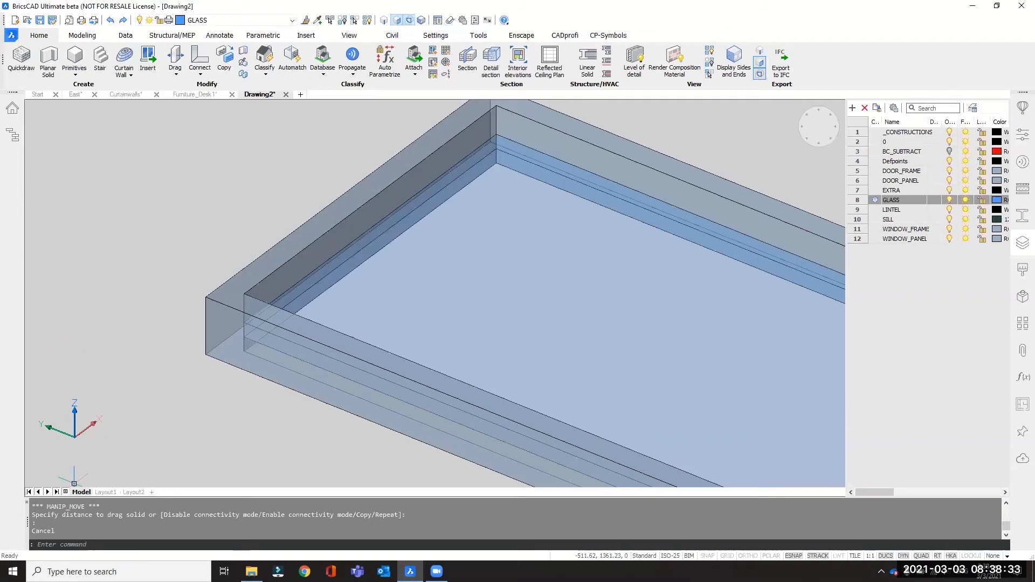
Classify the entire drawing as a Window with BIMCLASSIFY and display its BIM properties.
scroll(214, 287, down, 2)
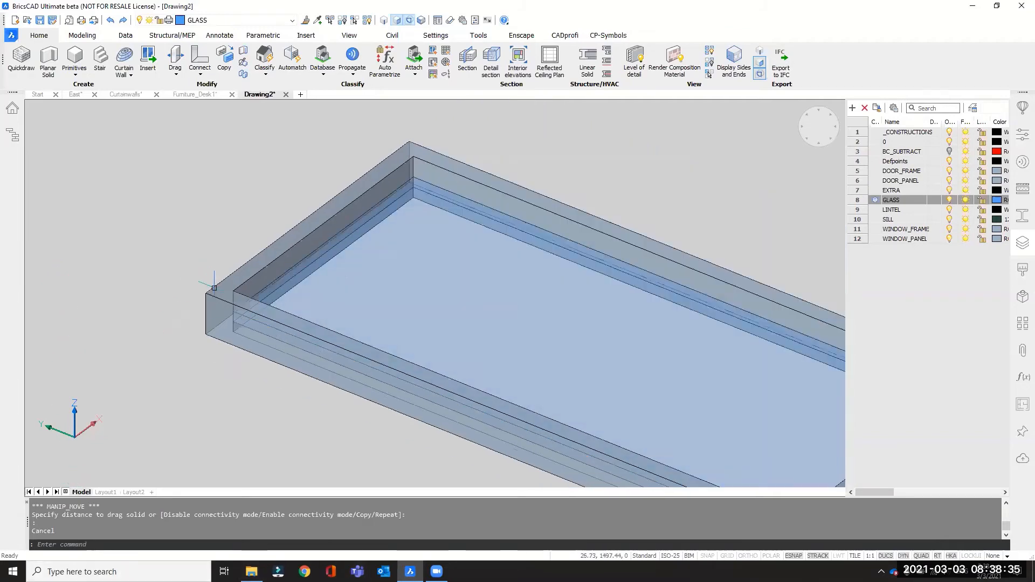
scroll(214, 287, down, 2)
shift+middle_drag(372, 309, 338, 329)
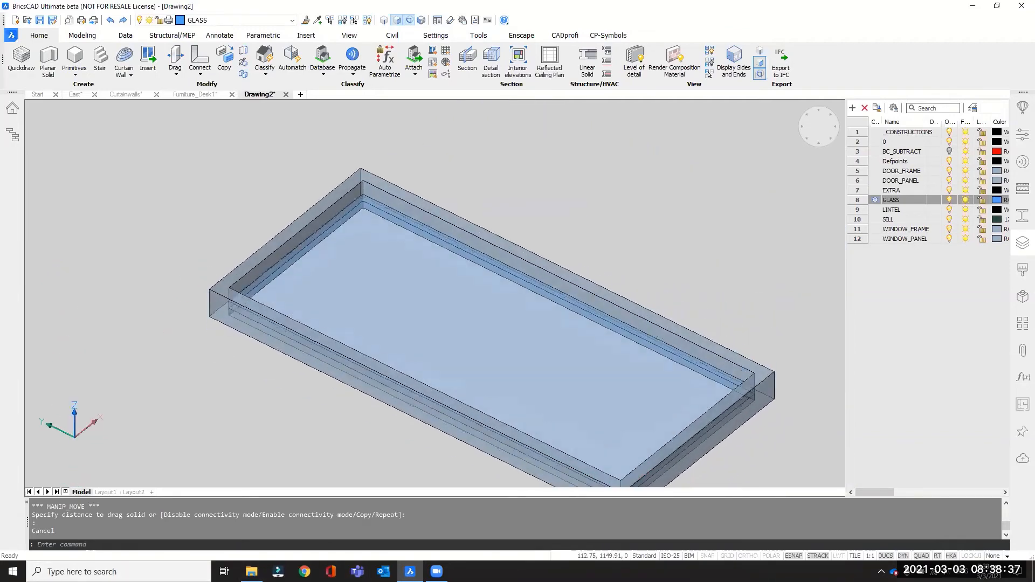
scroll(477, 226, down, 2)
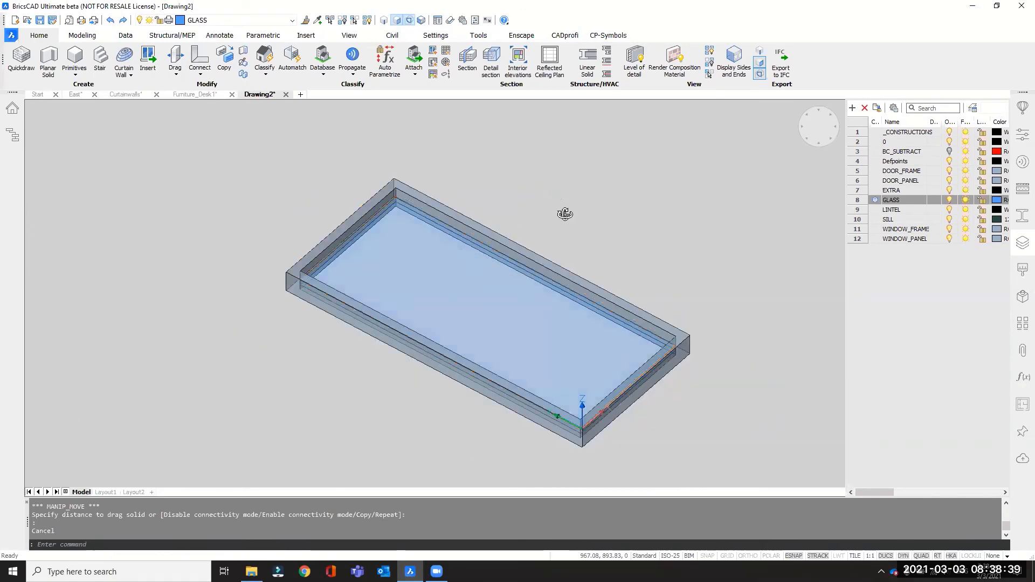
shift+middle_drag(565, 214, 536, 215)
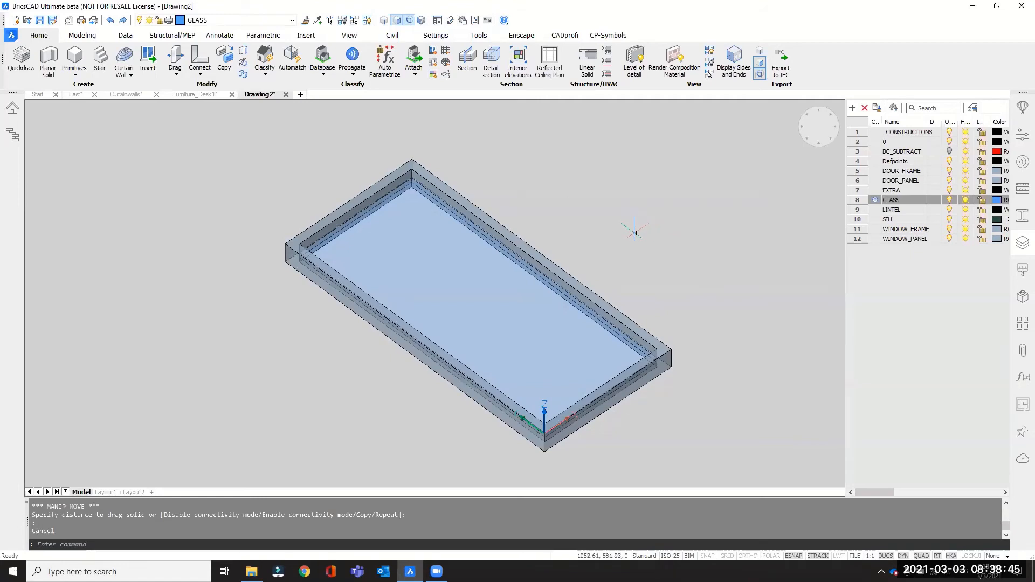
text(BIMCLASSIFY)
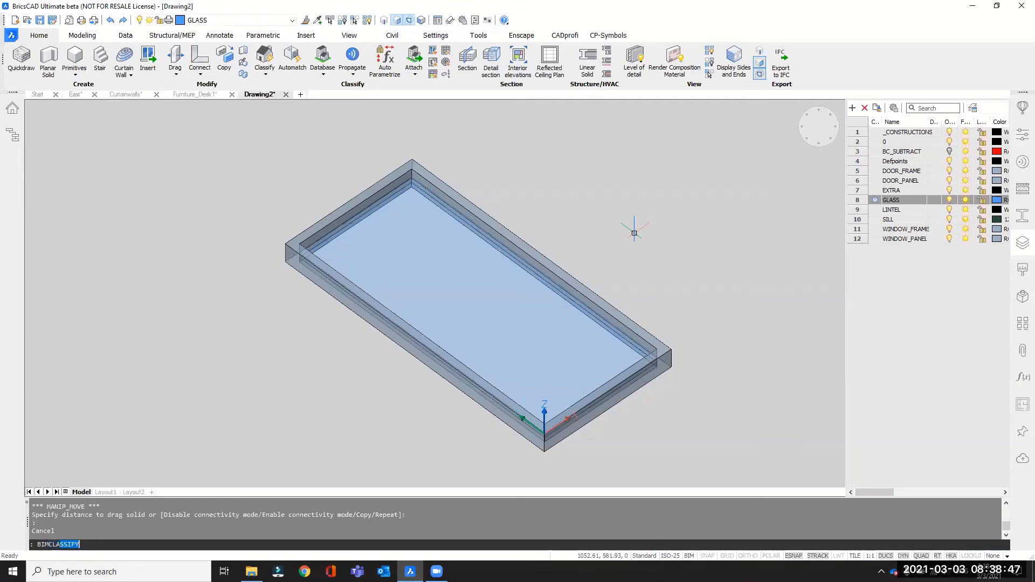
key(Return)
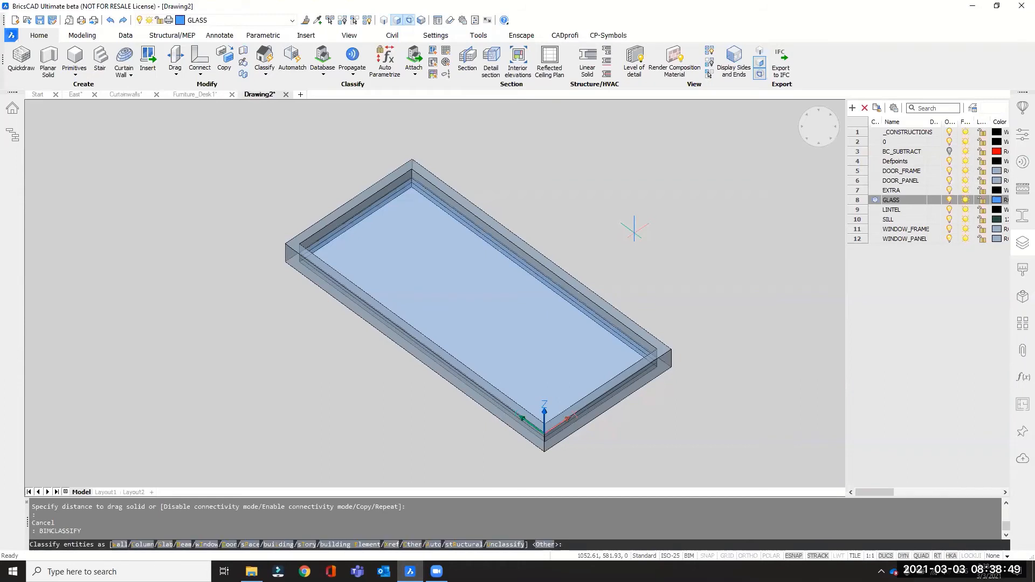
click(212, 546)
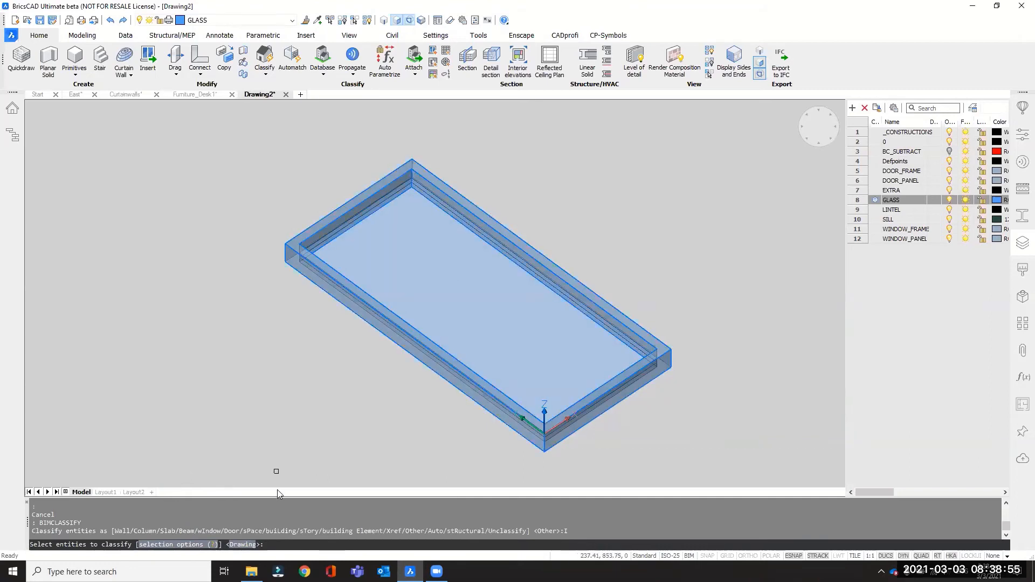
click(243, 545)
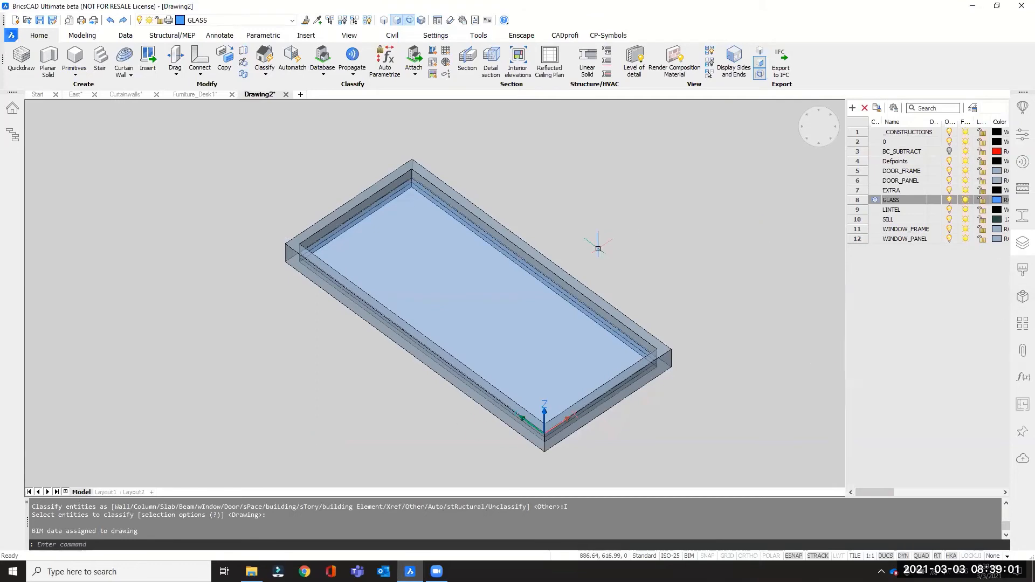
click(1023, 135)
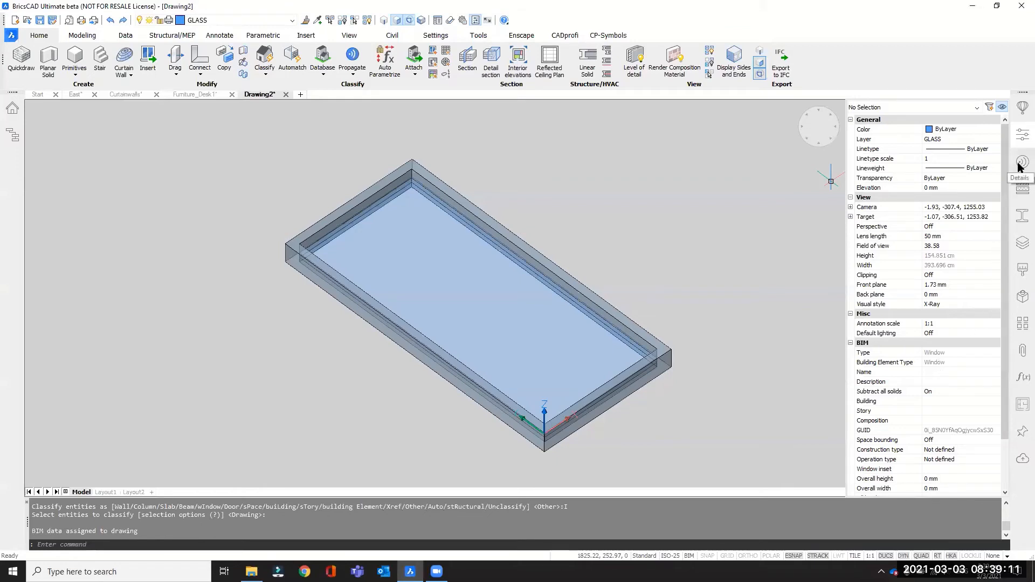
Open the component library and go from the Doors category to the Windows category.
click(1020, 113)
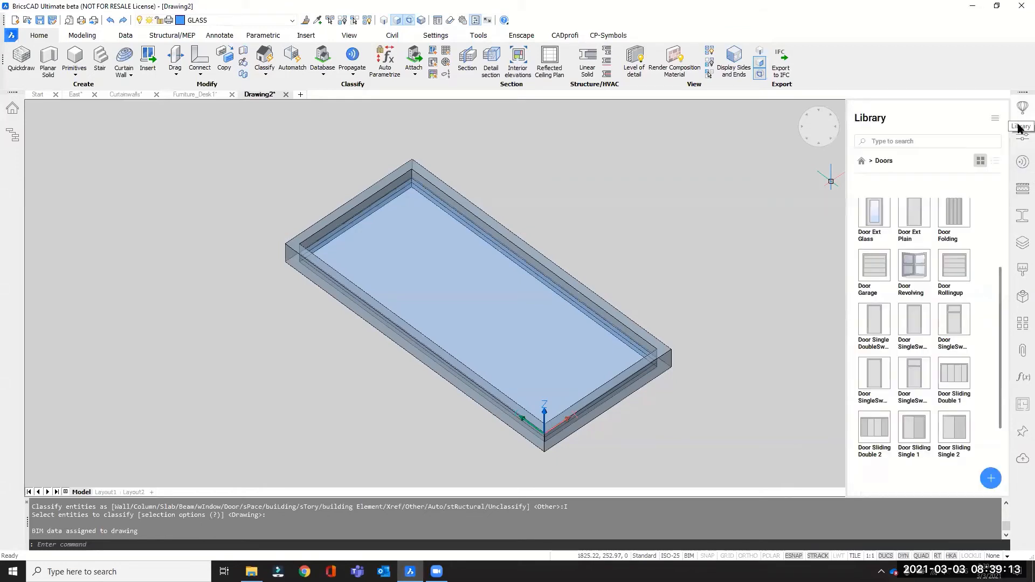
click(862, 161)
scroll(958, 413, down, 2)
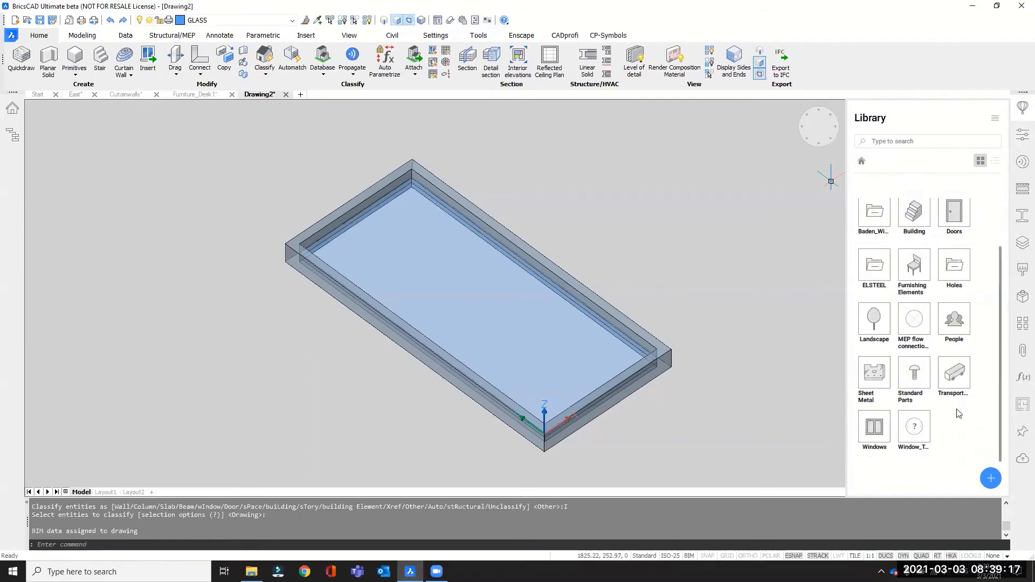
click(874, 427)
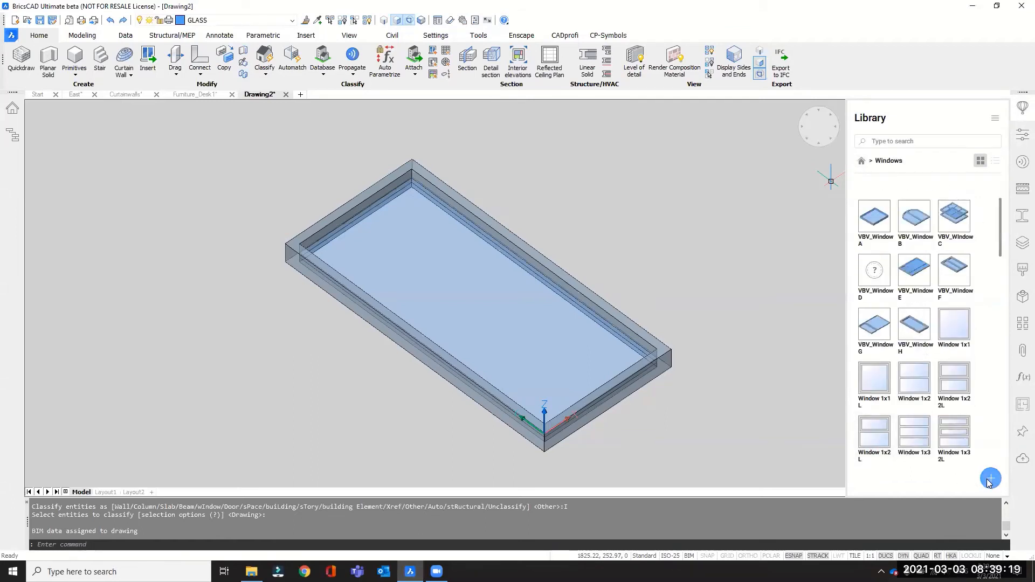
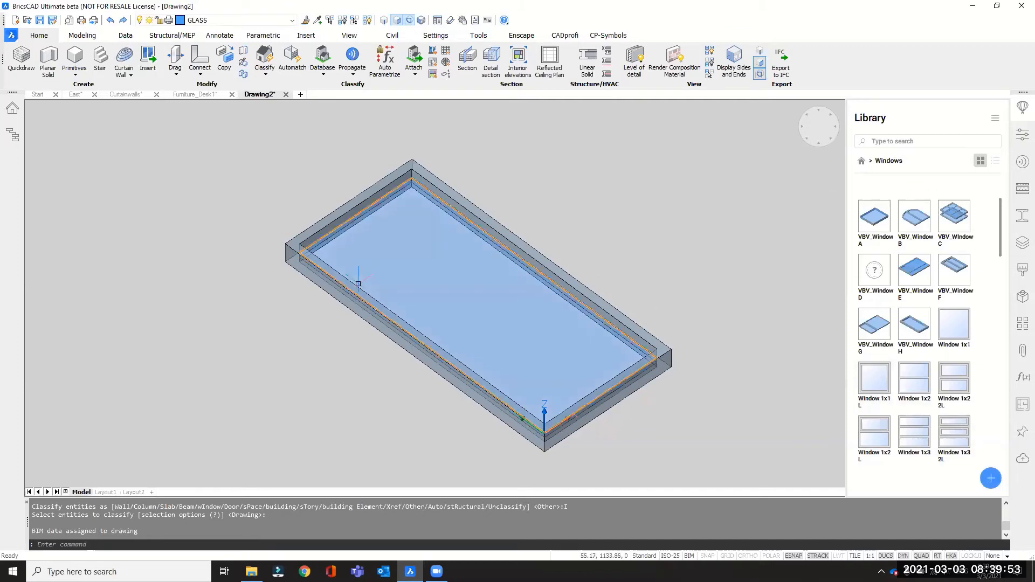
Switch to the East drawing and turn off the clipping of the section through the building so the whole model shows.
scroll(219, 296, down, 1)
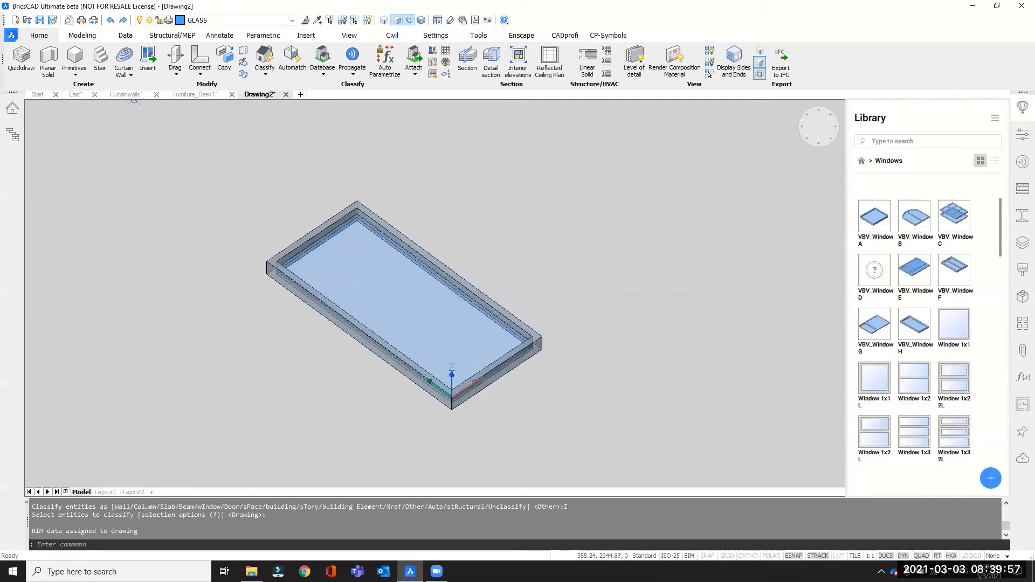
click(76, 95)
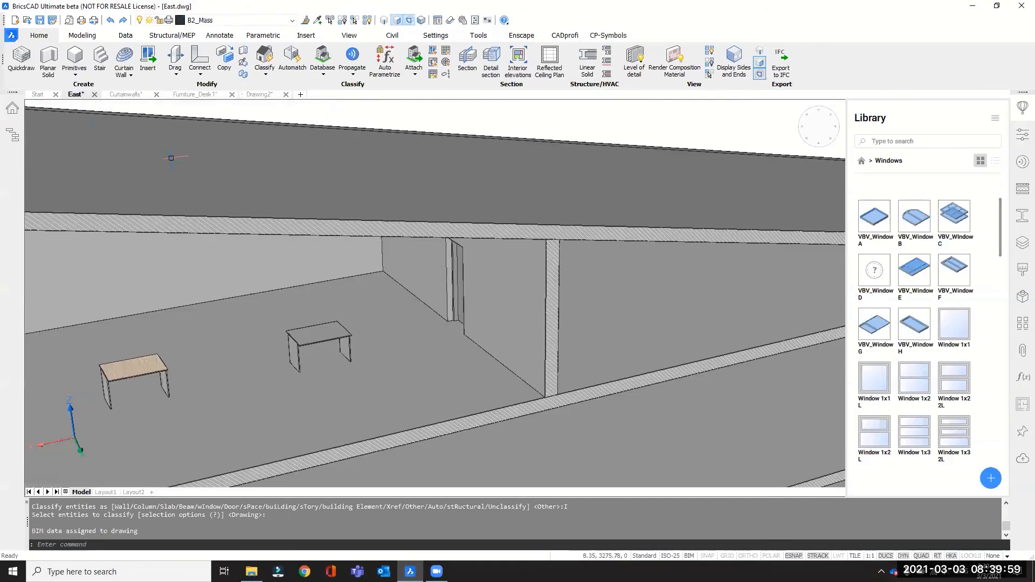
scroll(544, 280, down, 6)
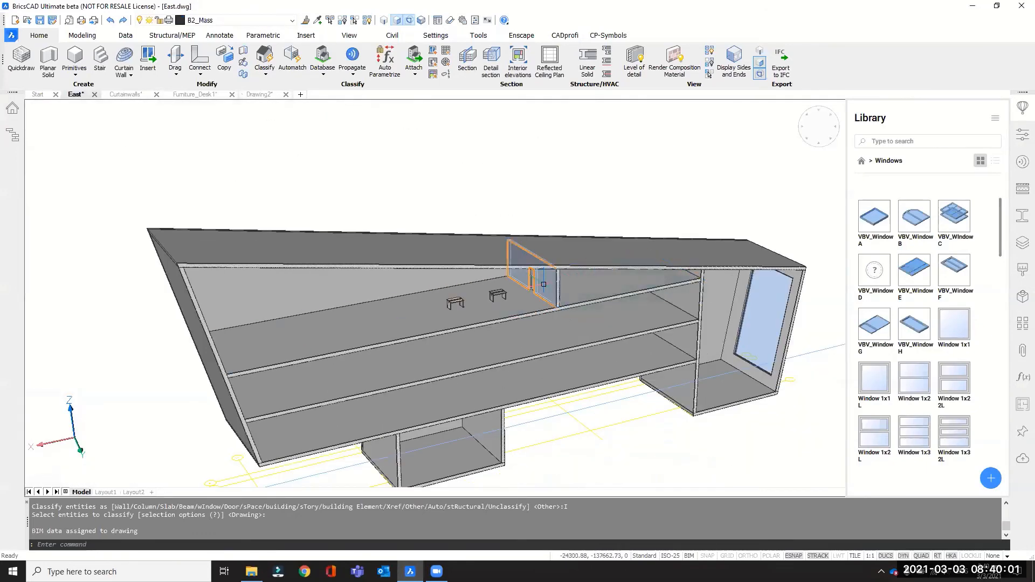
scroll(549, 285, down, 2)
shift+middle_drag(506, 336, 513, 374)
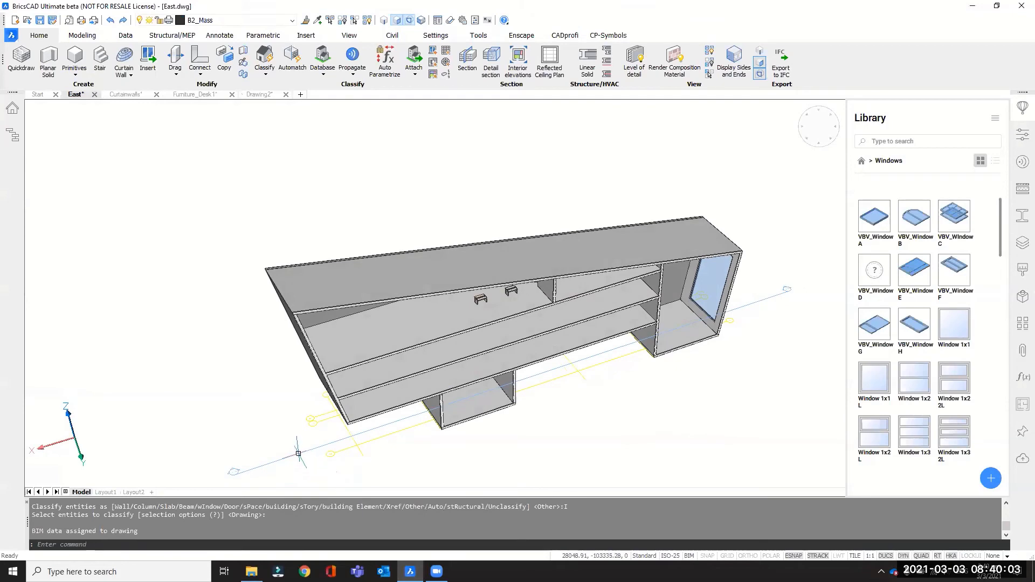
double_click(312, 427)
key(Escape)
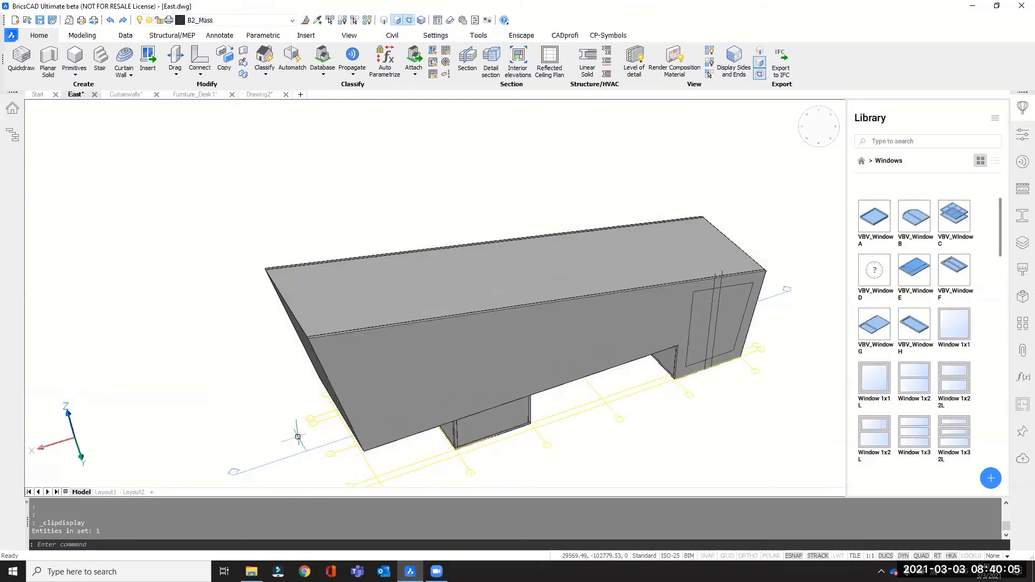
Examine the closed polyline and the two vertical lines on the side wall, and look through the commands offered for the polyline.
scroll(321, 413, down, 1)
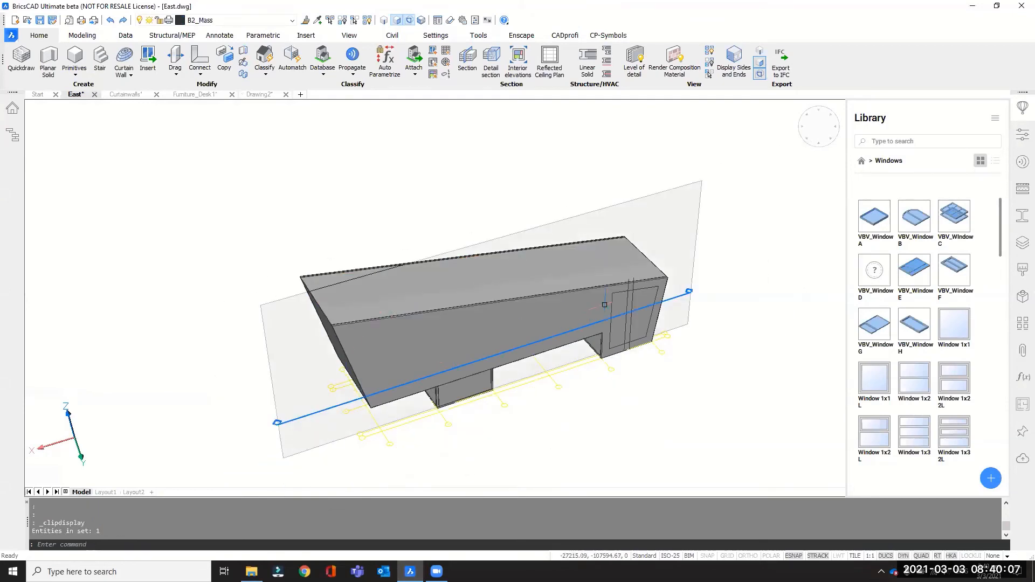
scroll(620, 313, up, 3)
shift+middle_drag(566, 398, 417, 385)
scroll(358, 341, down, 1)
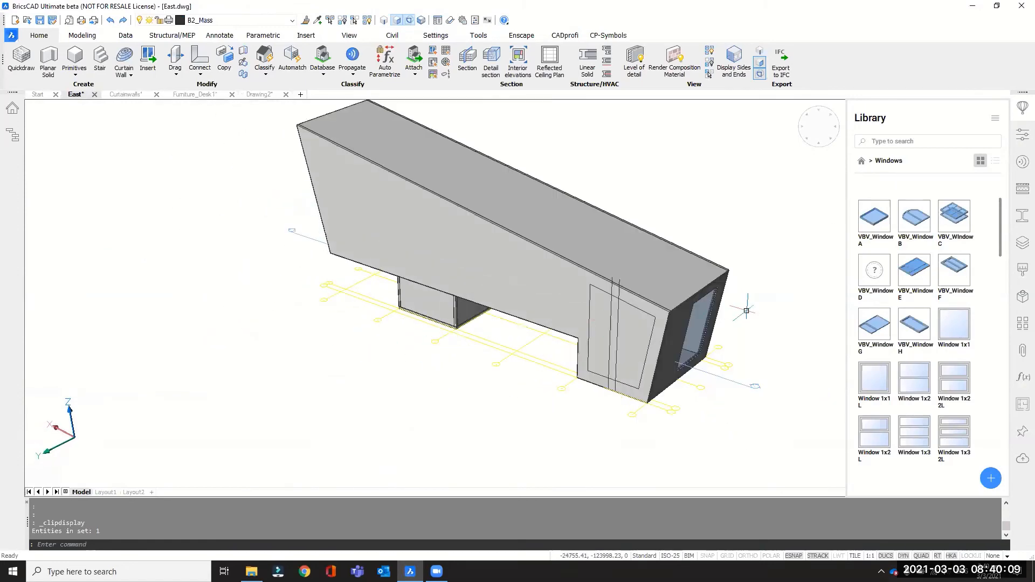
scroll(802, 334, up, 1)
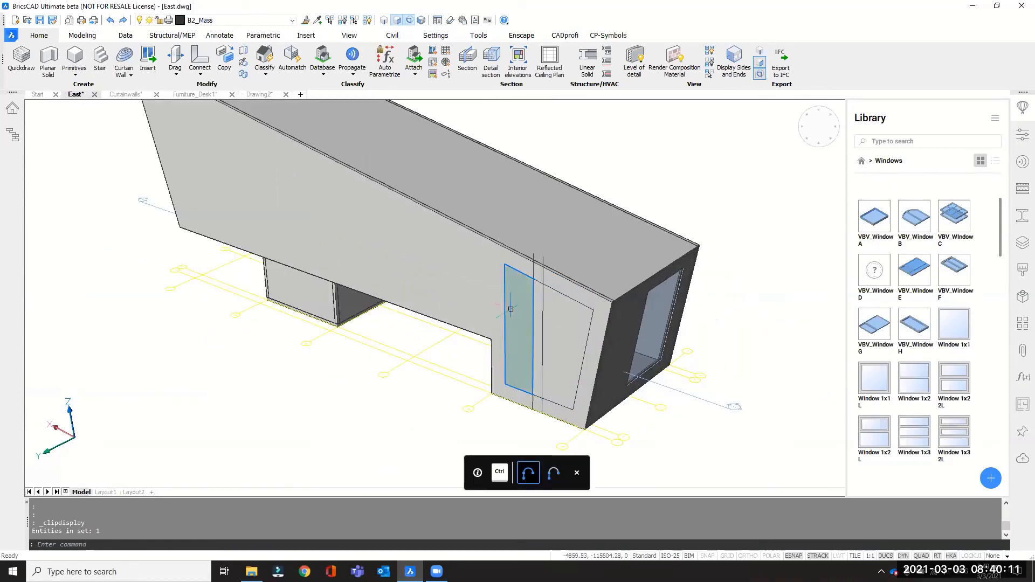
middle_drag(697, 238, 639, 256)
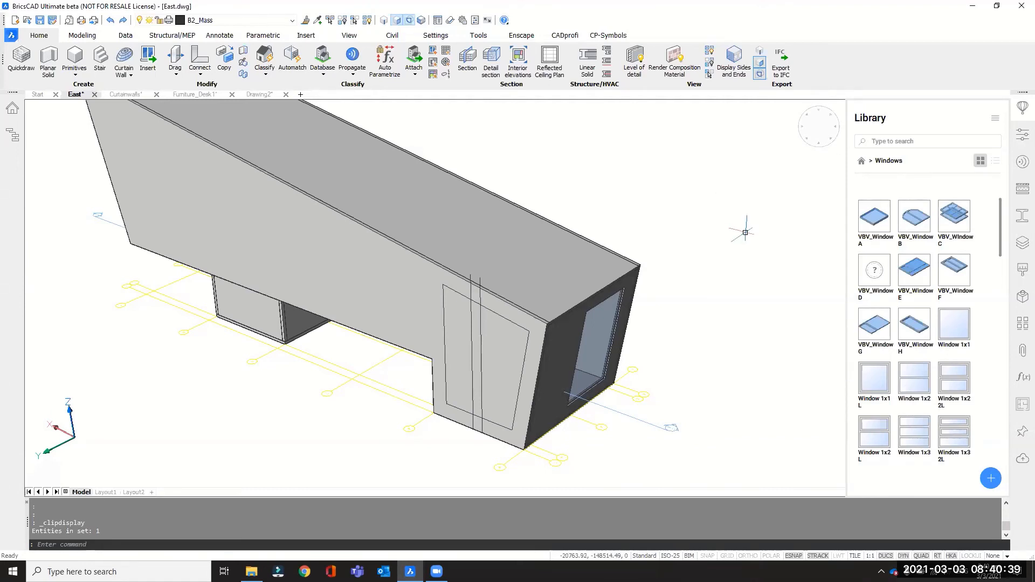
scroll(500, 362, up, 2)
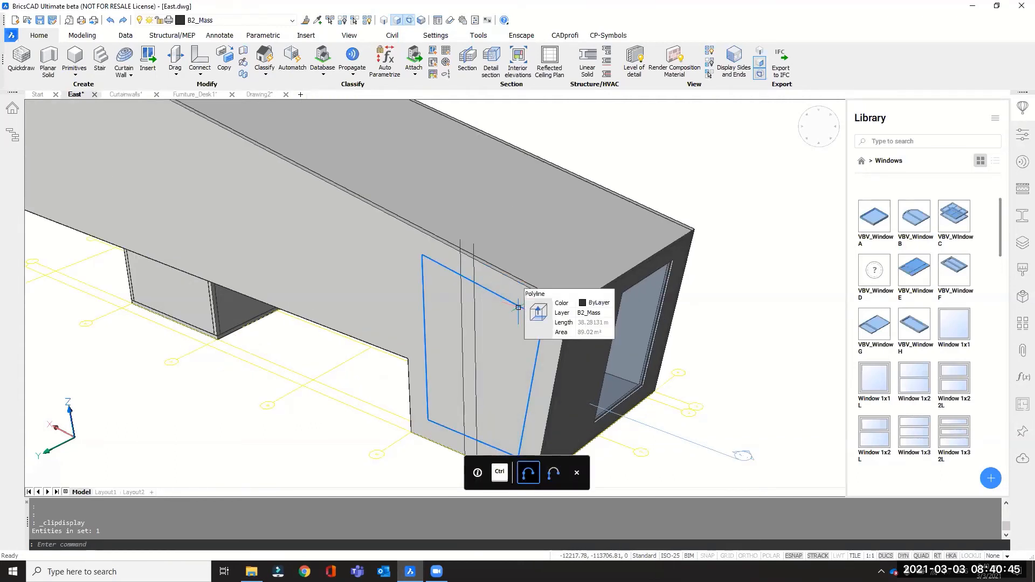
mouse_move(537, 315)
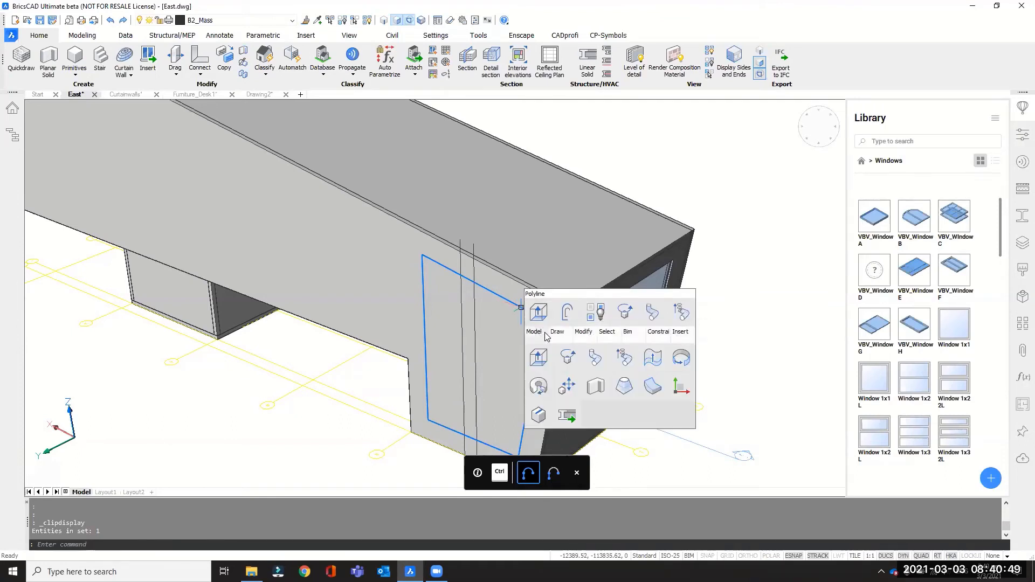
mouse_move(584, 334)
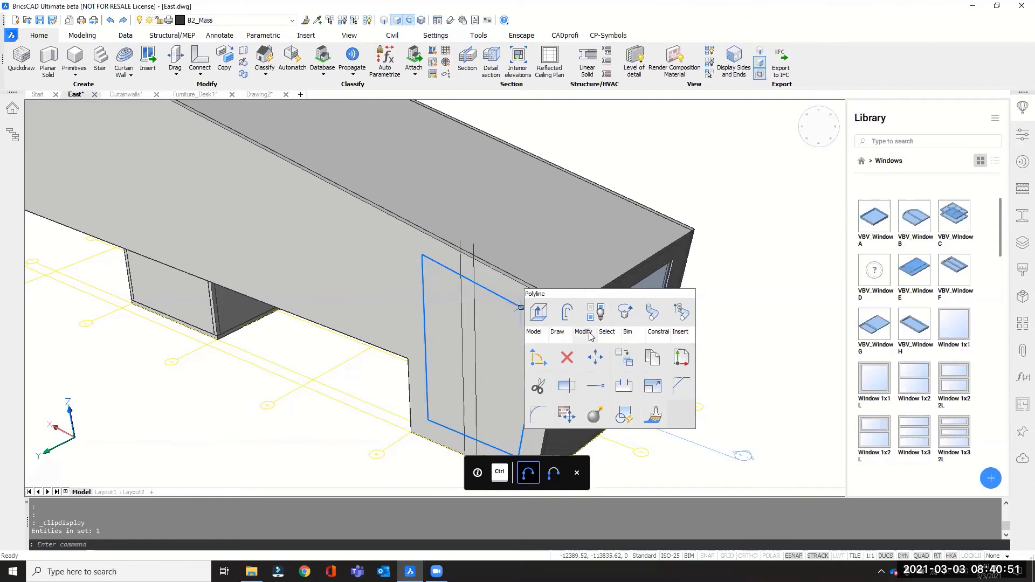
mouse_move(634, 338)
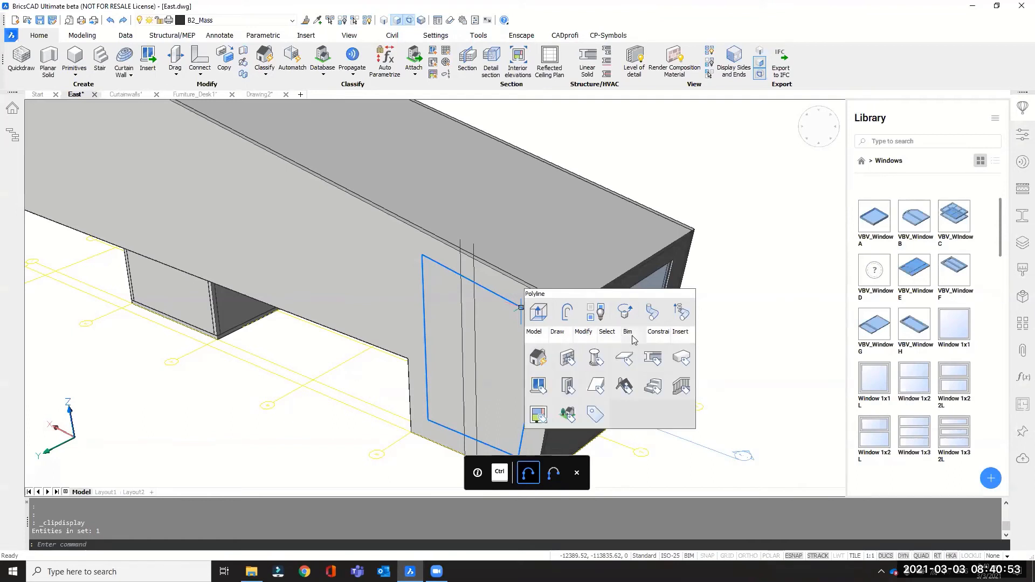
mouse_move(680, 340)
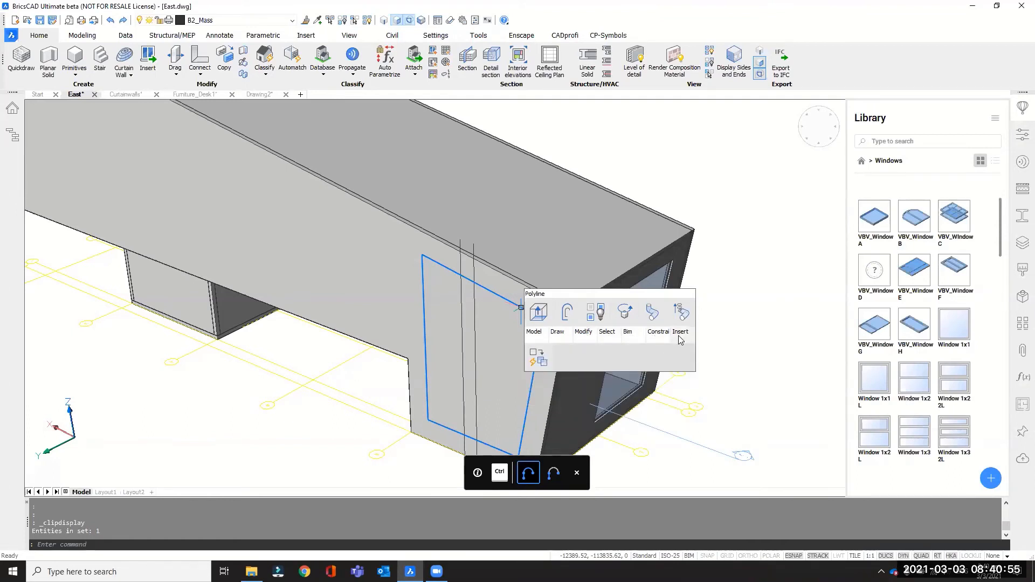
key(Escape)
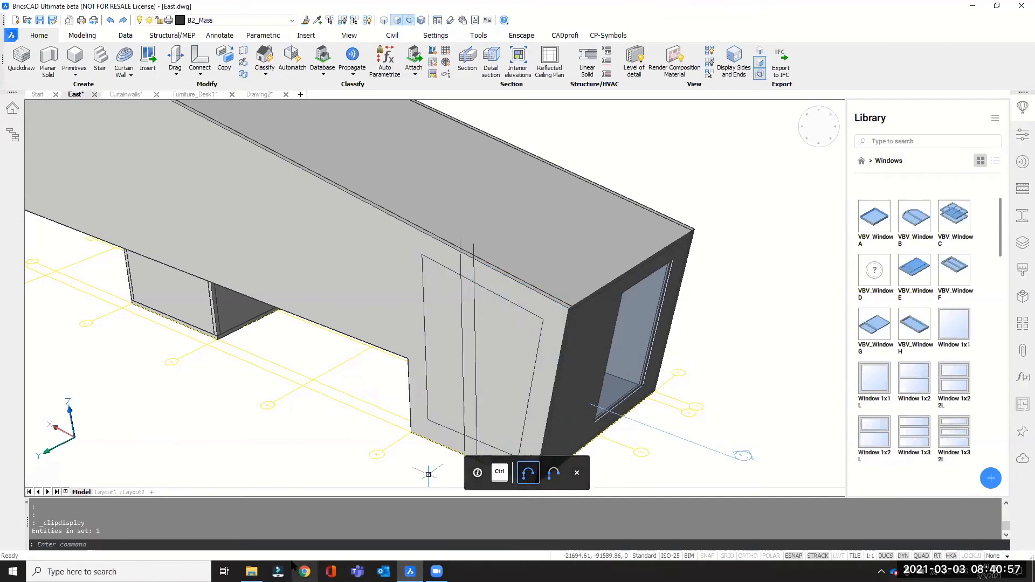
Create a single-panel window from the whole closed polyline on the side wall with BIMWINDOWCREATE.
click(294, 542)
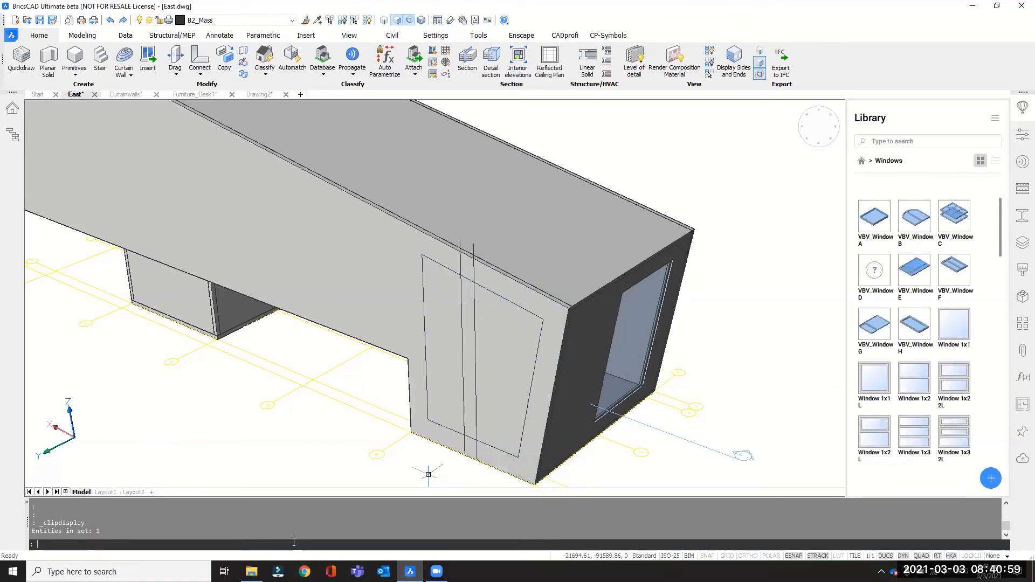
text(bimwindow)
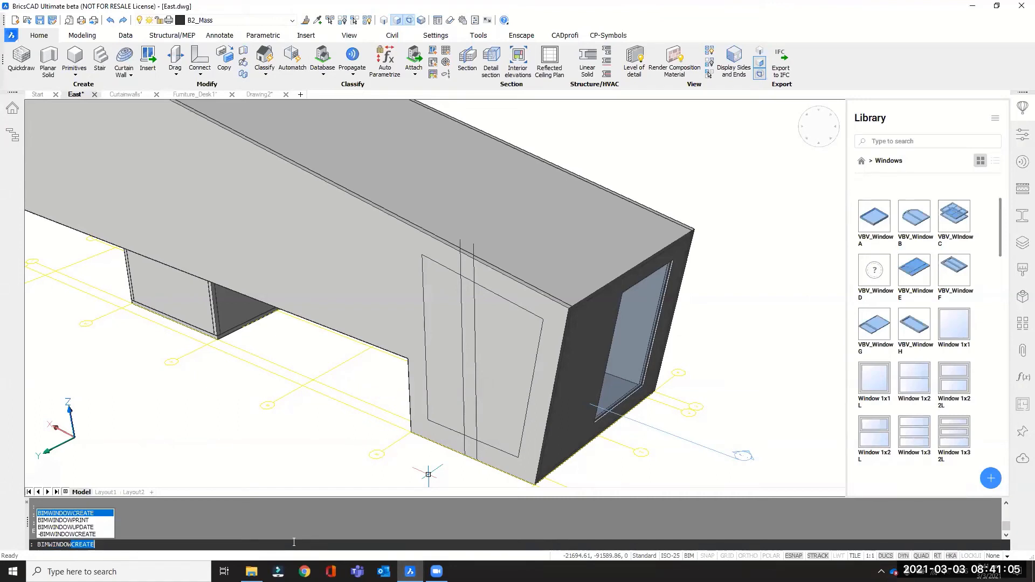
key(Return)
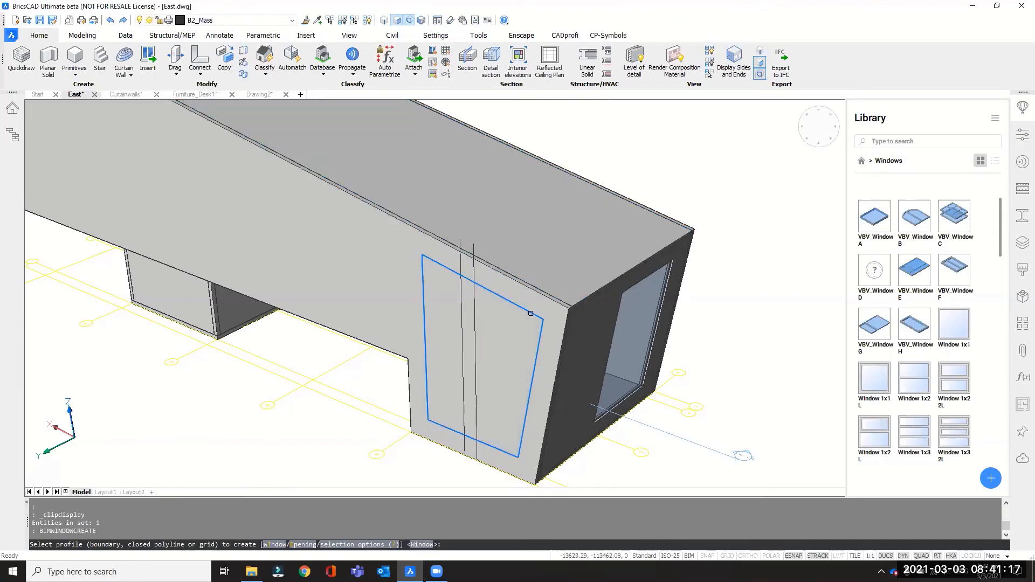
click(531, 314)
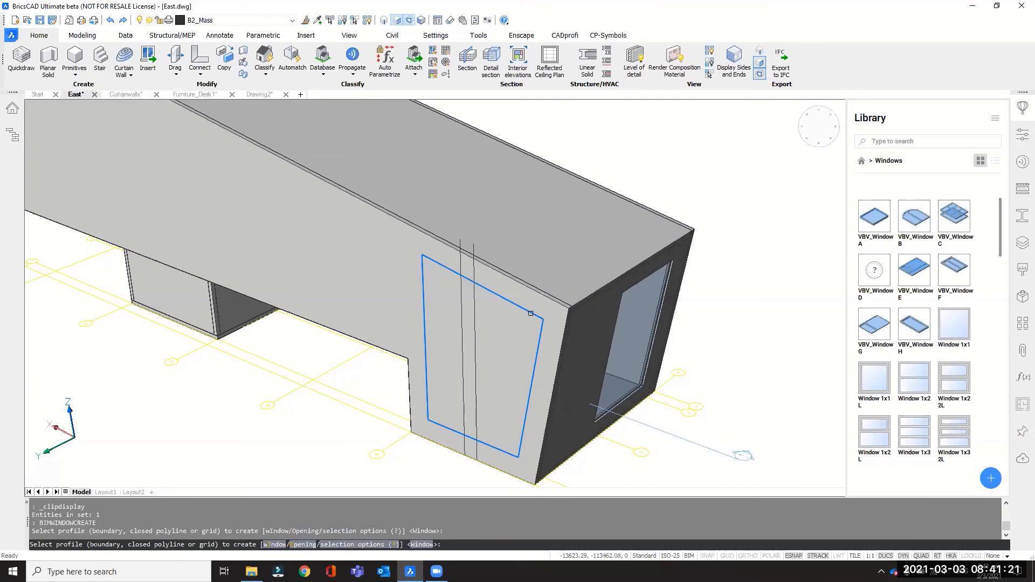
click(516, 351)
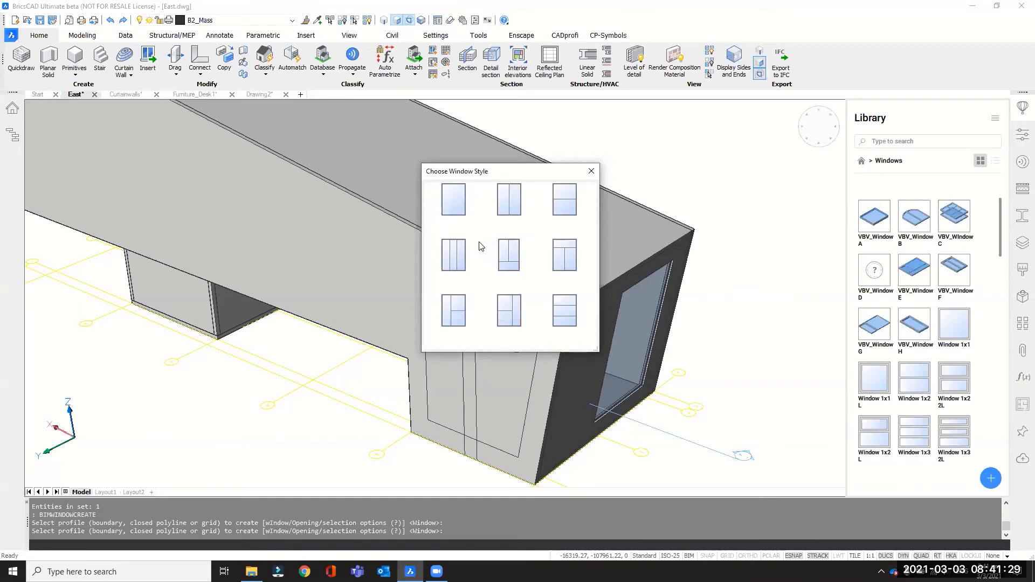
click(453, 206)
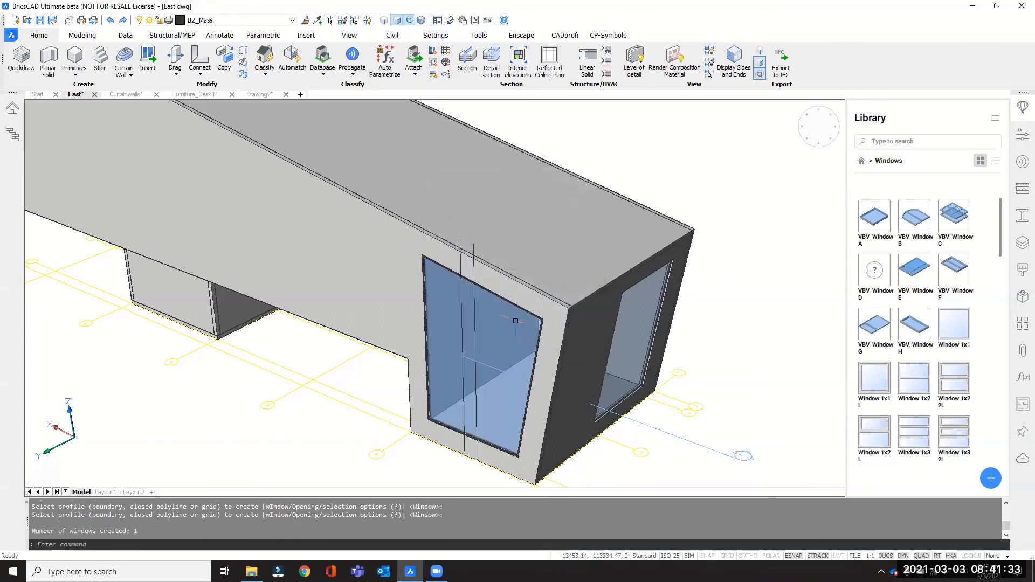
View the new window from another angle, and undo the view rotation and the window creation.
shift+middle_drag(490, 347, 636, 356)
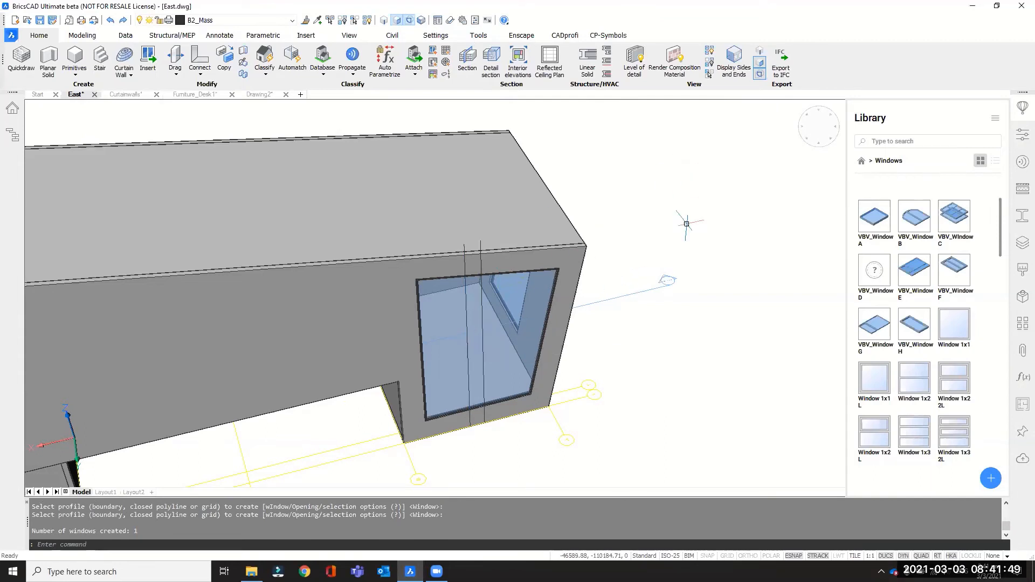
key(ctrl+z)
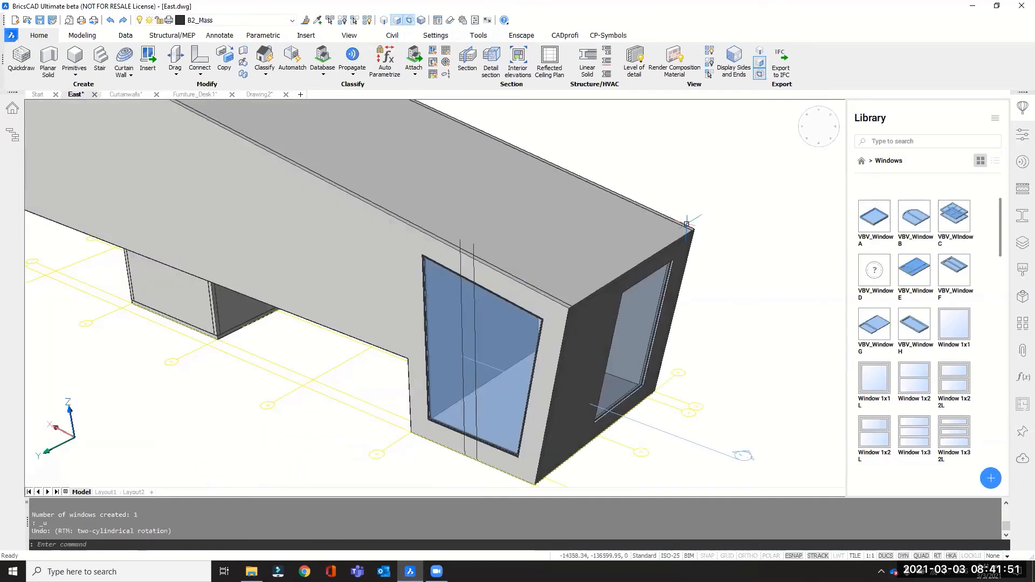
key(ctrl+z)
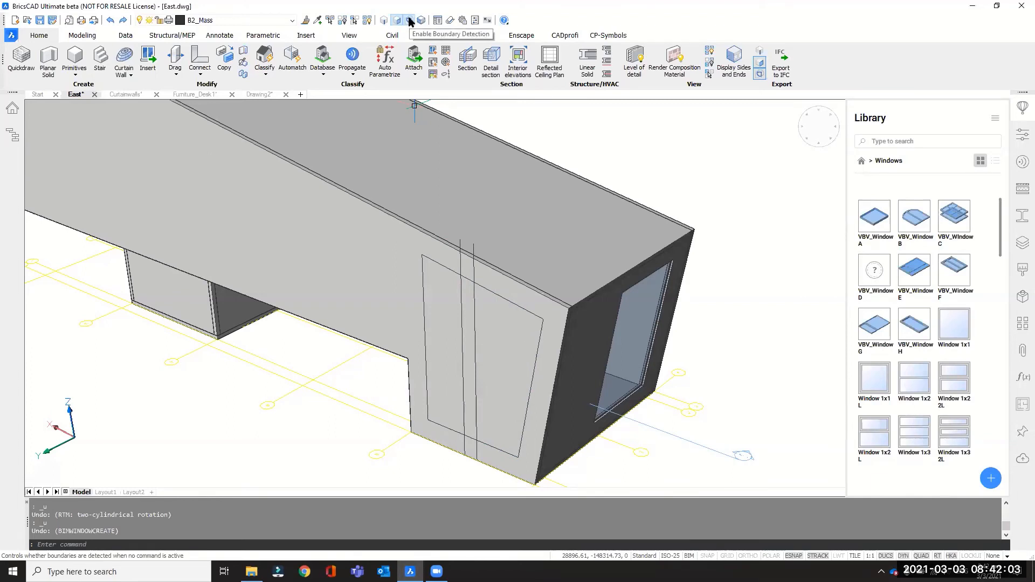
Create single-panel windows from the wider and the narrower boundary on either side of the two vertical lines in the side wall.
mouse_move(501, 368)
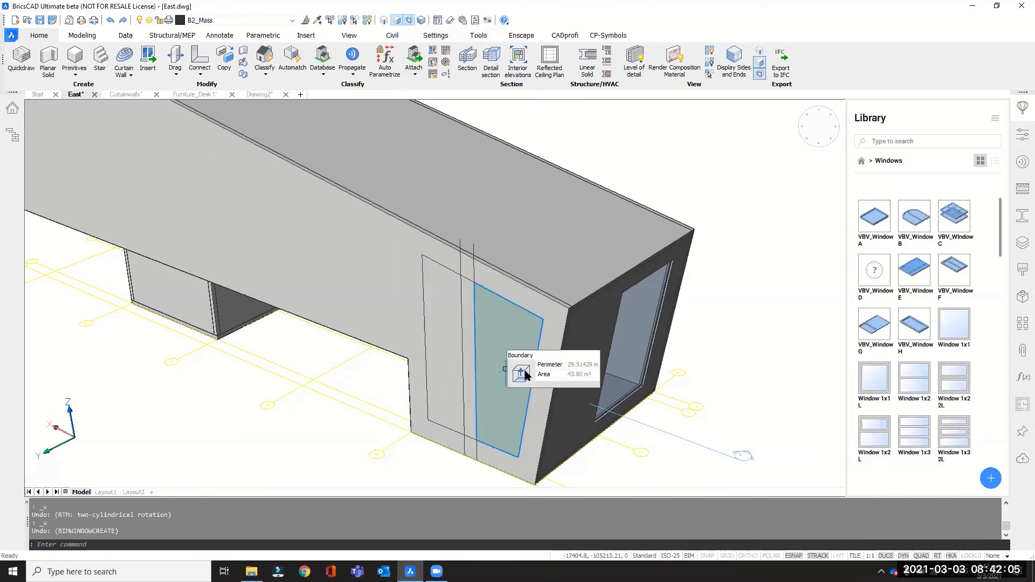
mouse_move(522, 398)
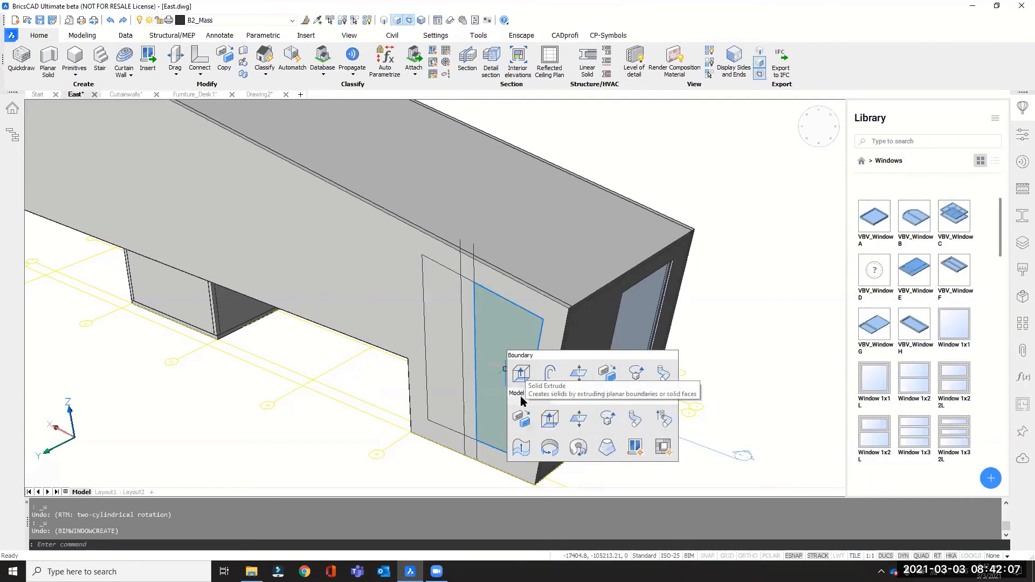
click(636, 448)
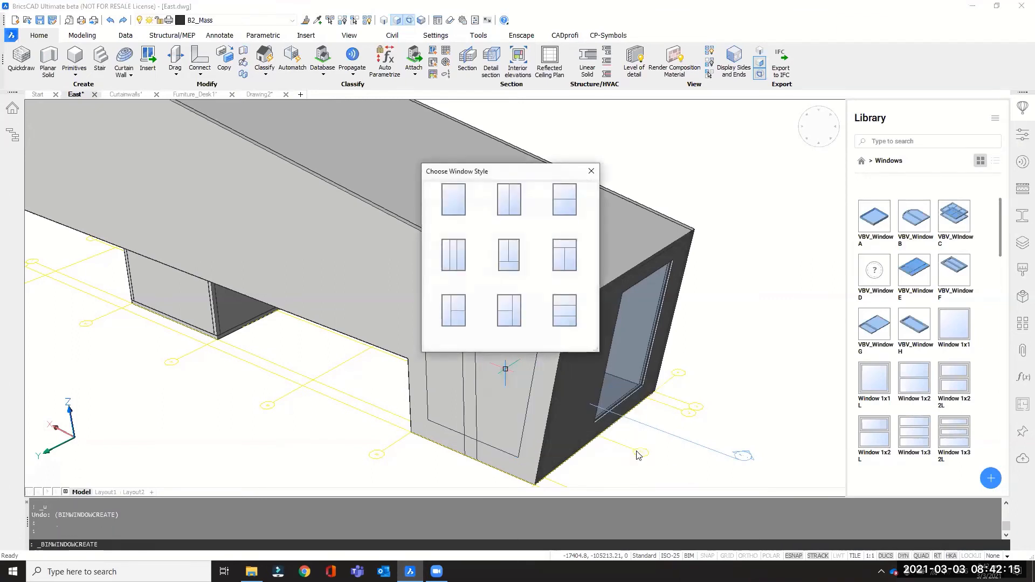
click(453, 199)
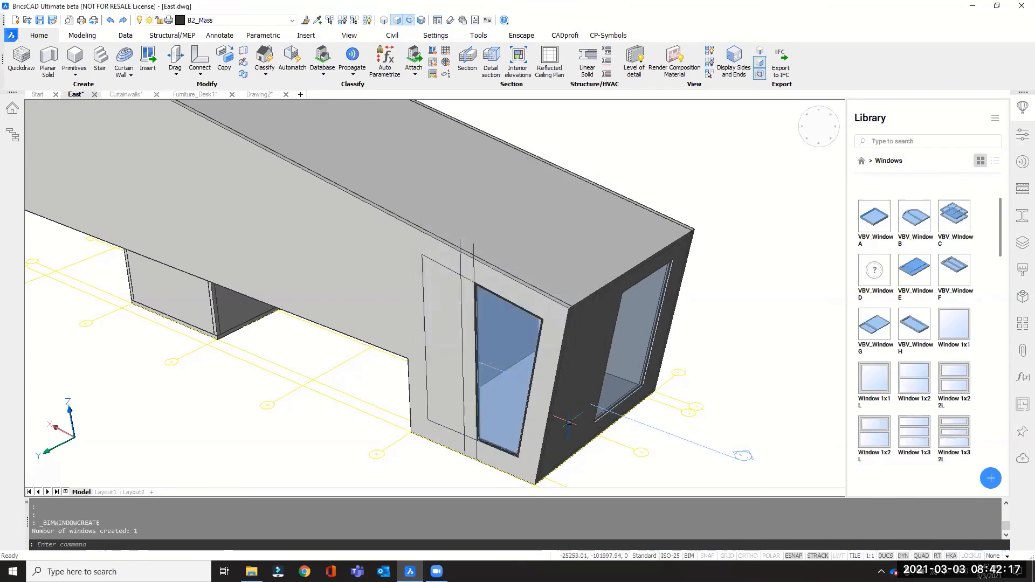
mouse_move(492, 387)
shift+middle_down()
mouse_move(548, 413)
mouse_move(496, 407)
shift+middle_up()
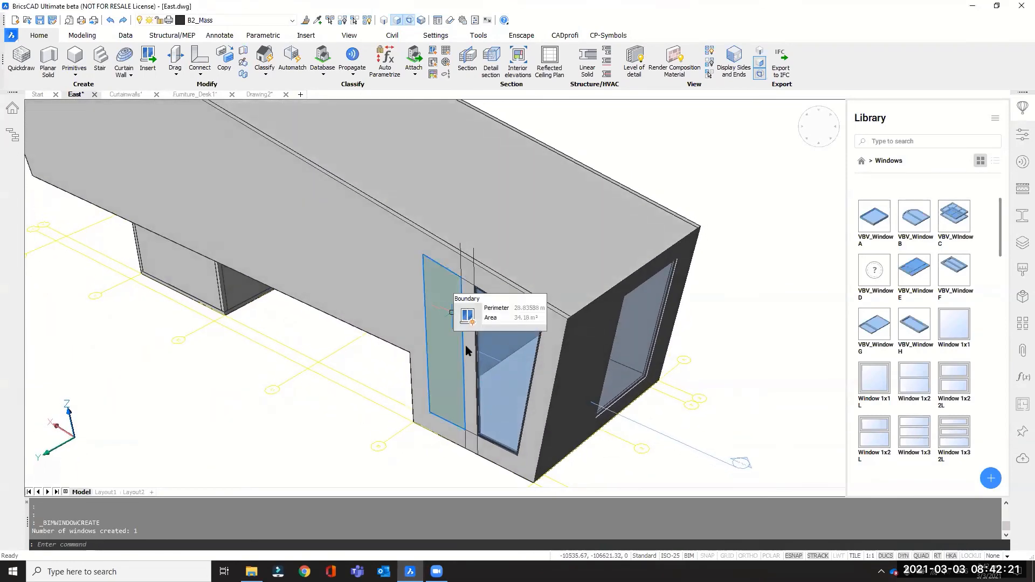
click(467, 316)
click(454, 200)
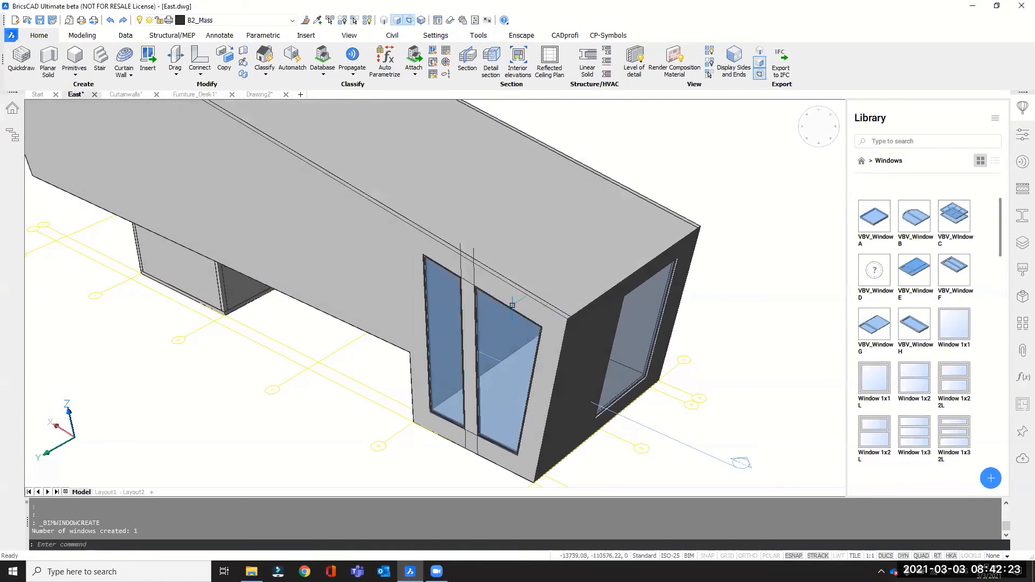
Set the lining thickness of the wider window in the side wall to 100 mm.
scroll(512, 306, up, 10)
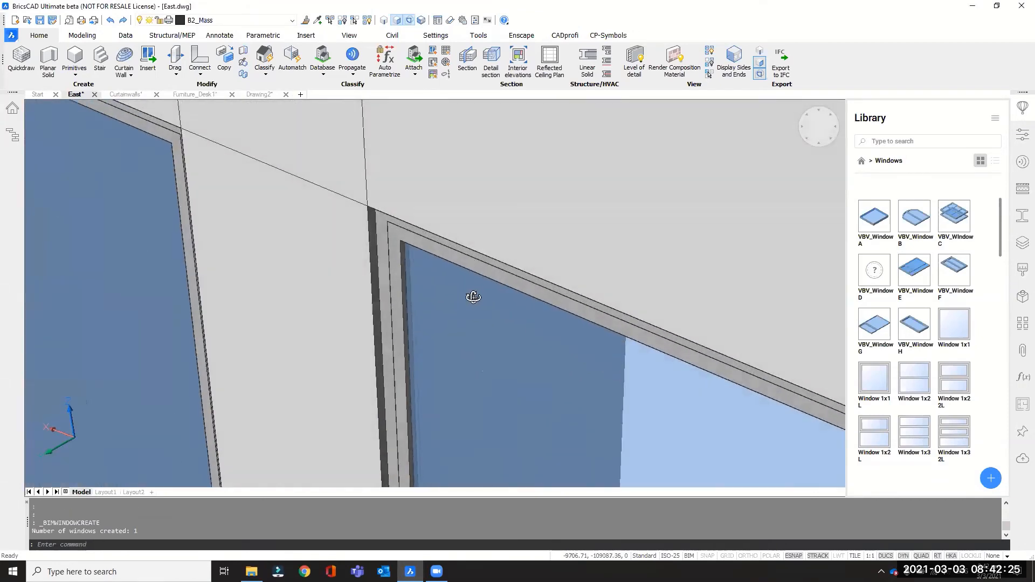
shift+middle_drag(474, 297, 443, 191)
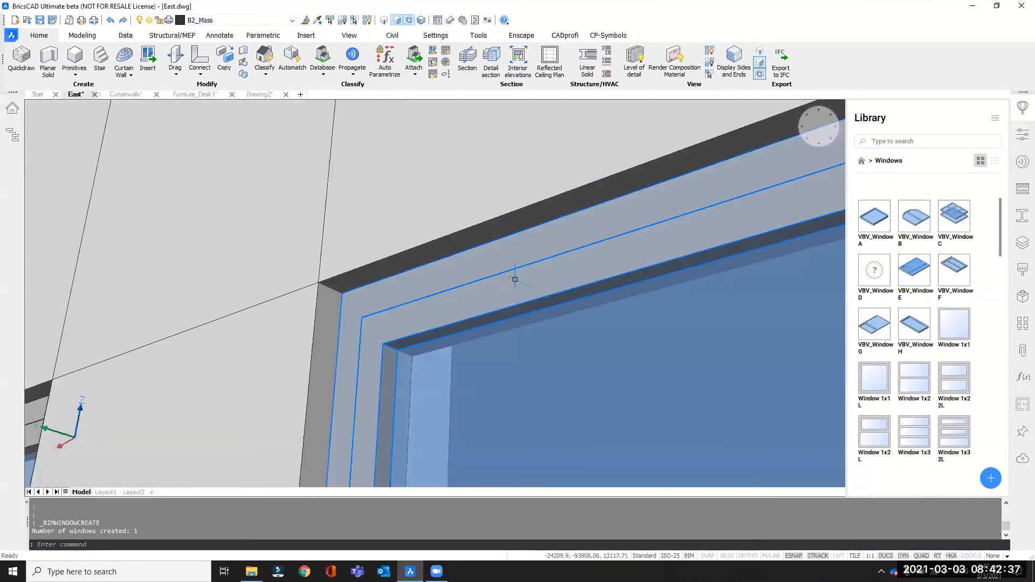
key(Escape)
click(1020, 138)
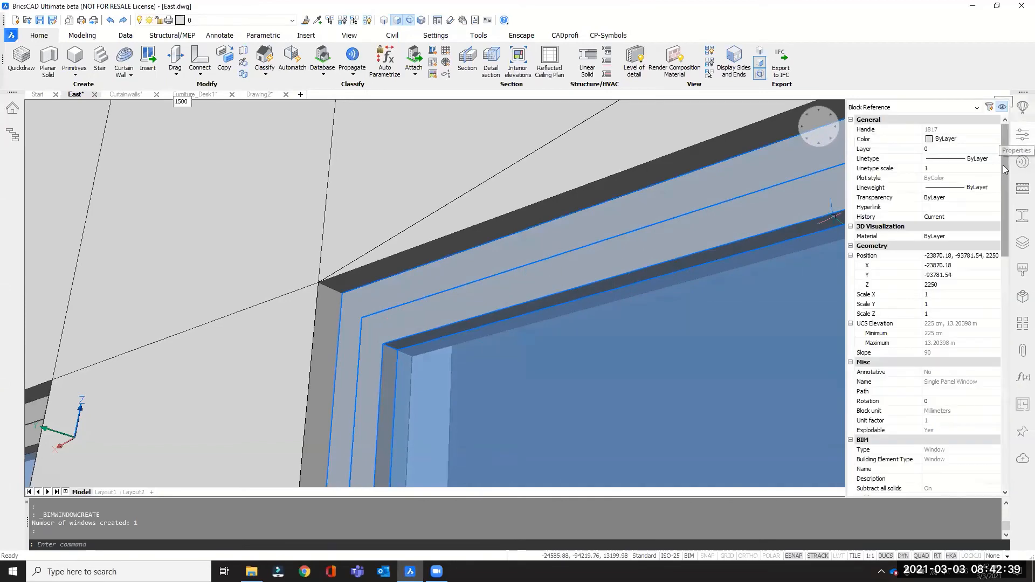
drag(1003, 167, 1009, 403)
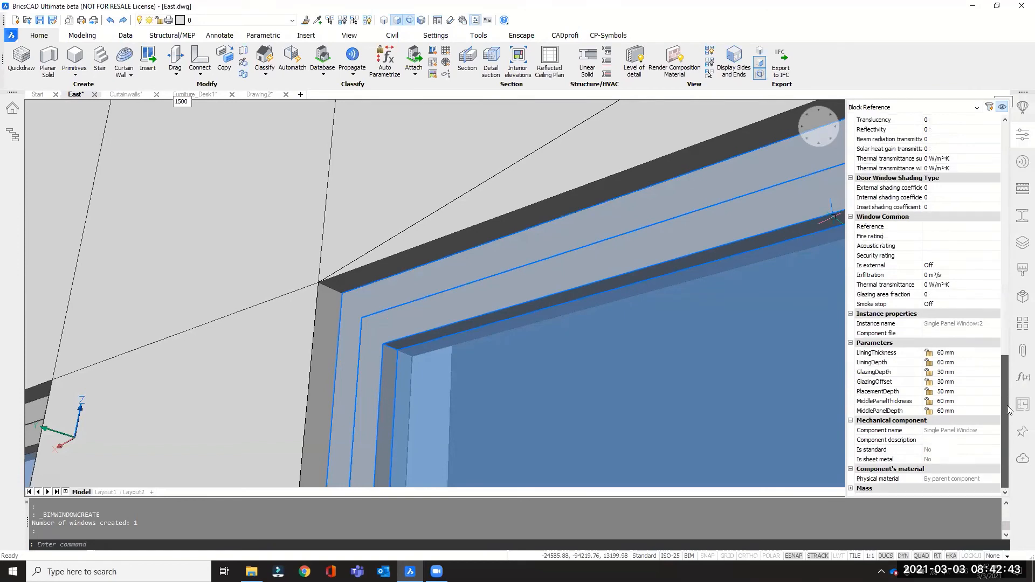
click(936, 352)
text(1)
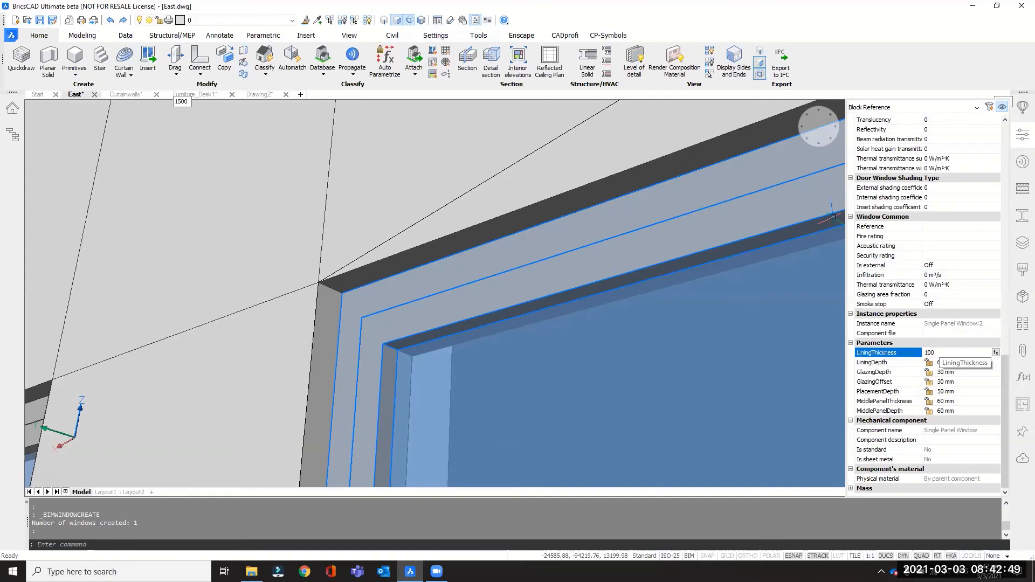
text(00)
key(Return)
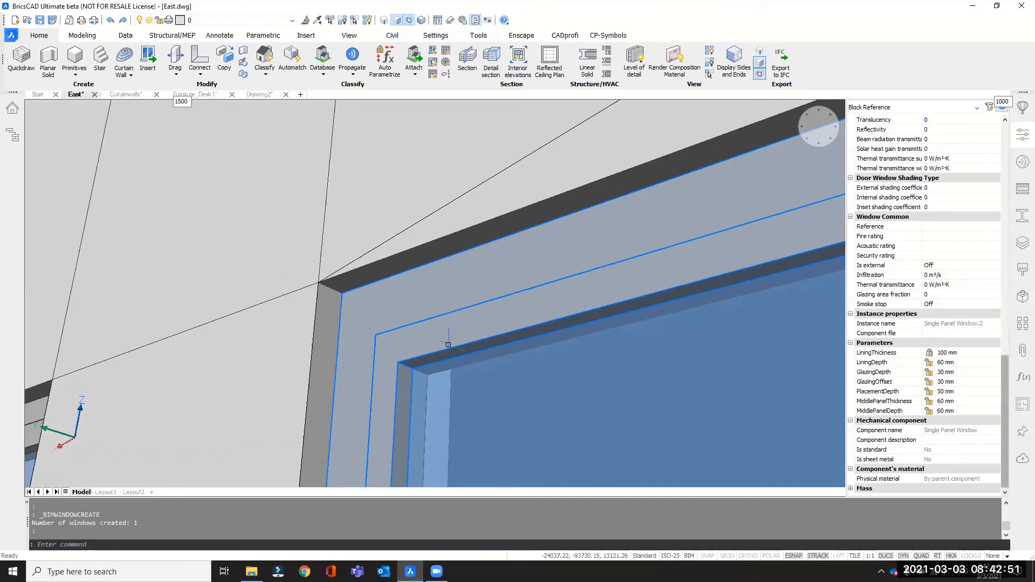
Examine the wider window's frame up close from different angles and clear the selection.
scroll(501, 310, down, 1)
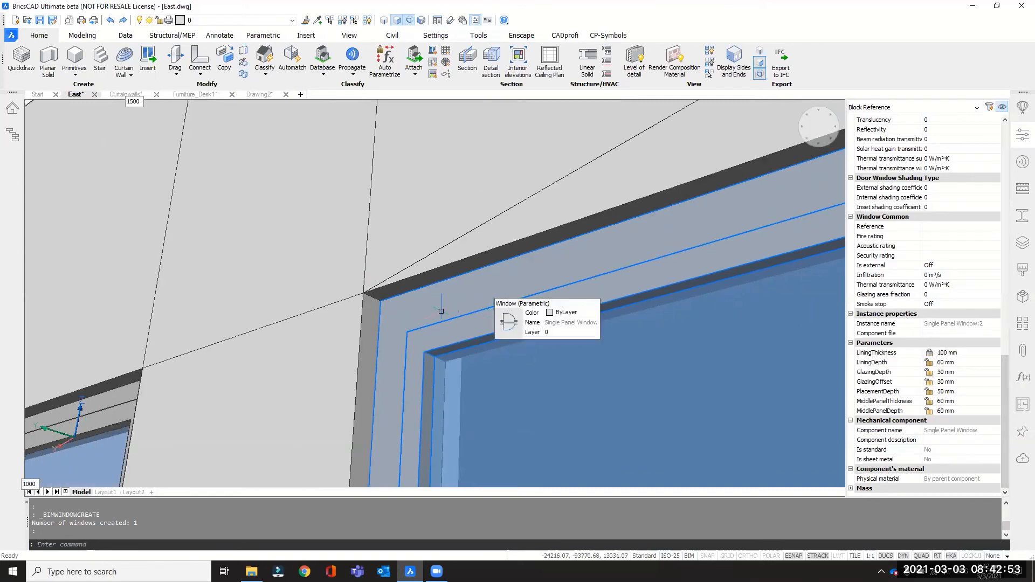
scroll(480, 350, up, 3)
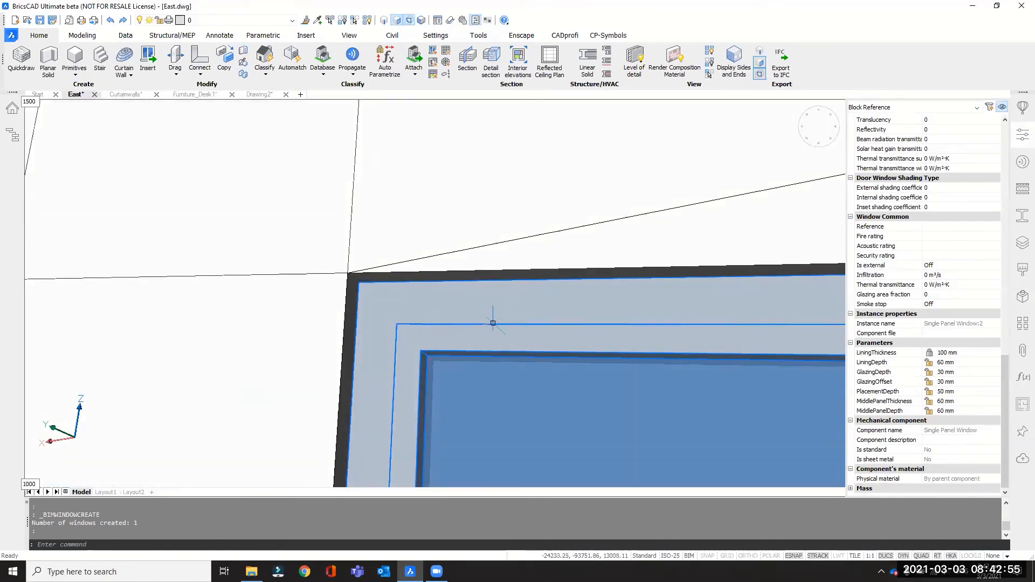
middle_drag(500, 280, 543, 290)
scroll(493, 318, down, 5)
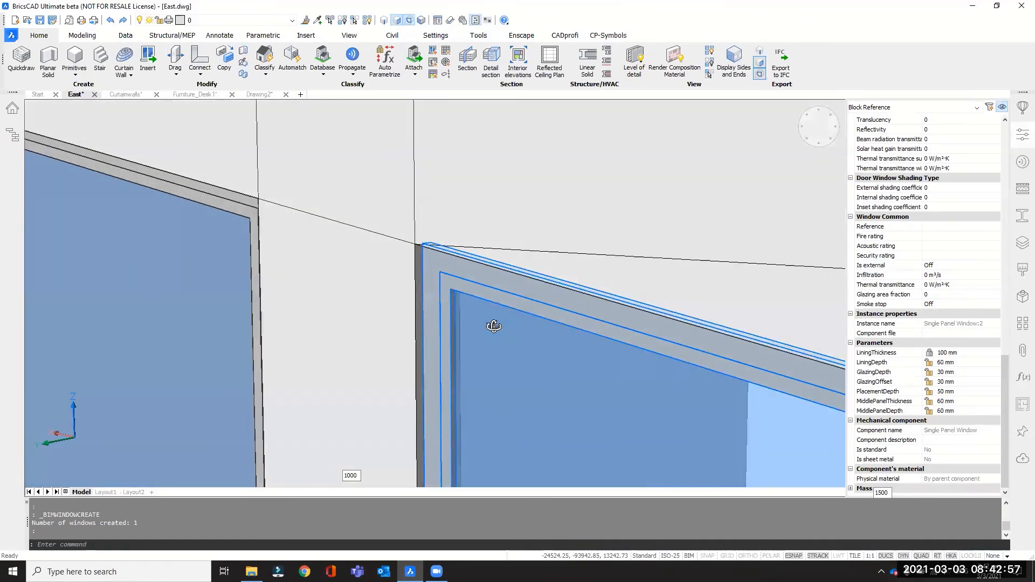
scroll(502, 313, down, 3)
key(Escape)
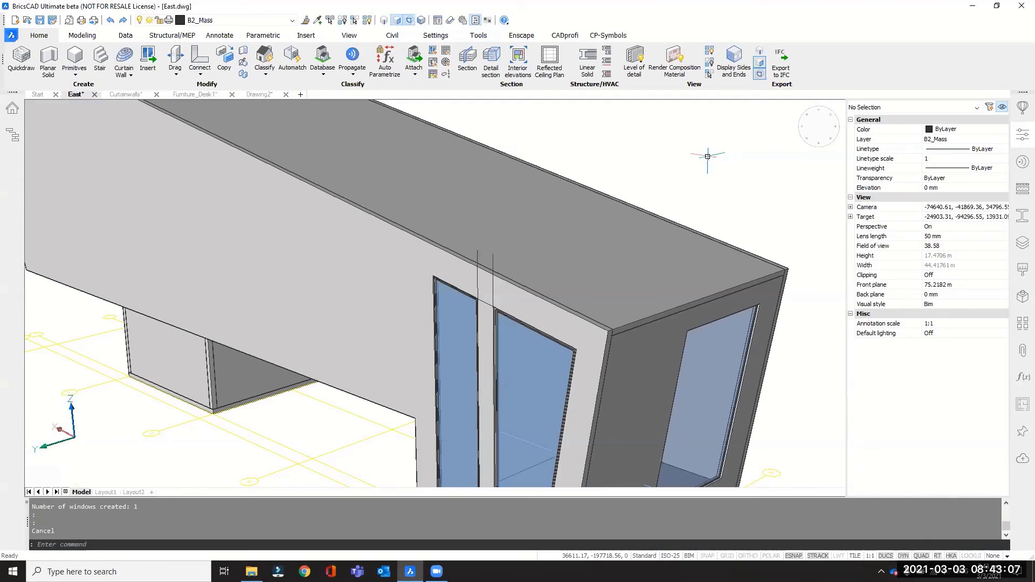
Switch to the back view of the whole building, facing the long side wall, and hide the object properties.
scroll(379, 155, down, 4)
shift+middle_drag(379, 156, 747, 141)
mouse_move(838, 135)
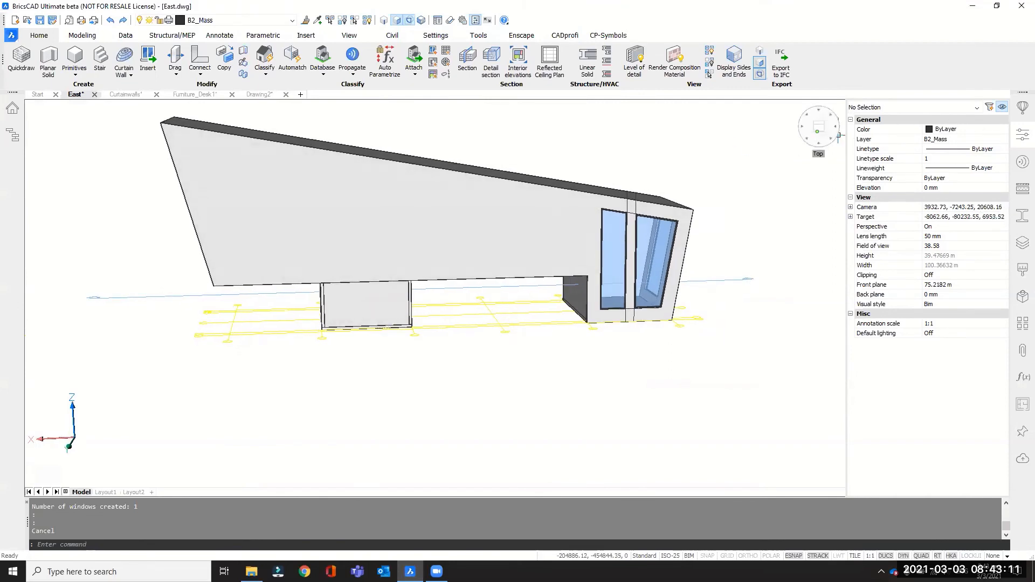
click(838, 135)
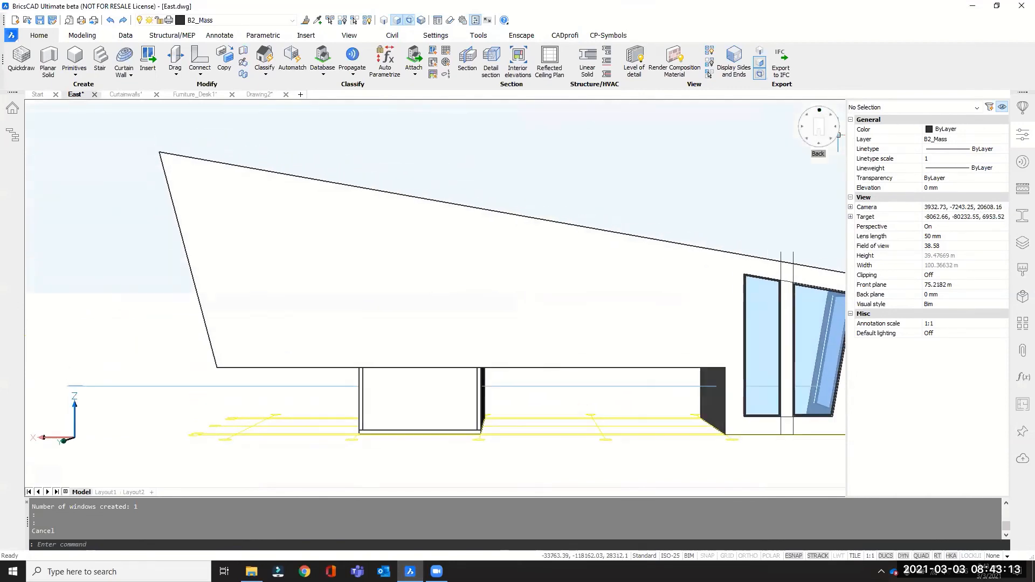
click(1019, 134)
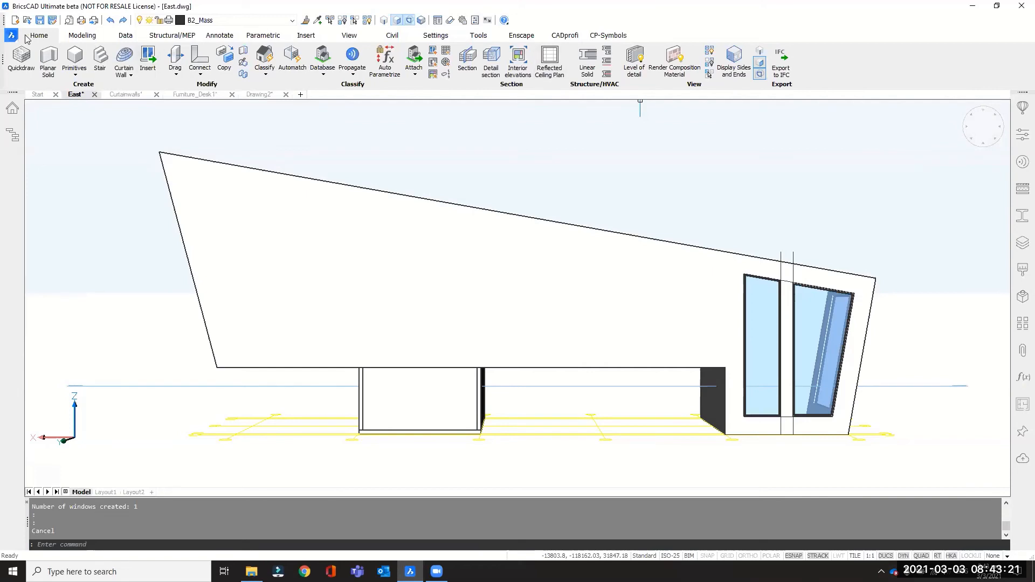
Turn on orthogonal mode and place the first corner of a rectangular grid on the long side wall, at about 5600, 6000.
click(446, 52)
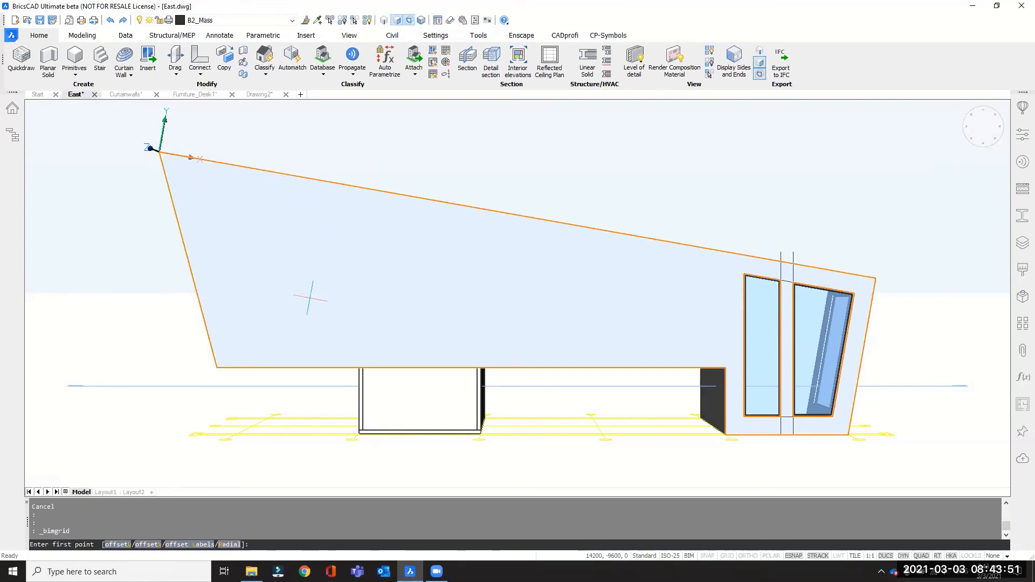
key(Escape)
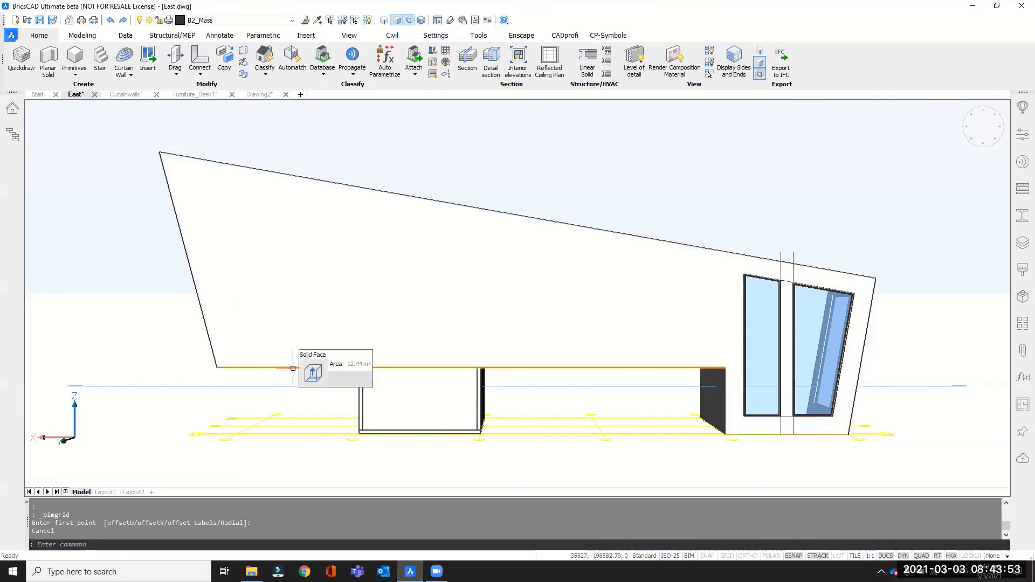
click(743, 557)
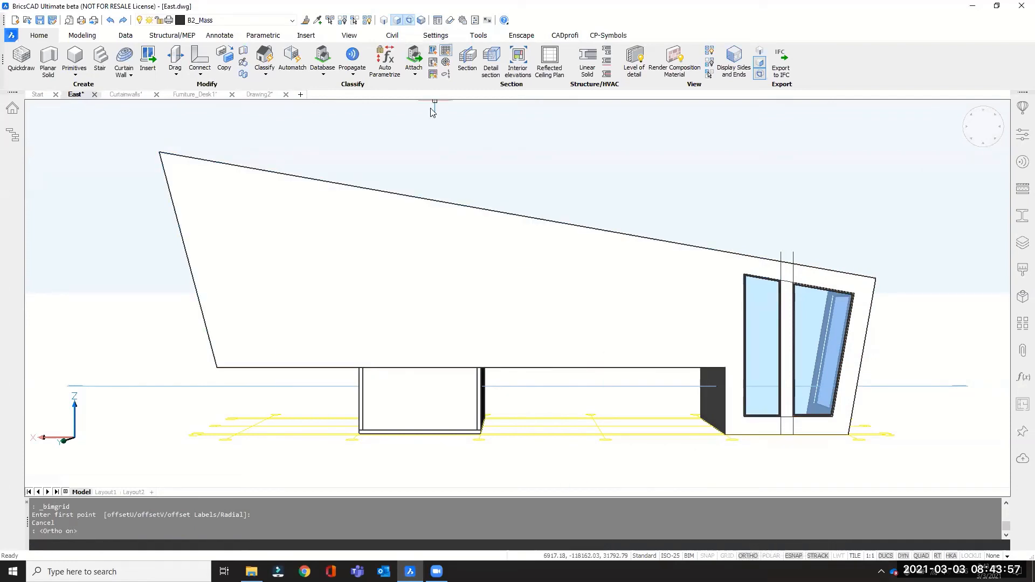
key(Return)
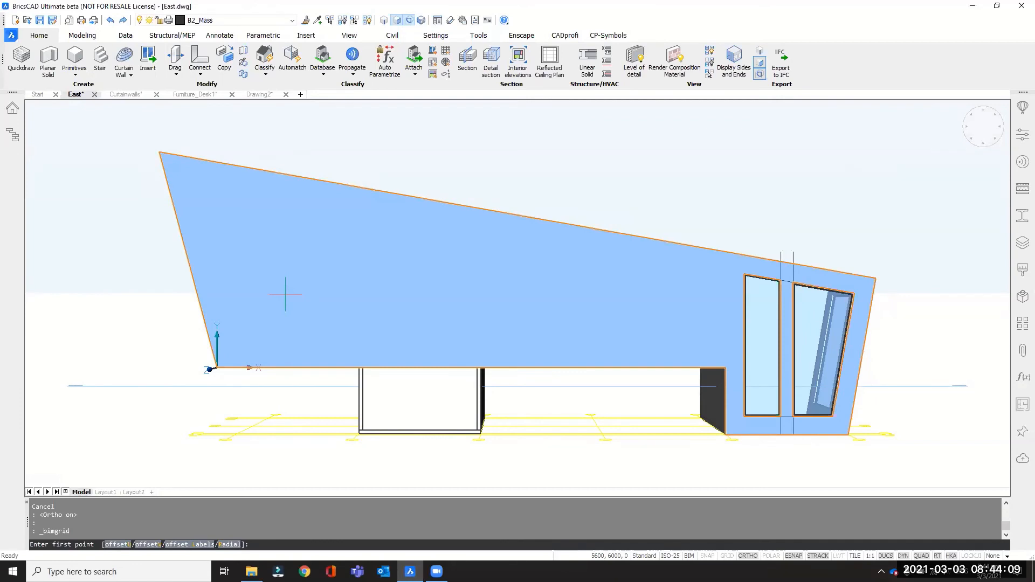
click(285, 295)
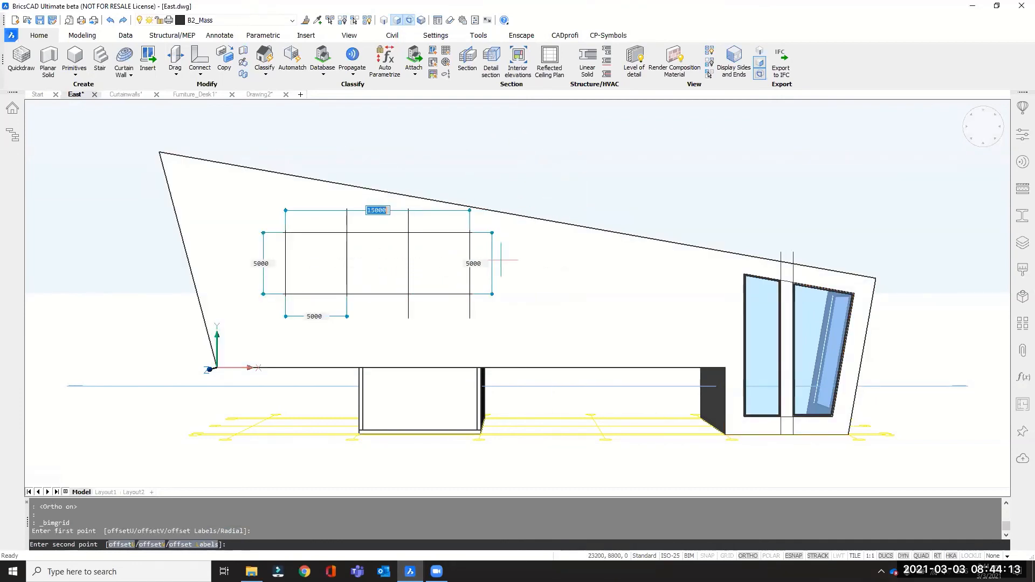
Complete the grid as a single row 1200 mm high with 5000 mm bays, about 25000 mm long in total.
scroll(517, 167, down, 1)
scroll(526, 172, up, 1)
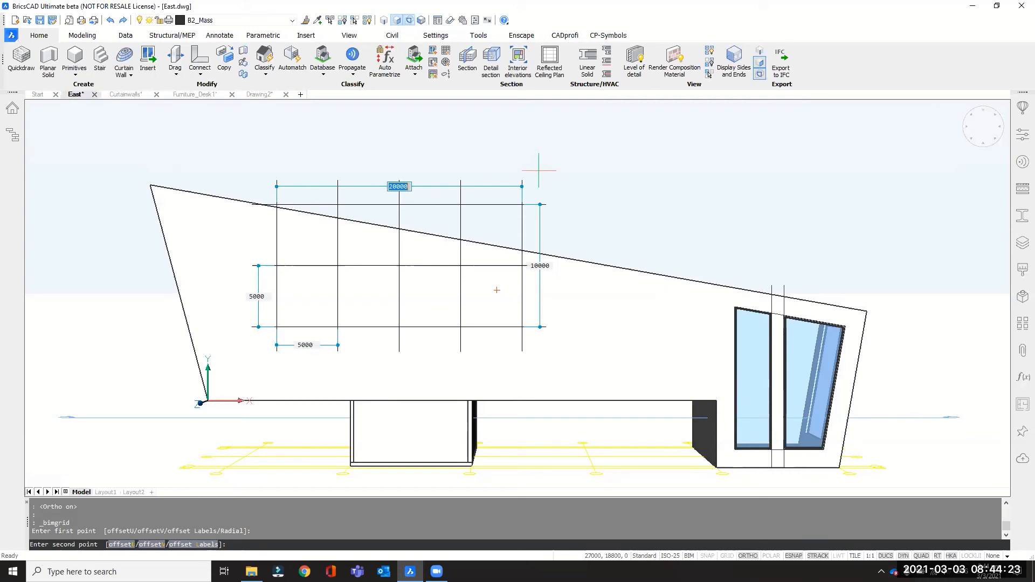
key(Tab)
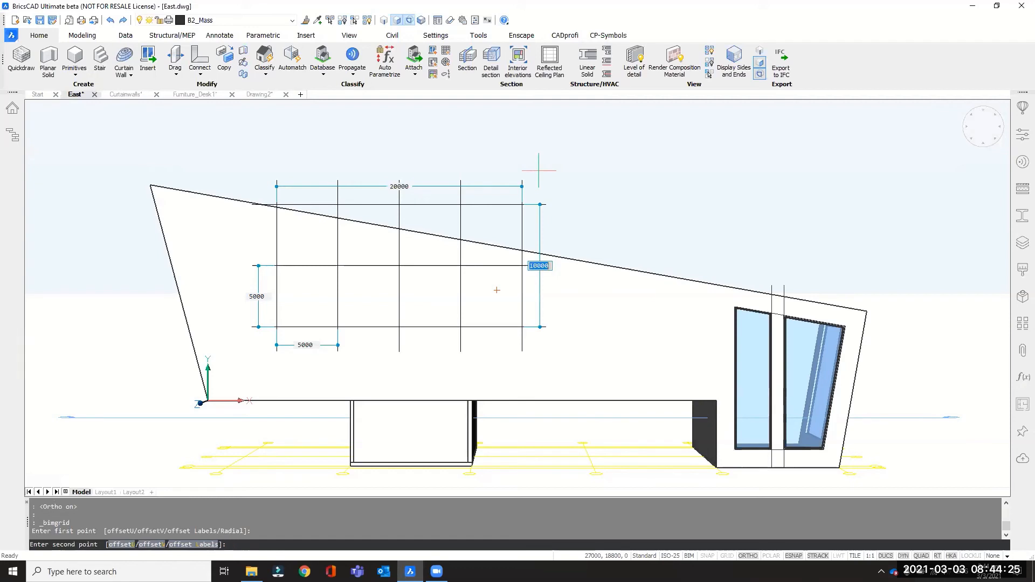
key(Tab)
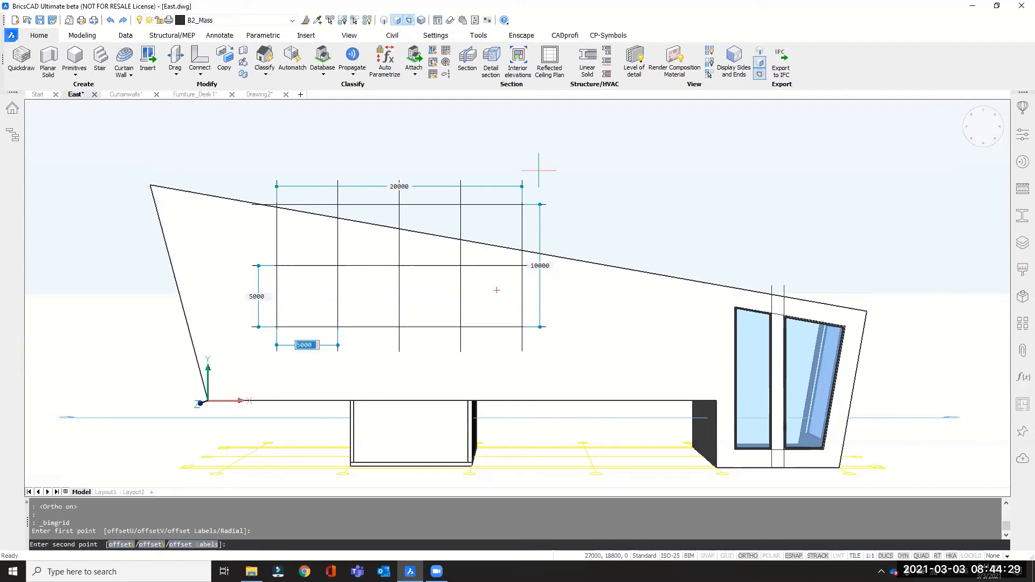
key(Tab)
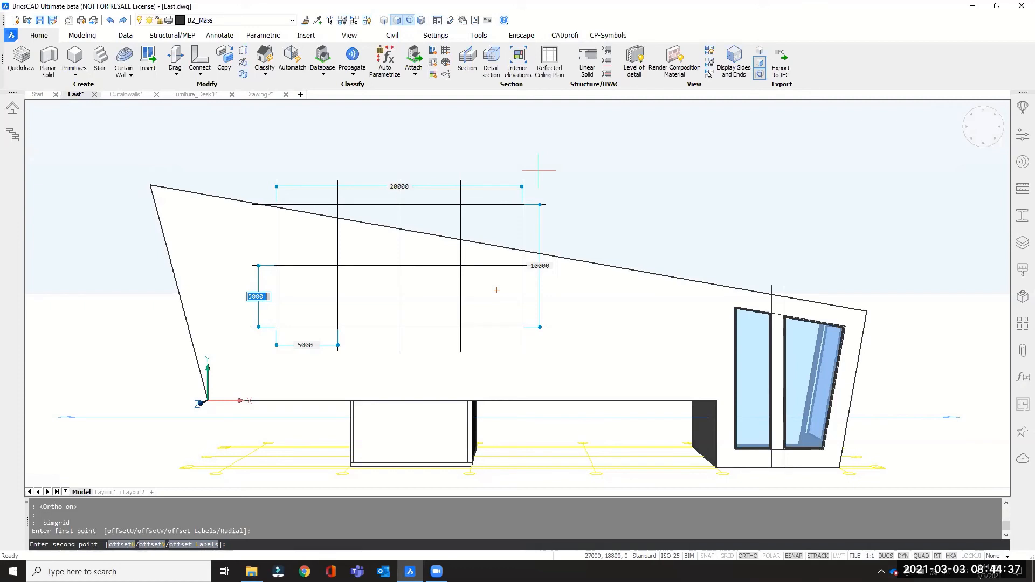
text(1200)
key(Tab)
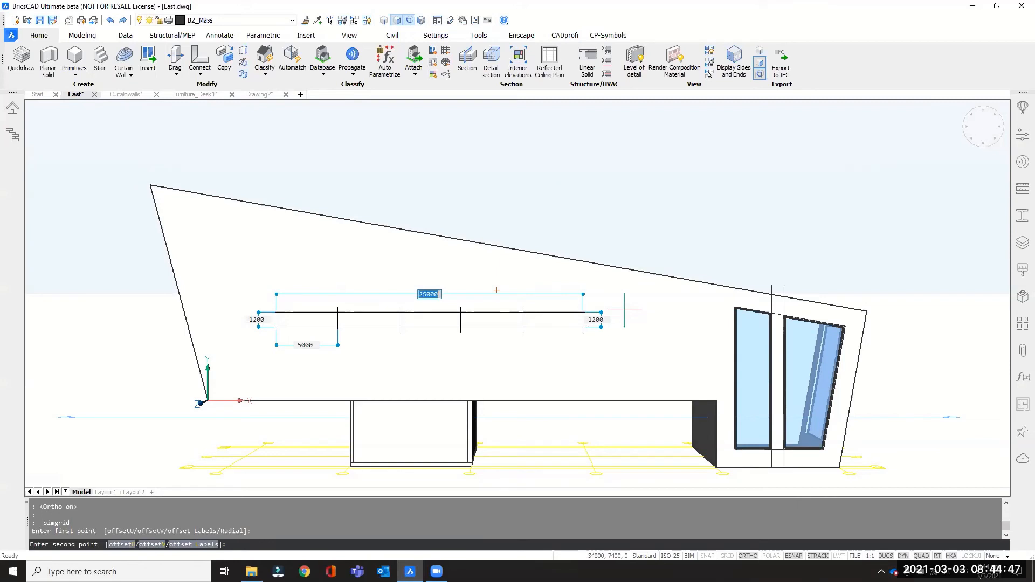
key(Escape)
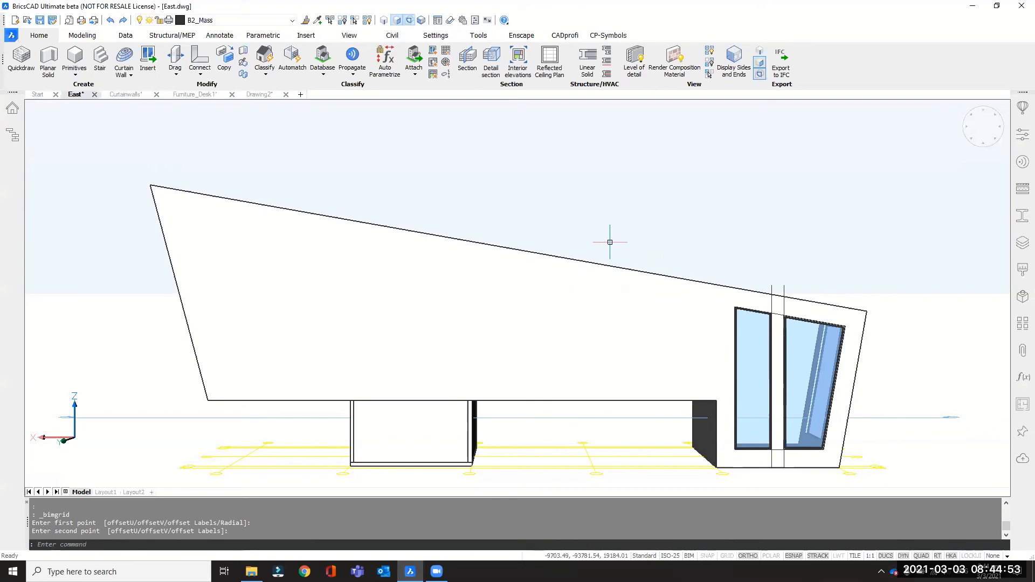
Create a five-bay strip window from the new grid on the long side wall with BIMWINDOWCREATE.
shift+middle_drag(609, 243, 663, 432)
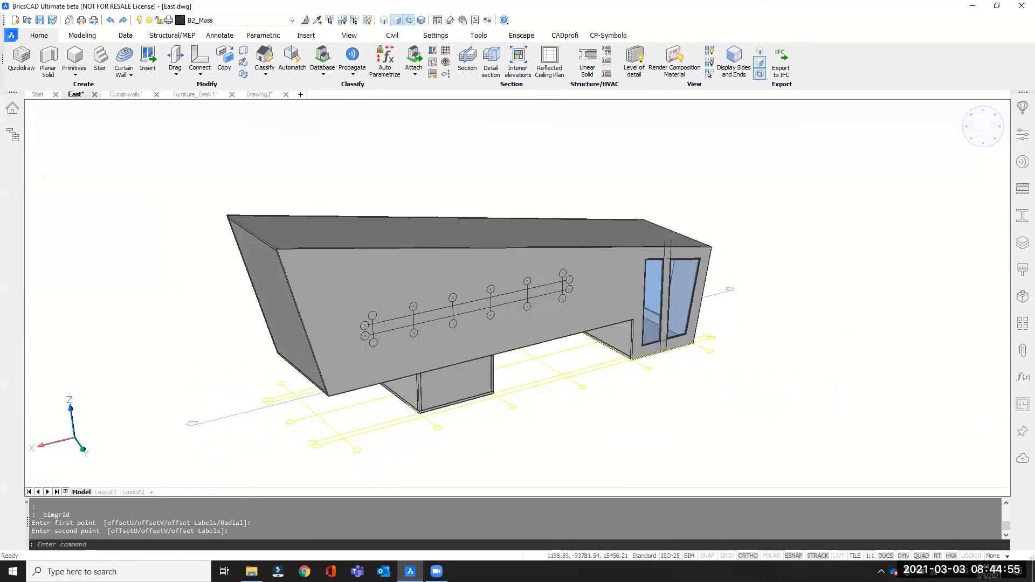
scroll(385, 302, up, 5)
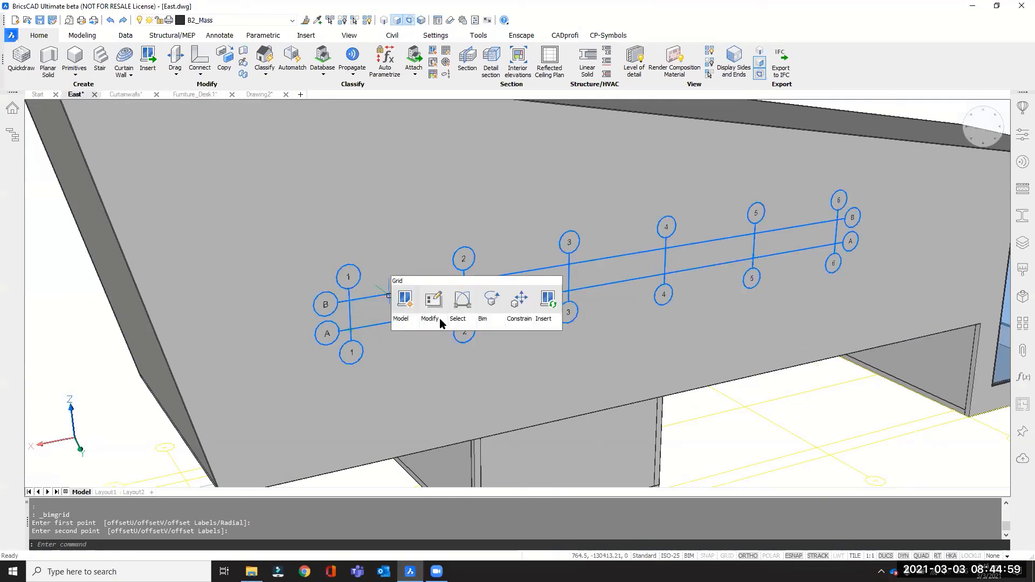
click(406, 299)
scroll(706, 225, down, 2)
shift+middle_drag(467, 268, 498, 276)
scroll(525, 279, up, 5)
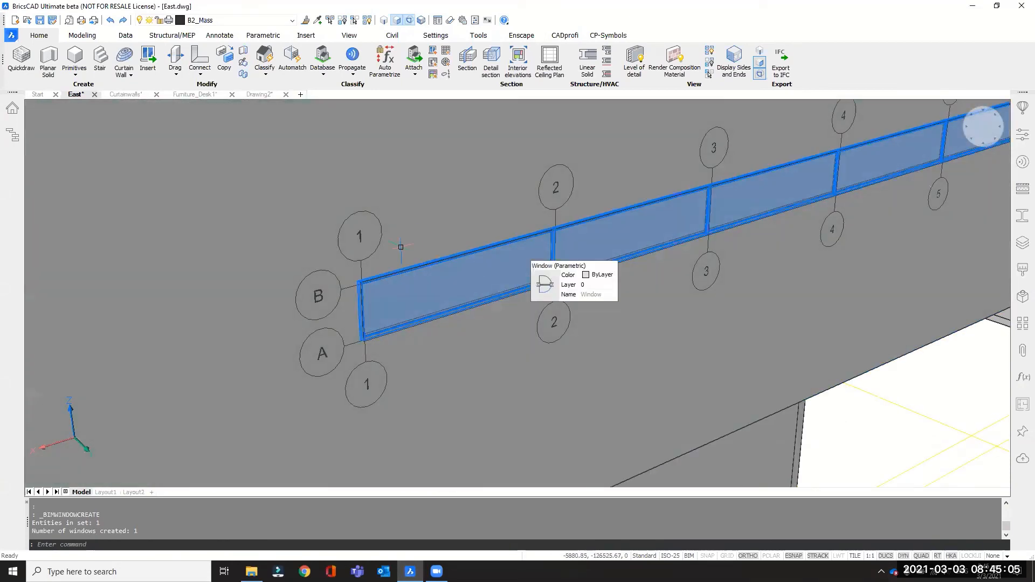
scroll(534, 299, down, 5)
scroll(616, 352, up, 5)
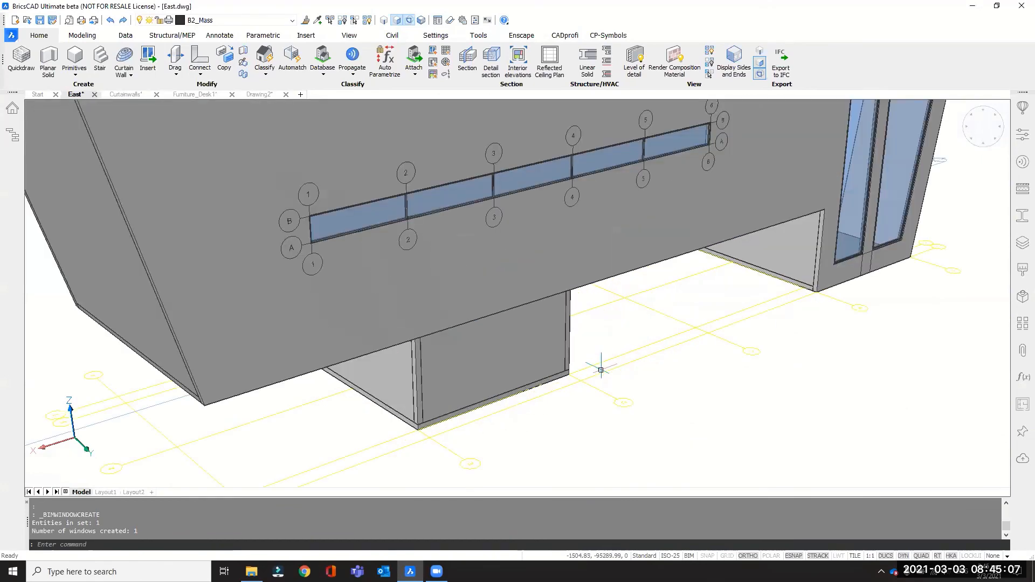
shift+middle_drag(600, 363, 568, 345)
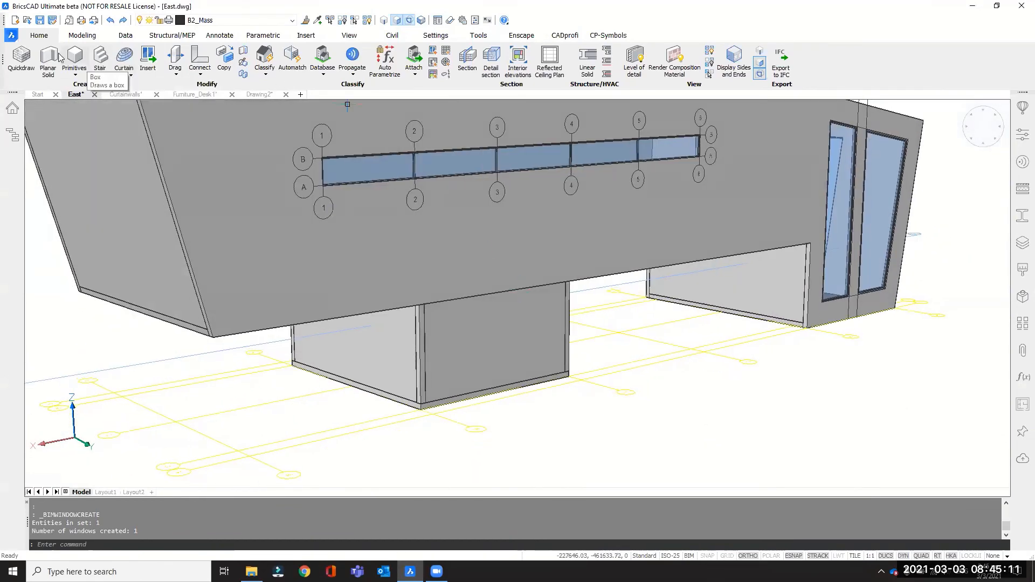
Start a curtain wall on the face of the small ground-level volume beneath the long side wall, with the number of U panels set to 1.
click(130, 76)
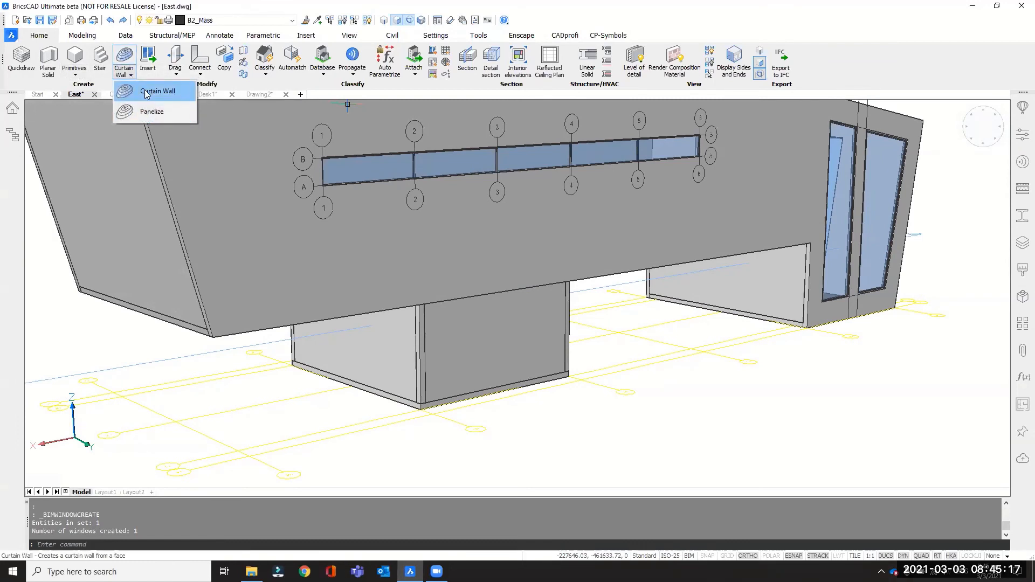
click(147, 95)
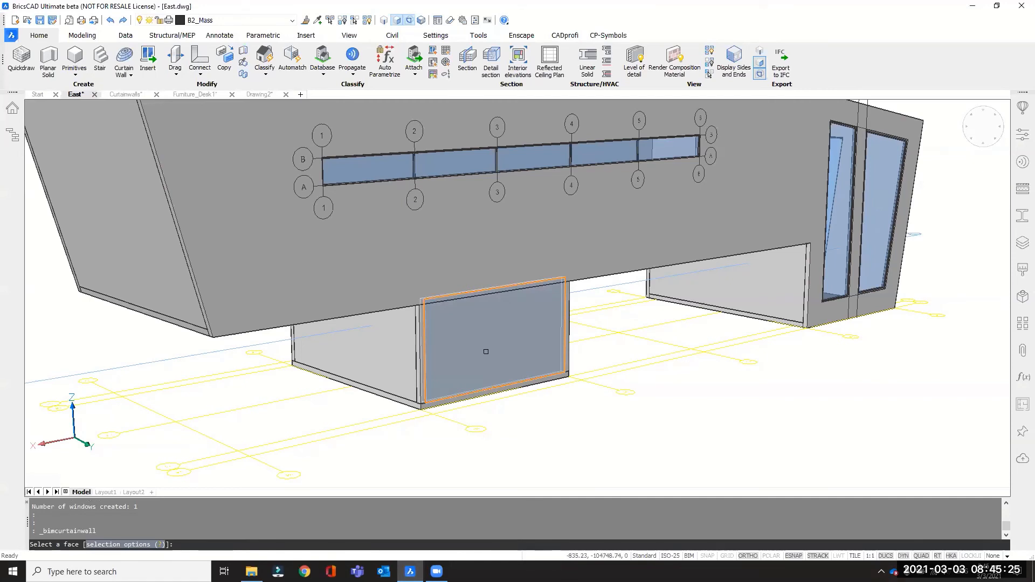
click(486, 352)
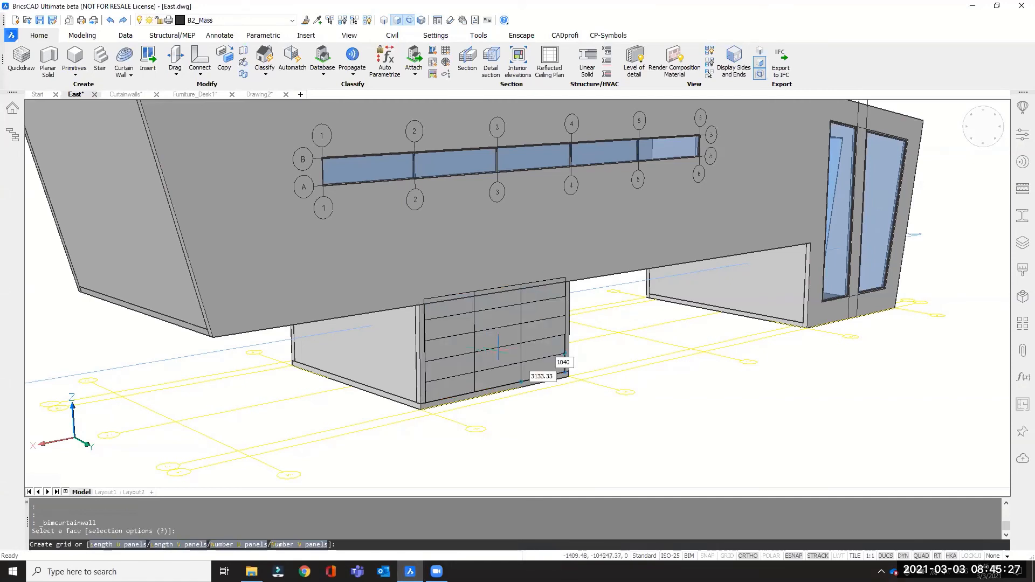
scroll(487, 322, up, 3)
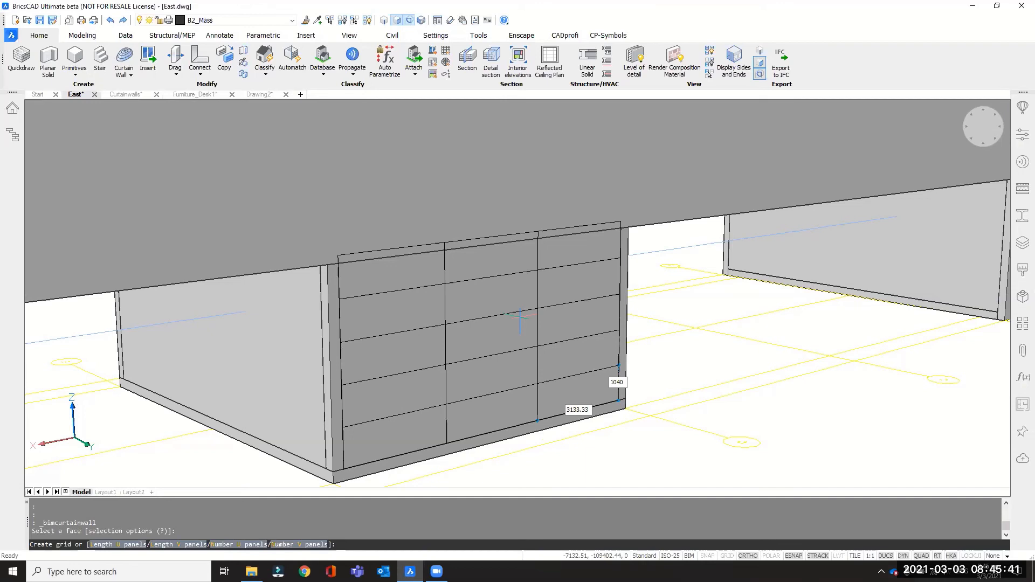
key(Return)
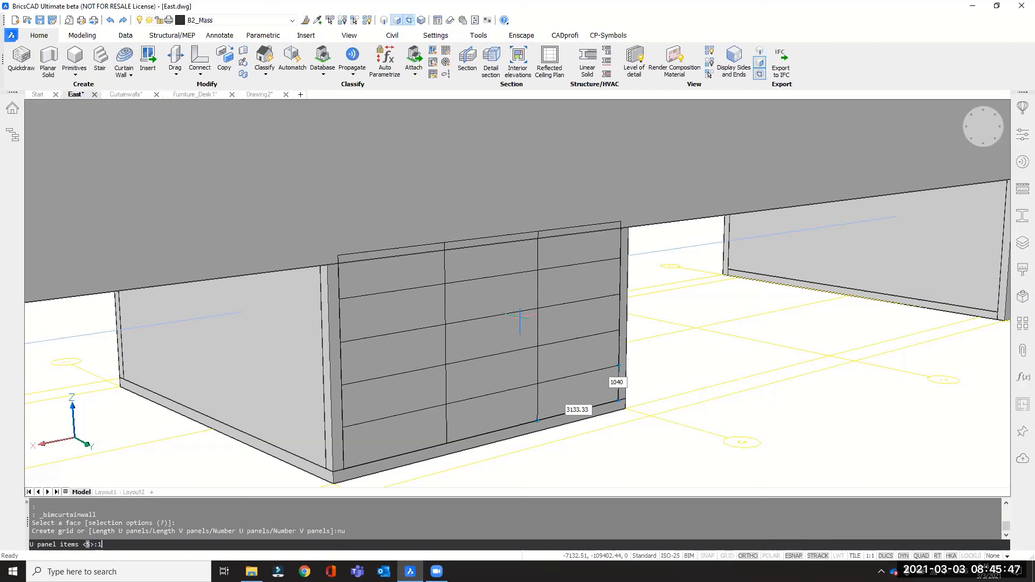
key(Return)
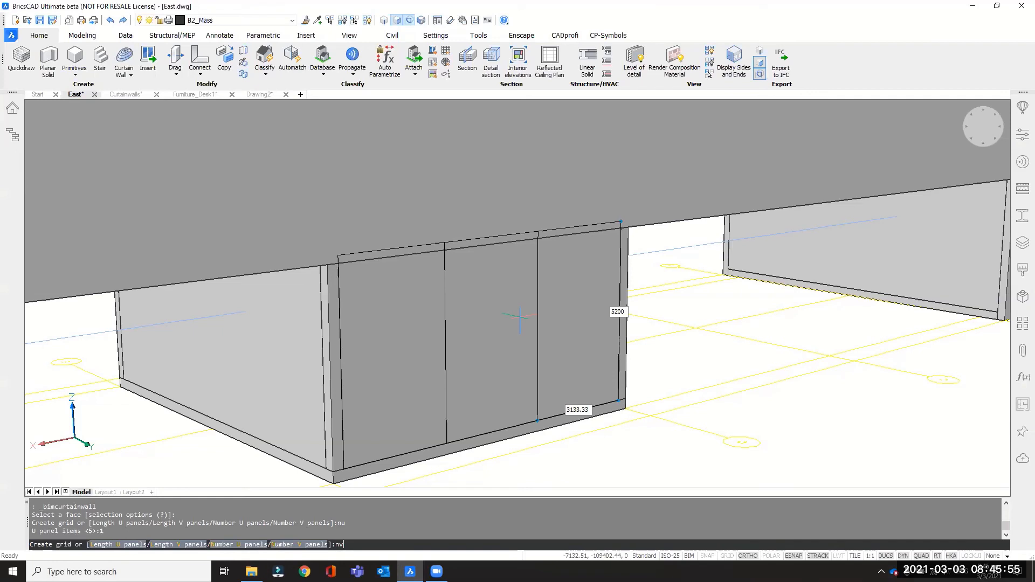
Set the number of V panels to 5 and create the curtain wall with the default frame parameters.
key(Return)
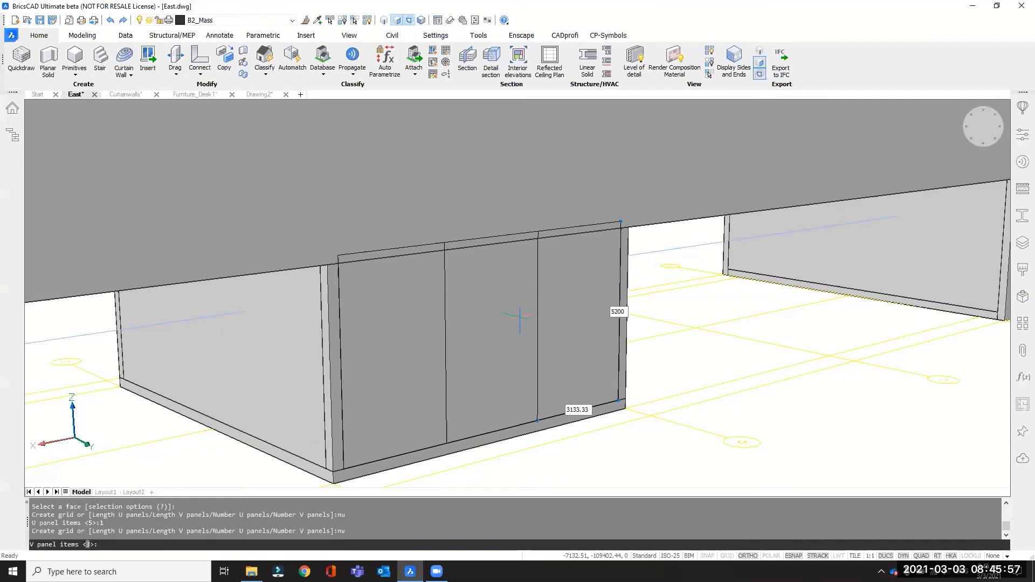
text(5)
key(Return)
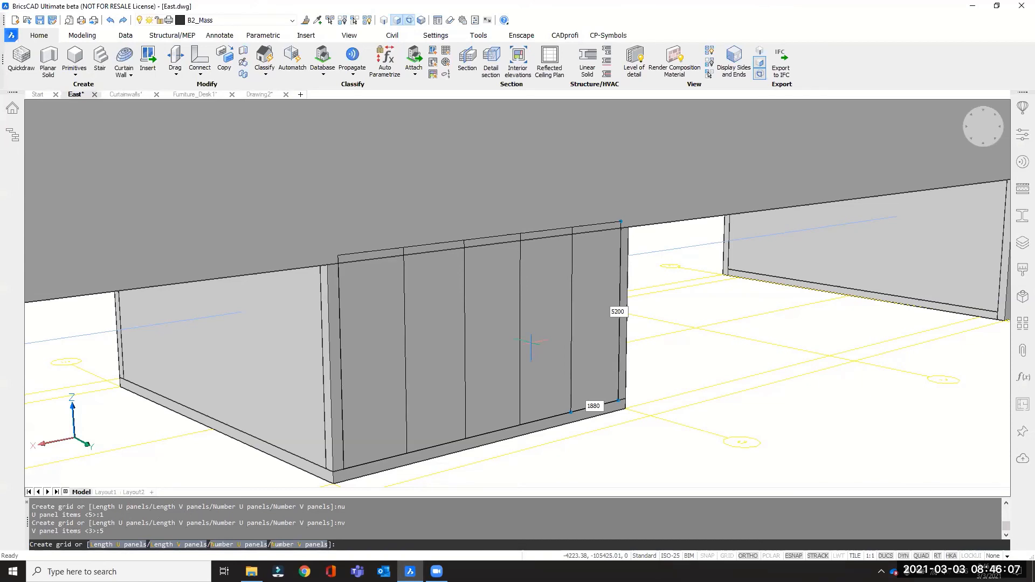
key(Return)
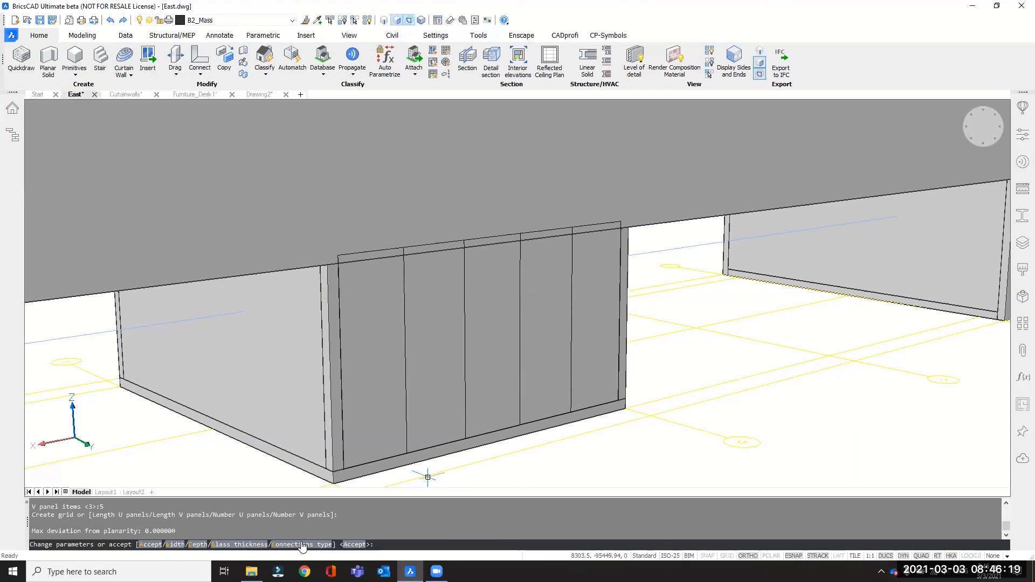
key(Return)
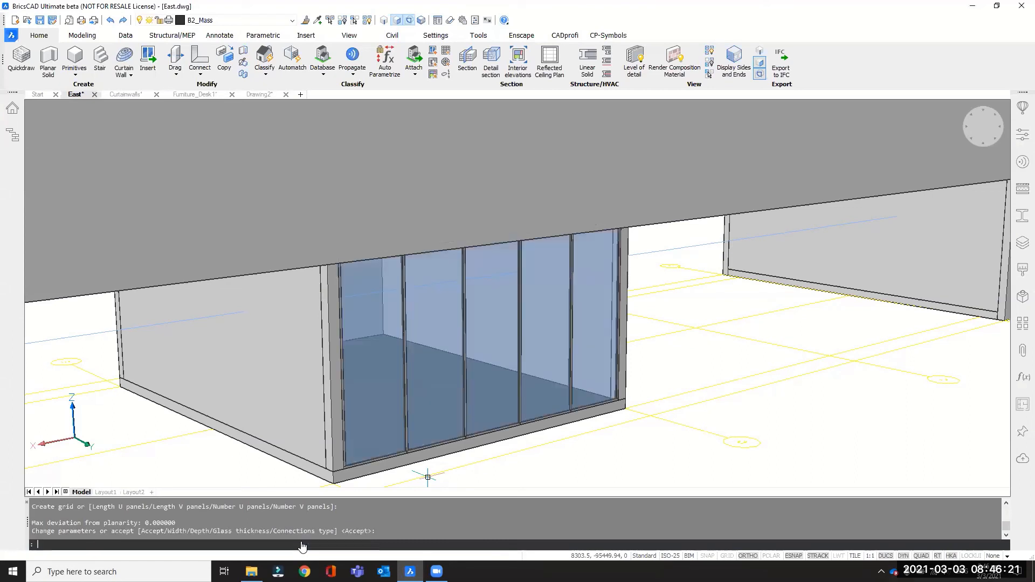
Examine the building from the opposite side, the strip window on the long side wall and the new curtain wall below it.
shift+middle_drag(557, 370, 452, 361)
scroll(540, 348, down, 6)
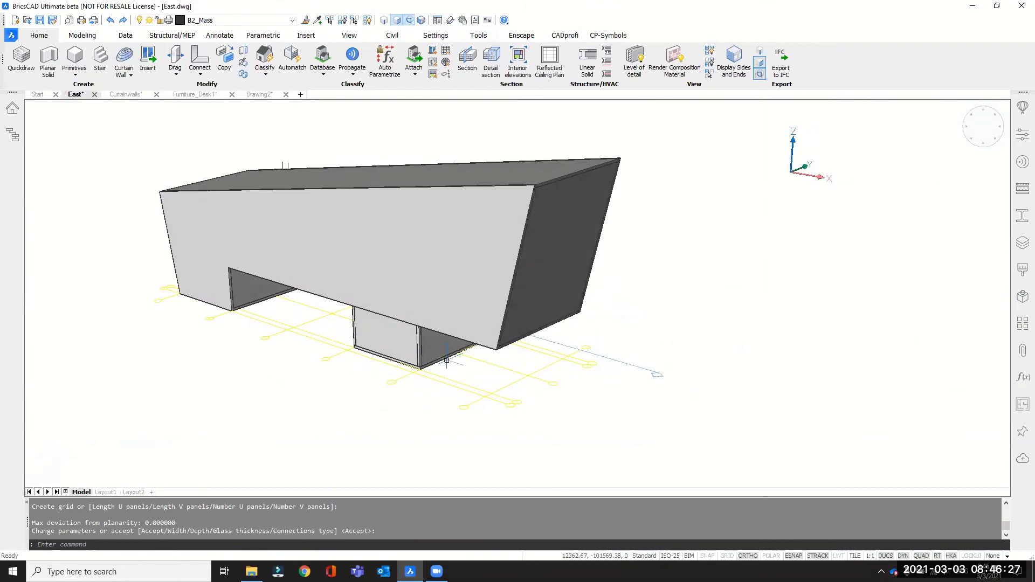
scroll(387, 337, down, 2)
shift+middle_drag(561, 290, 261, 291)
scroll(745, 192, up, 2)
scroll(745, 192, up, 3)
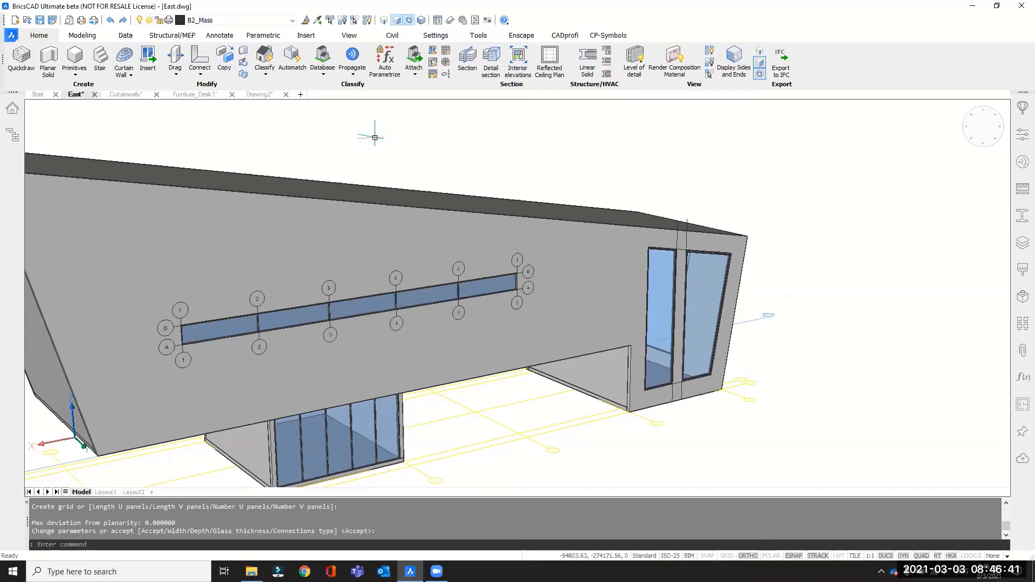
Switch to the Curtainwalls drawing and set the colour of the irregular grid to White.
click(127, 95)
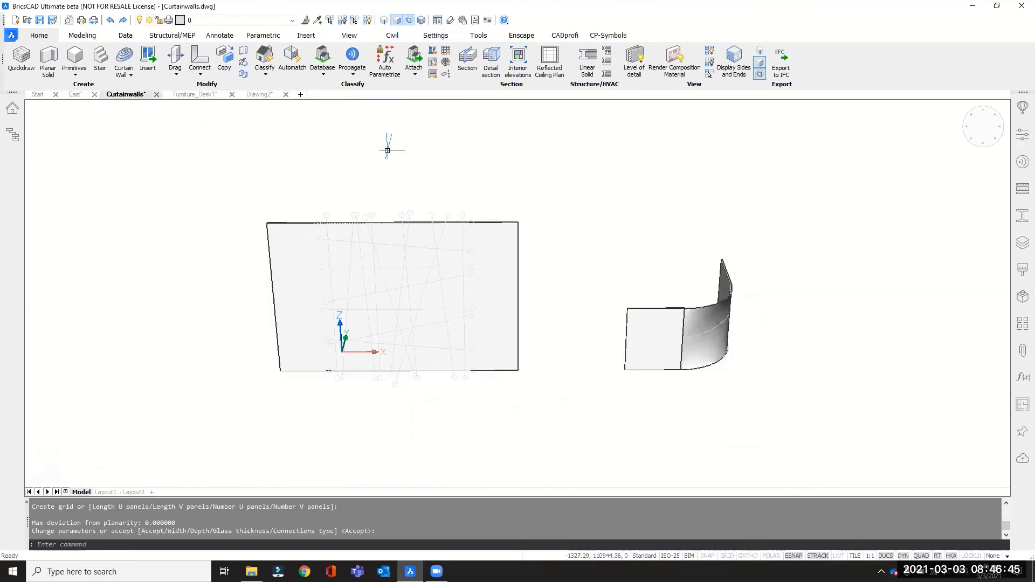
click(431, 214)
click(1023, 135)
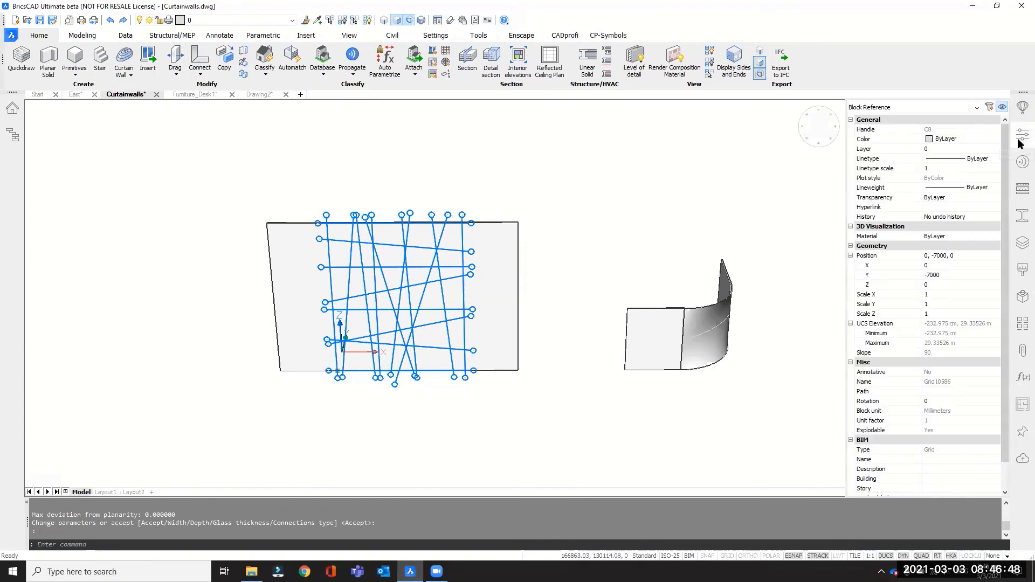
click(934, 140)
click(935, 144)
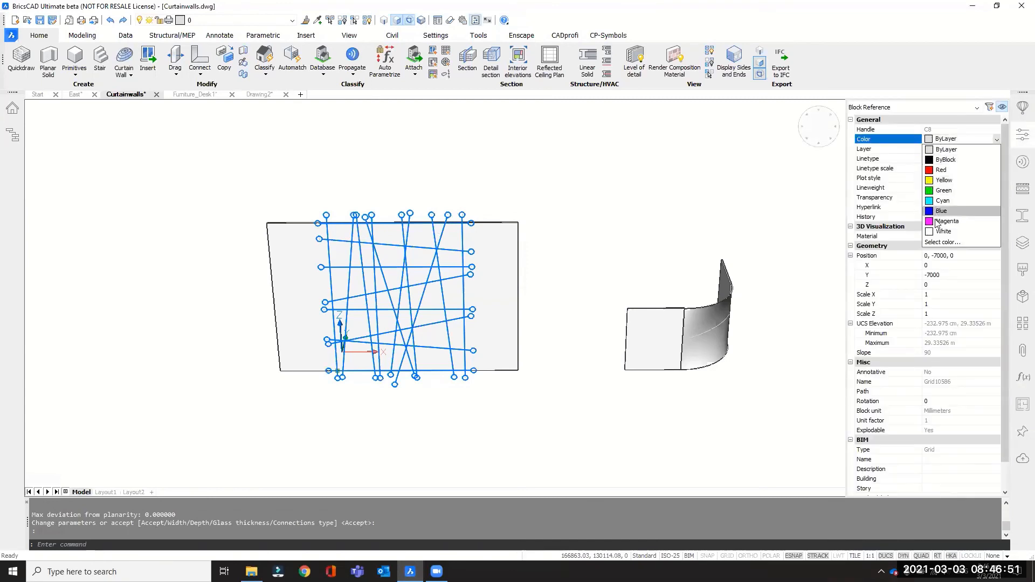
click(941, 231)
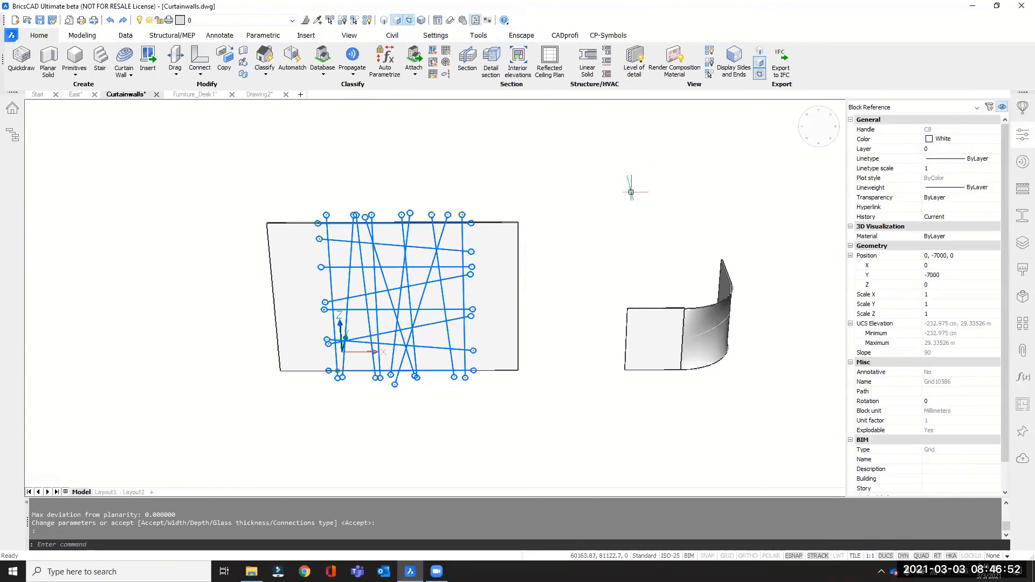
click(1020, 135)
key(Escape)
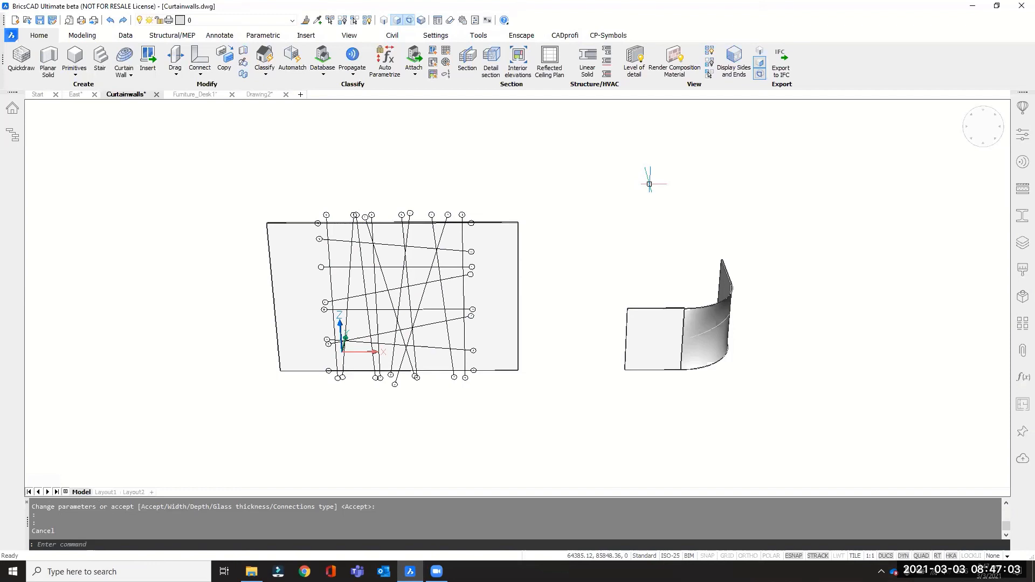
Open the irregular grid's block definition Grid10586 for editing with BEDIT.
scroll(340, 213, up, 3)
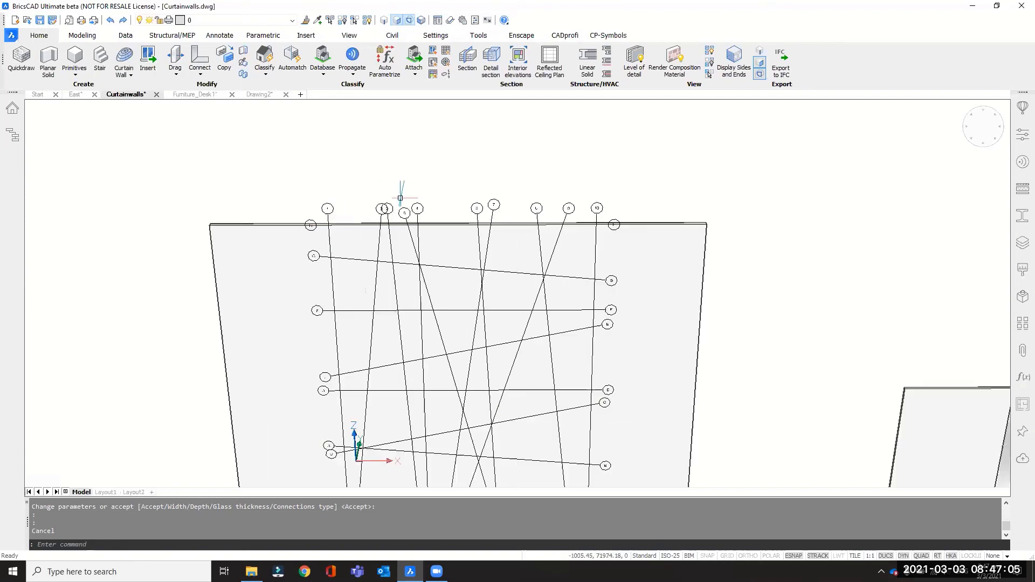
mouse_move(385, 208)
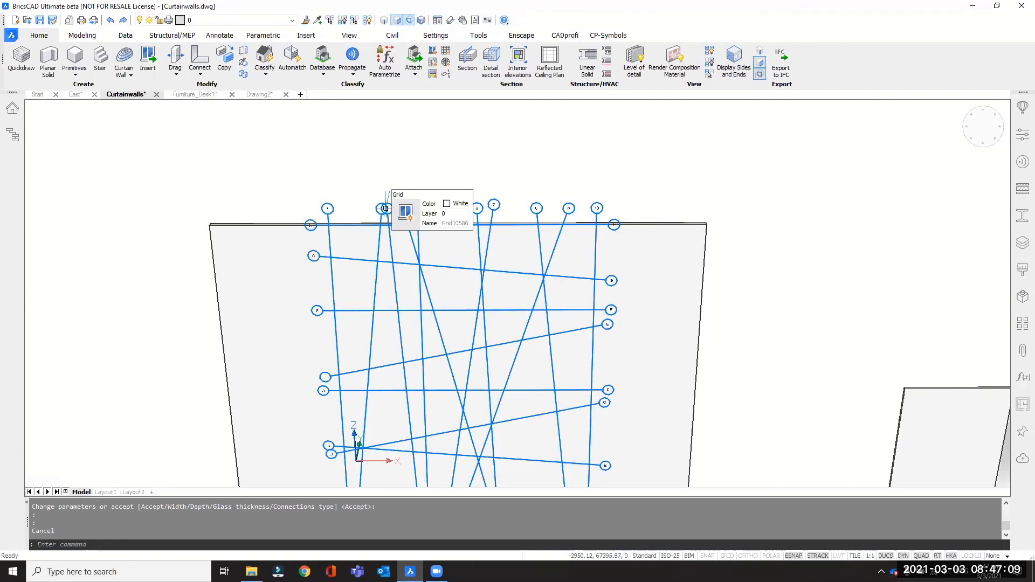
text(BEDI)
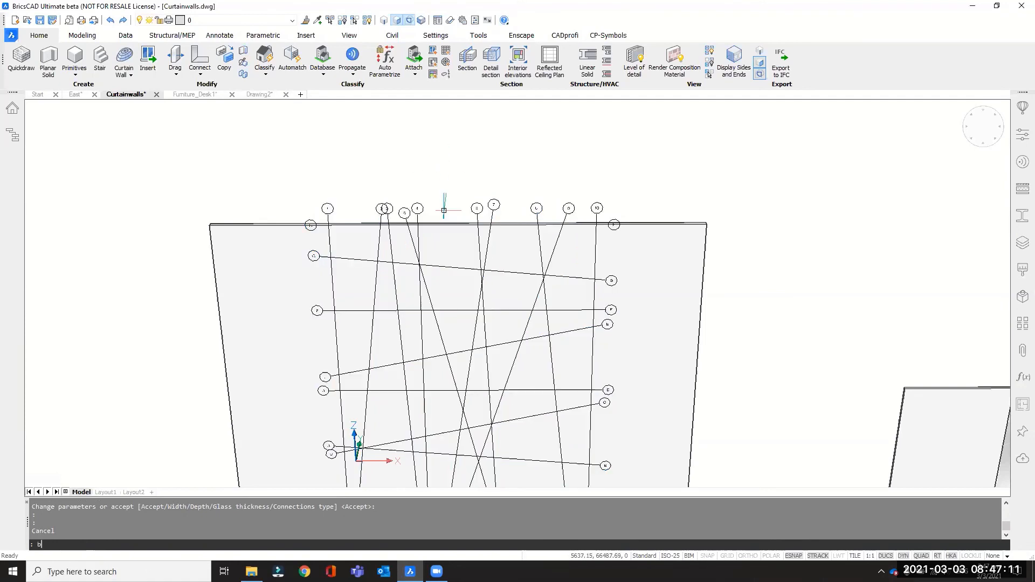
text(T)
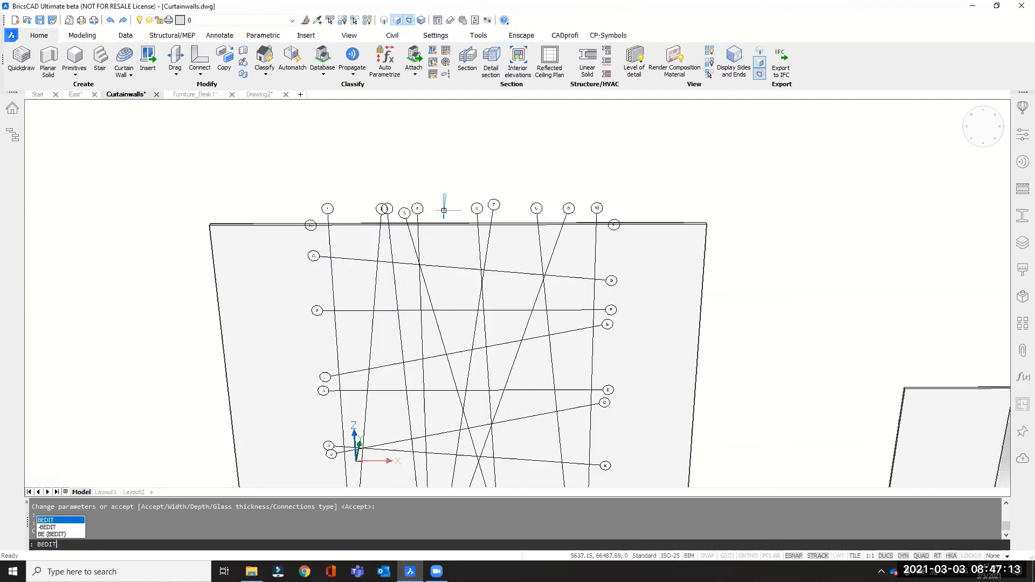
key(Return)
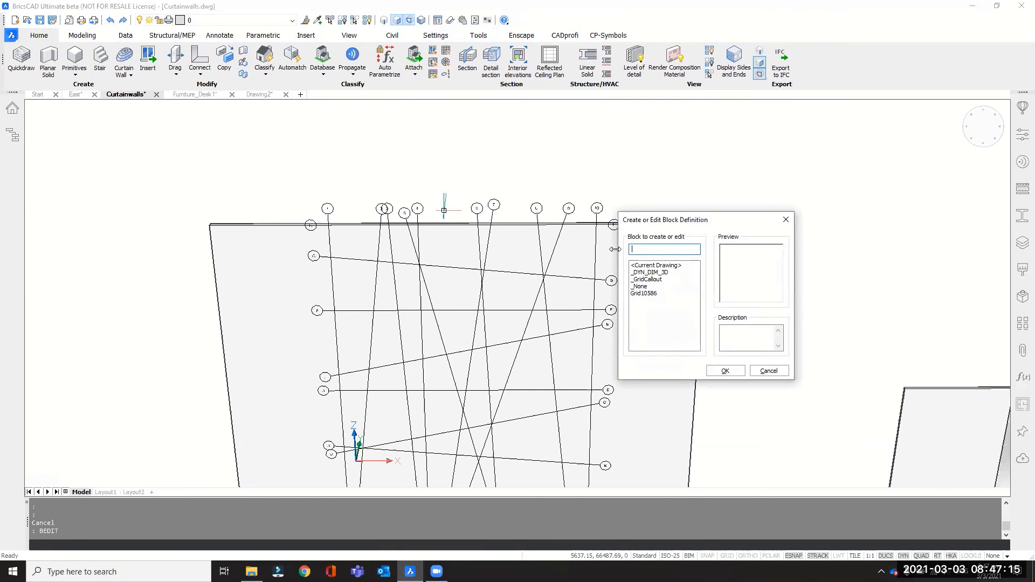
click(642, 293)
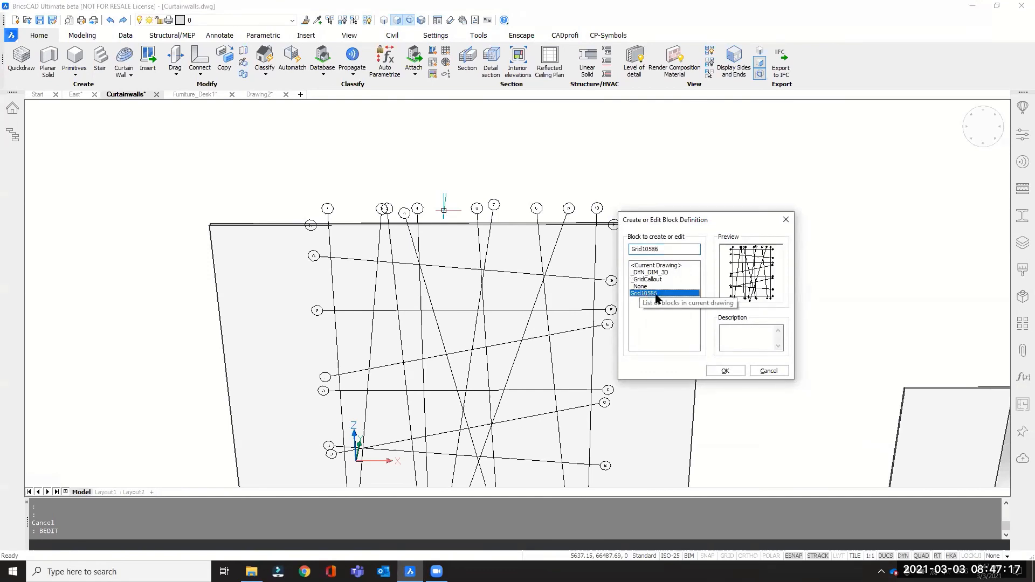
click(725, 371)
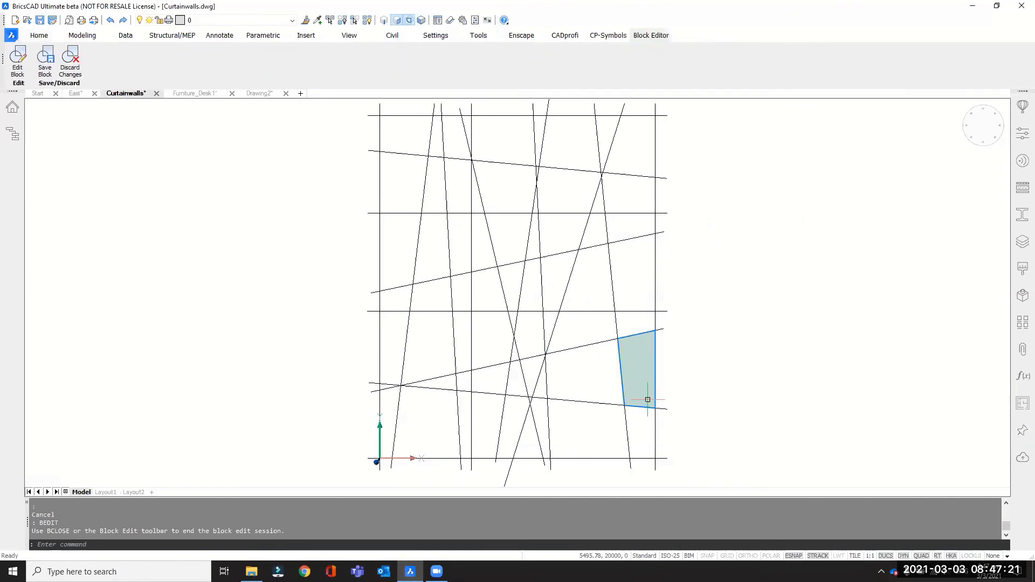
Stretch the +X end of the grid's lowest sloping line downward to an angle of about 10° and save the block.
click(647, 407)
click(667, 408)
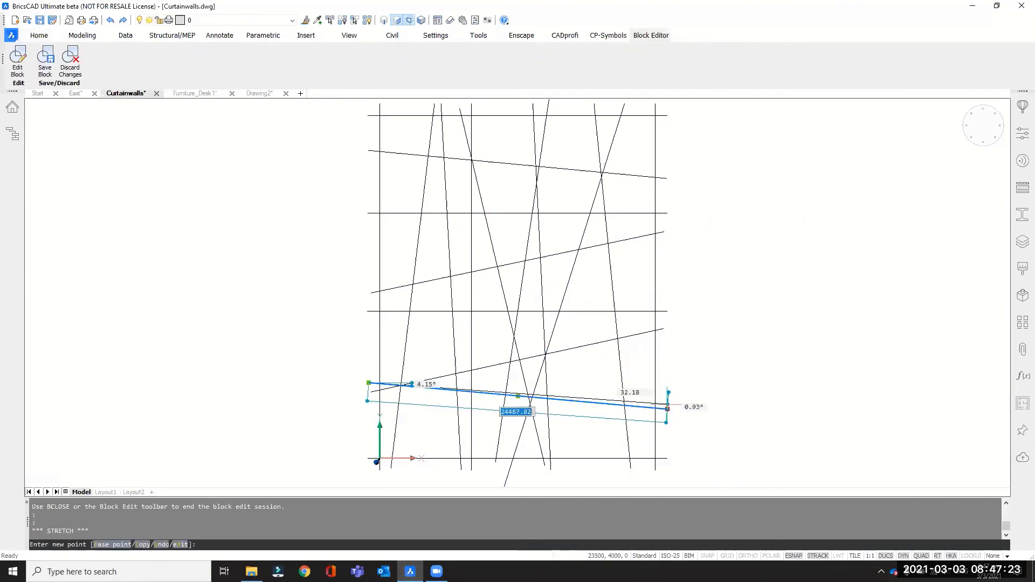
scroll(671, 440, up, 5)
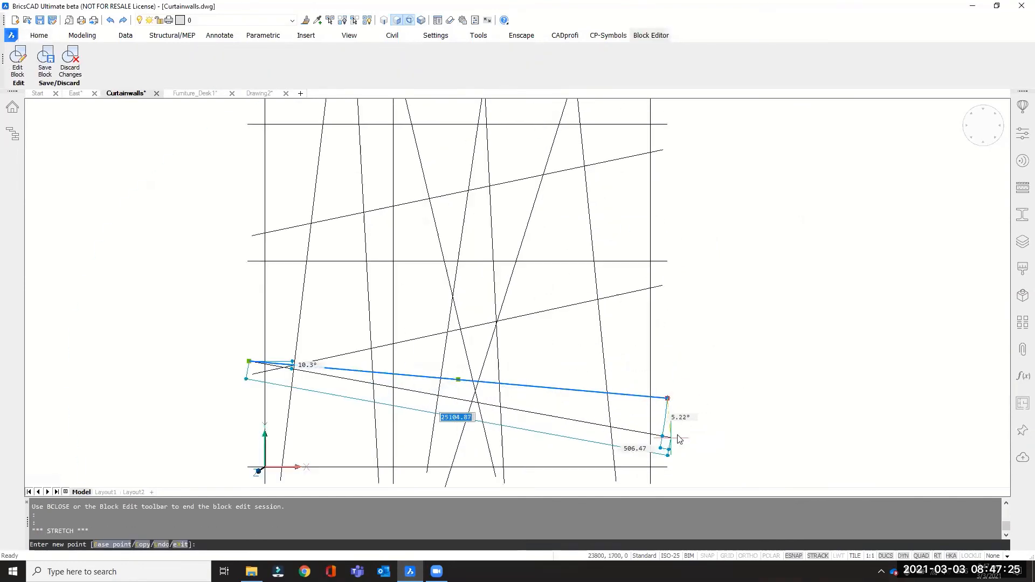
key(Escape)
scroll(674, 365, down, 5)
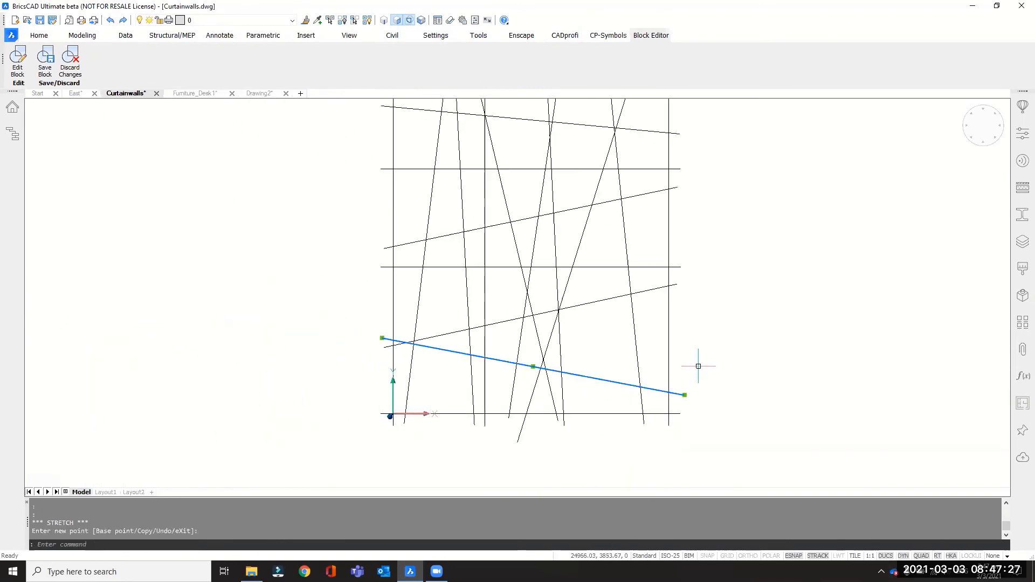
key(Escape)
scroll(572, 369, down, 2)
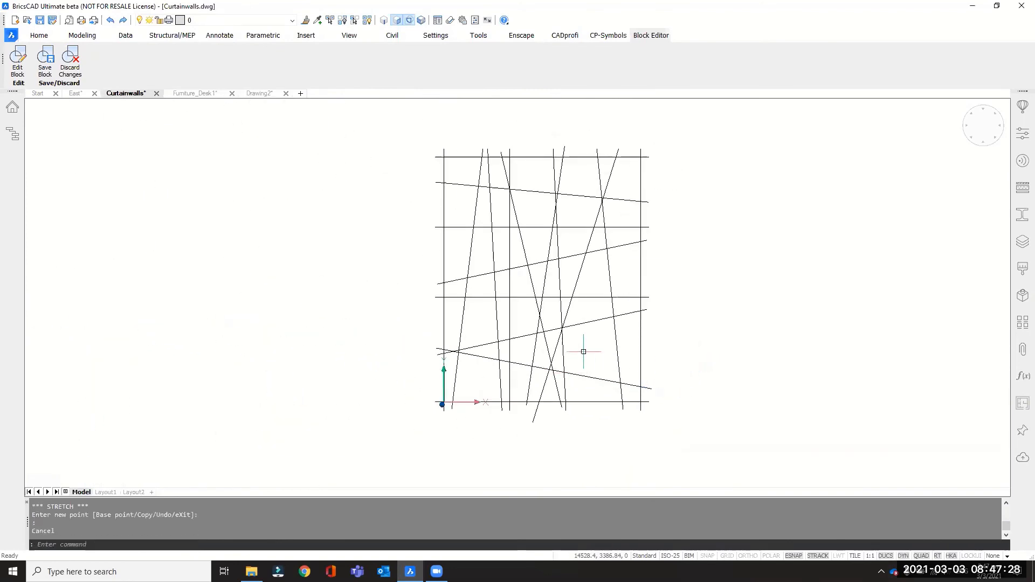
click(45, 65)
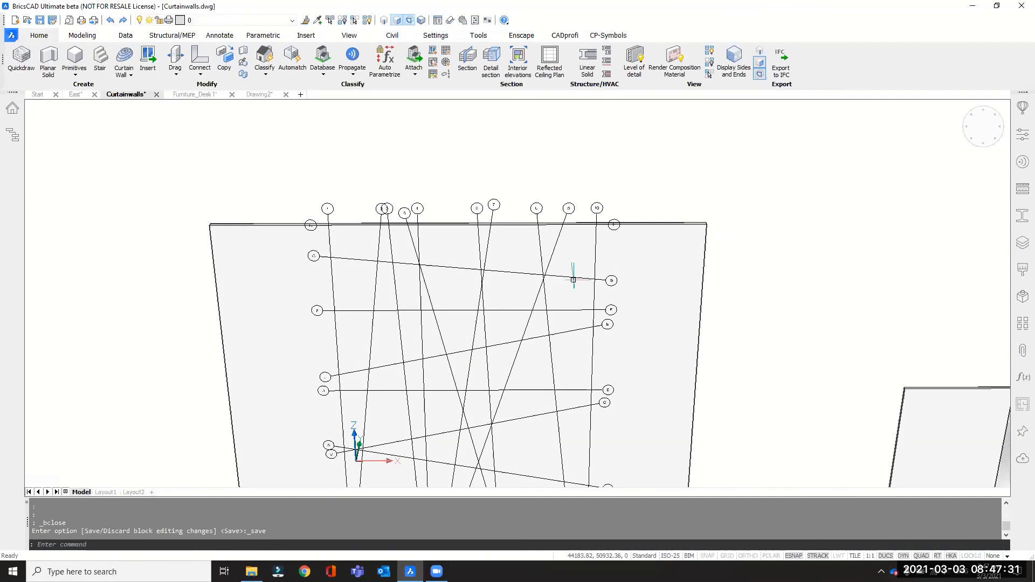
Create a window from the edited irregular grid on the flat wall with BIMWINDOWCREATE.
scroll(593, 410, up, 3)
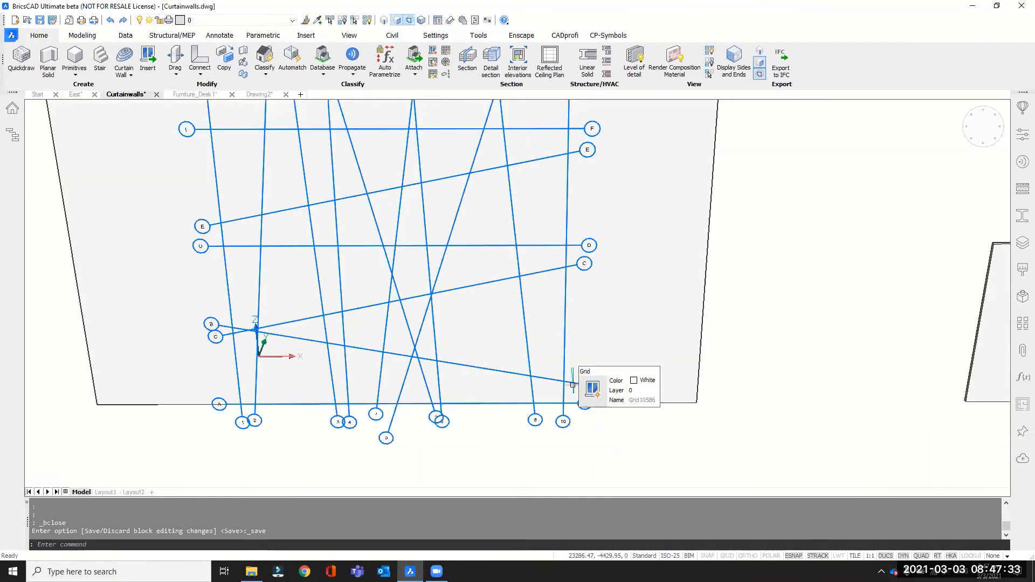
scroll(574, 399, down, 3)
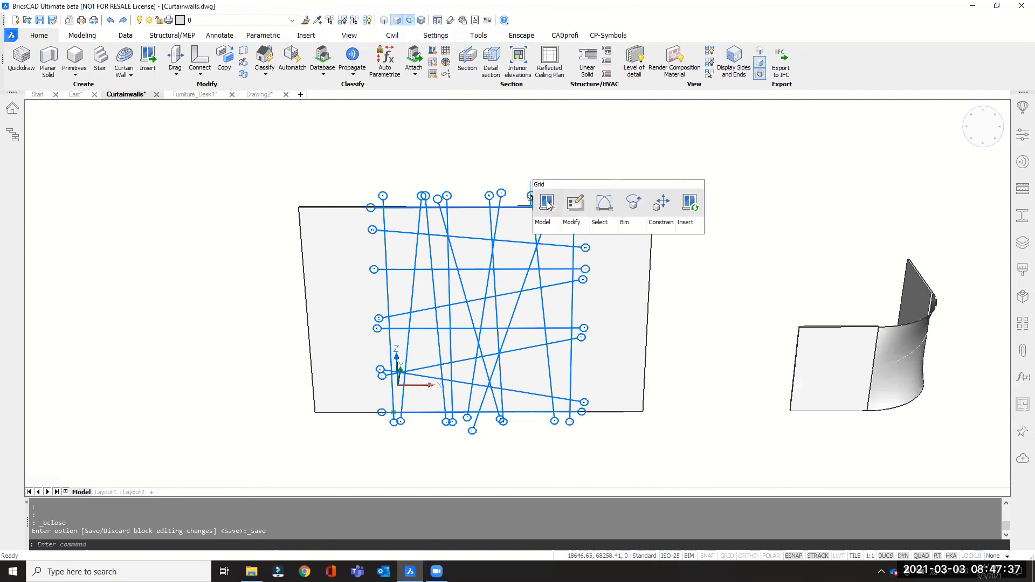
click(548, 204)
key(Return)
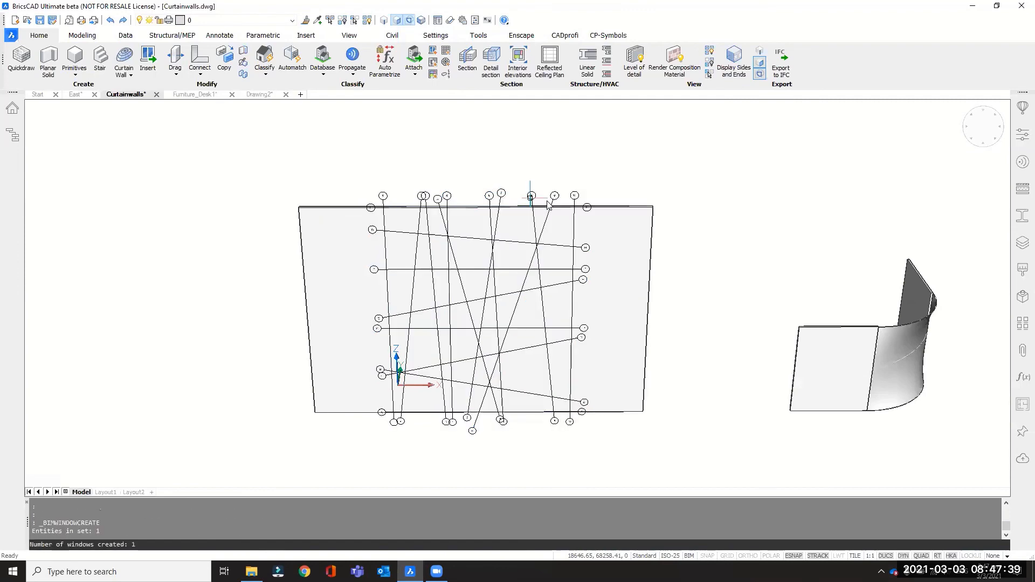
Examine the mullion pattern of the new irregular grid window from an oblique angle, up close and as a whole.
shift+middle_drag(542, 297, 609, 316)
scroll(508, 196, up, 4)
mouse_move(539, 204)
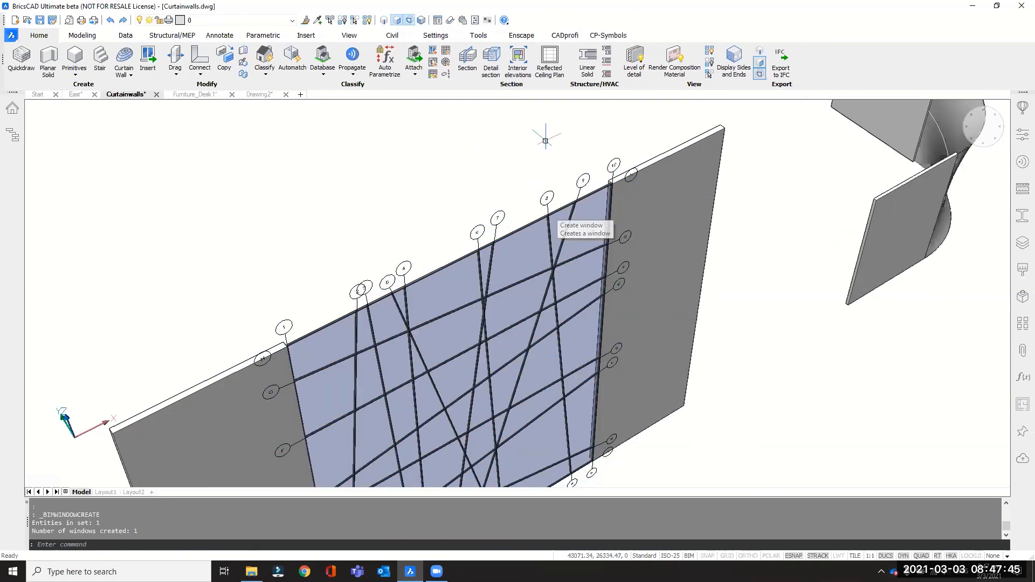
scroll(549, 173, down, 2)
scroll(426, 415, up, 5)
shift+middle_drag(439, 388, 439, 295)
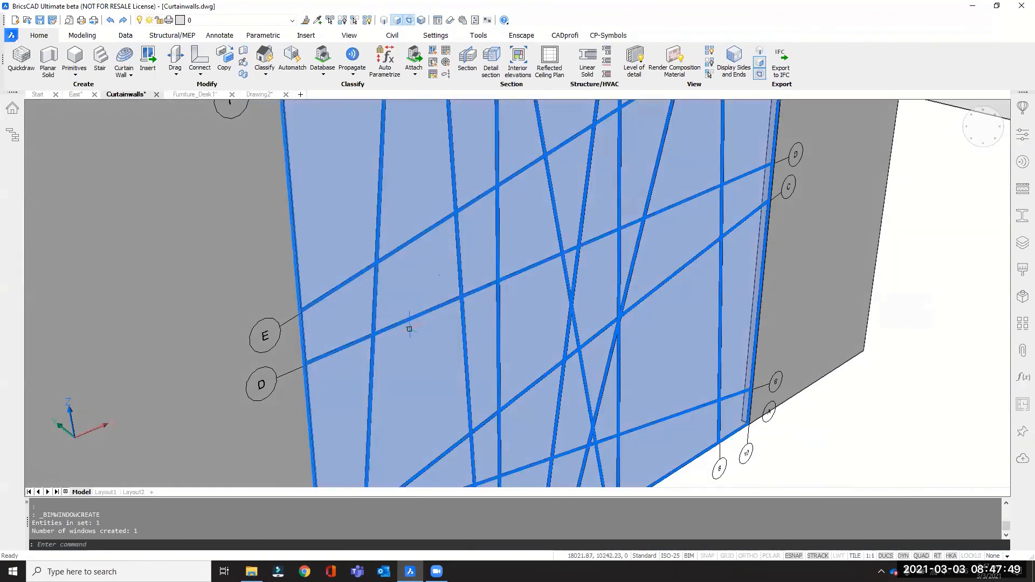
scroll(410, 327, down, 6)
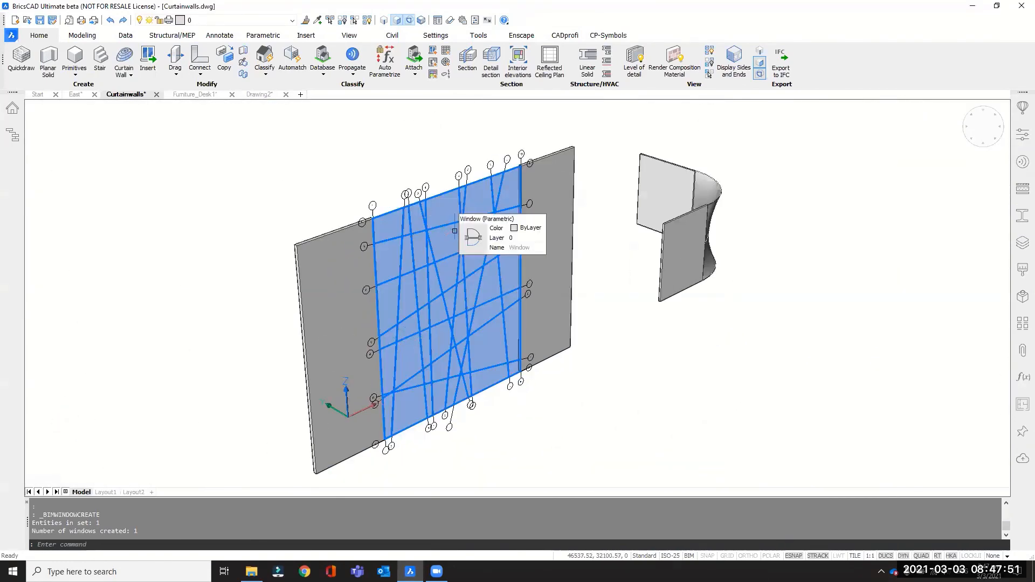
Copy the three arcs of the curved surface into the empty area beyond its +X side, with ortho on.
shift+middle_drag(407, 212, 424, 296)
scroll(654, 345, up, 3)
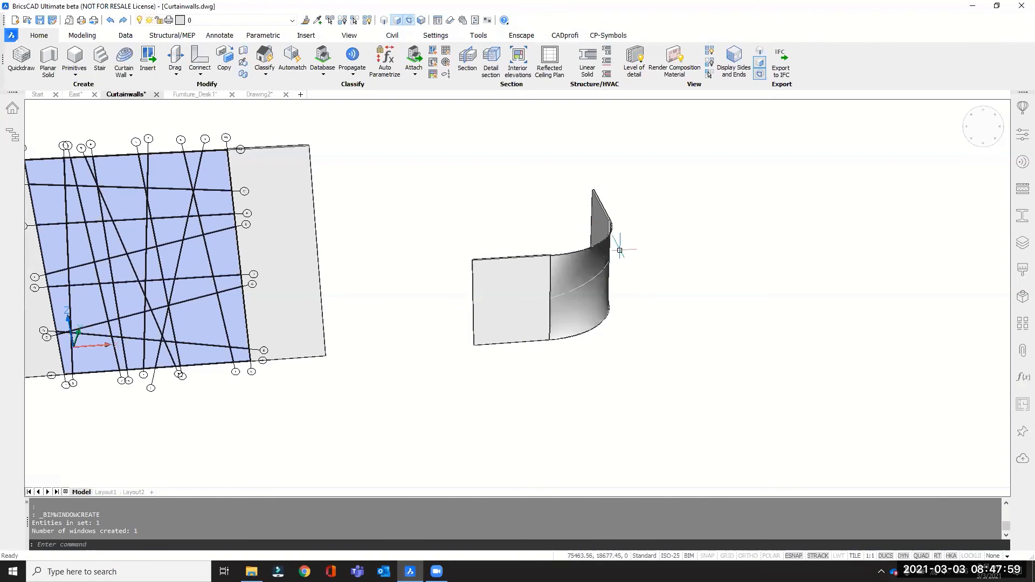
shift+middle_drag(652, 248, 632, 277)
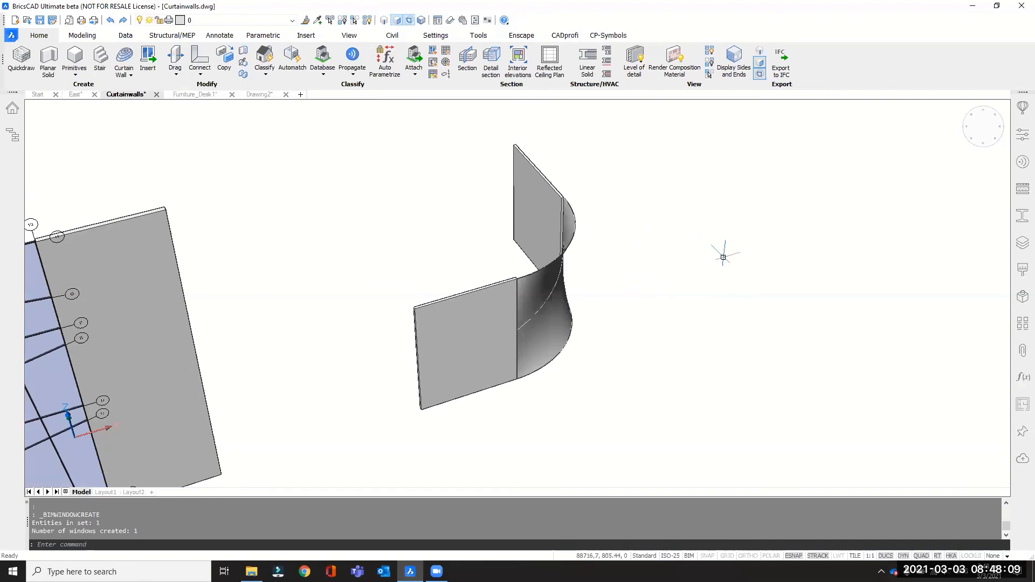
scroll(542, 367, up, 4)
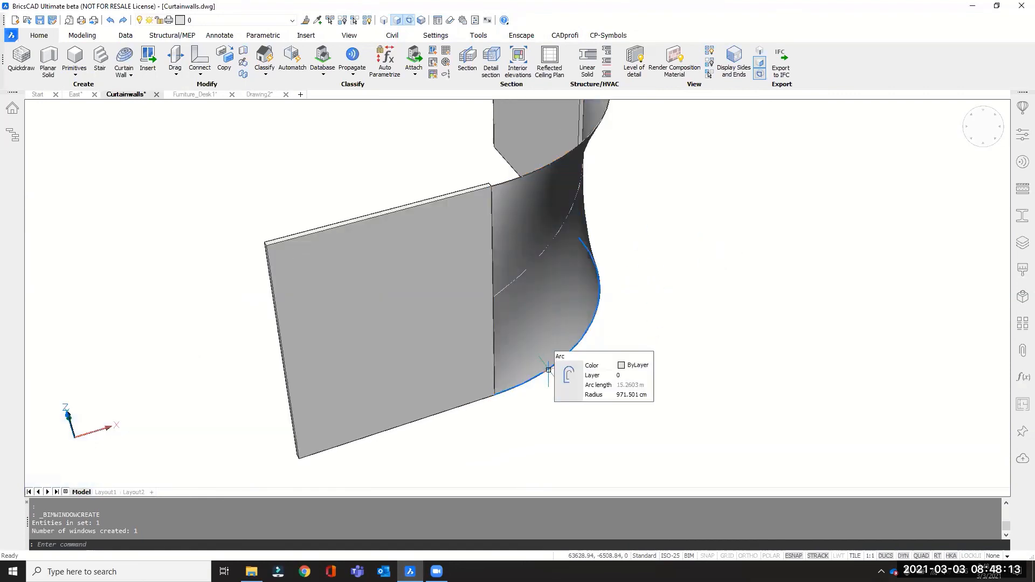
click(549, 370)
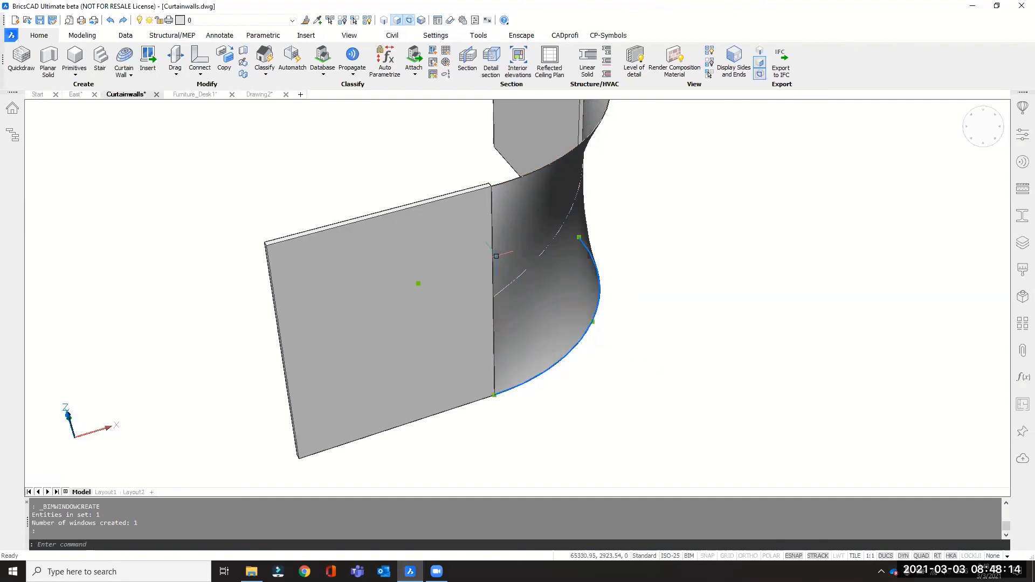
click(512, 281)
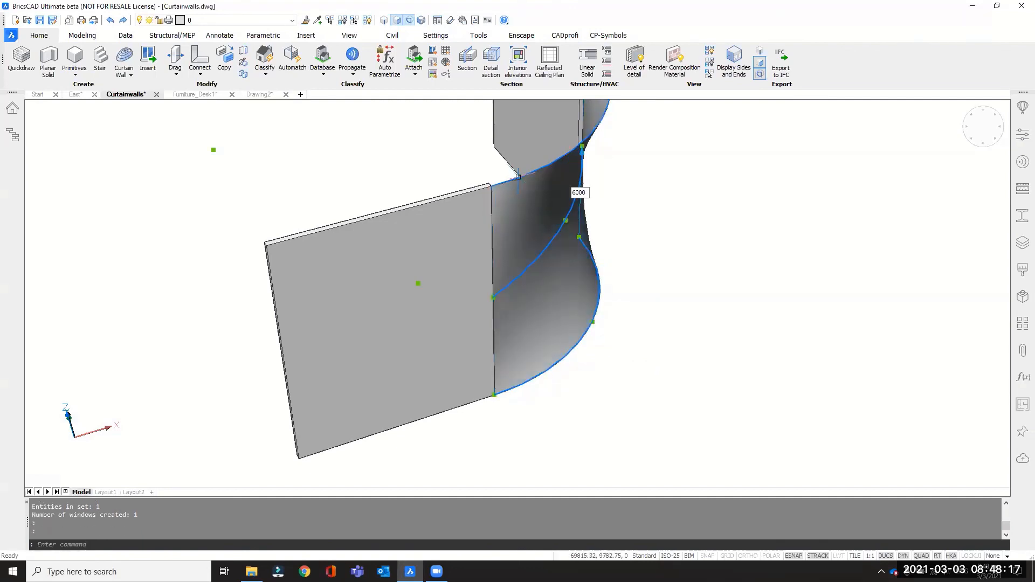
click(518, 176)
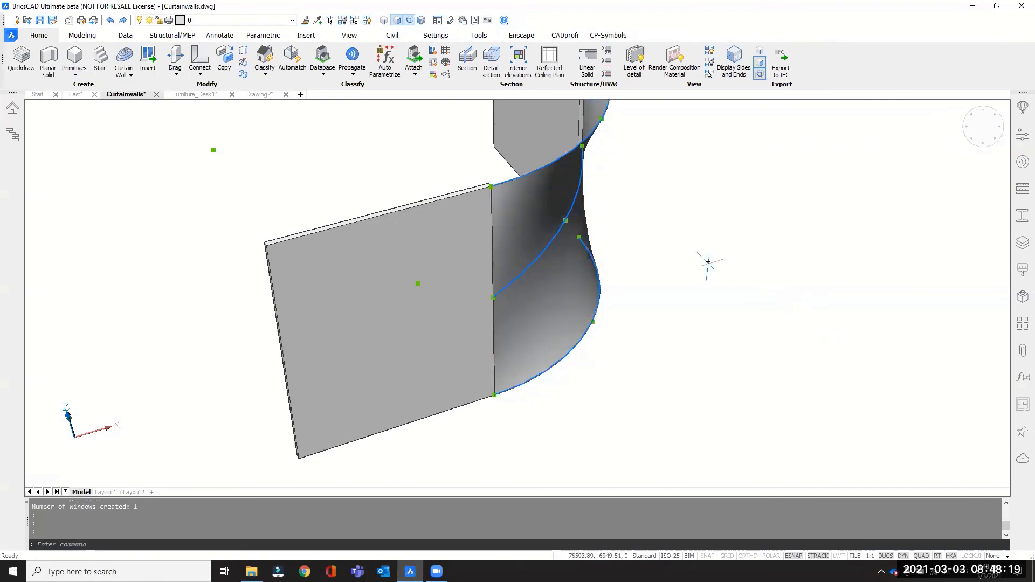
text(co)
key(Return)
click(578, 427)
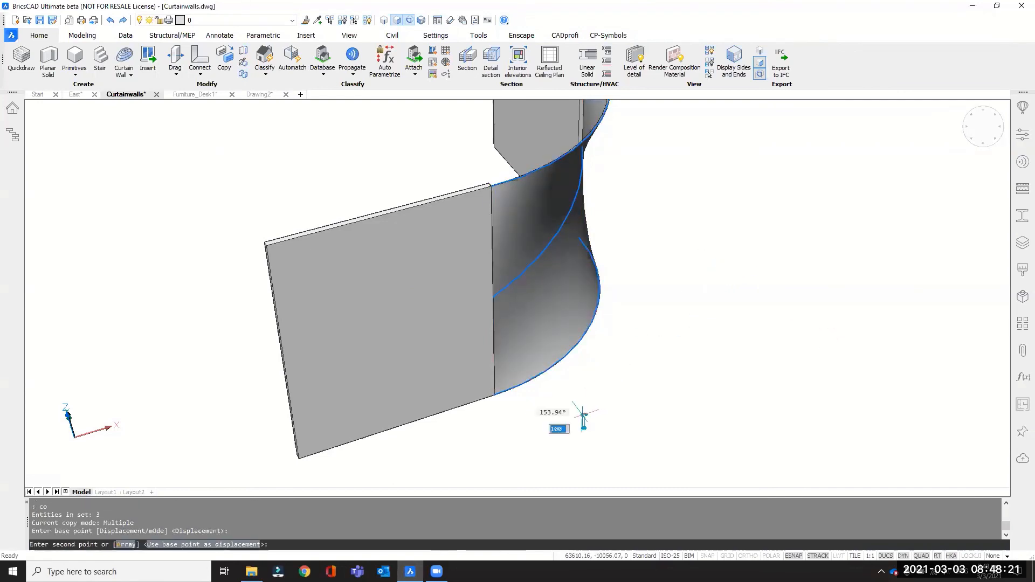
click(753, 559)
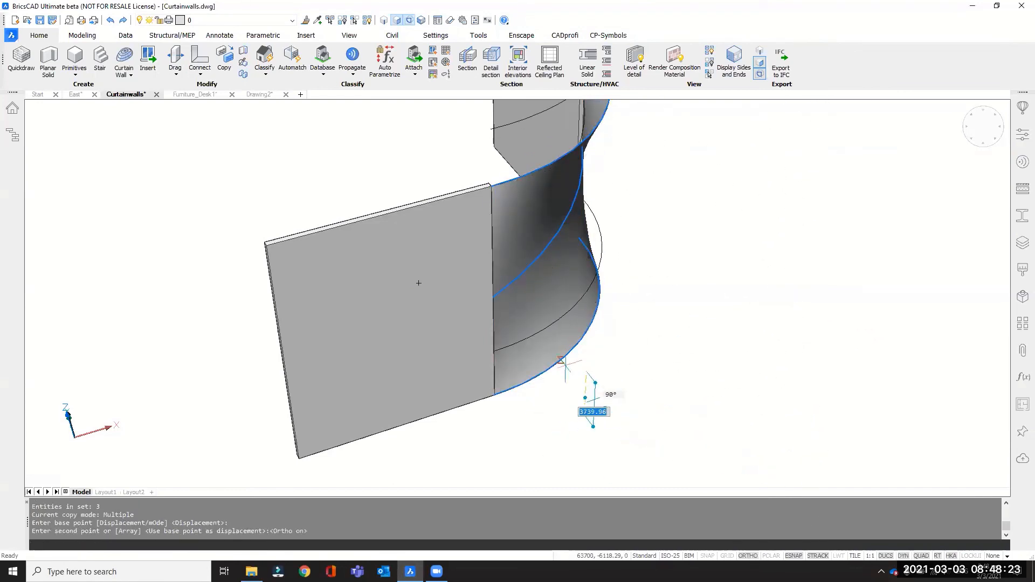
scroll(539, 369, down, 3)
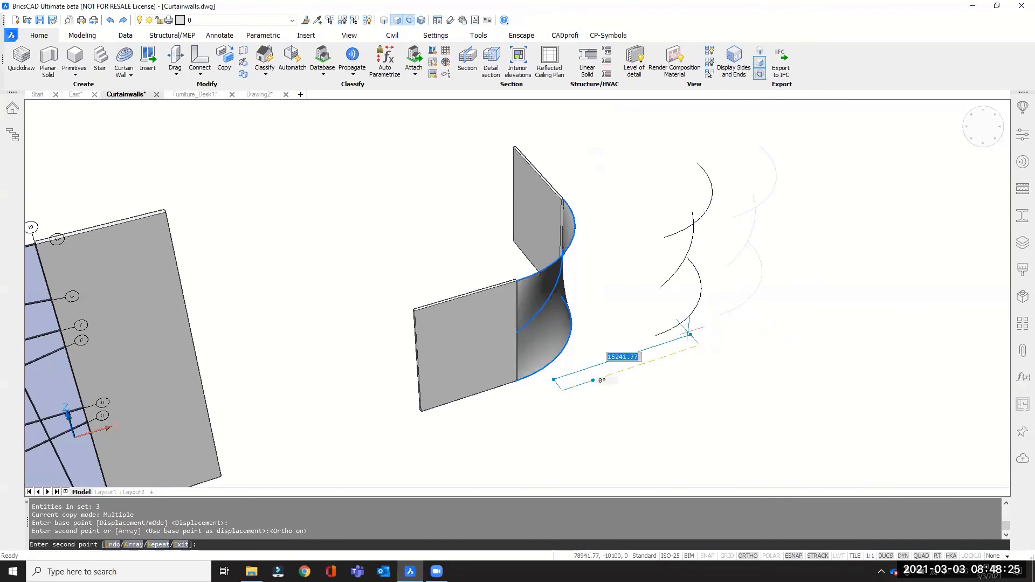
key(Return)
Set the color of the three copied arcs to White.
scroll(647, 307, down, 2)
scroll(787, 200, up, 2)
shift+middle_drag(749, 334, 691, 310)
drag(868, 208, 745, 432)
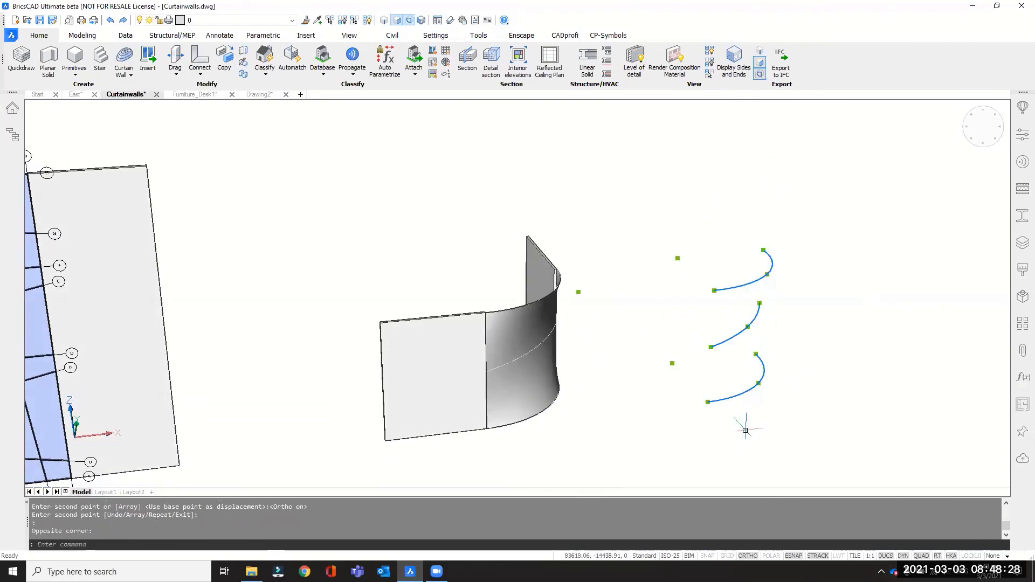
click(1022, 136)
click(928, 139)
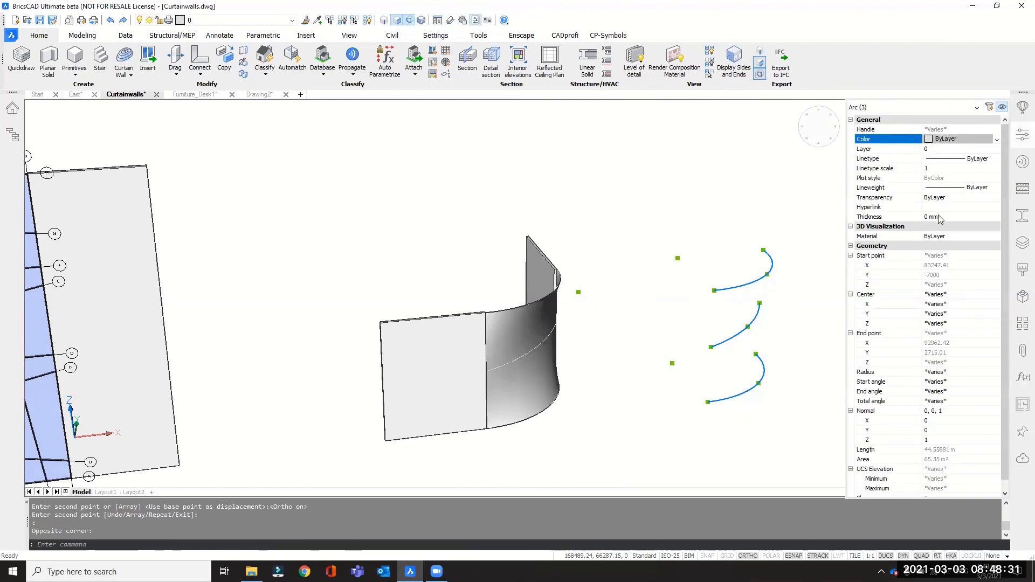
click(930, 139)
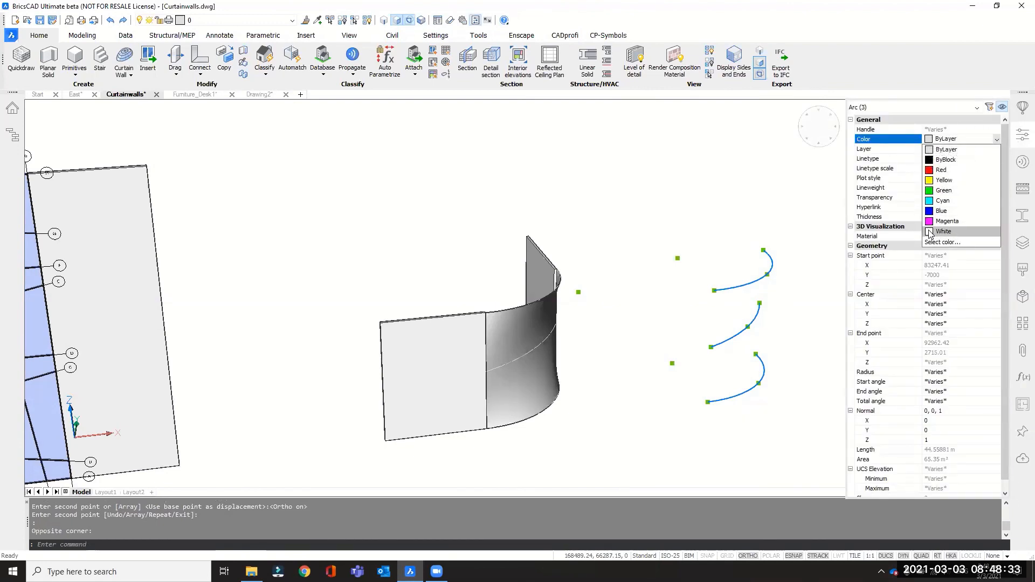
click(941, 231)
key(Escape)
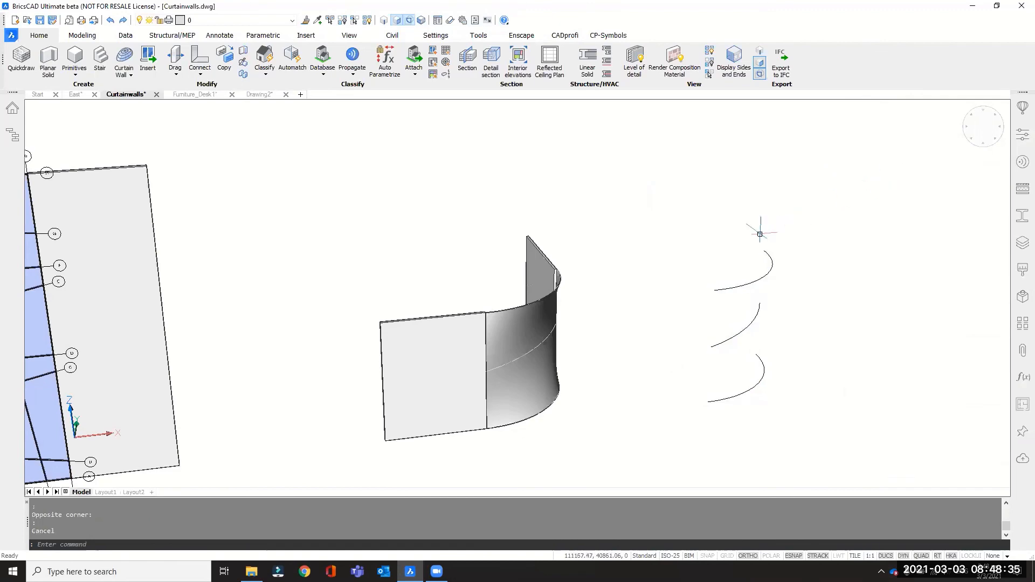
Try to loft a surface through the three copied arcs, picking them from lowest to highest.
scroll(731, 229, down, 1)
shift+middle_drag(767, 303, 702, 251)
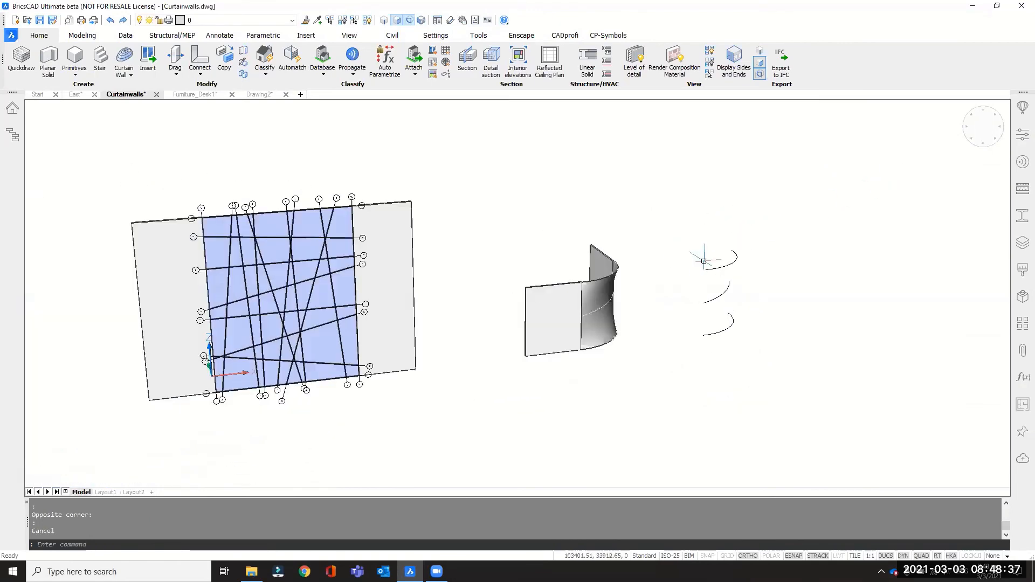
shift+middle_drag(760, 286, 773, 243)
text(LOFT)
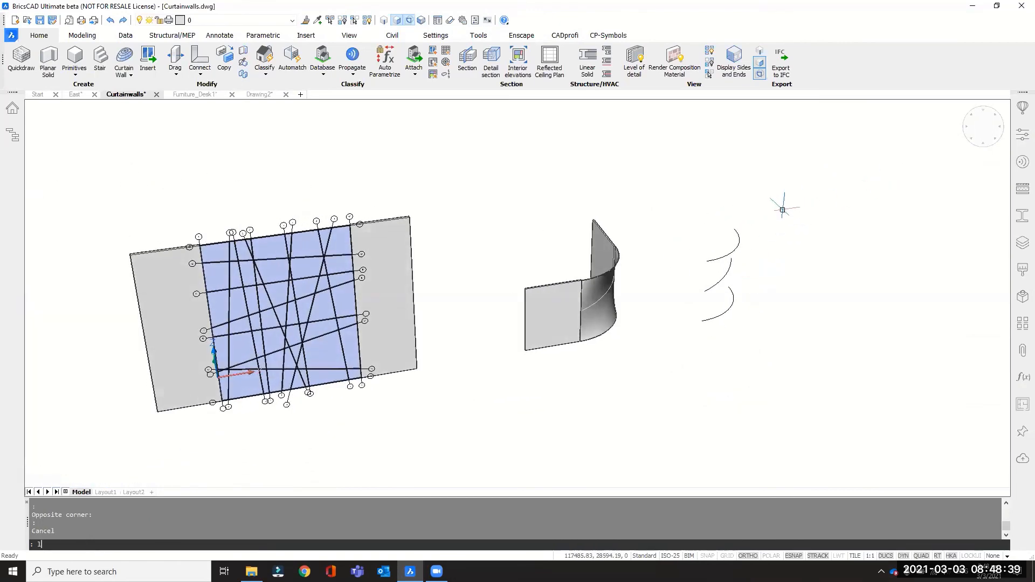
key(Return)
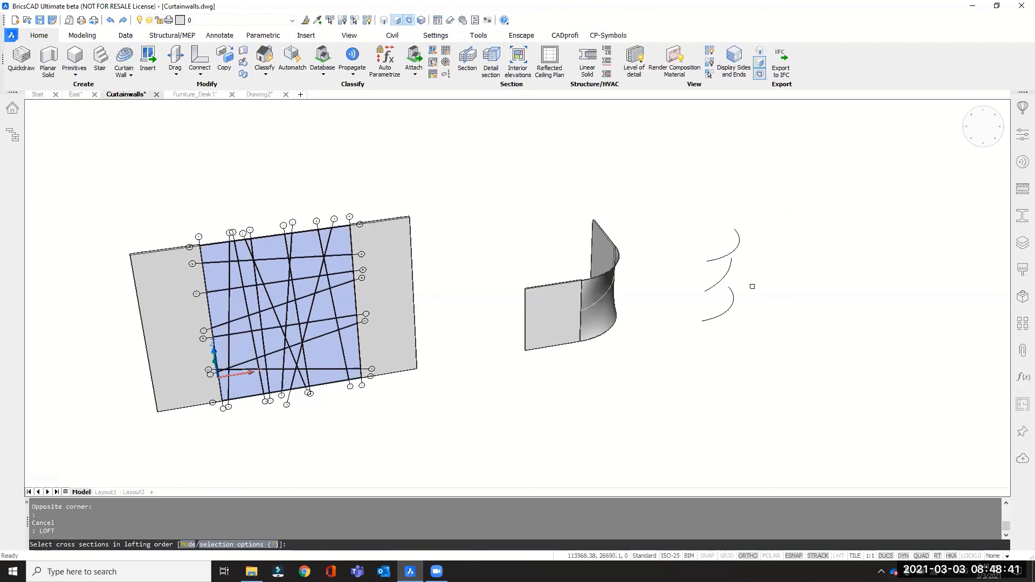
scroll(728, 300, up, 1)
click(727, 312)
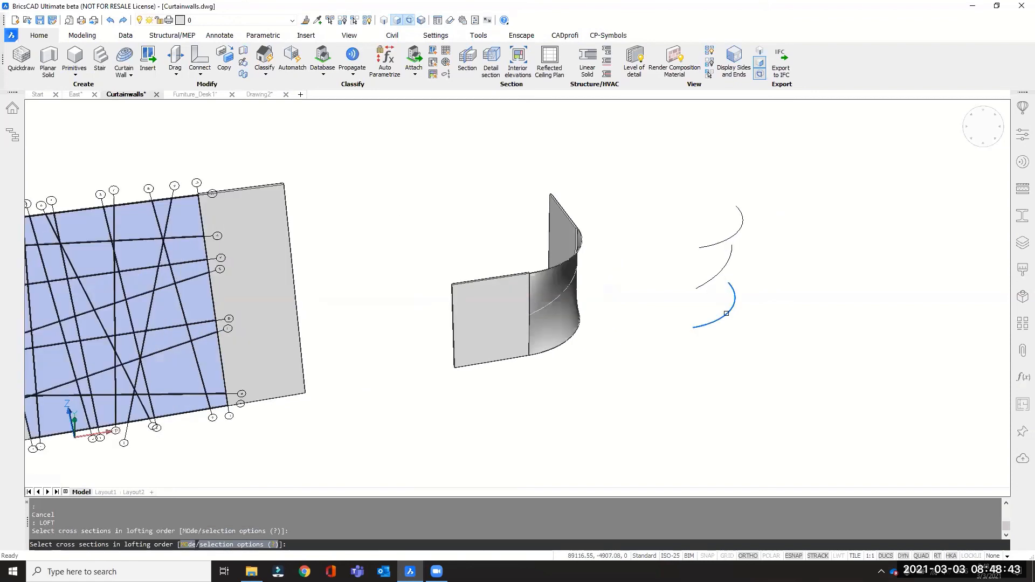
click(717, 269)
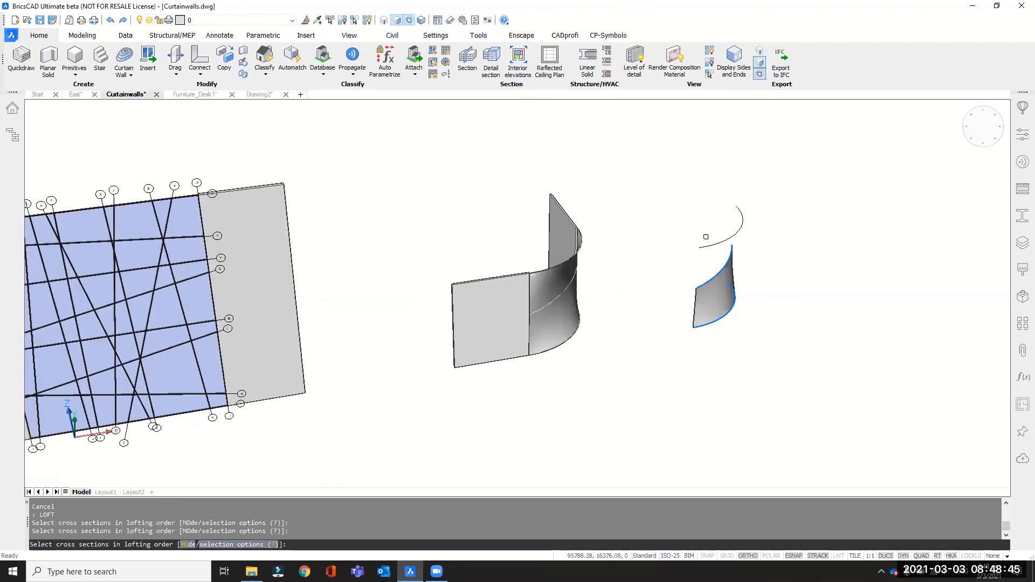
click(706, 247)
key(Return)
shift+middle_drag(751, 208, 560, 327)
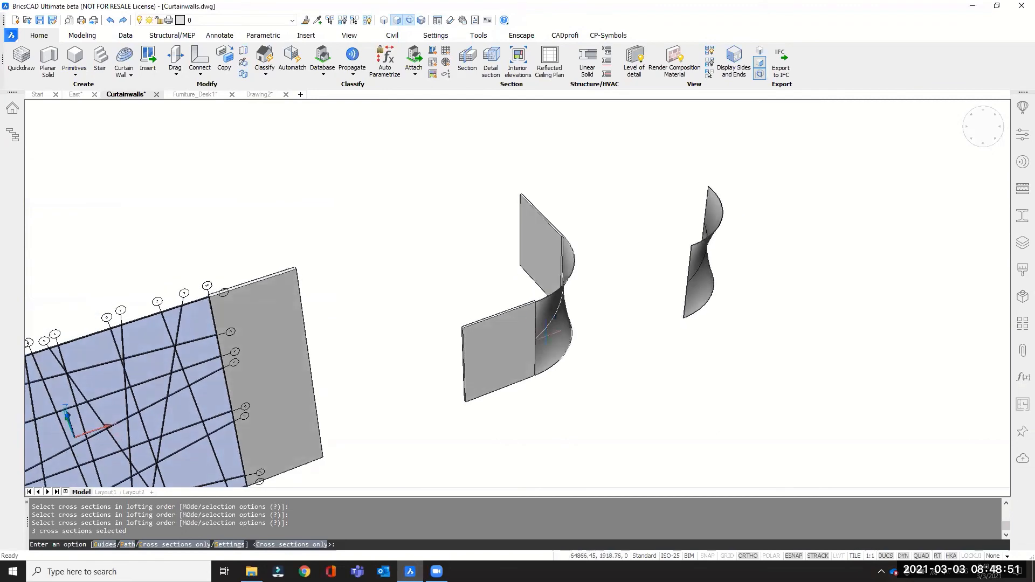
mouse_move(658, 324)
shift+middle_down()
mouse_move(612, 333)
mouse_move(668, 273)
mouse_move(676, 305)
mouse_move(758, 307)
mouse_move(652, 318)
shift+middle_up()
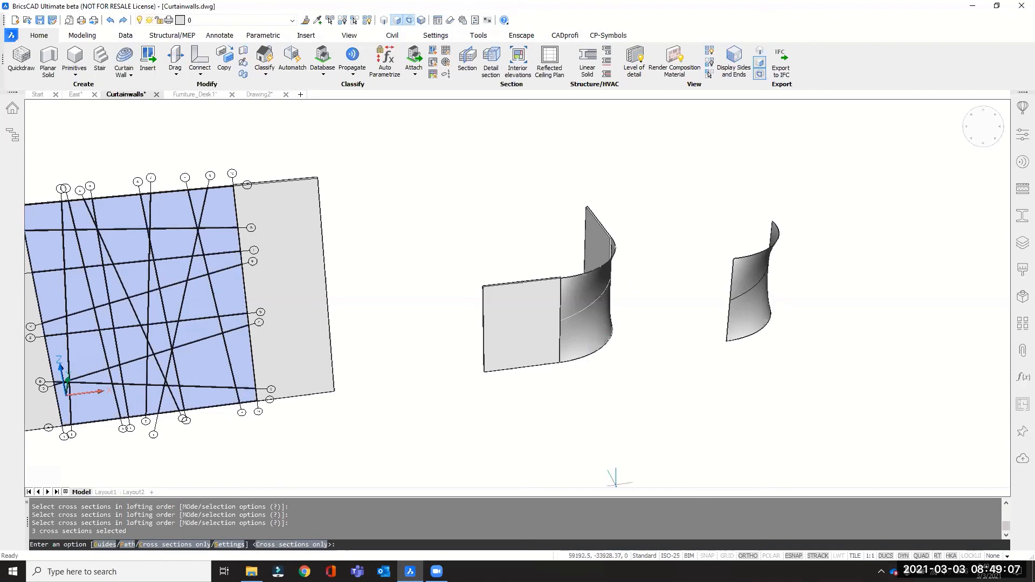
Start a curtain wall on the curved face between the two flat walls and set its U panel length to 1500.
click(132, 71)
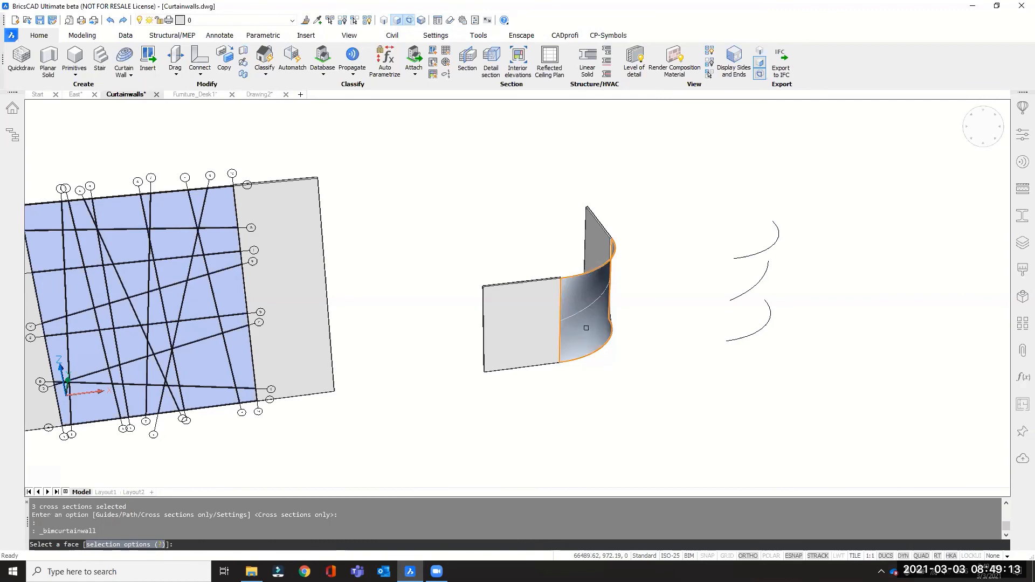
mouse_move(586, 328)
shift+middle_down()
mouse_move(624, 342)
mouse_move(598, 365)
mouse_move(592, 329)
shift+middle_up()
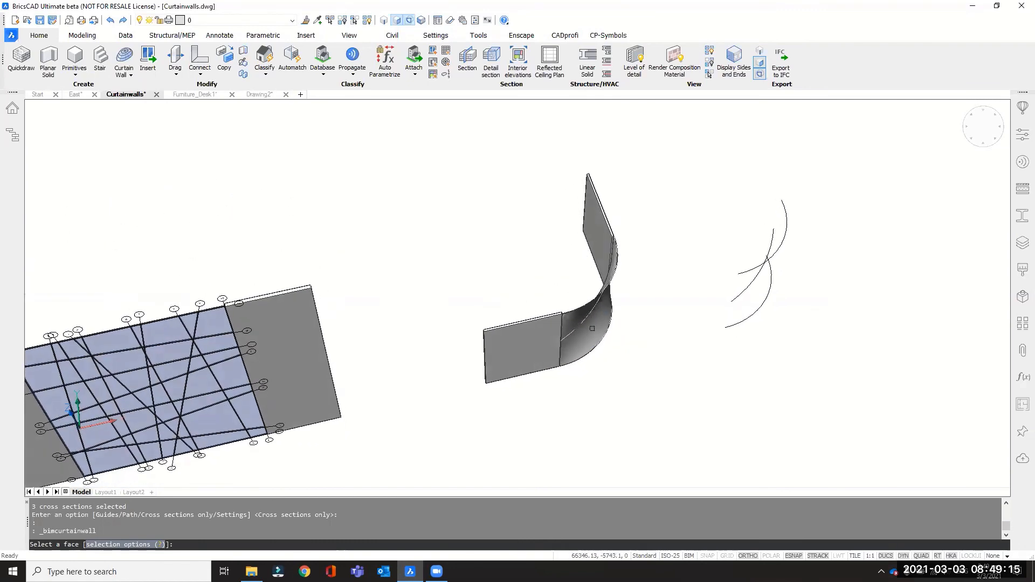
scroll(592, 328, up, 3)
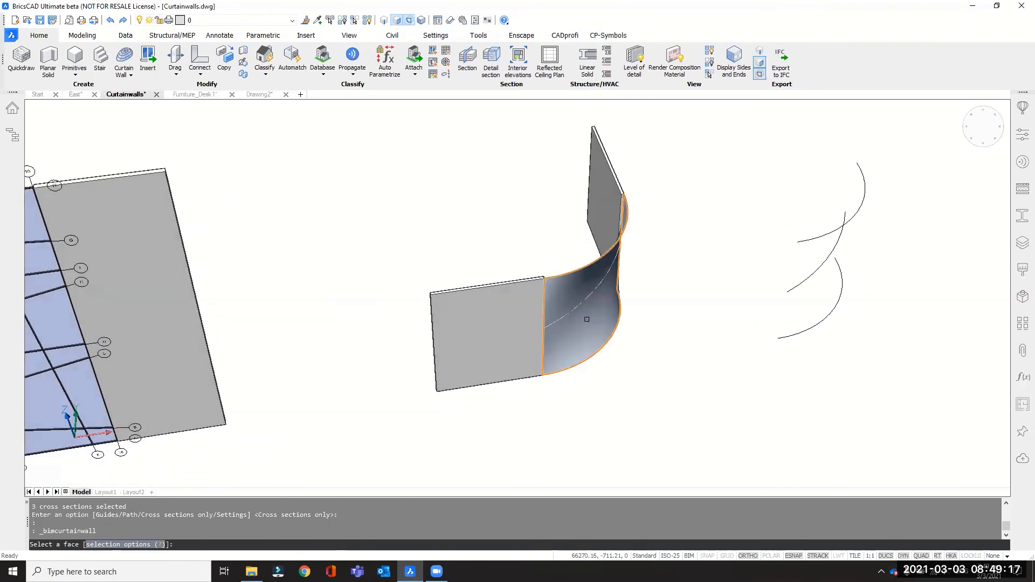
click(586, 319)
shift+middle_drag(588, 329, 601, 283)
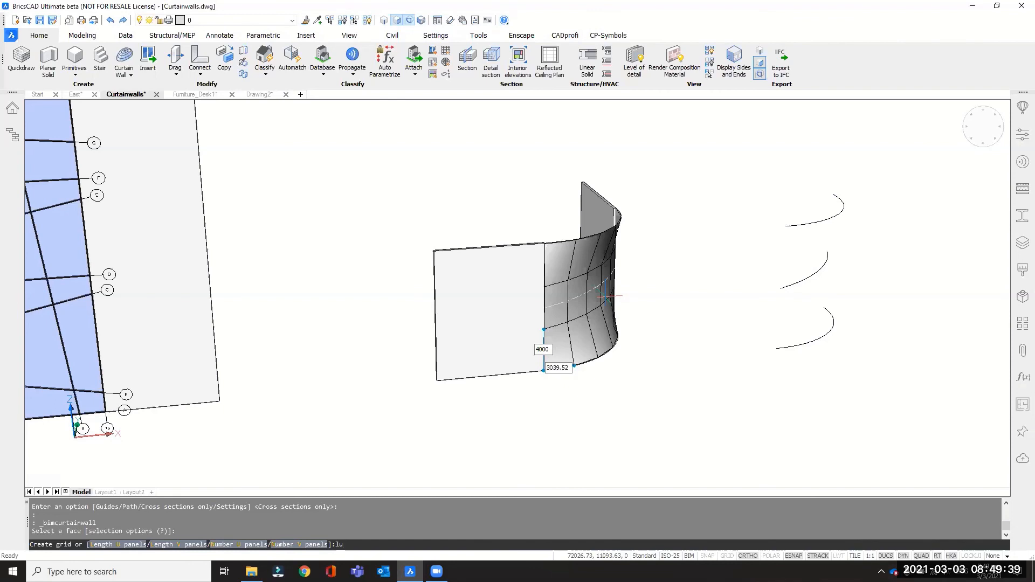
key(Return)
text(1)
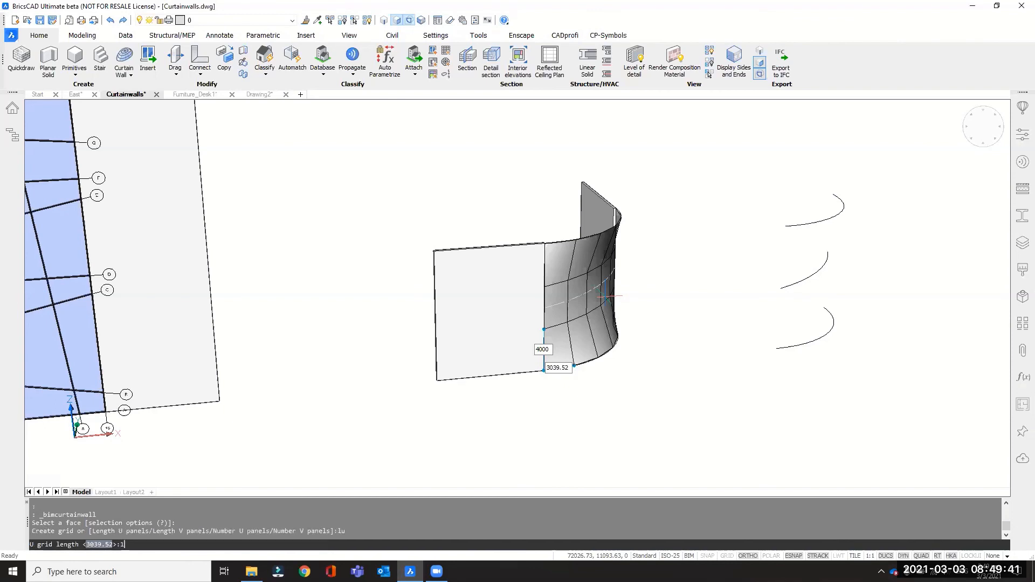
text(500)
key(Return)
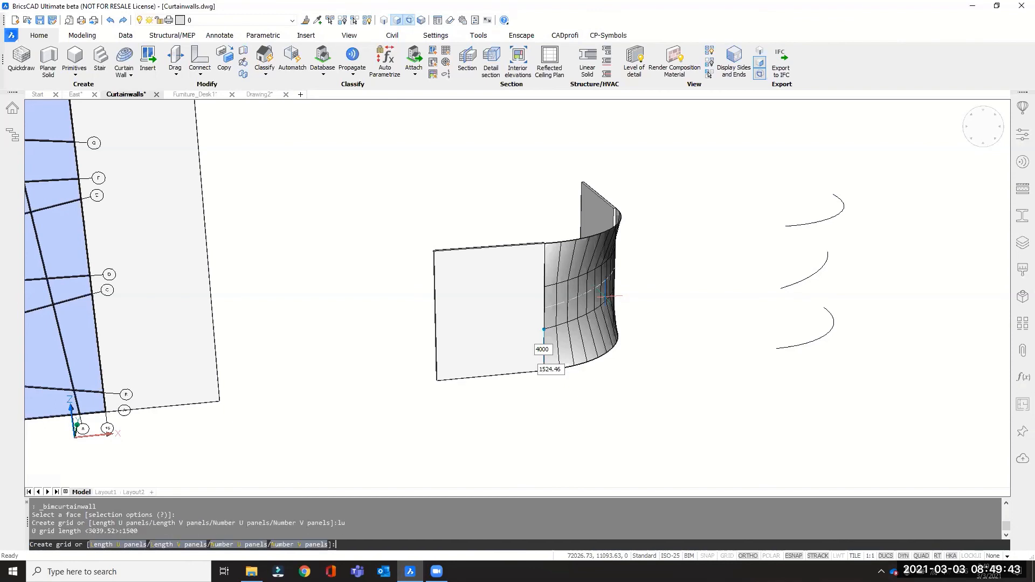
Set the curtain wall's V panel length to 1500 and accept the grid without planarizing the panels.
text(lv)
key(Return)
text(1500)
key(Return)
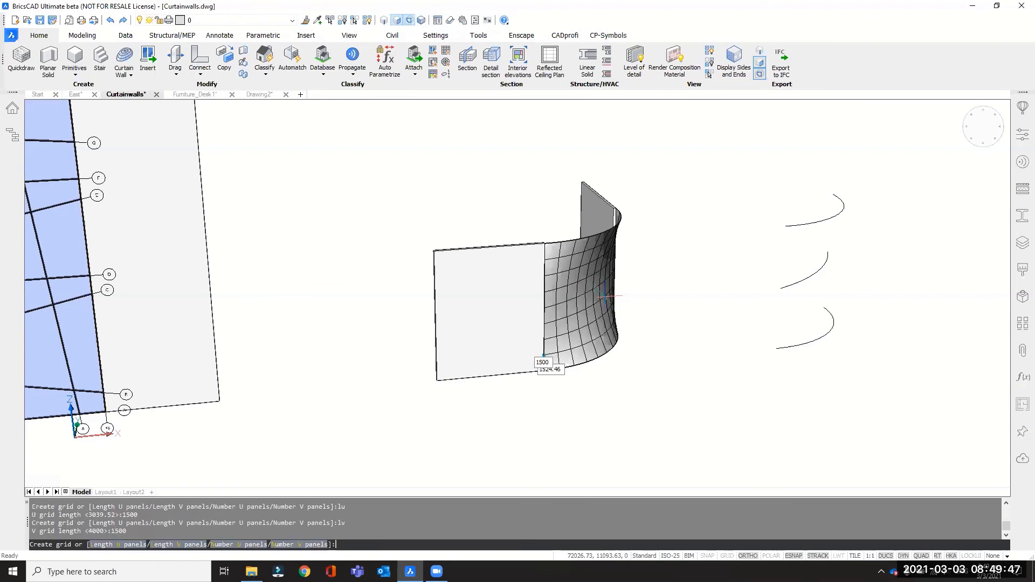
scroll(604, 295, up, 3)
shift+middle_drag(604, 289, 599, 313)
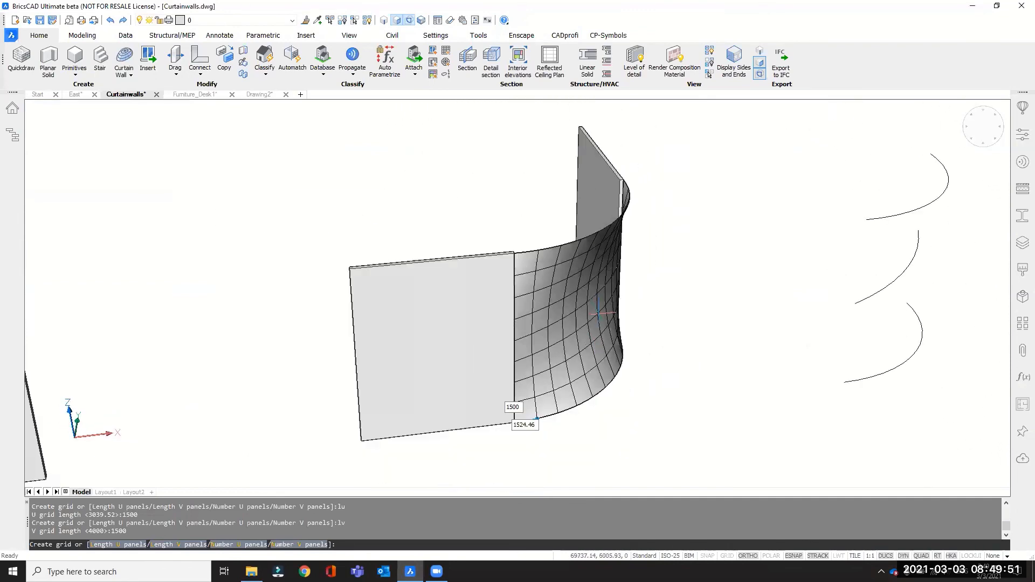
key(Return)
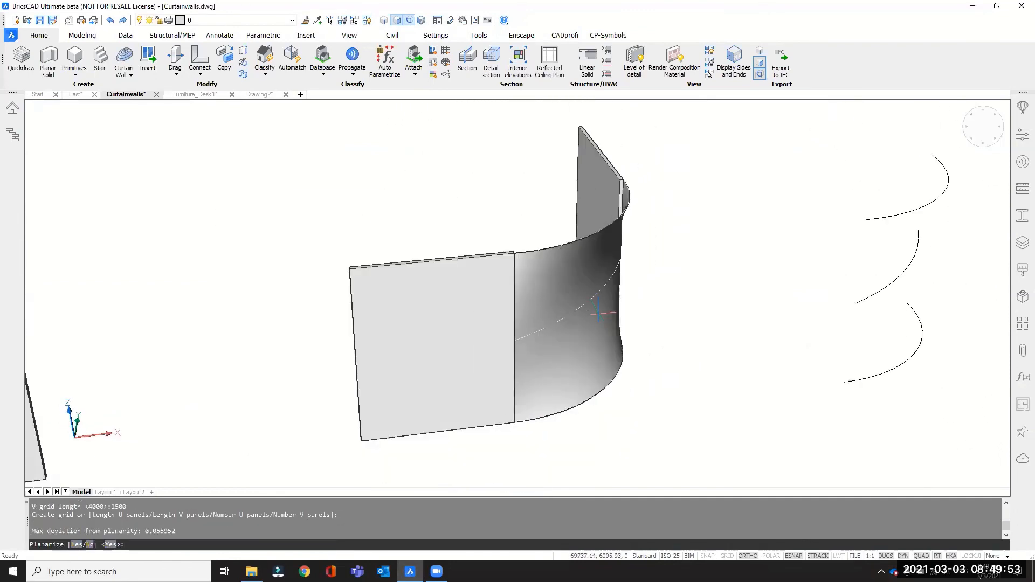
text(n)
key(Return)
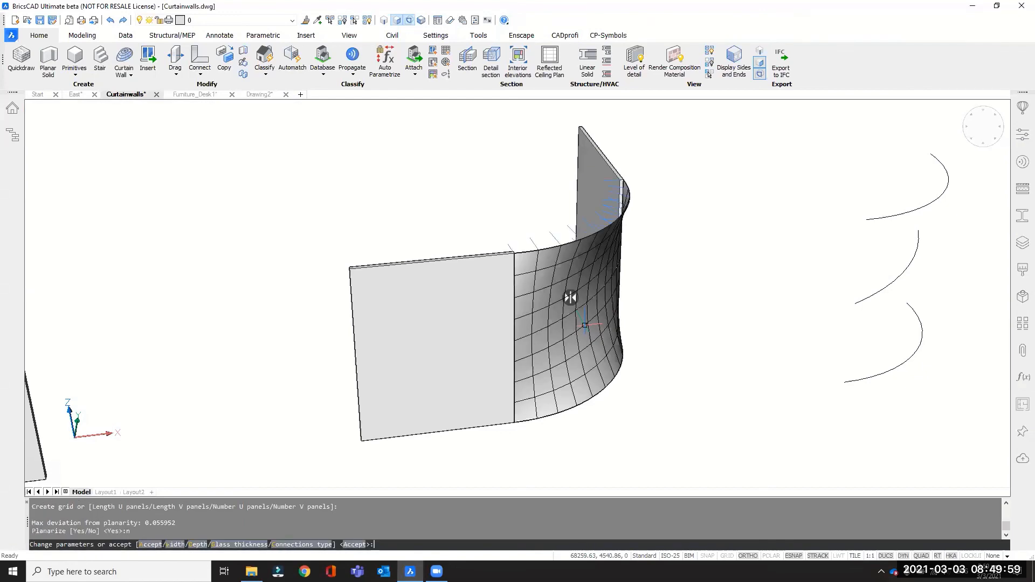
Set the curtain wall's frame depth to 150.
key(Return)
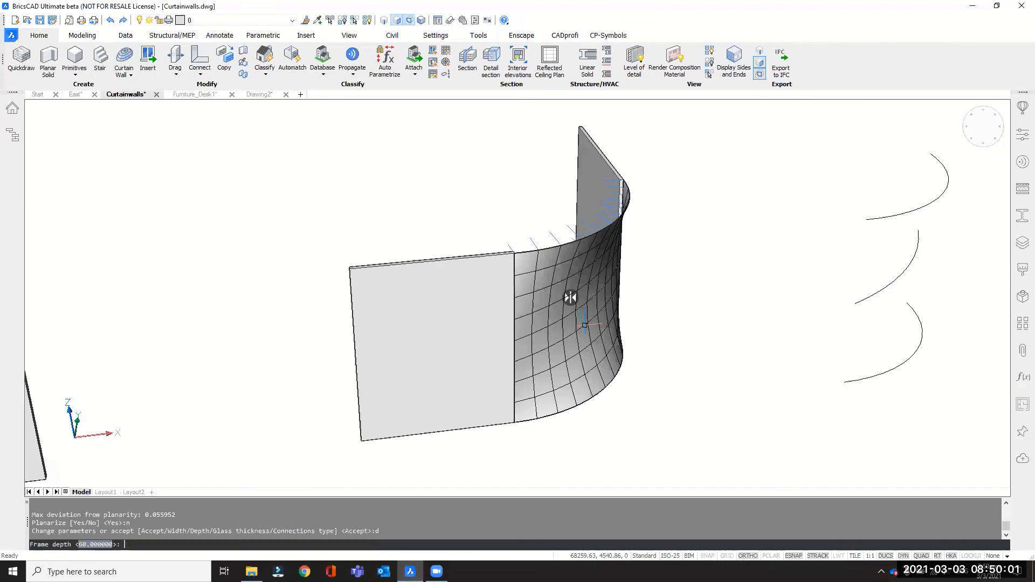
text(150)
key(Return)
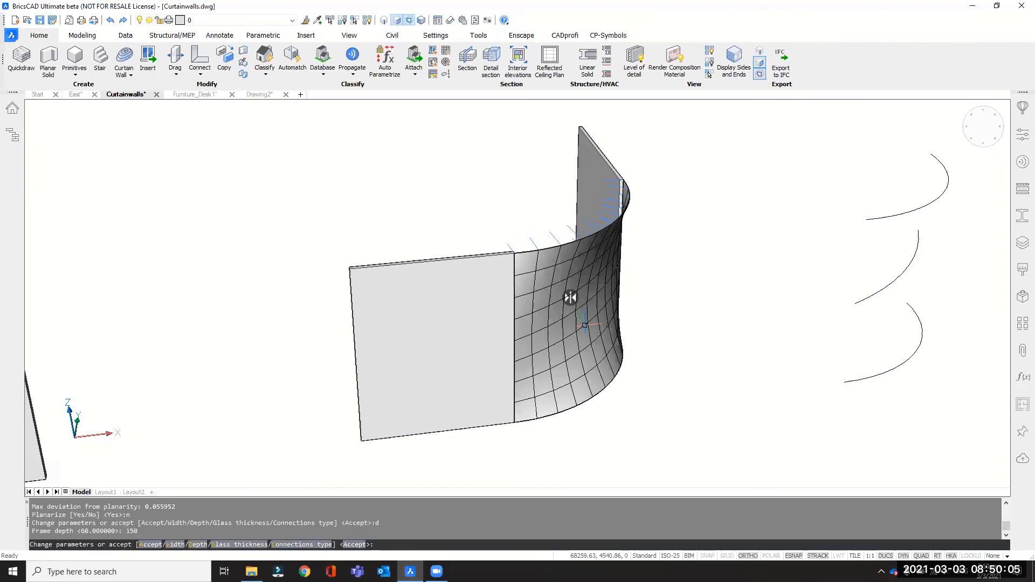
Choose Smooth as the frame connection type and accept the parameters to create the curtain wall.
text(c)
key(Return)
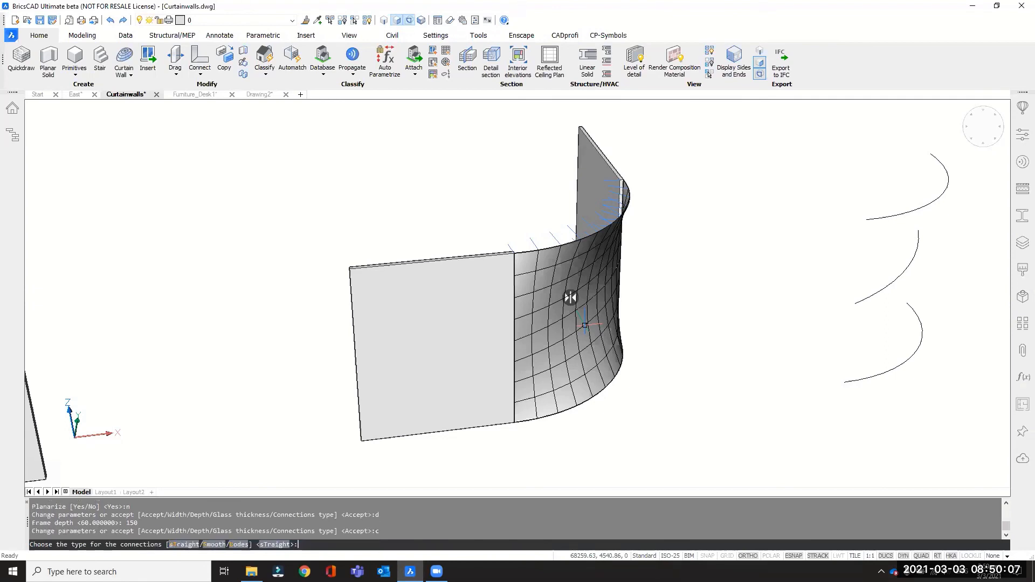
text(s)
key(Return)
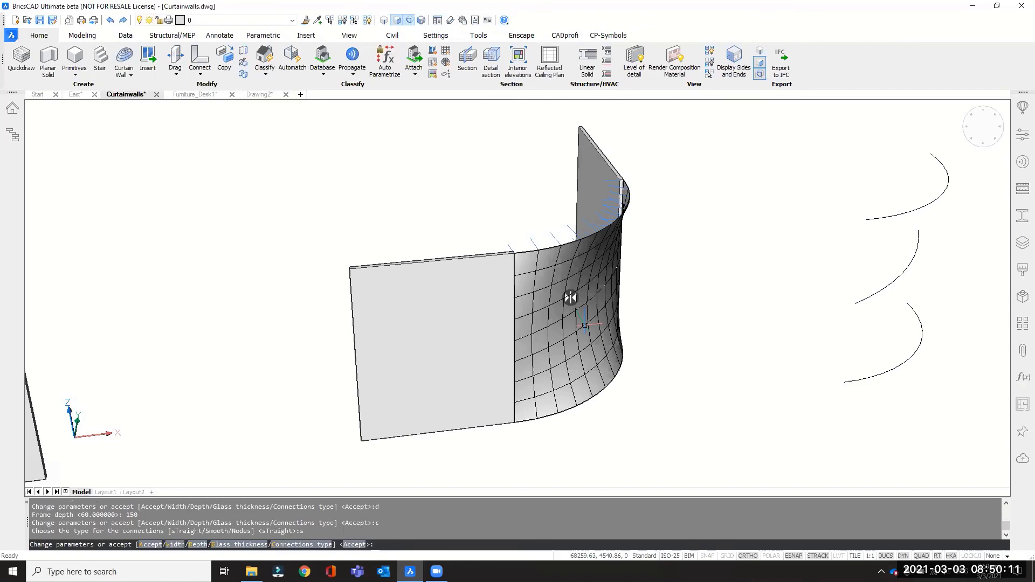
key(Return)
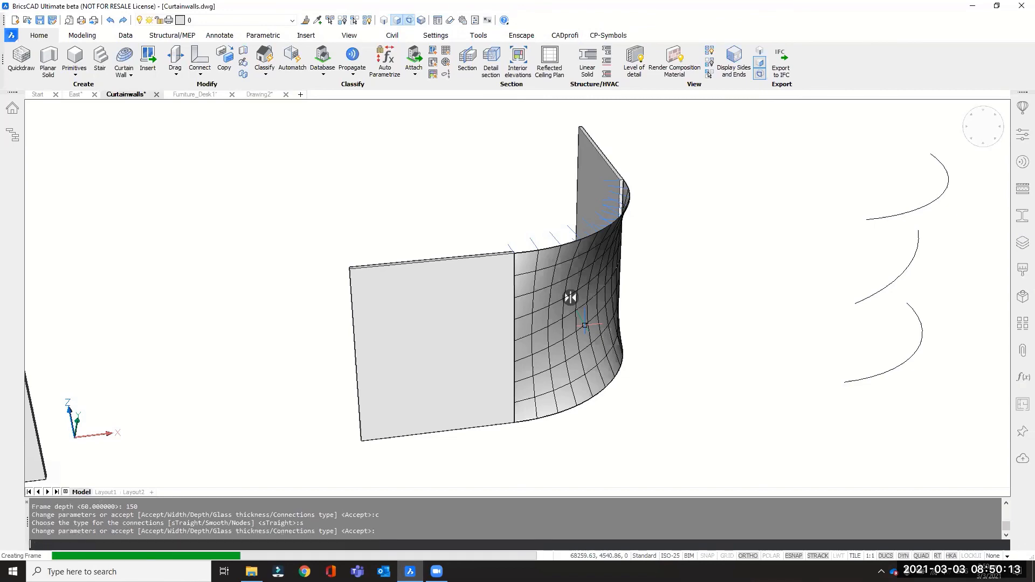
shift+middle_drag(717, 286, 553, 276)
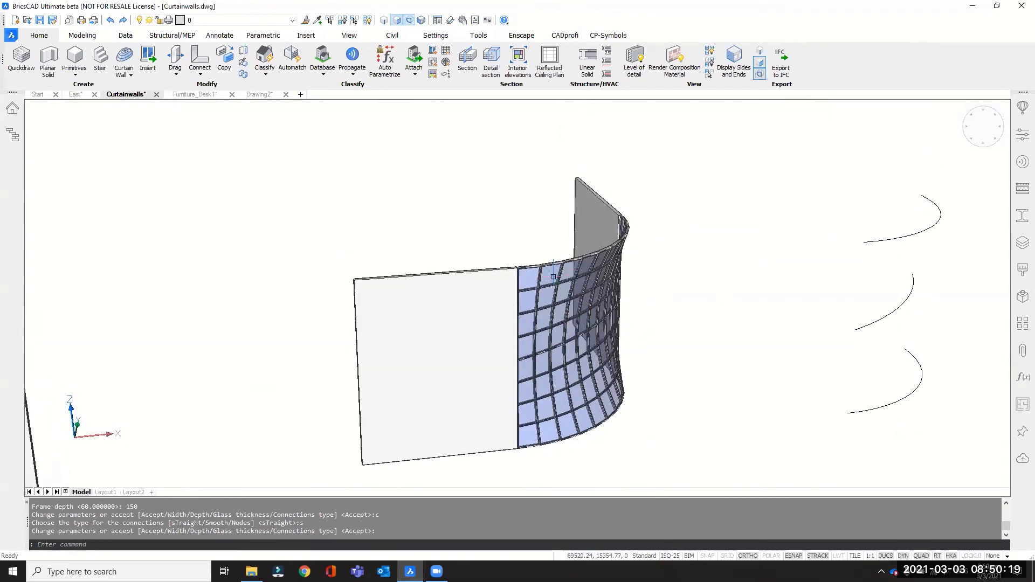